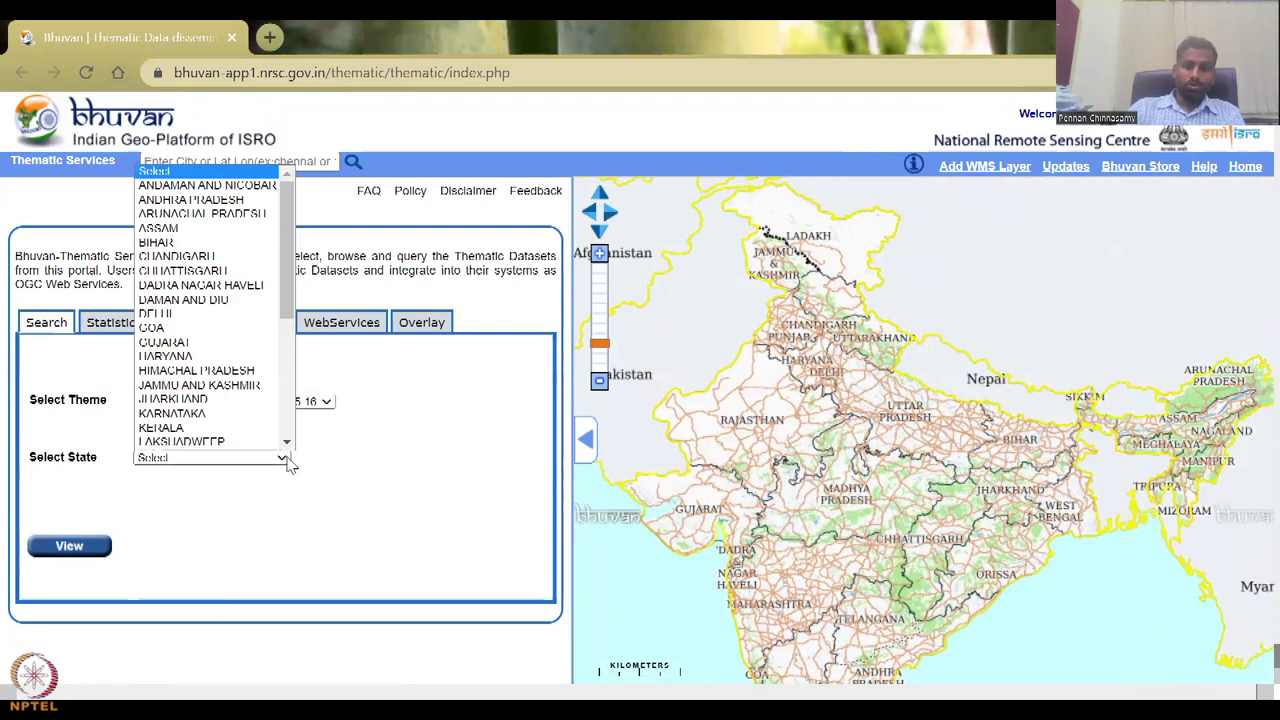
- Choose UTTAR PRADESH as the state and view its Land Use Land Cover (50K) 2015-16 map
key(Down)
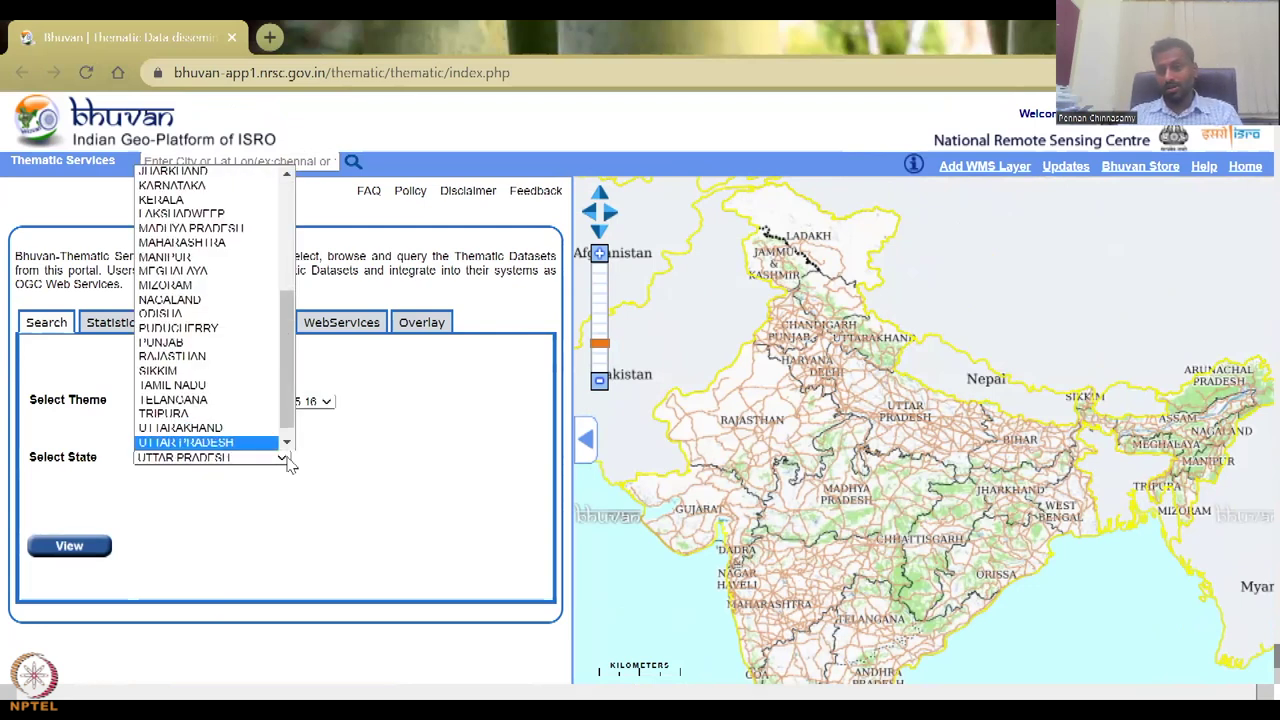
click(288, 462)
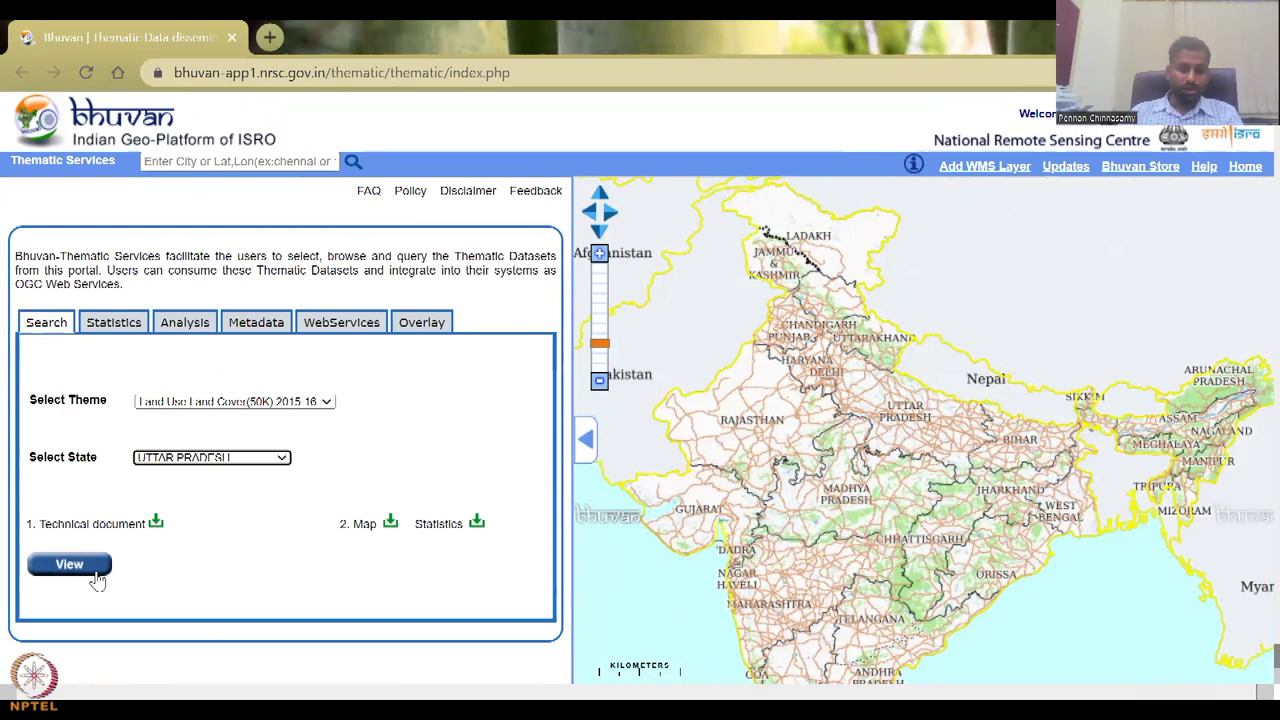
click(69, 566)
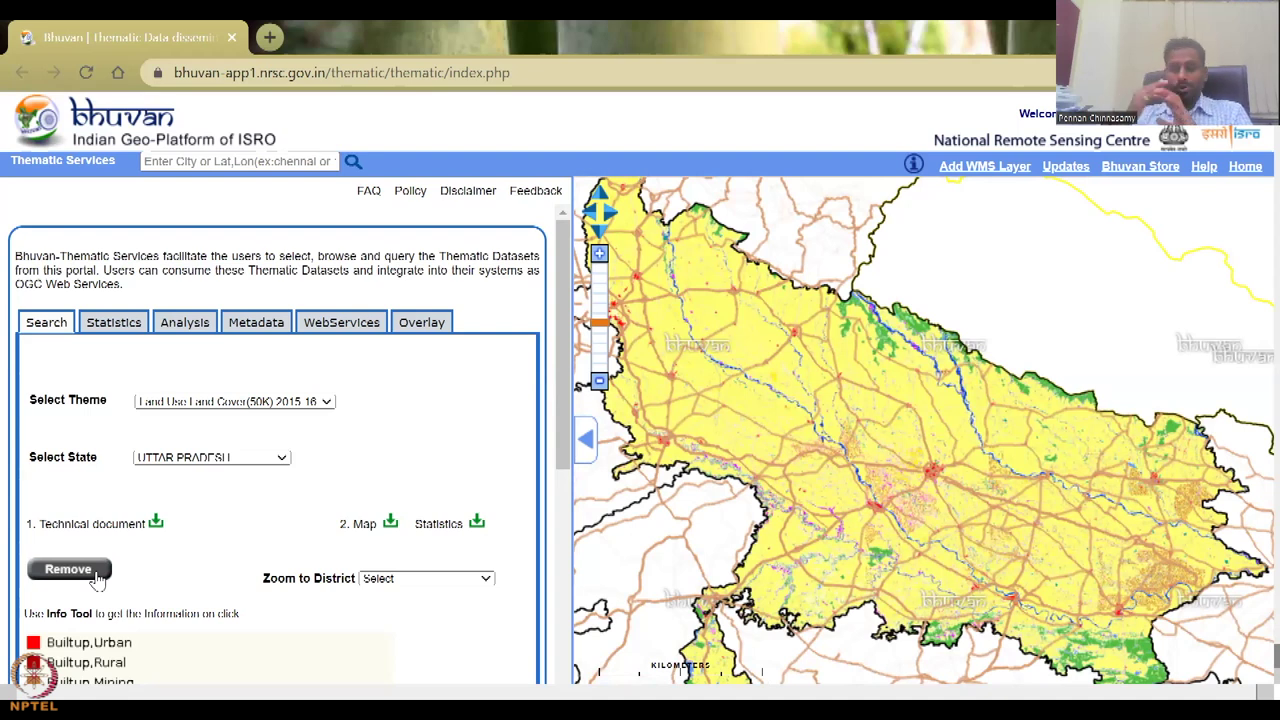
- View Urban Land Use (10K):NUIS for Lucknow, Uttar Pradesh, with Point of Interest unticked
click(230, 401)
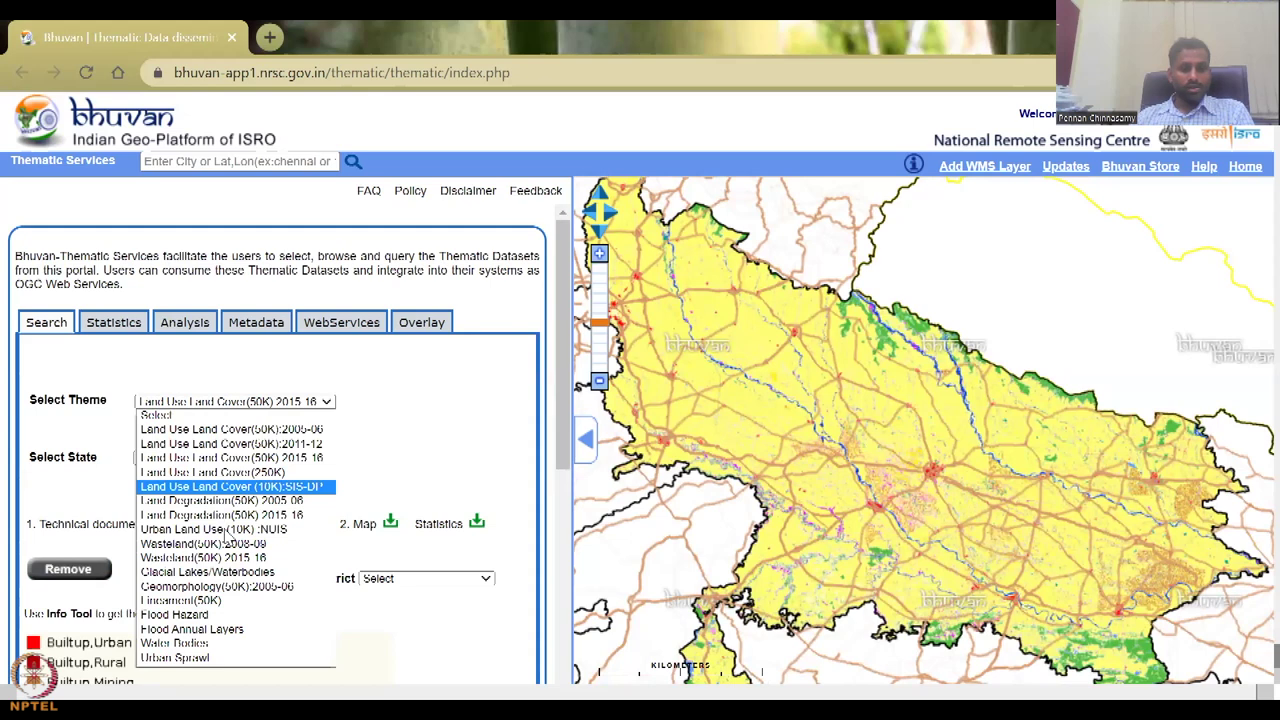
click(226, 532)
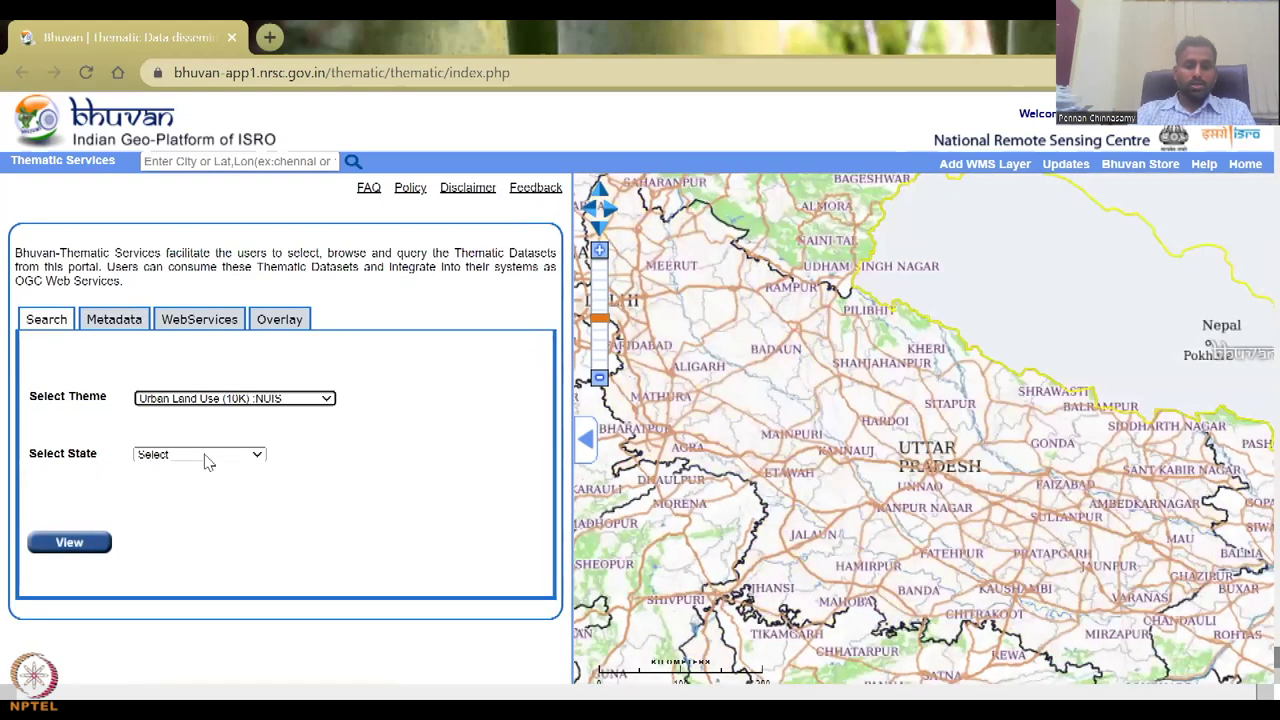
click(200, 455)
click(206, 457)
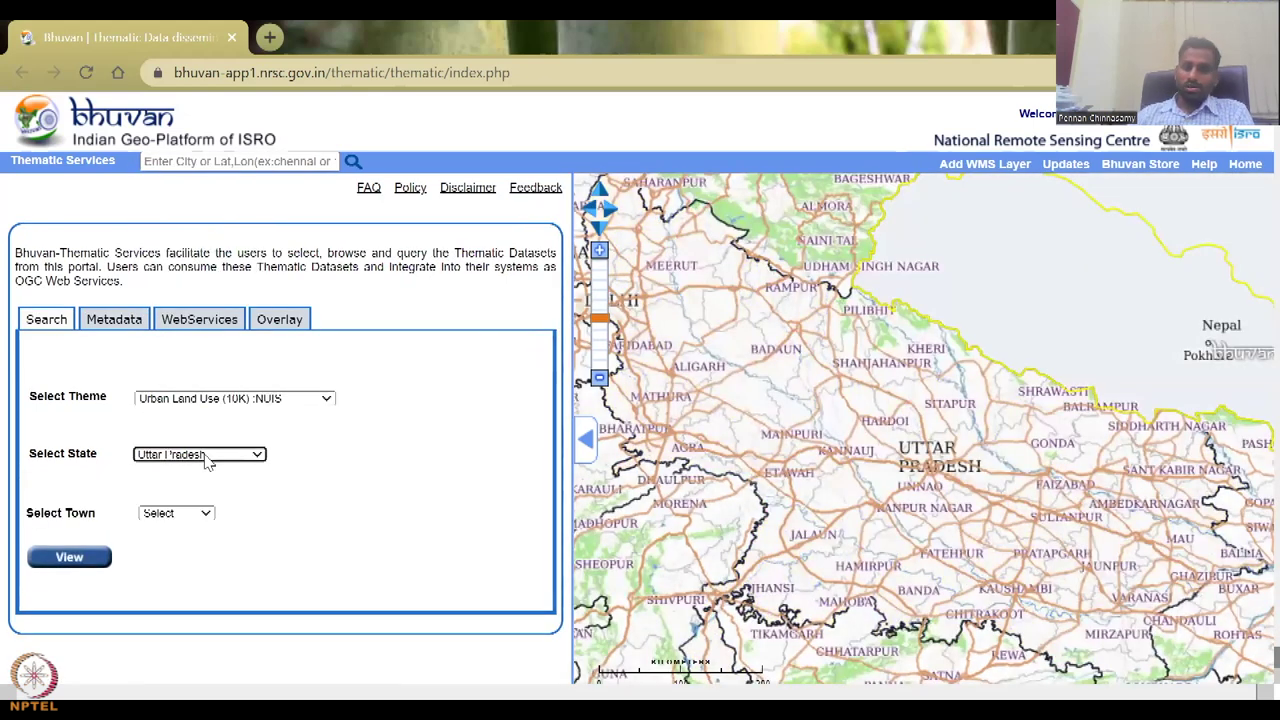
click(185, 516)
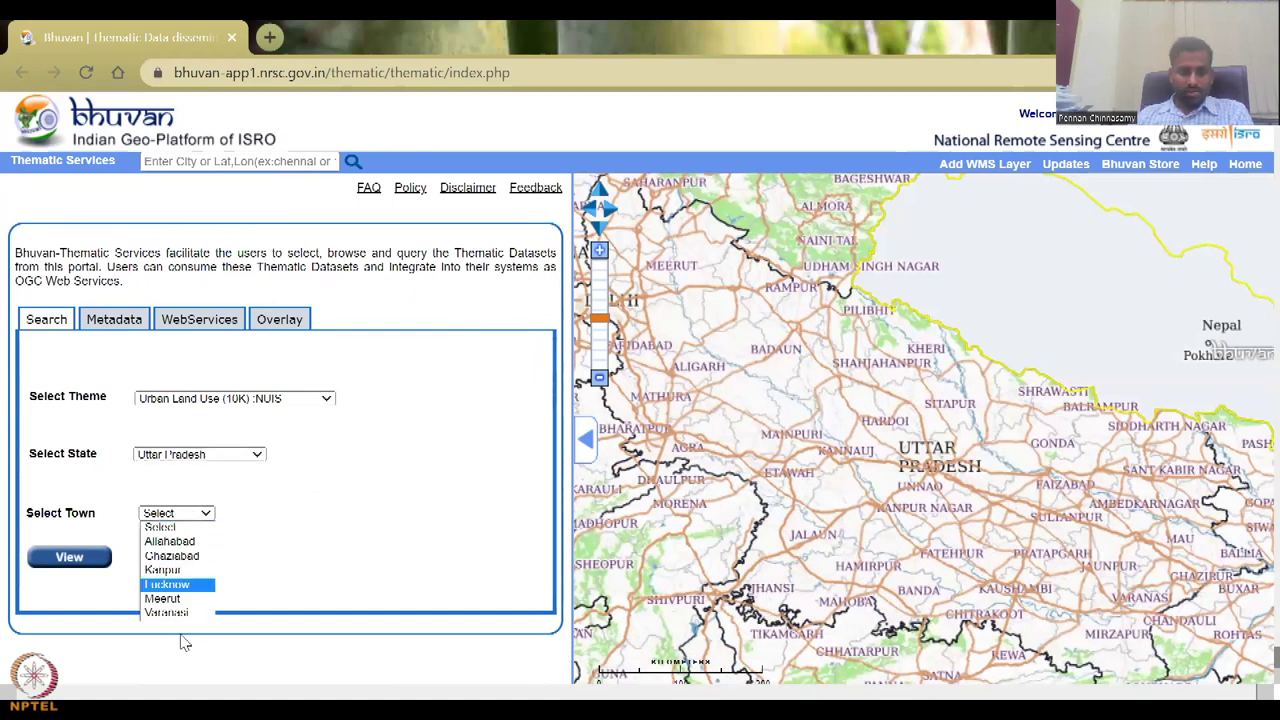
click(185, 585)
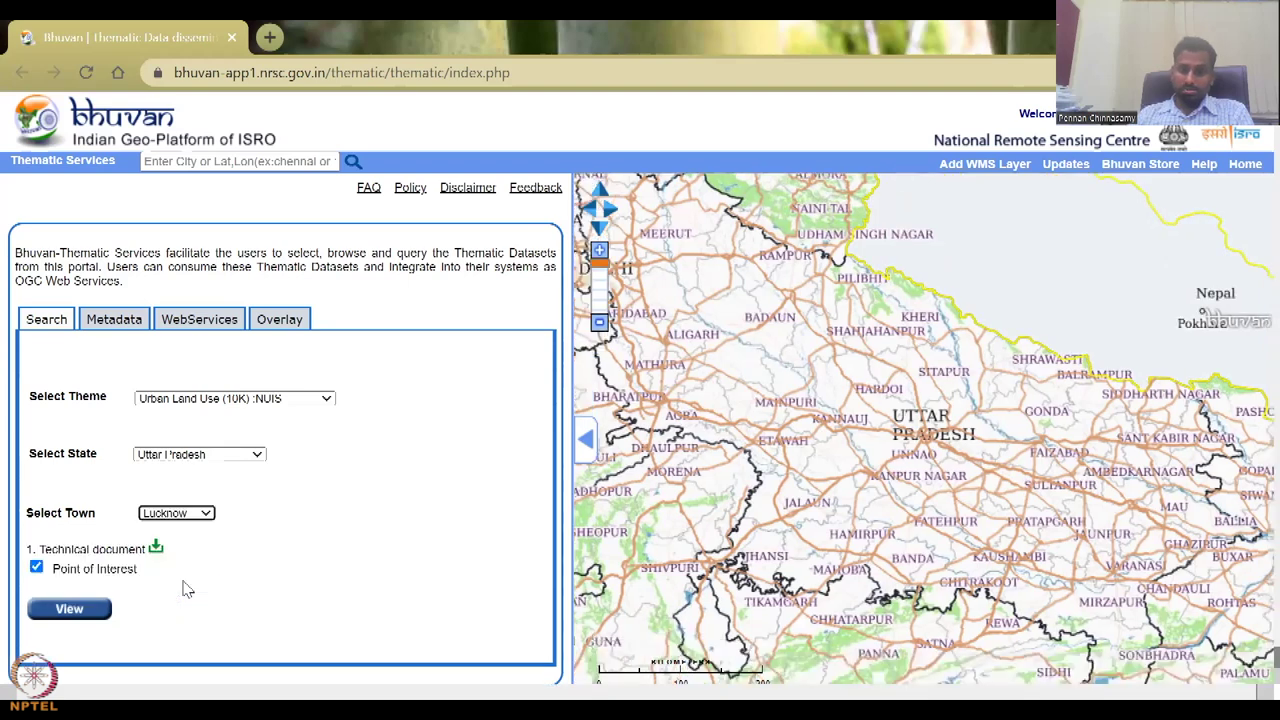
click(37, 567)
click(72, 609)
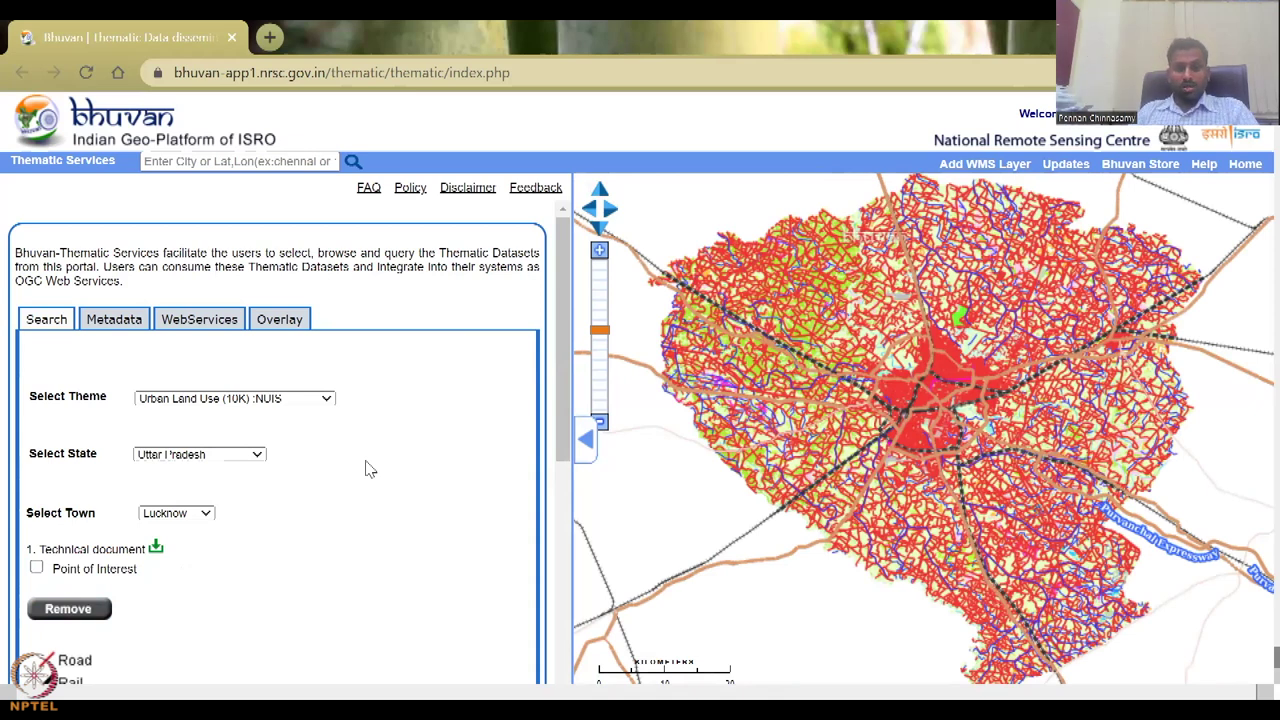
- Review the legend, re-tick Point of Interest, and remove the Lucknow urban land use layer
scroll(157, 543, down, 2)
scroll(197, 584, down, 3)
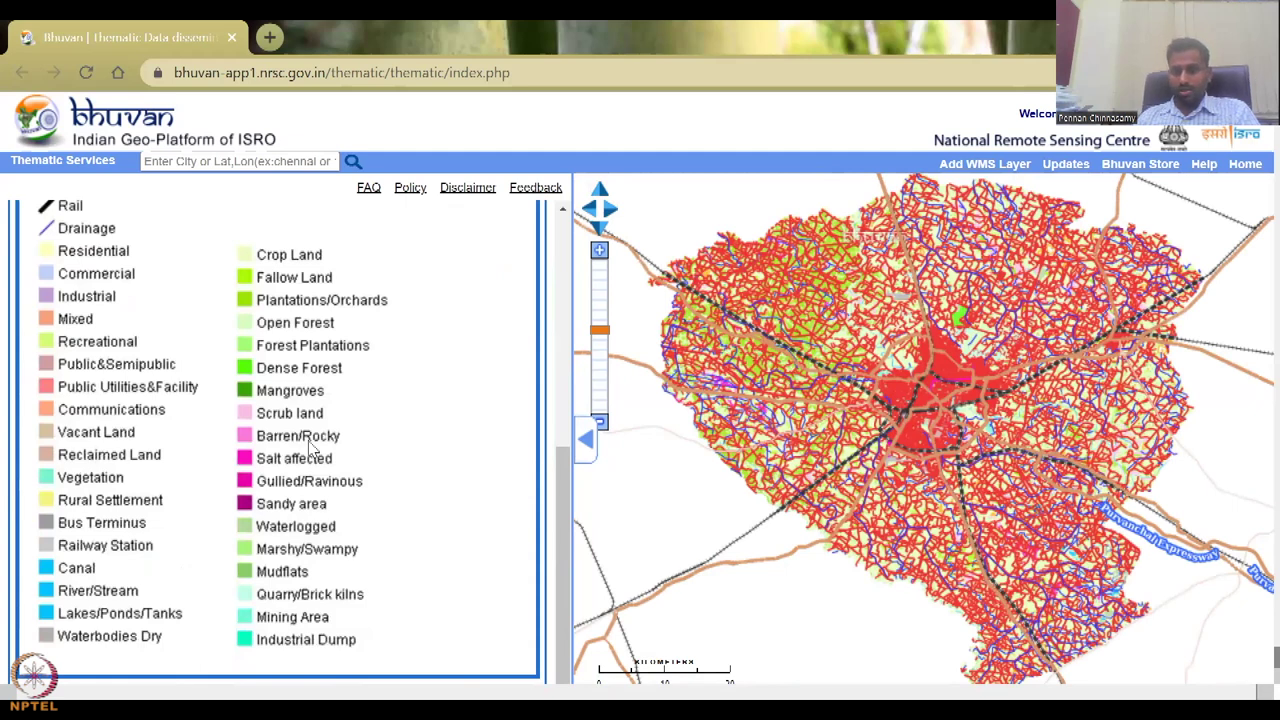
scroll(312, 450, up, 1)
scroll(312, 450, up, 4)
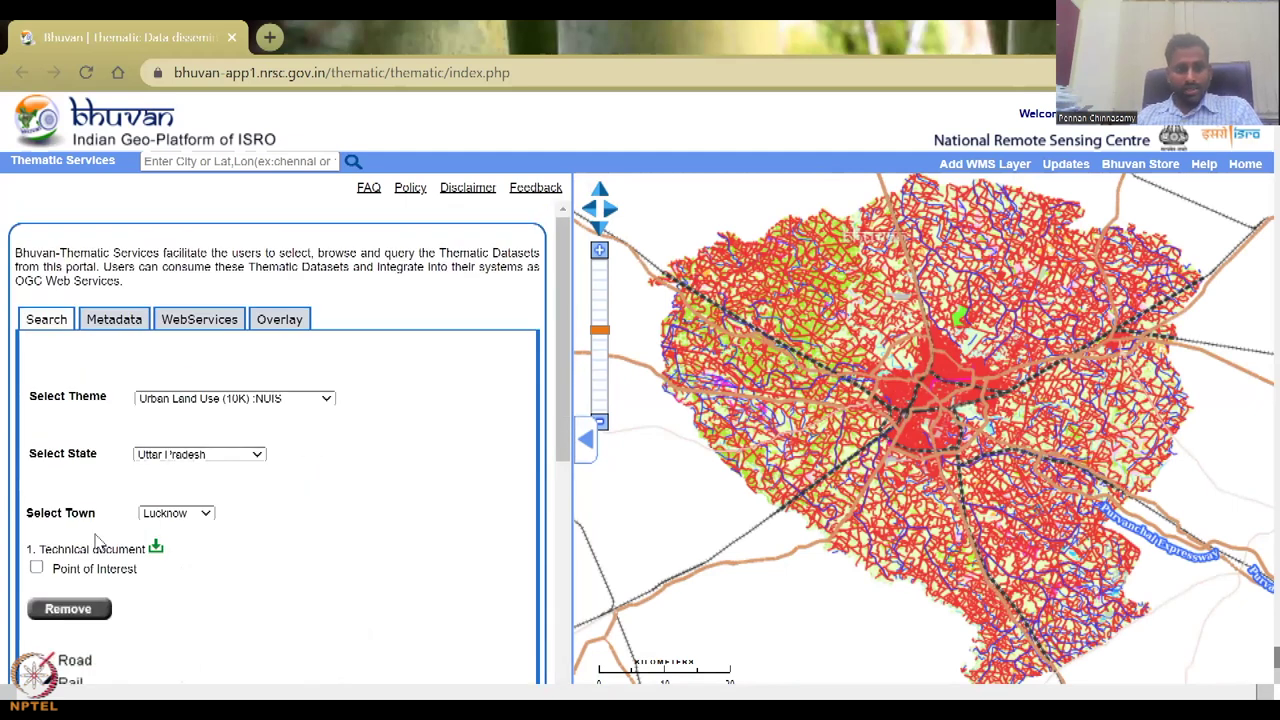
click(36, 570)
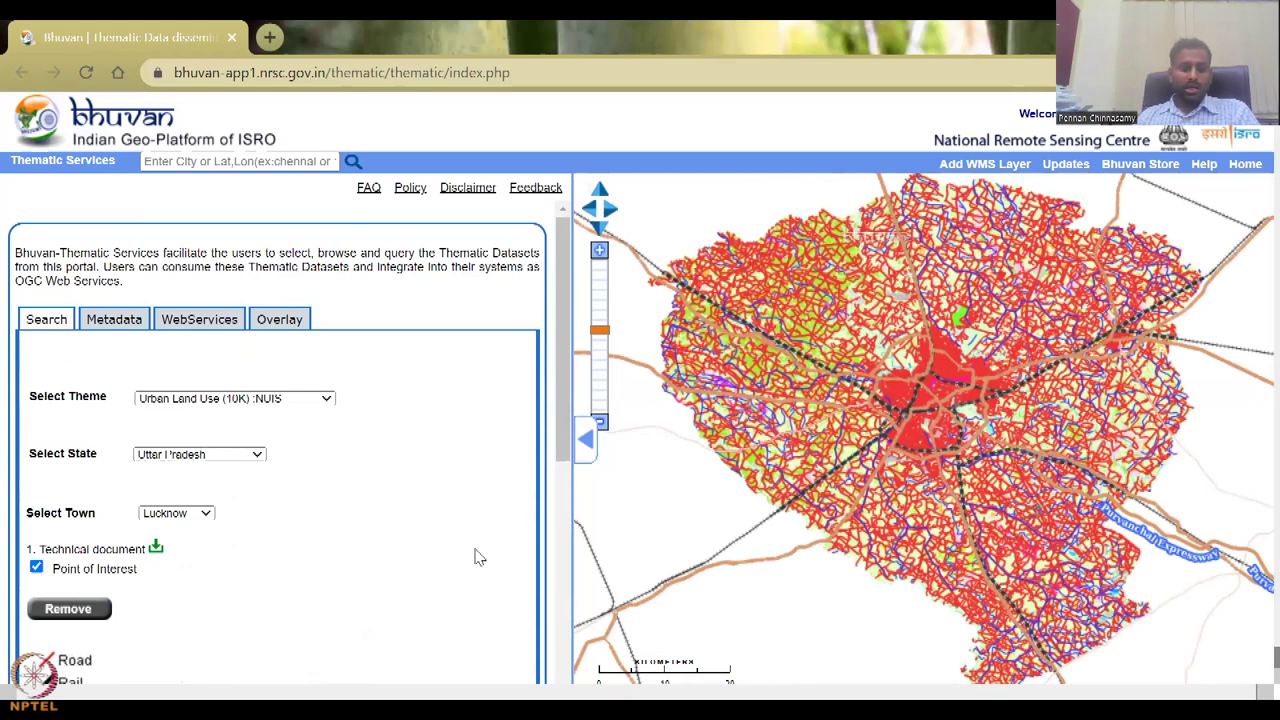
click(88, 612)
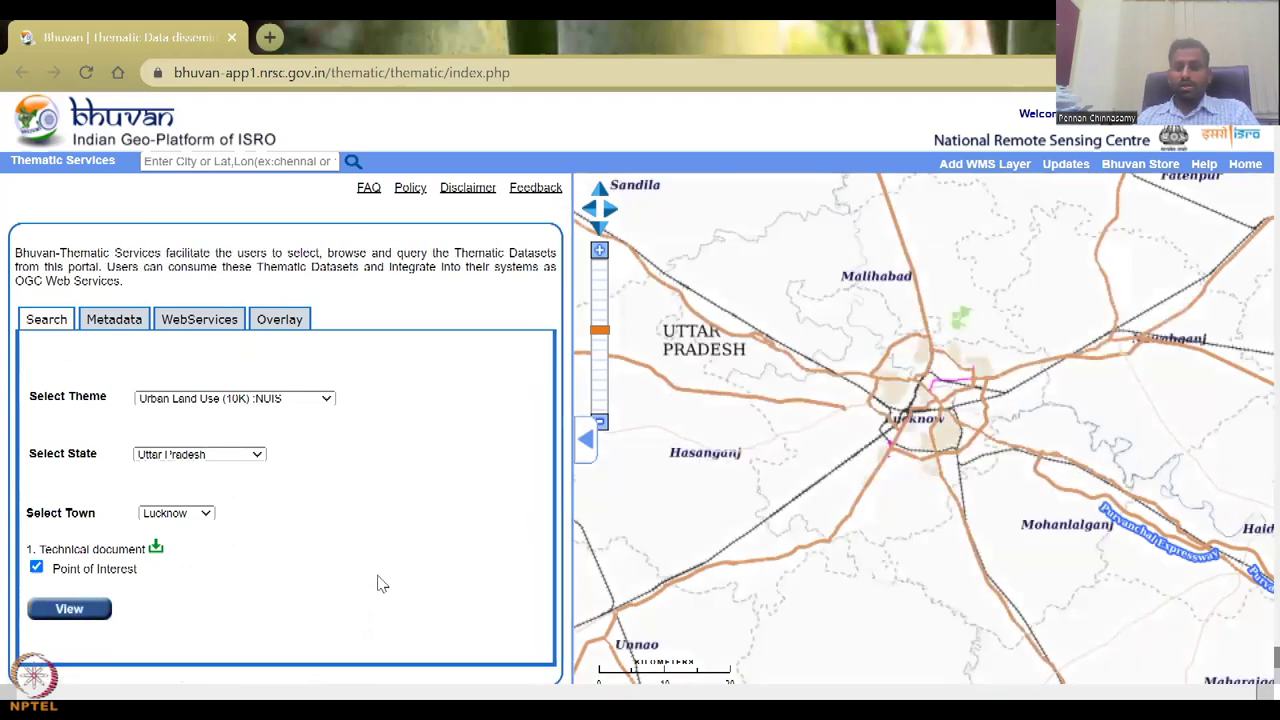
- Switch the state to Puducherry and the town to Karaikal, then view its urban land use map
click(250, 459)
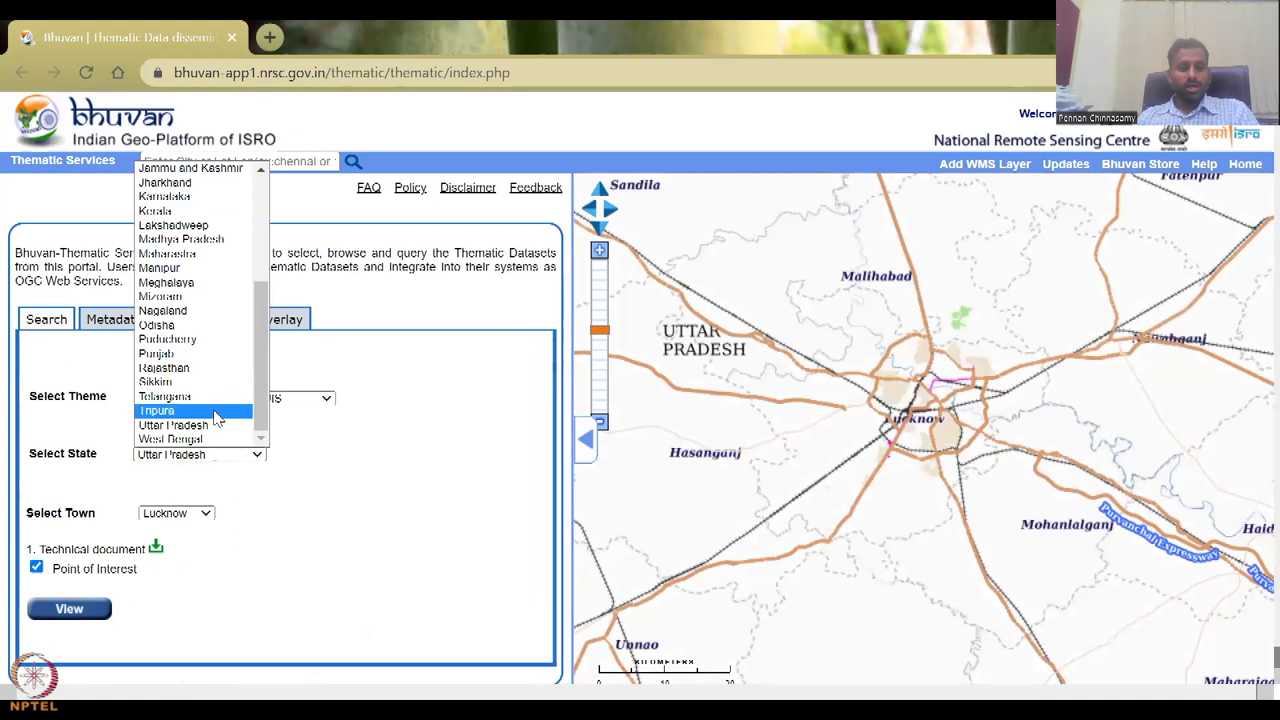
scroll(222, 289, up, 5)
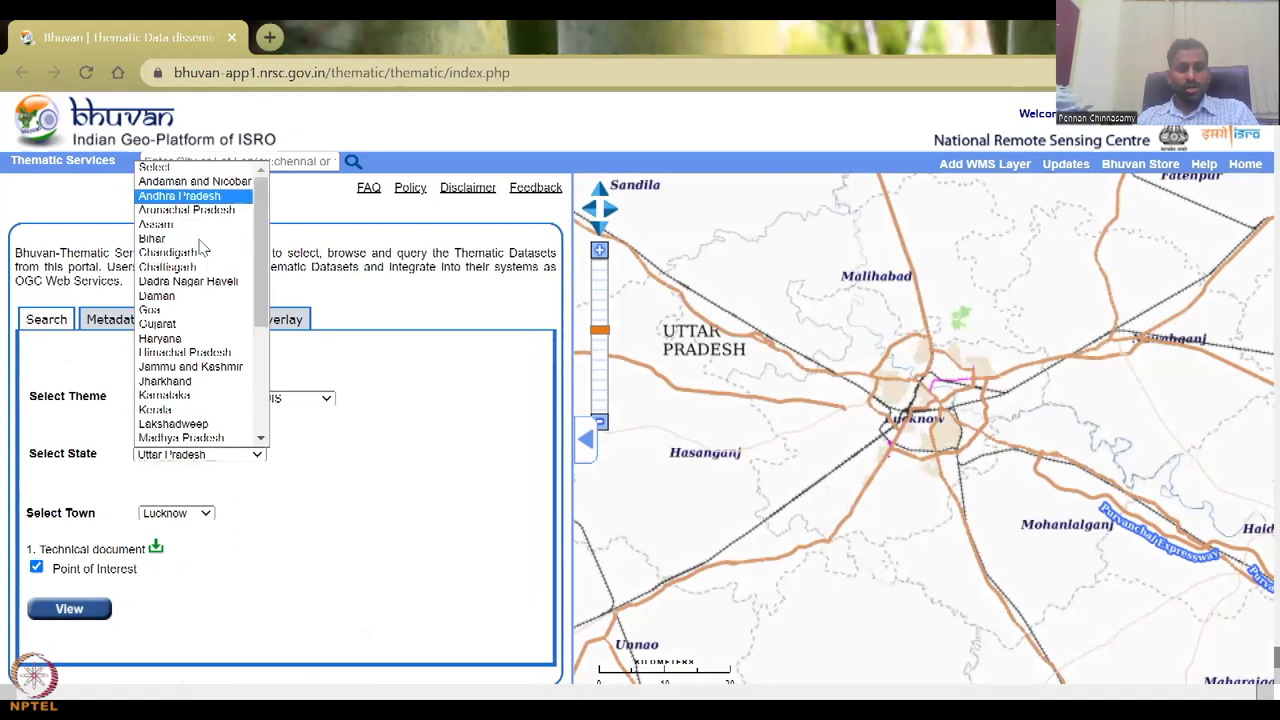
scroll(207, 404, down, 3)
scroll(207, 404, up, 3)
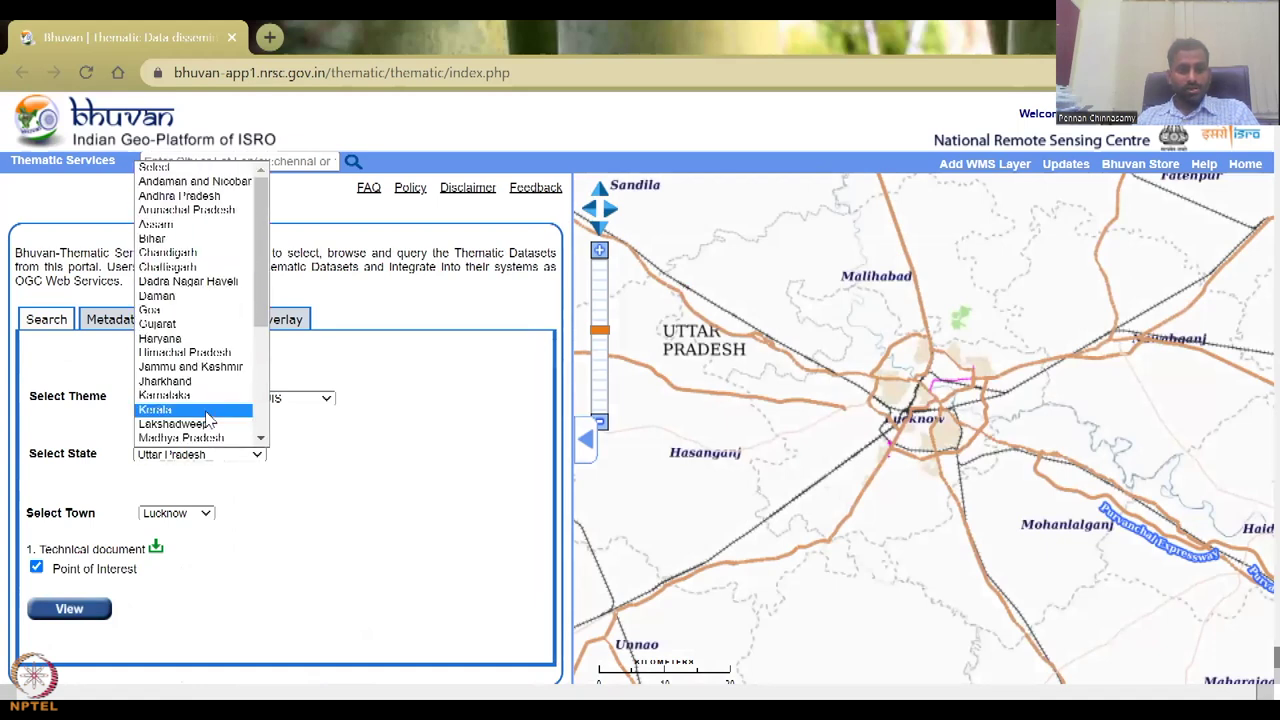
key(t)
scroll(212, 420, down, 1)
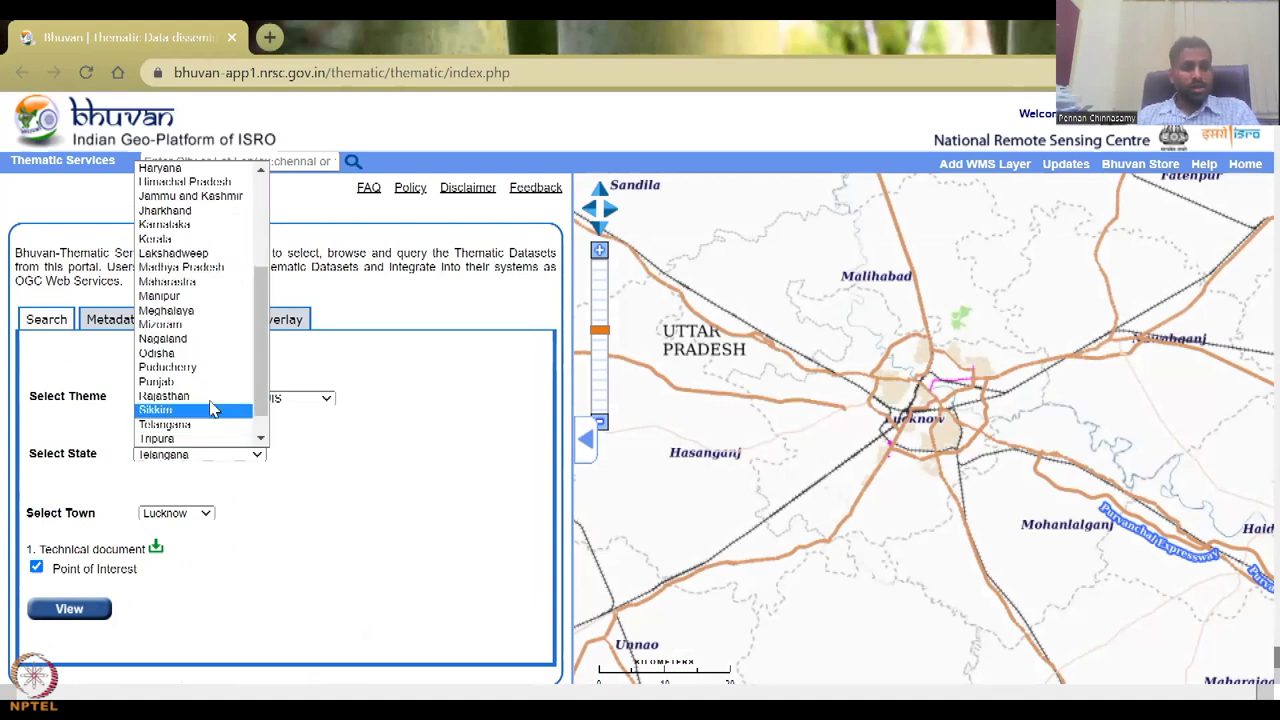
click(209, 367)
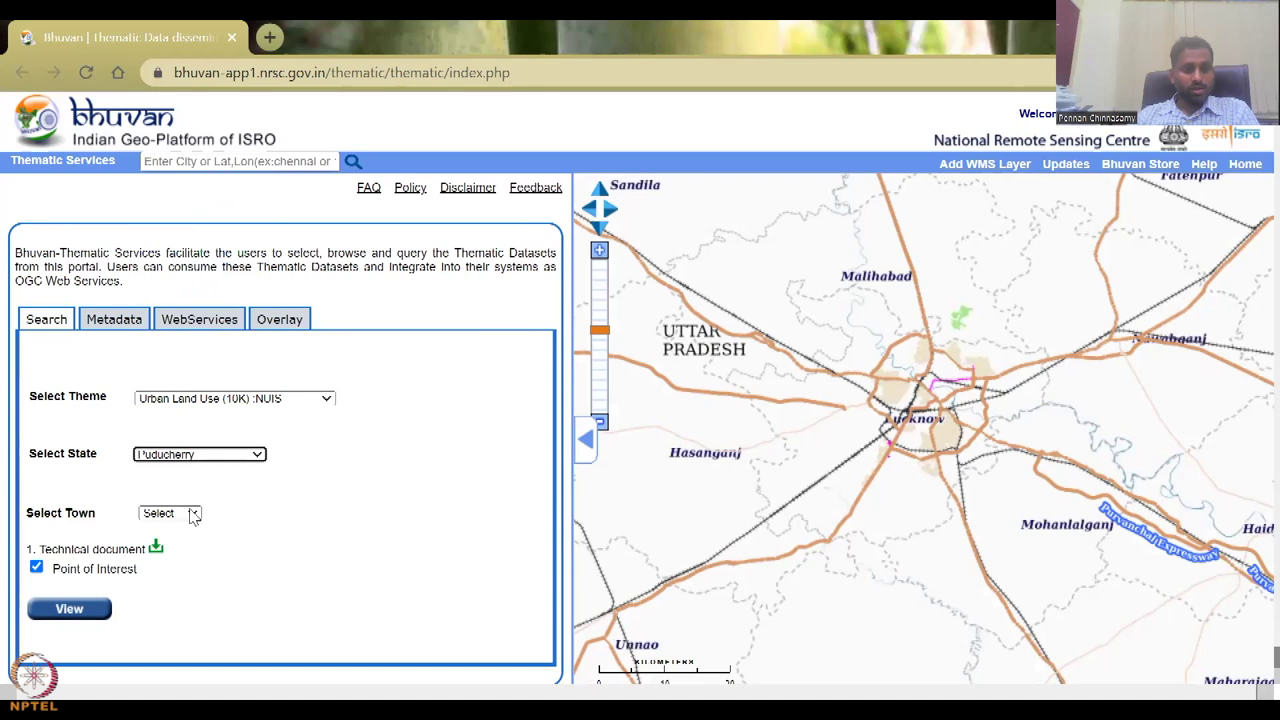
click(195, 514)
click(185, 546)
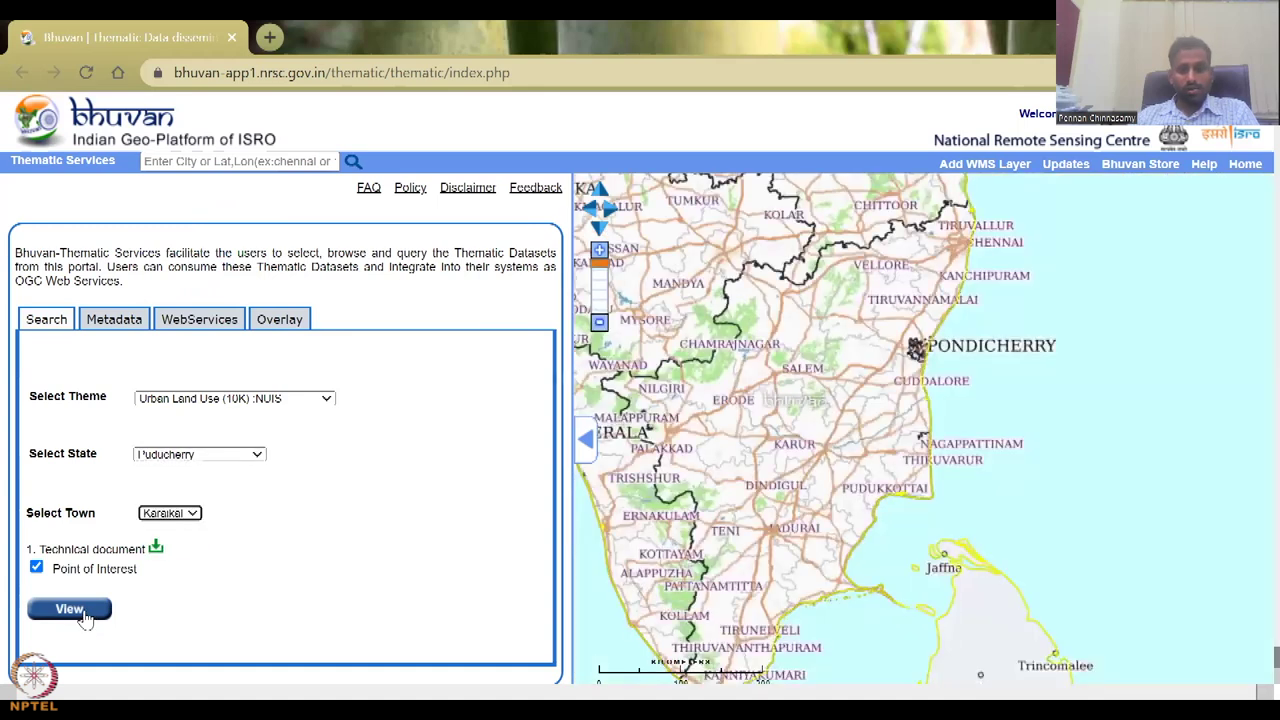
click(85, 614)
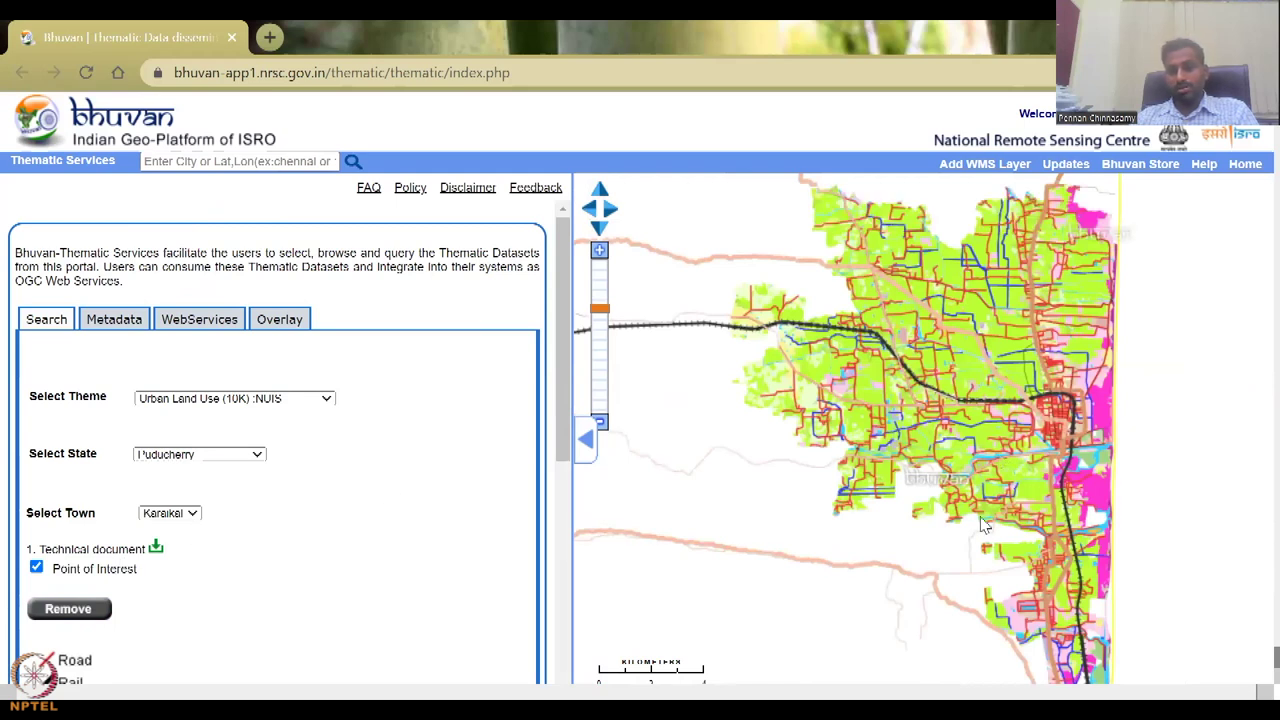
- Toggle the point-of-interest labels, then zoom and pan in on Karaikal town centre
click(36, 568)
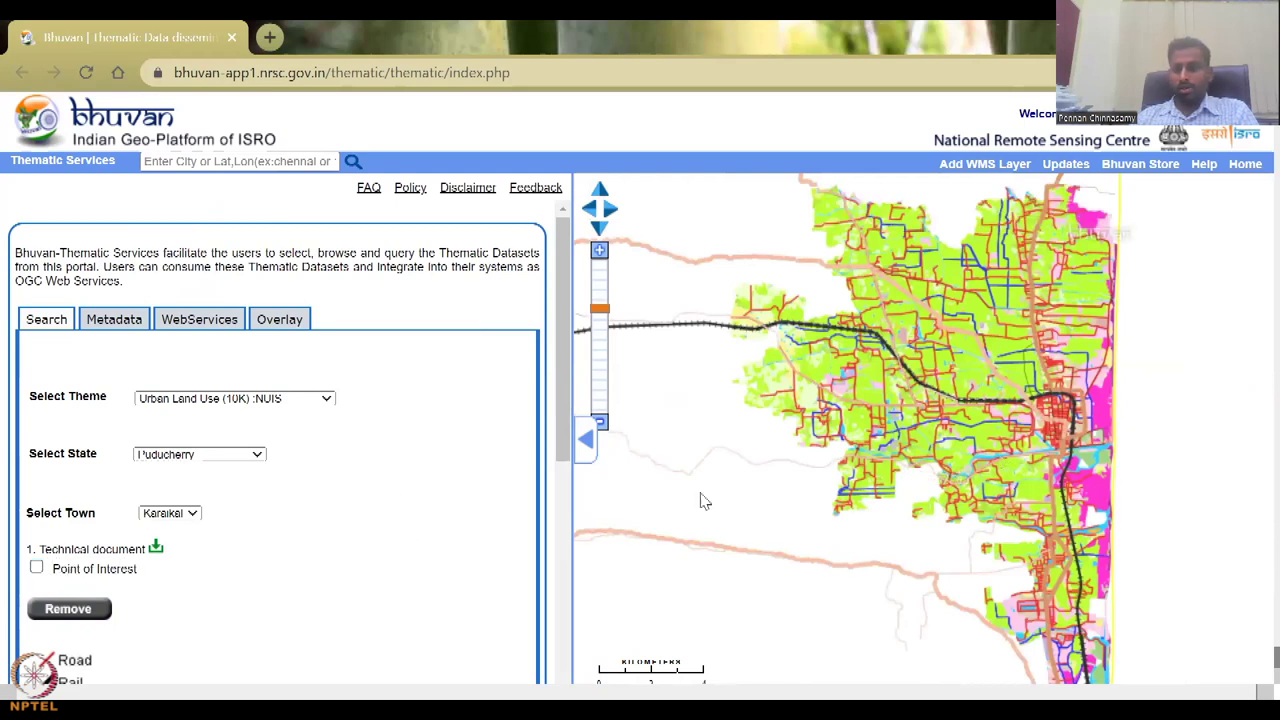
click(36, 568)
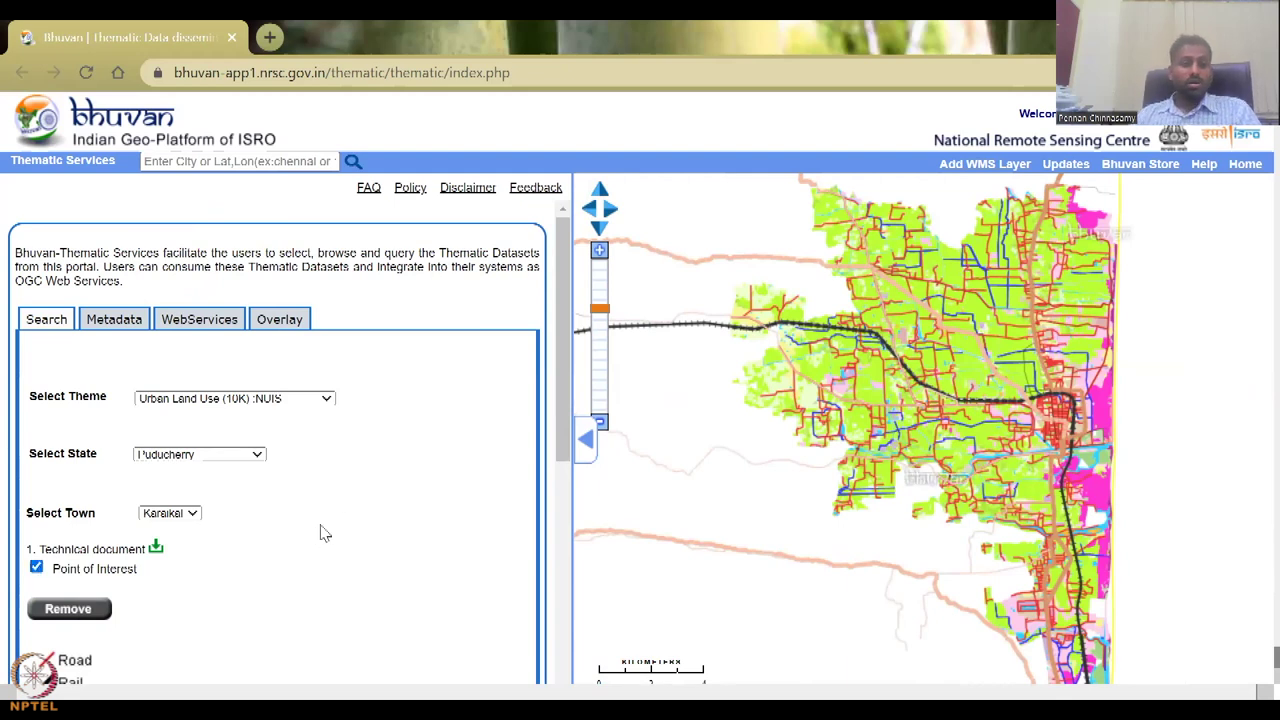
double_click(984, 388)
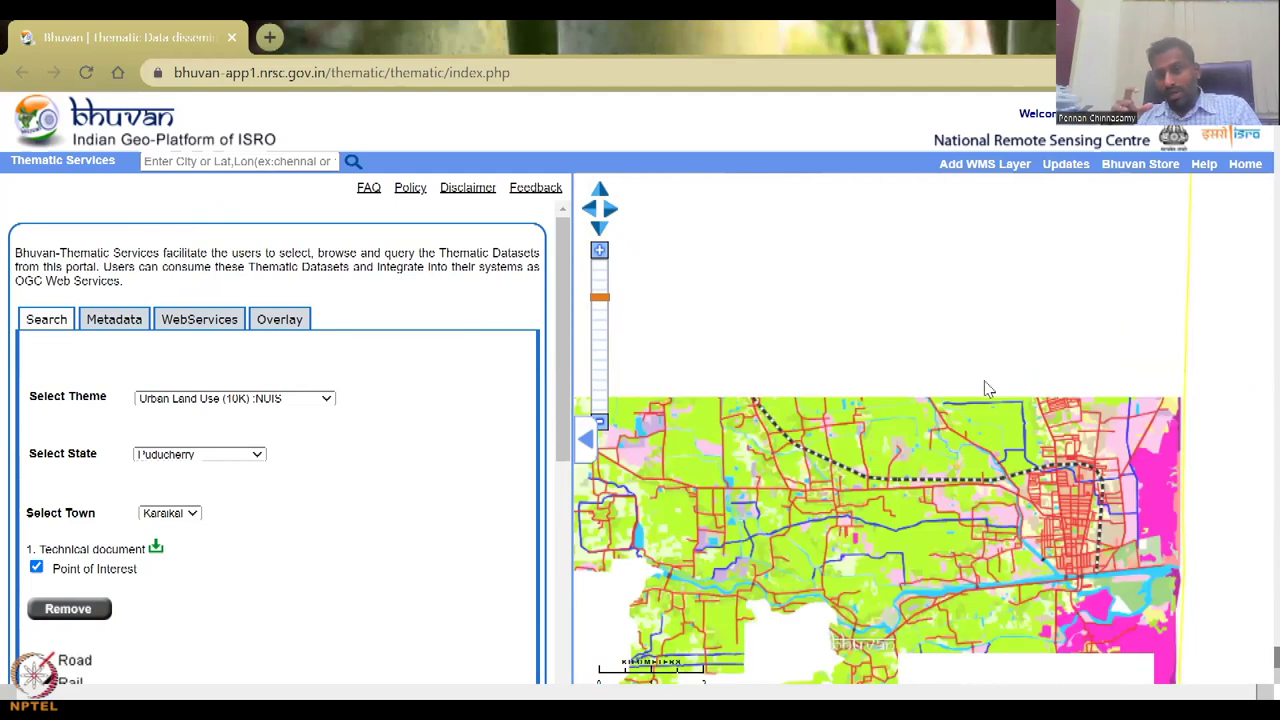
double_click(985, 388)
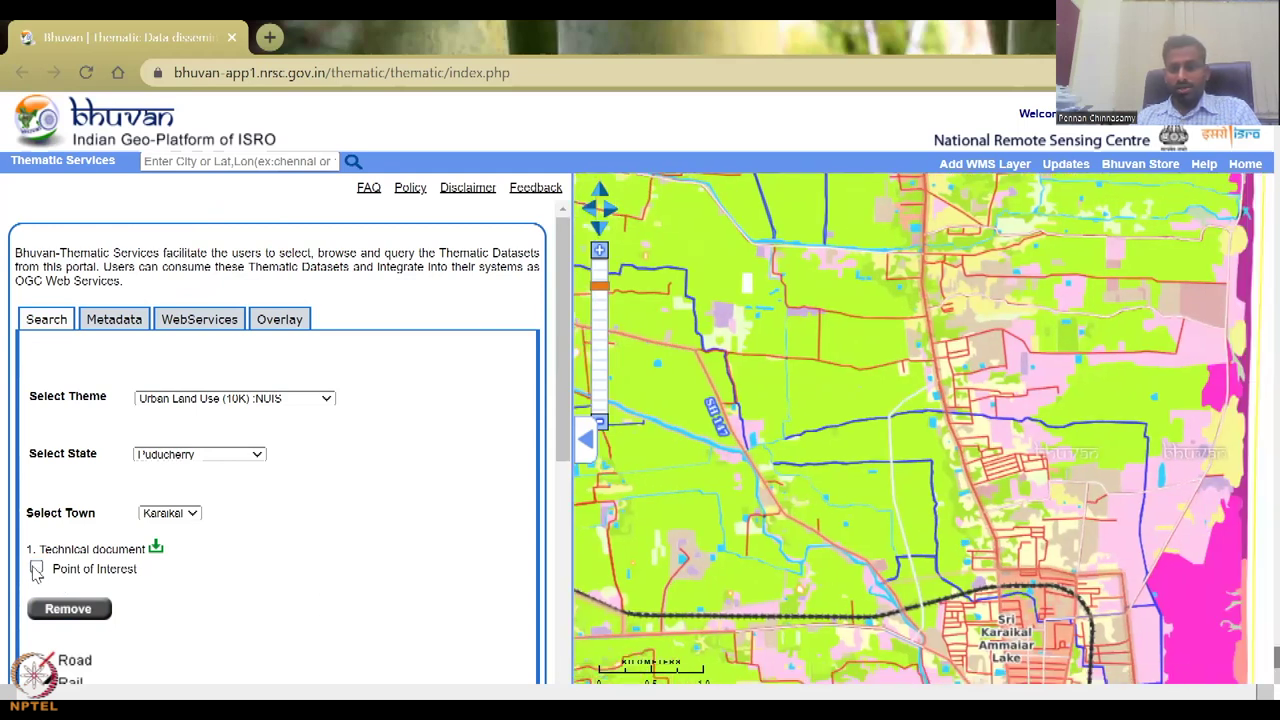
drag(1002, 612, 975, 490)
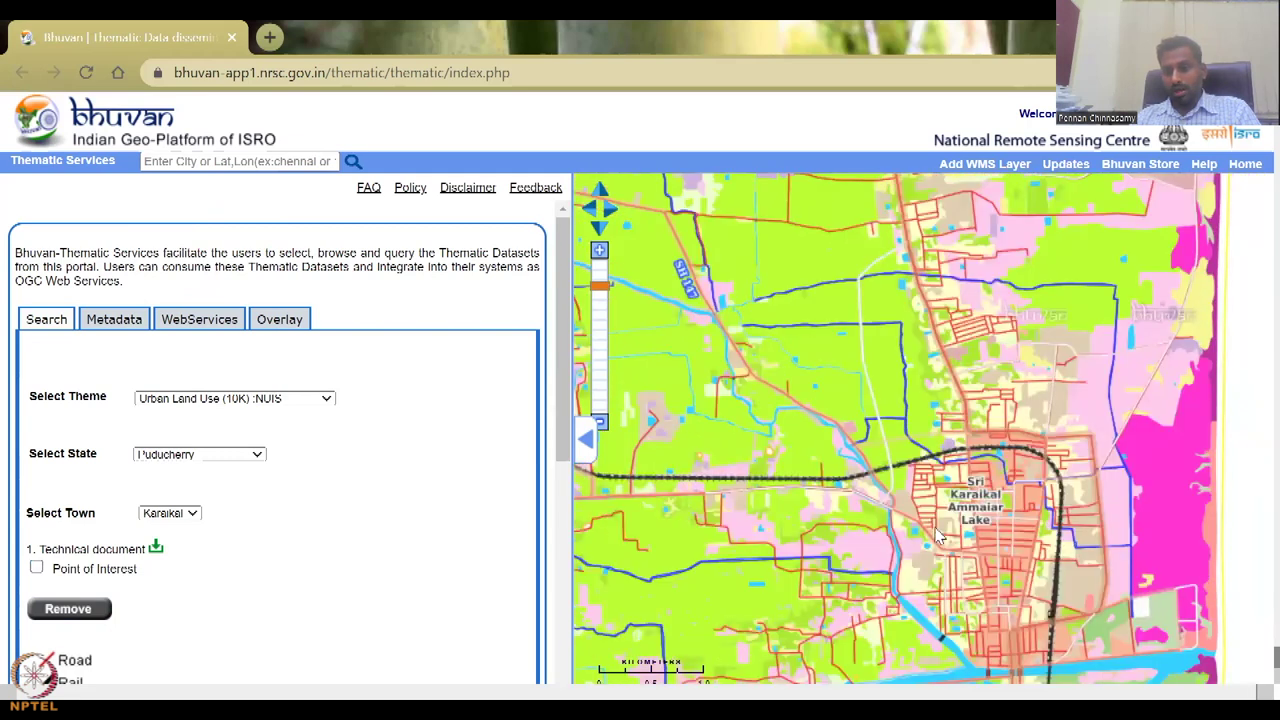
scroll(1011, 548, up, 1)
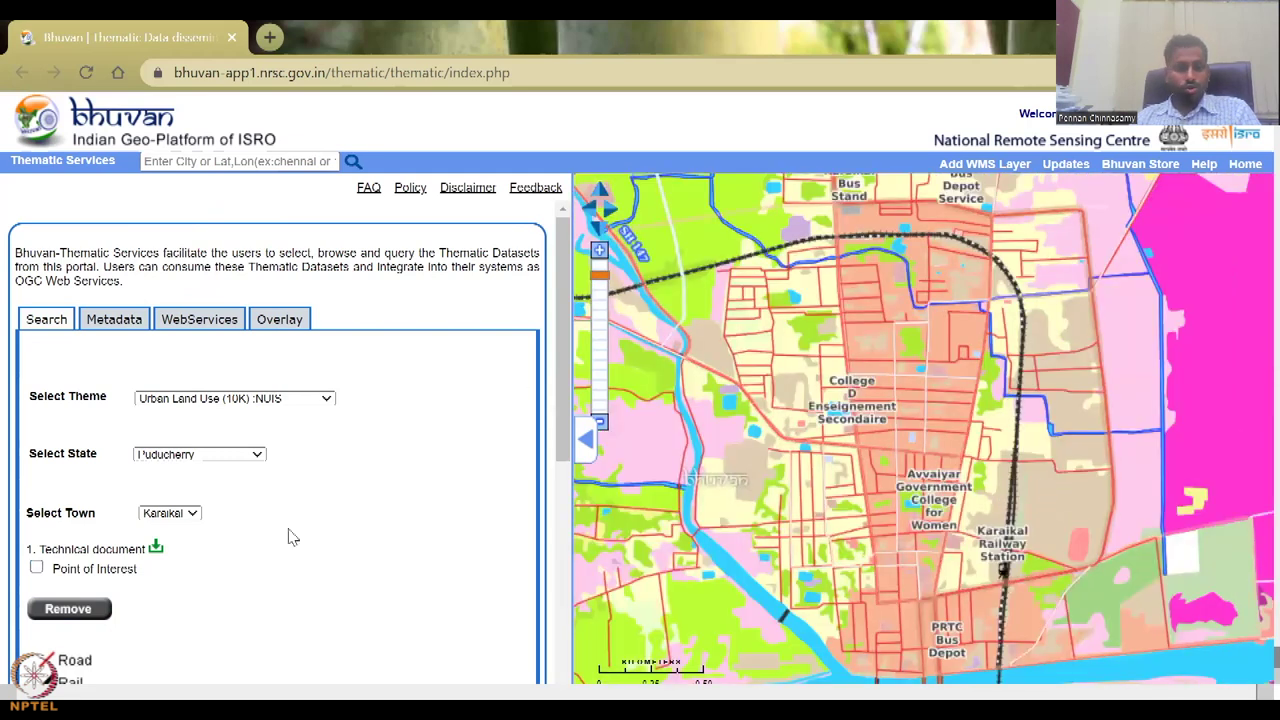
- Show the point-of-interest labels again and pan around Karaikal with the arrow keys
click(36, 568)
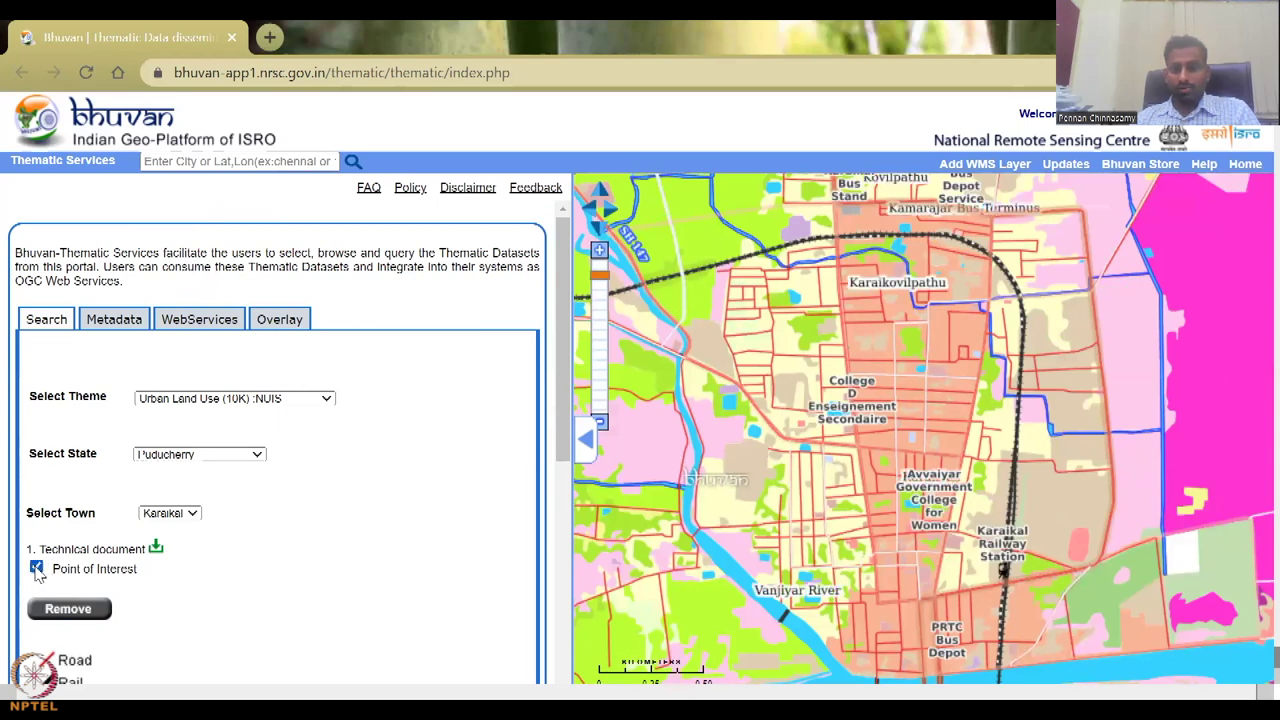
click(36, 568)
click(36, 568)
key(Down)
key(Down)
key(Down)
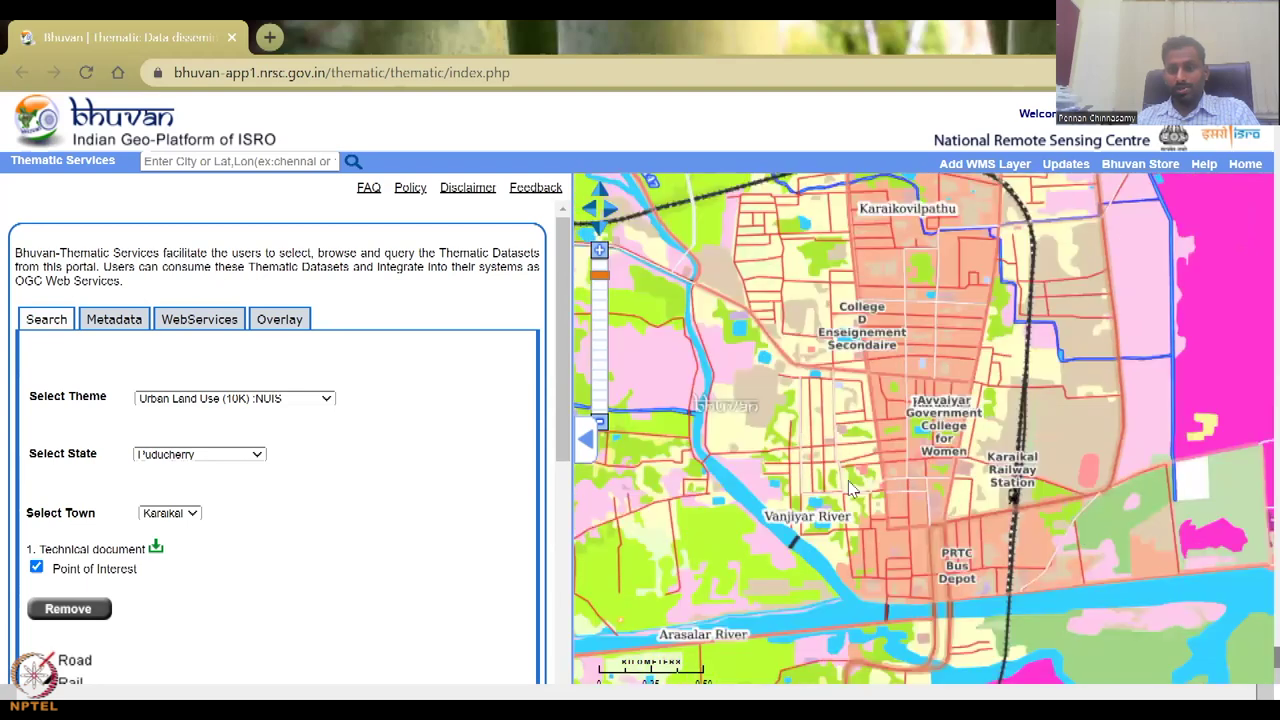
key(Up)
key(Right)
key(Up)
key(Right)
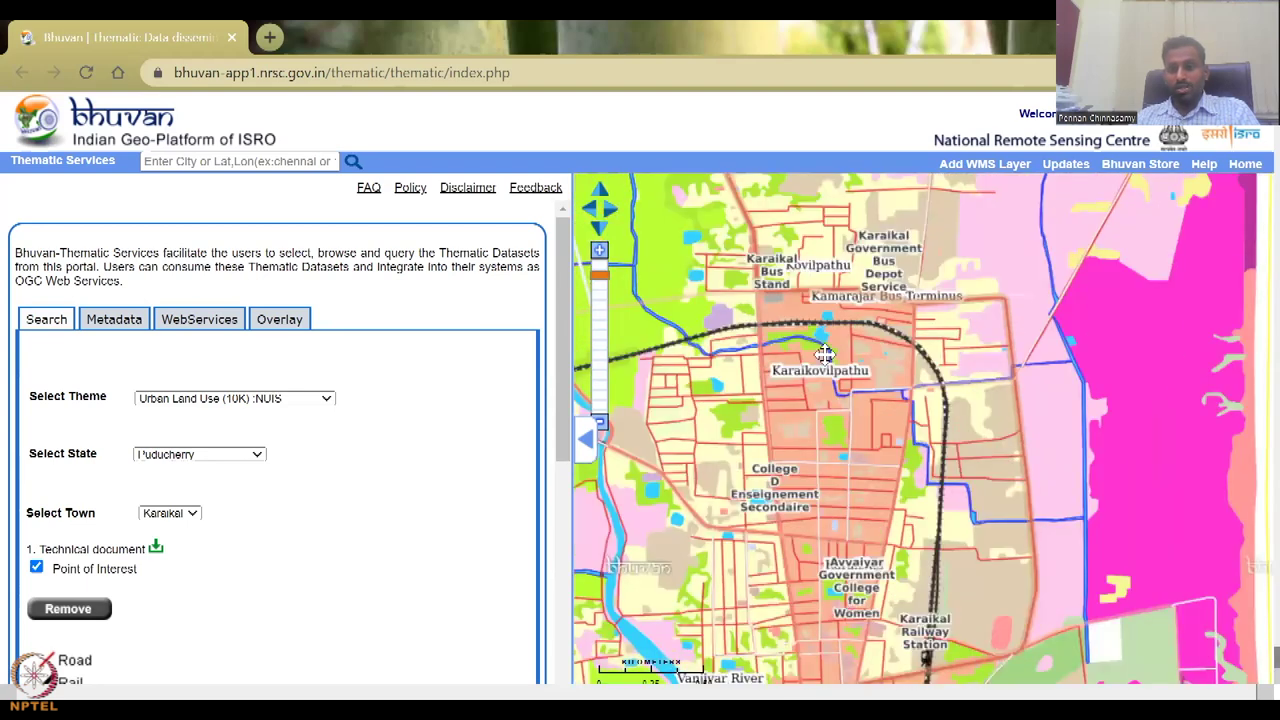
key(Down)
key(Down)
key(Down)
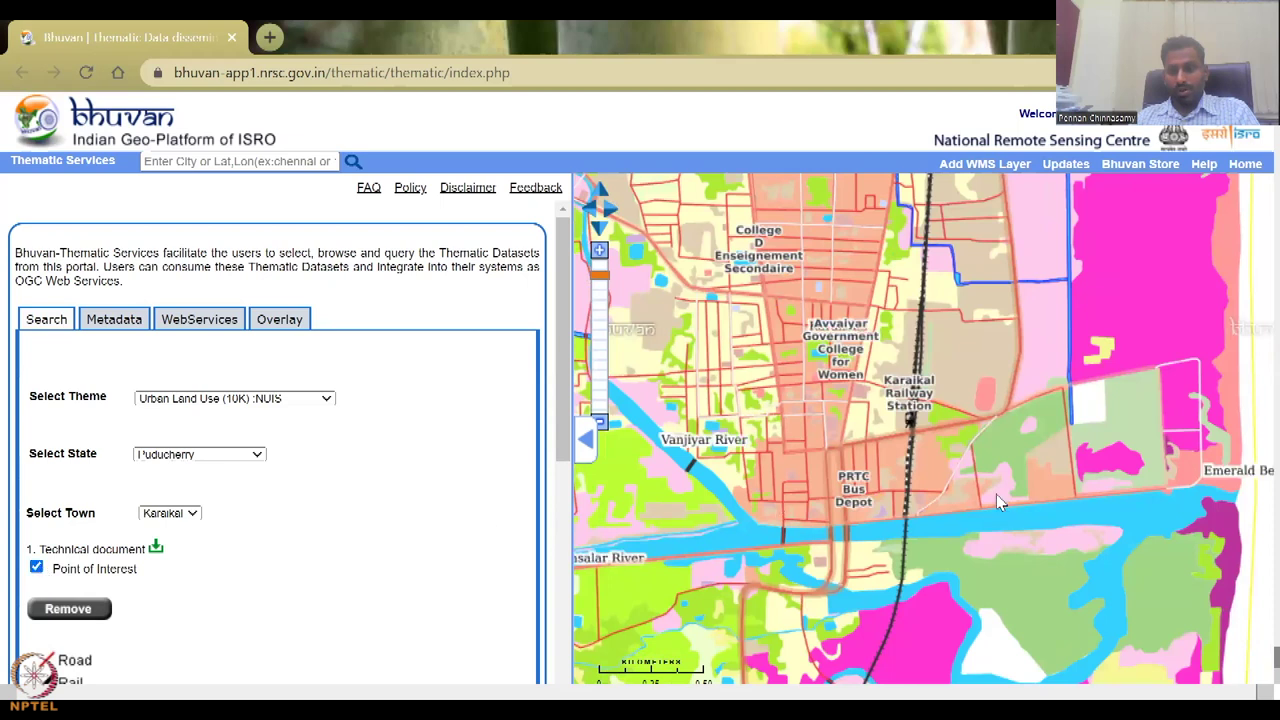
key(Left)
key(Left)
key(Up)
key(Up)
key(Right)
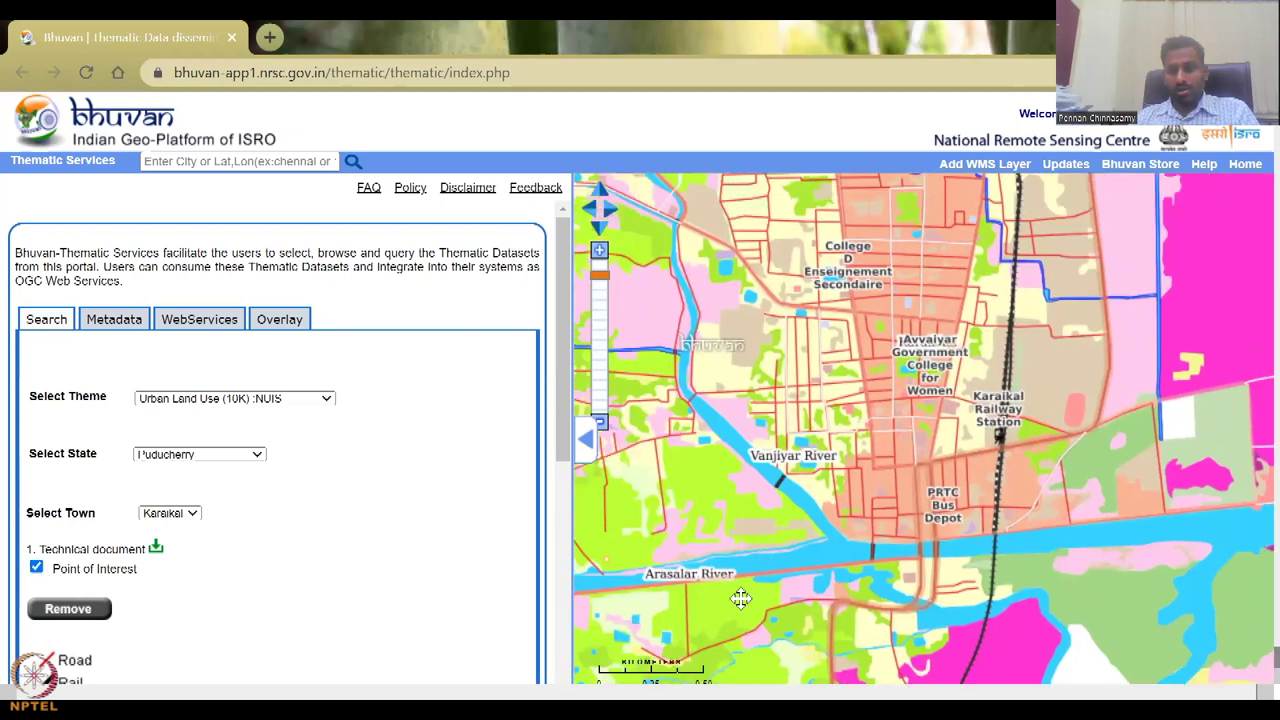
- Zoom in on Karaikovilpathu, hide labels, pan to the western farmland, and remove the layer
click(37, 569)
click(37, 569)
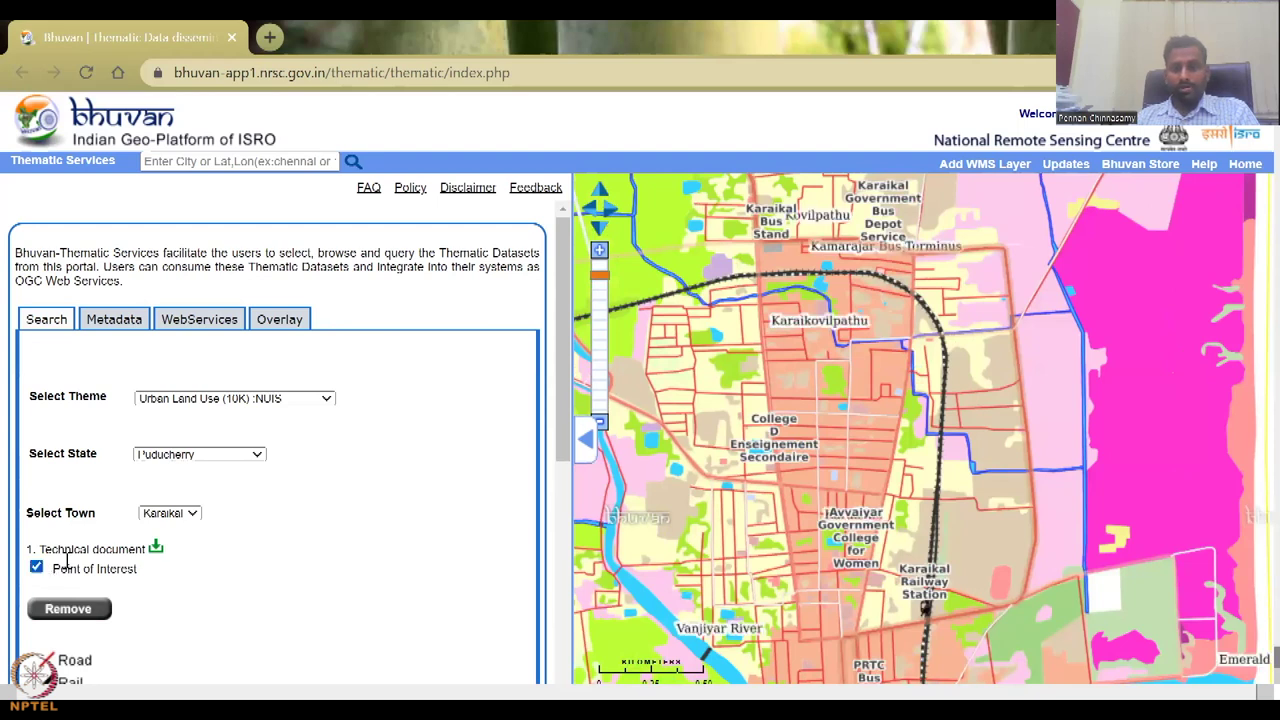
key(Up)
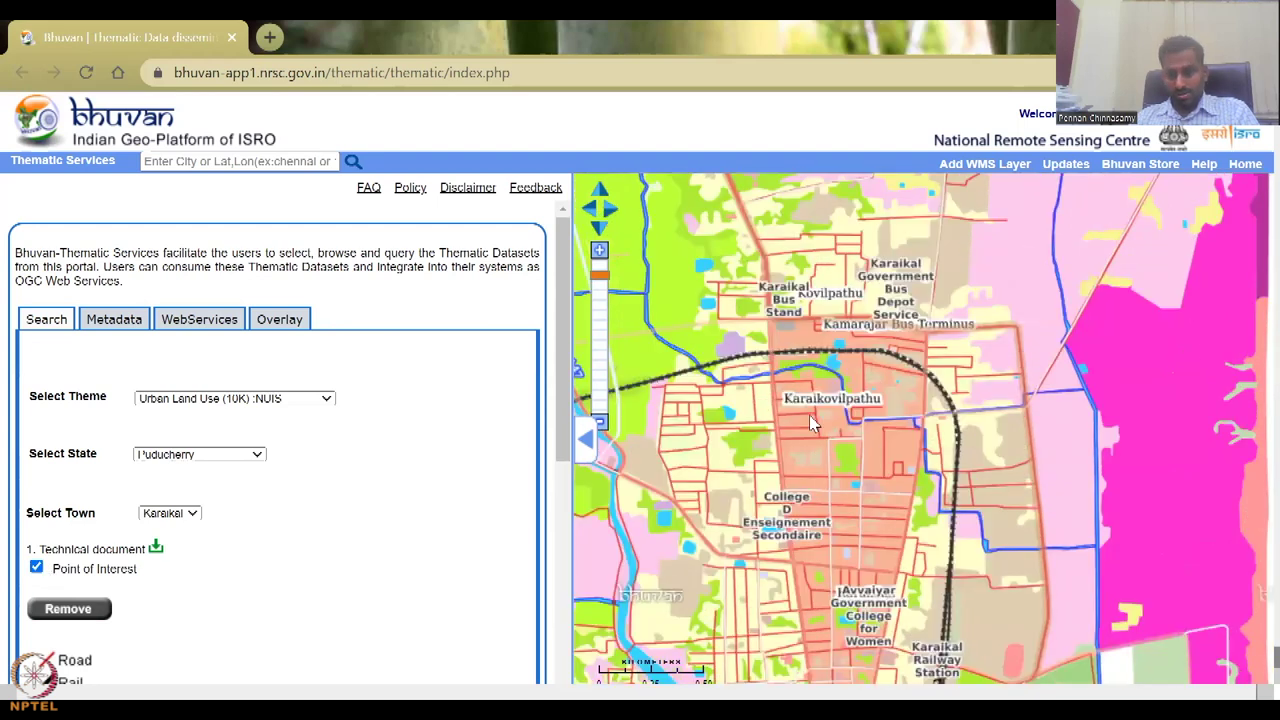
double_click(812, 420)
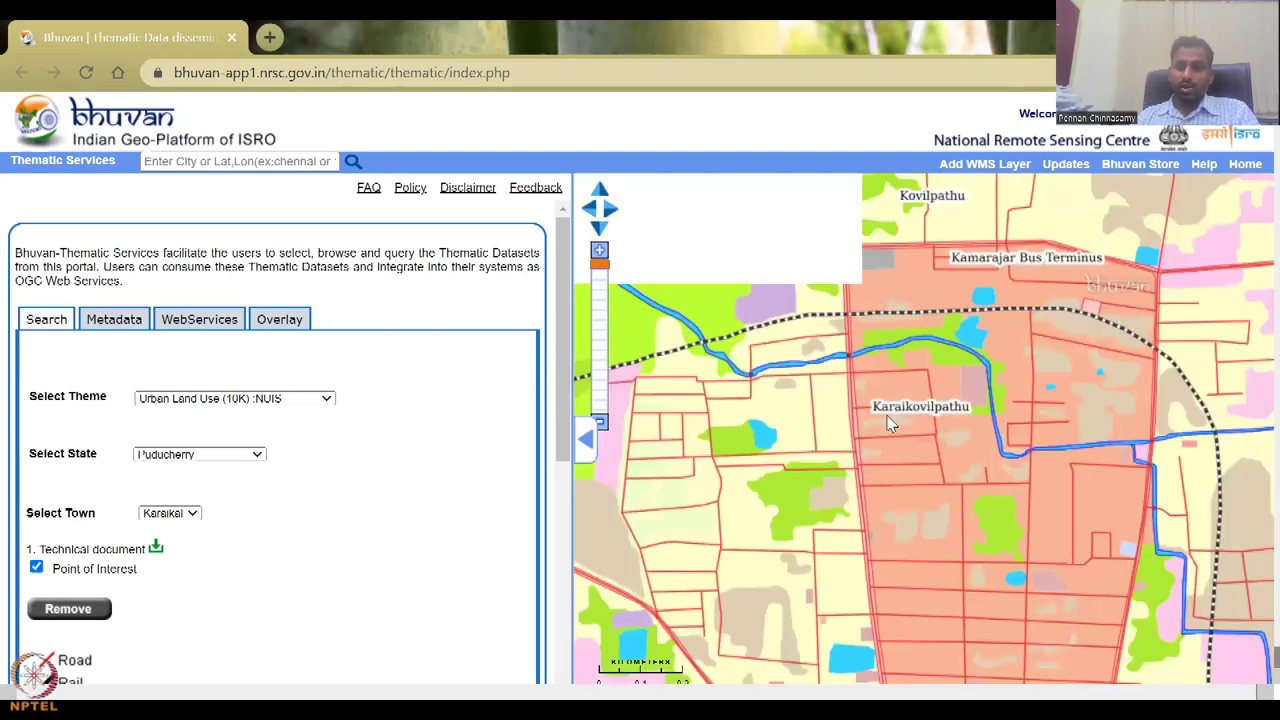
click(37, 568)
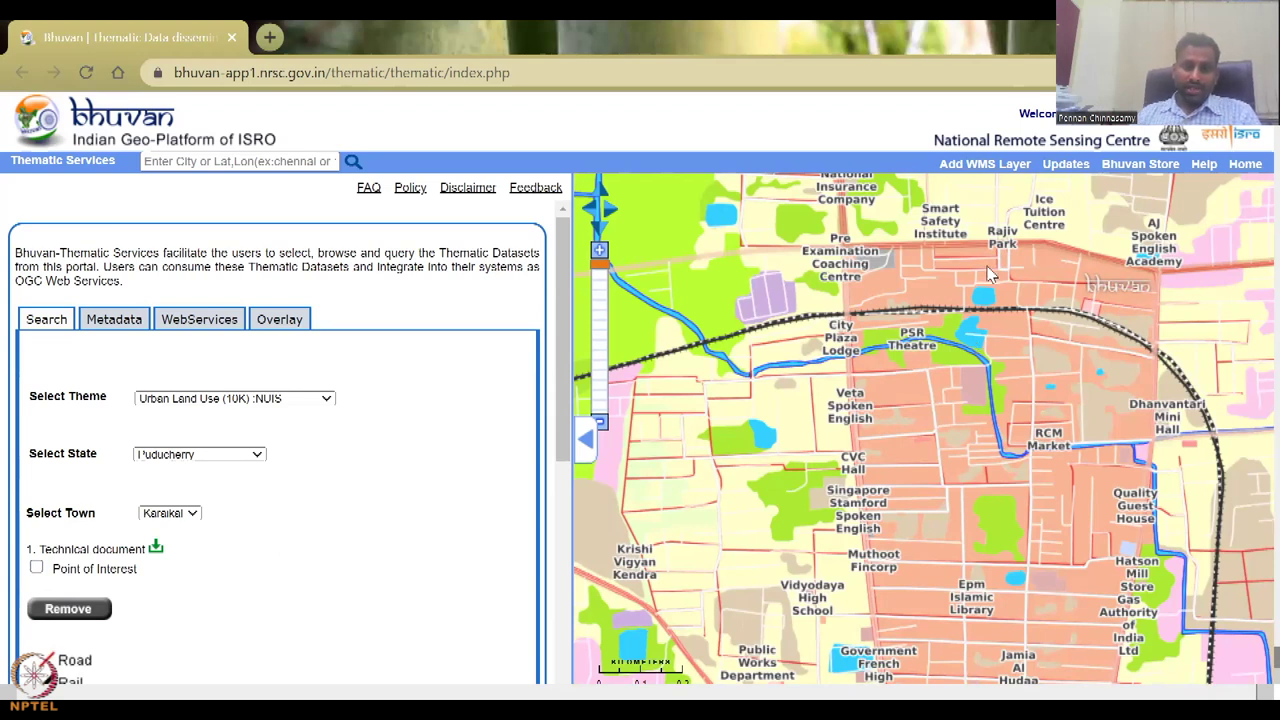
scroll(408, 460, down, 3)
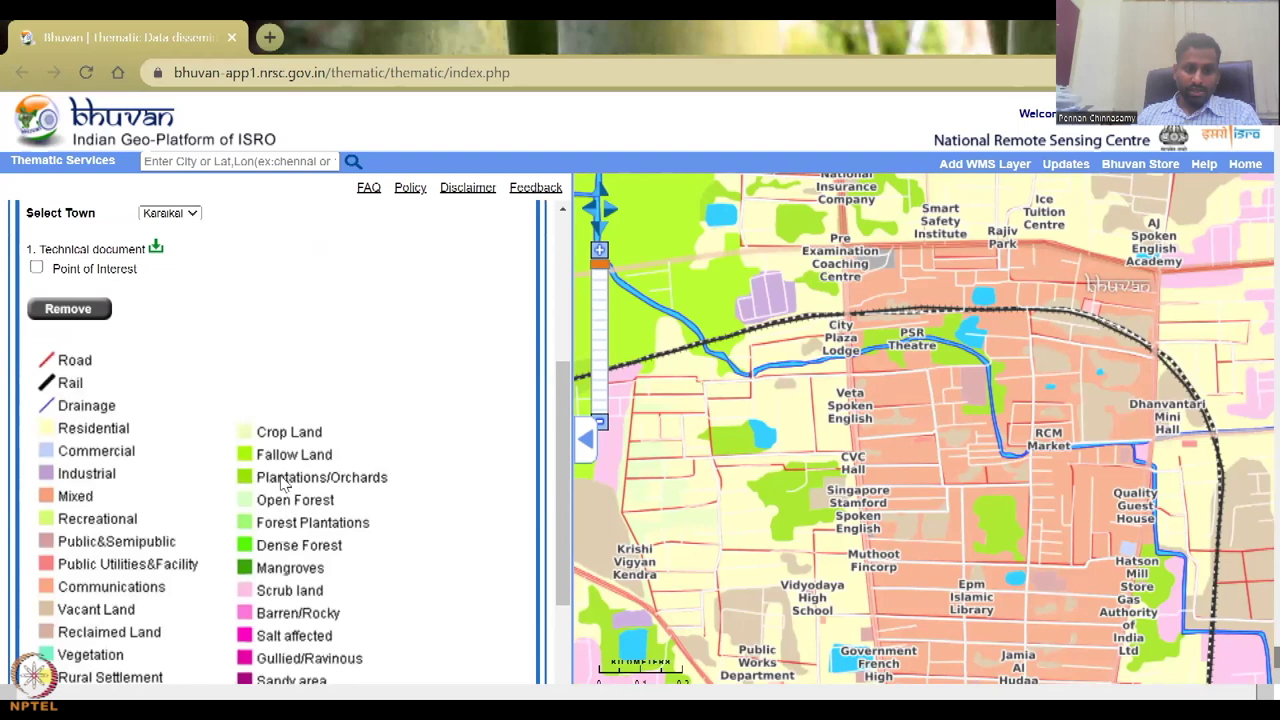
drag(842, 442, 1030, 630)
drag(700, 335, 821, 464)
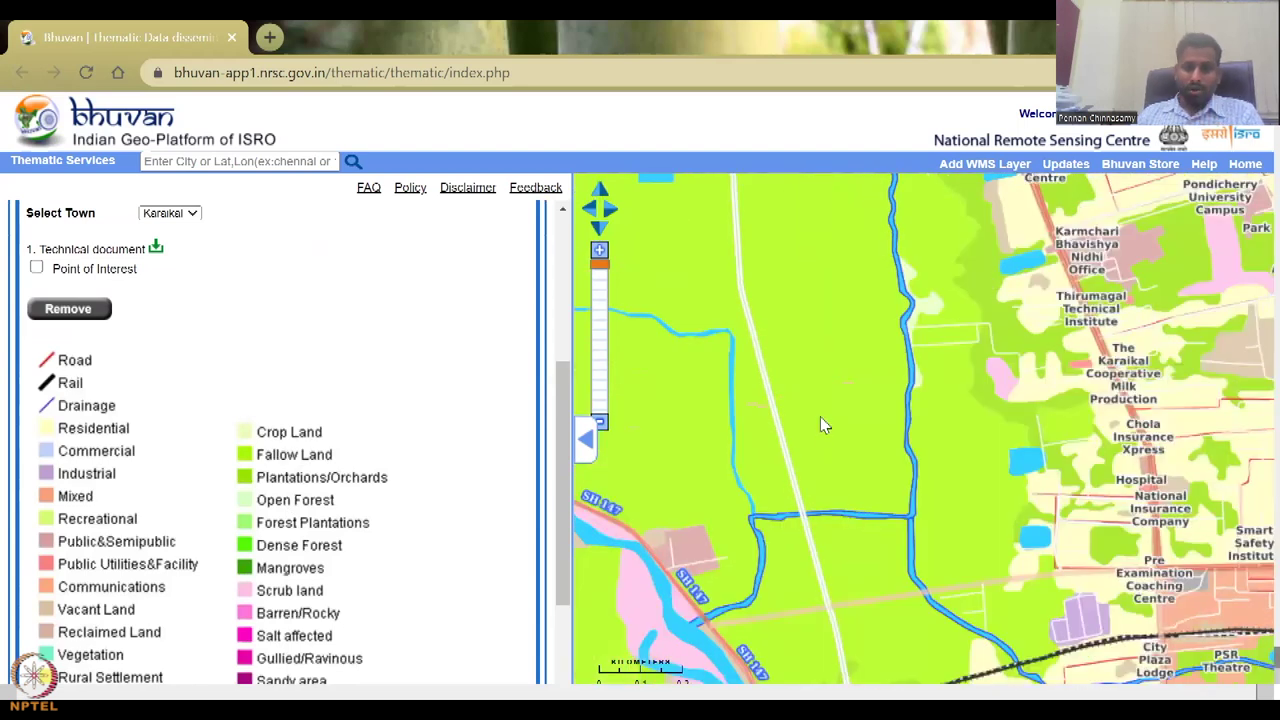
scroll(818, 446, down, 1)
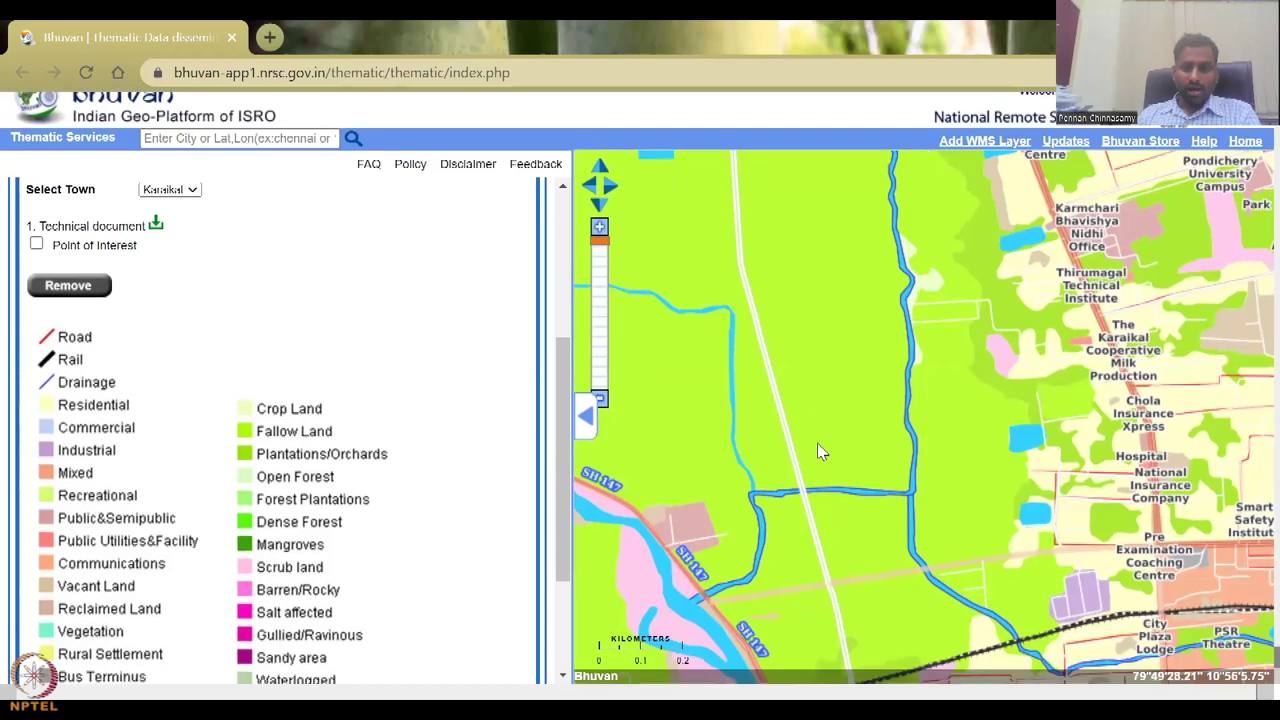
scroll(817, 452, down, 4)
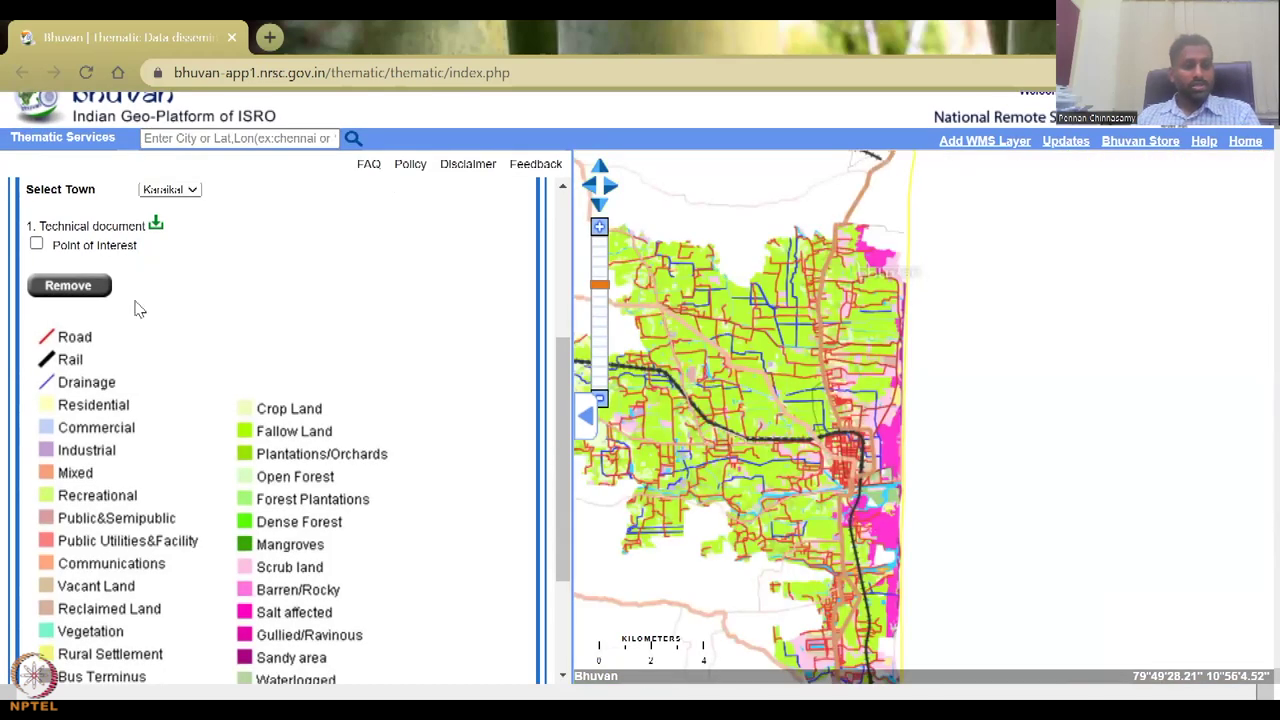
click(68, 285)
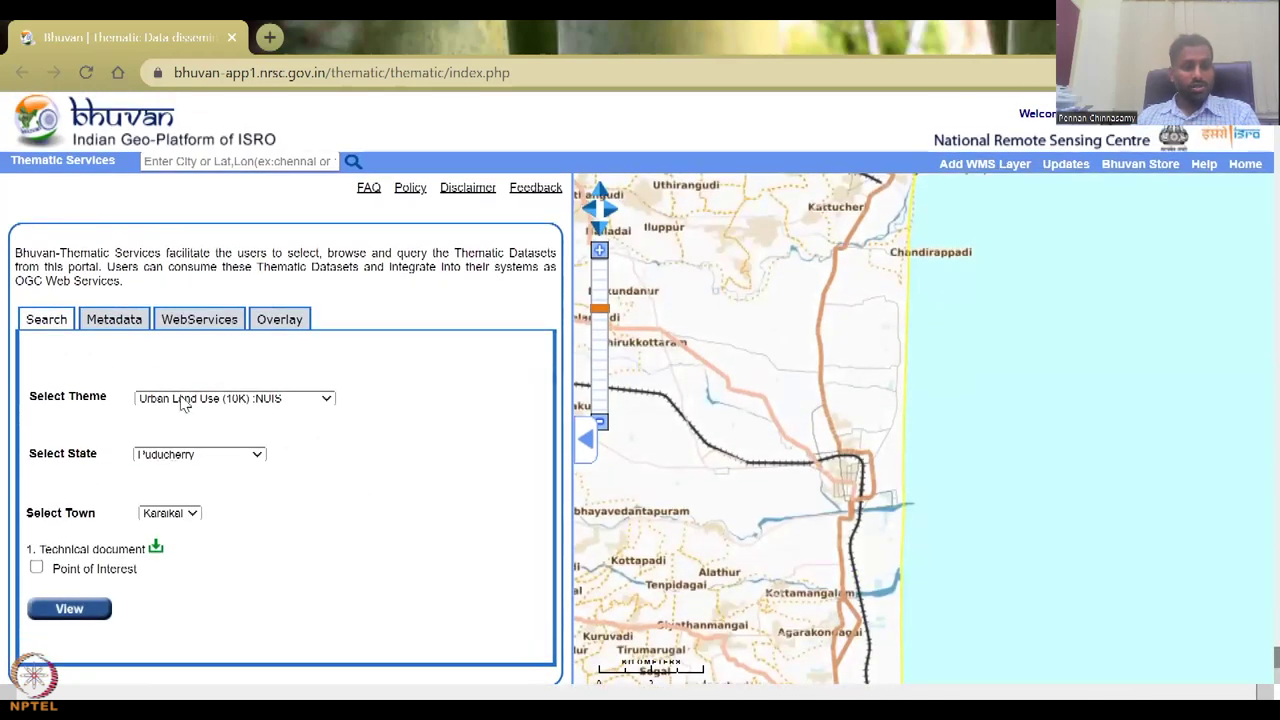
- Reload the page and load the Land Use Land Cover (50K) 2015-16 map for UTTAR PRADESH
click(89, 76)
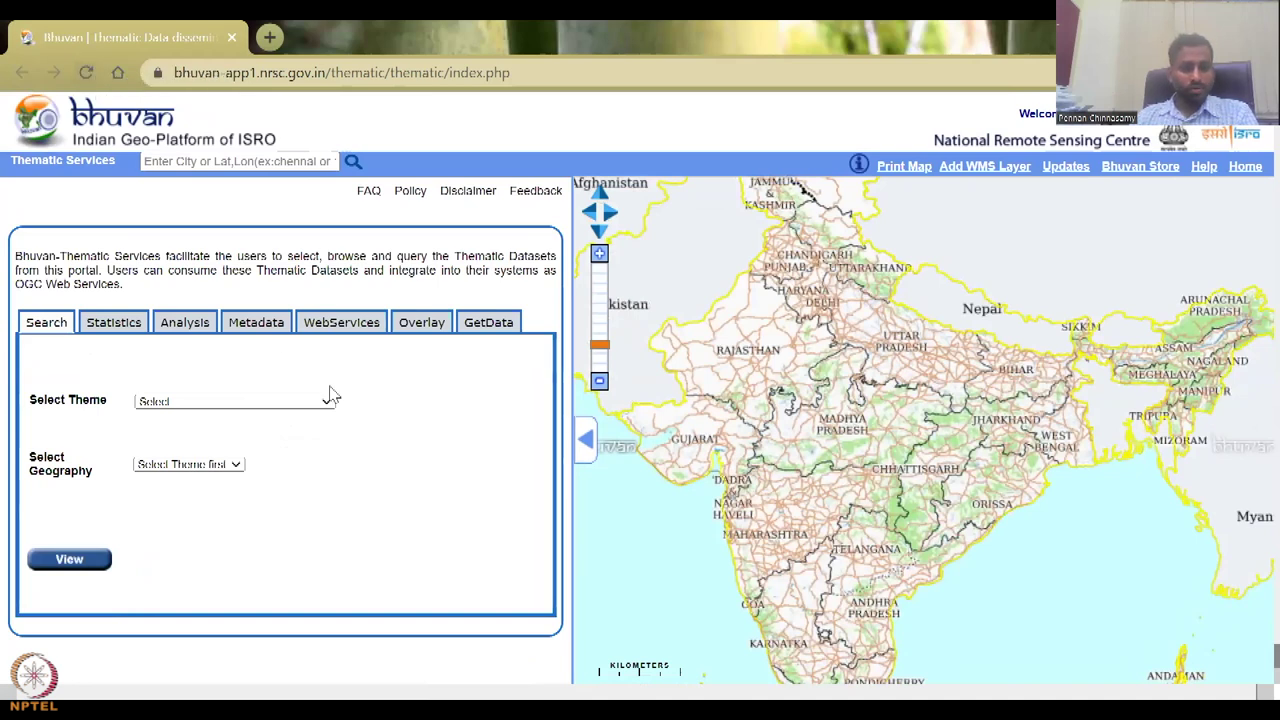
click(220, 458)
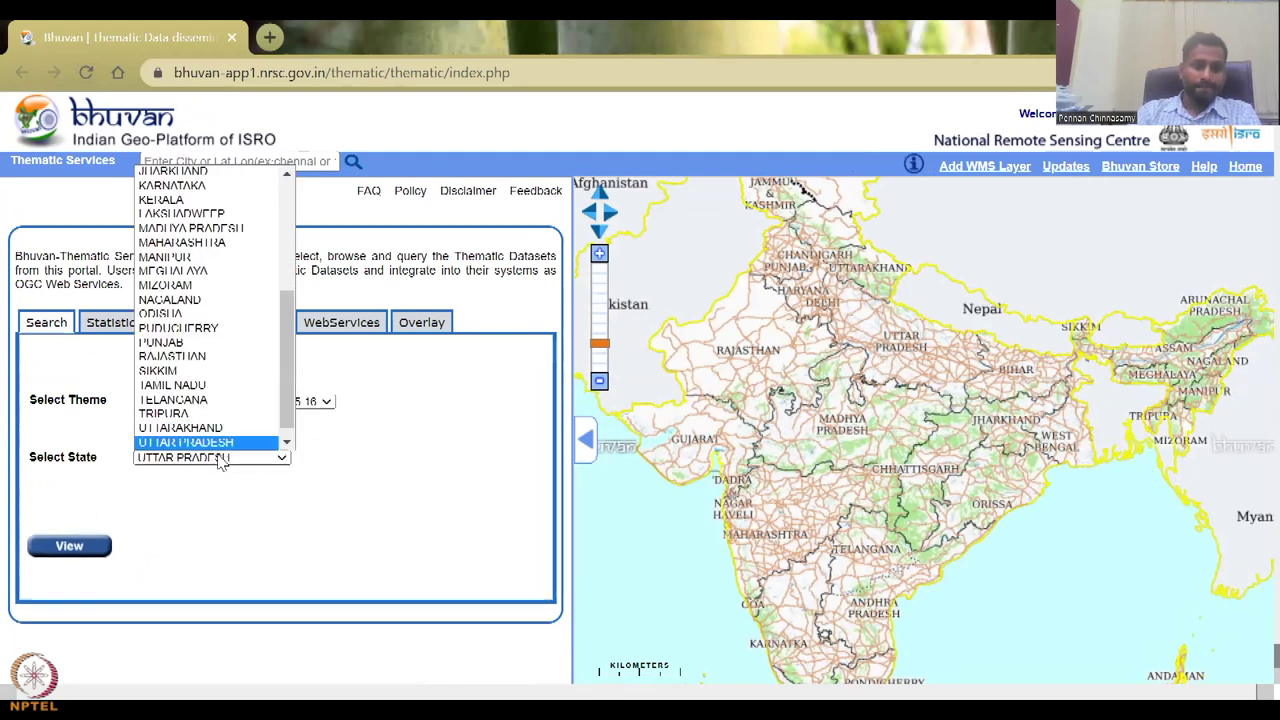
click(220, 458)
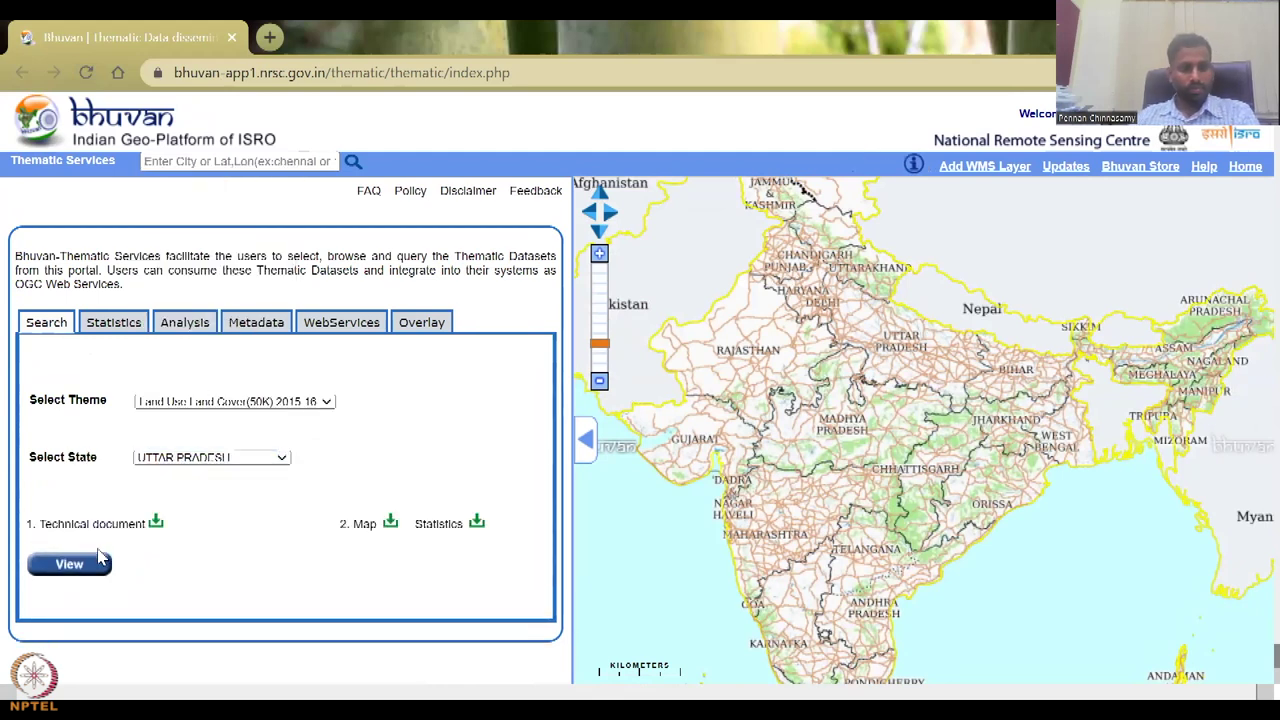
click(95, 563)
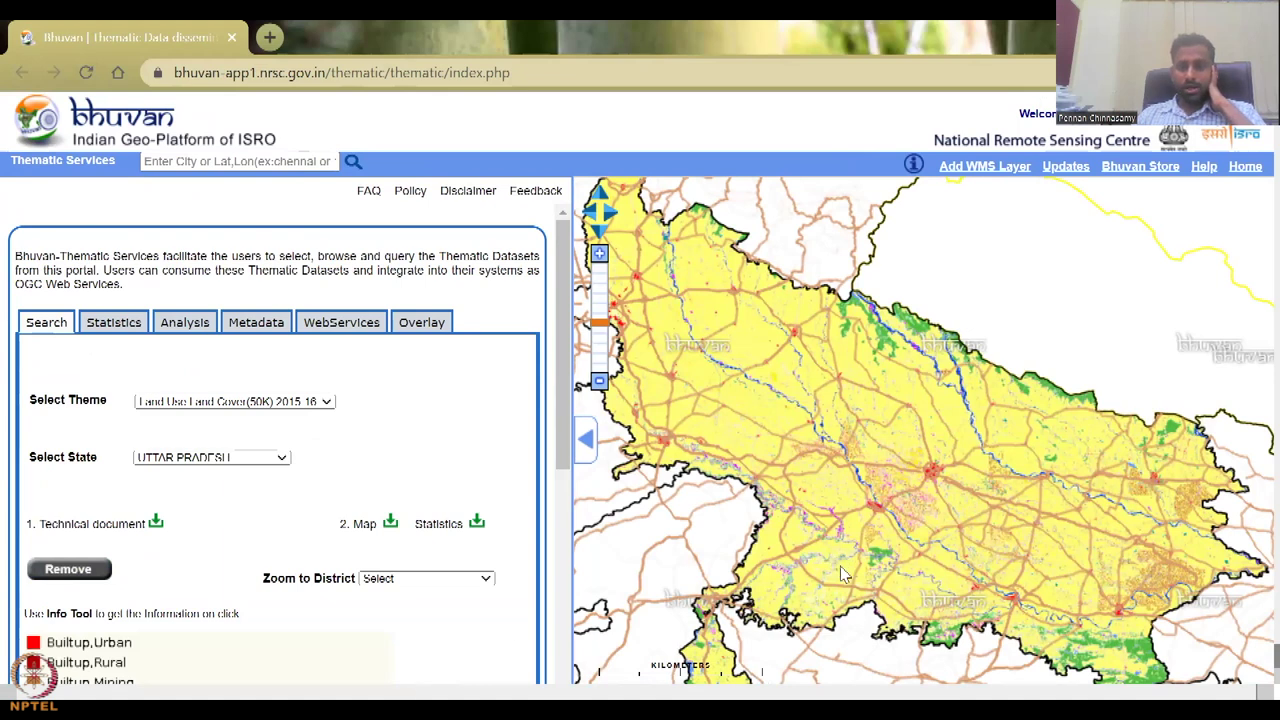
- Zoom from the whole state in onto the large built-up city in central Uttar Pradesh
drag(843, 573, 895, 579)
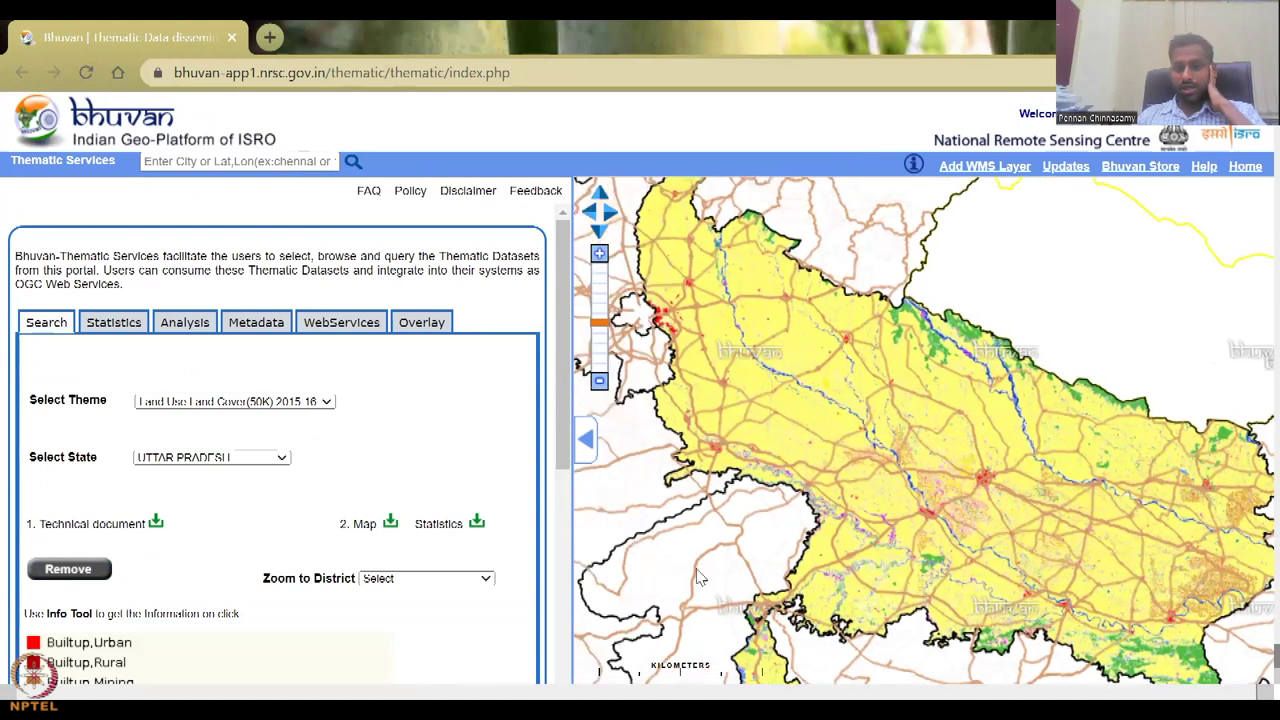
click(599, 380)
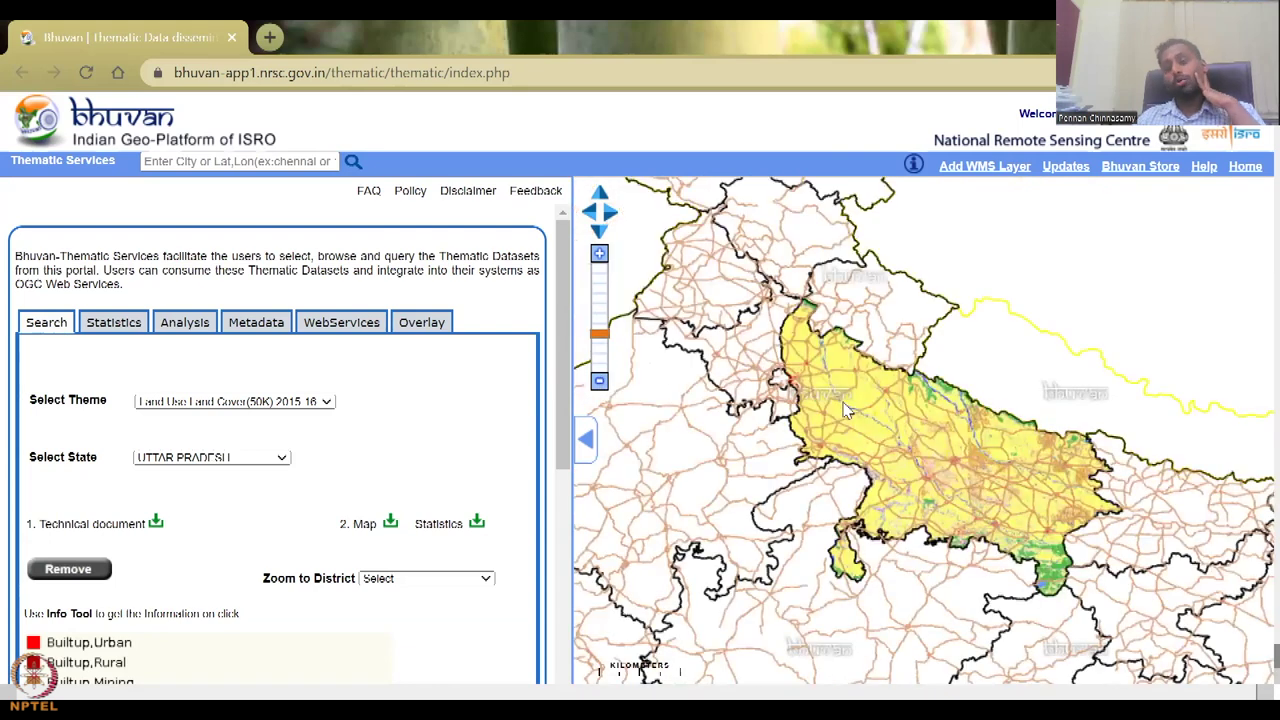
double_click(923, 478)
double_click(963, 455)
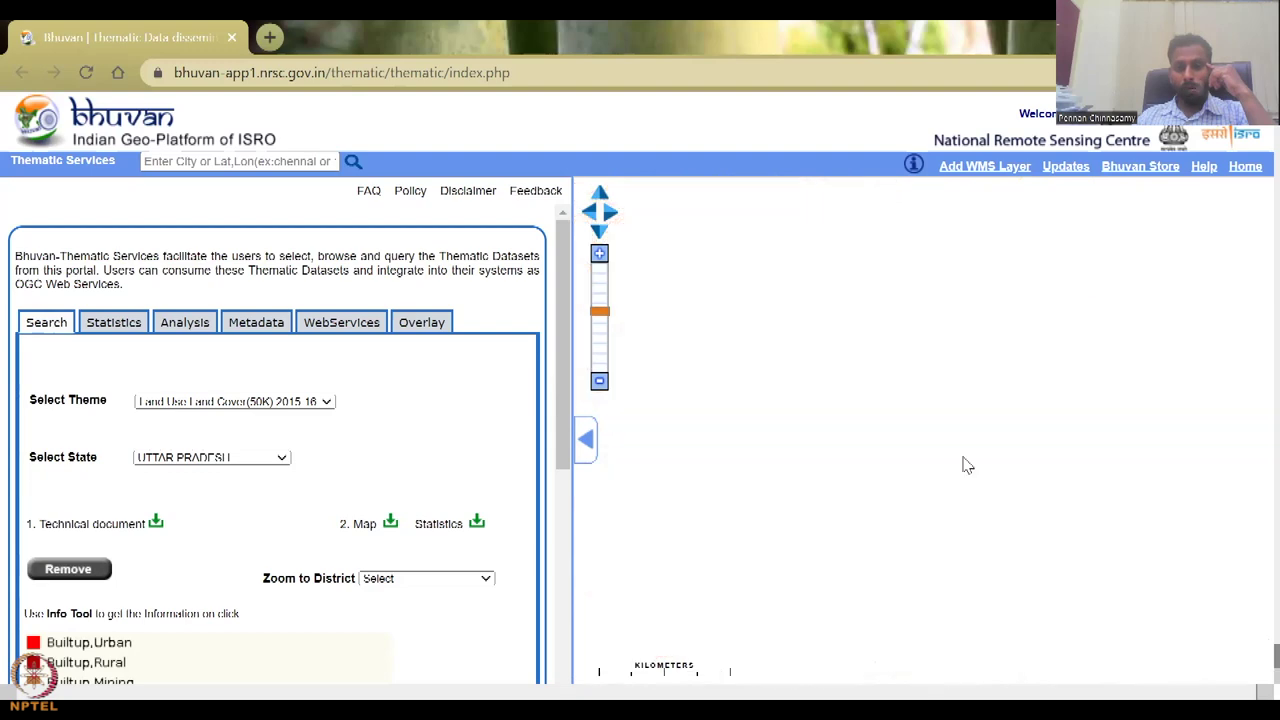
drag(855, 500, 705, 582)
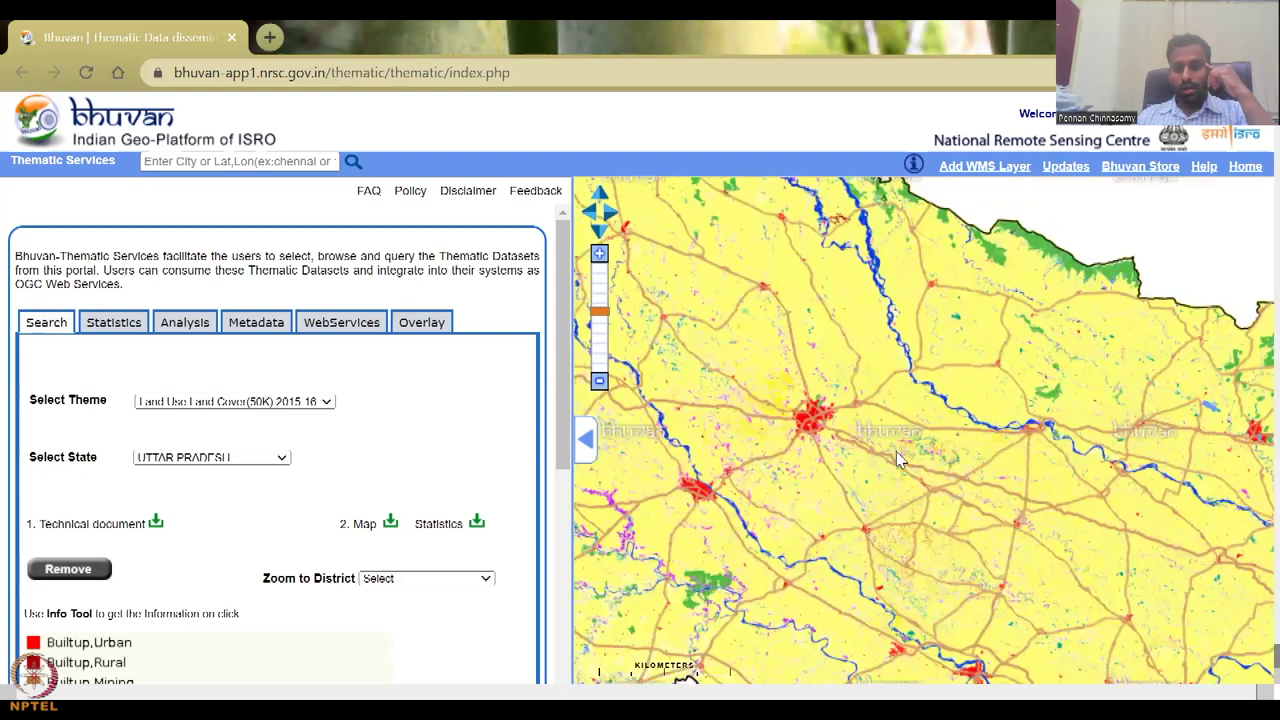
double_click(896, 451)
drag(855, 418, 895, 489)
double_click(897, 500)
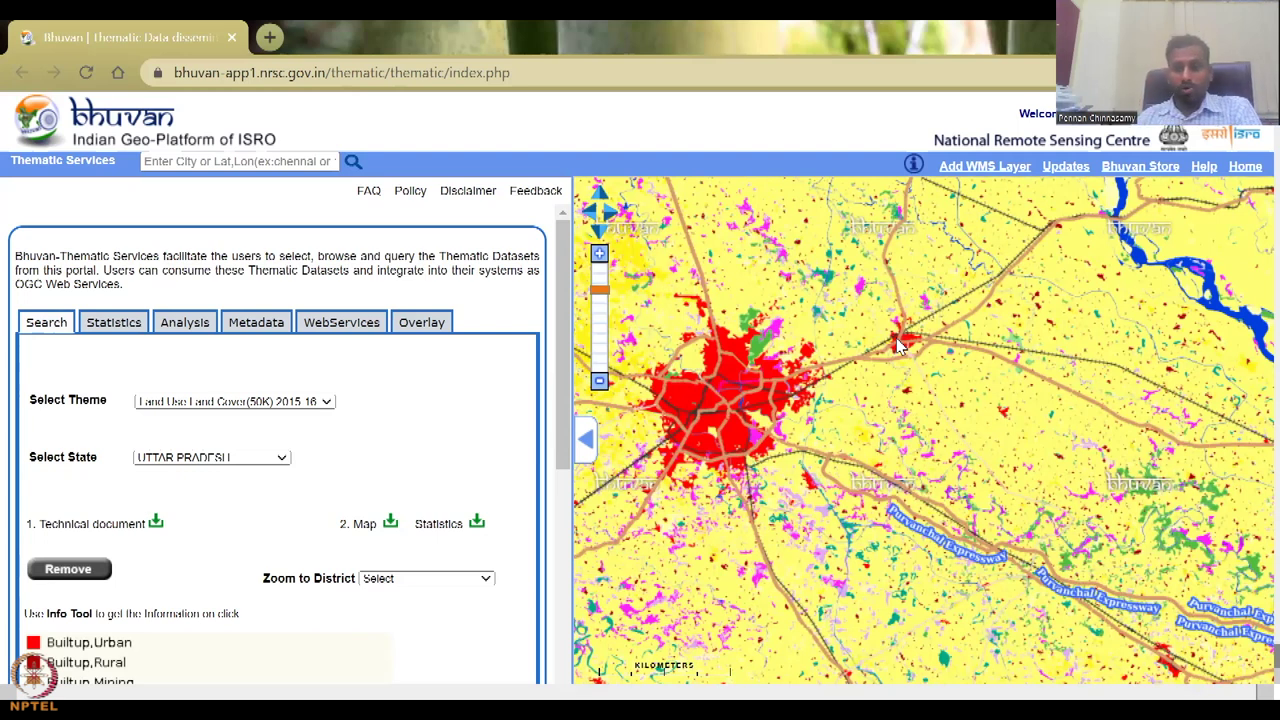
scroll(275, 530, down, 1)
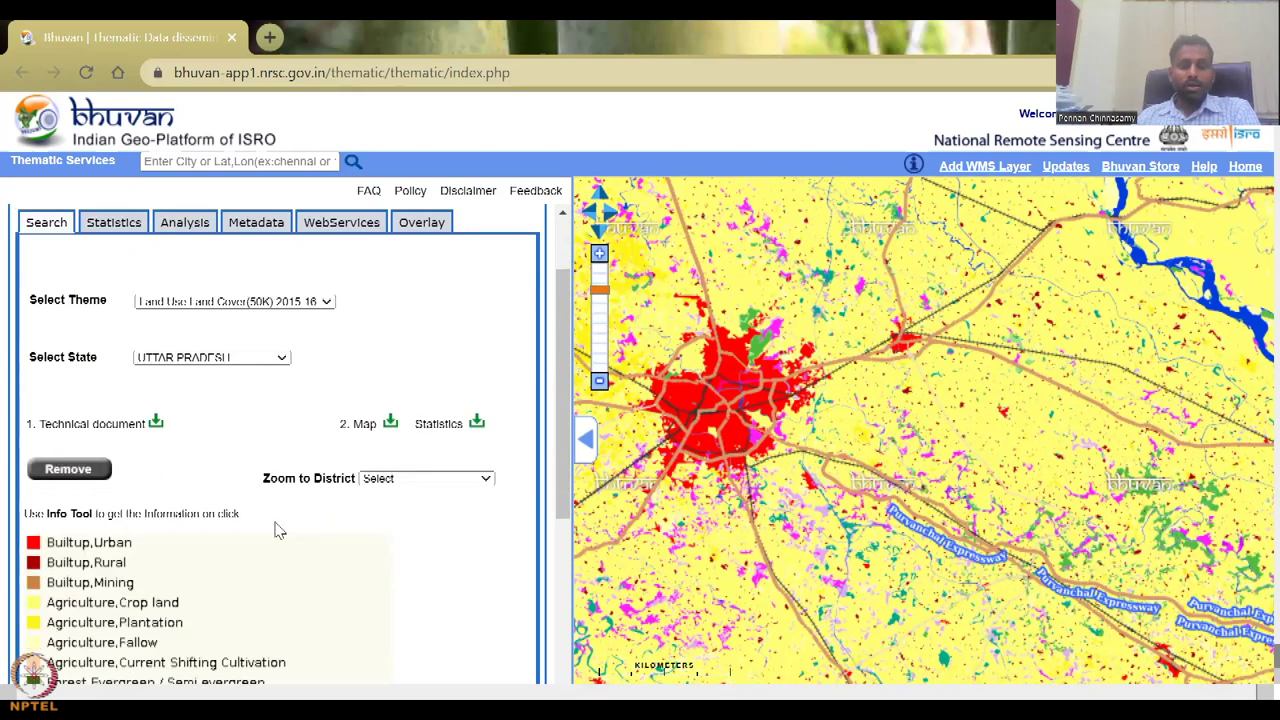
- Zoom the map to Bareilly district from the Zoom to District list
click(412, 480)
key(b)
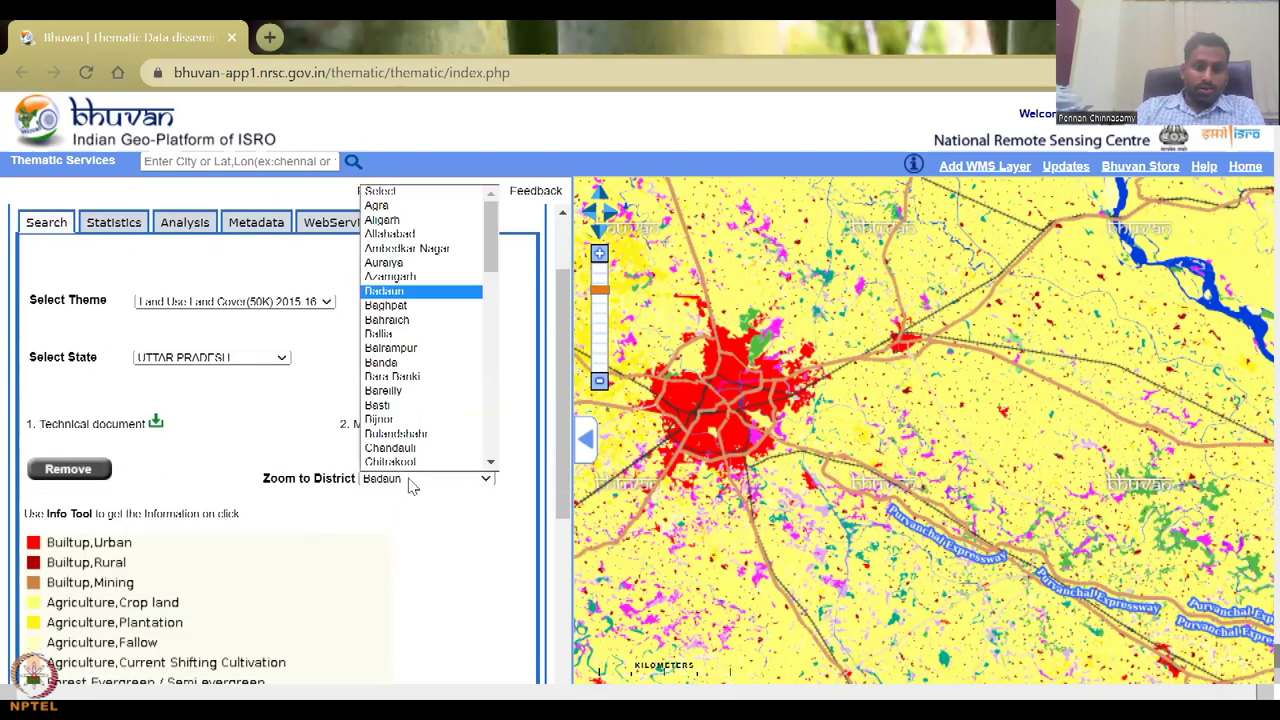
key(Down)
key(Down)
key(Down)
key(Down)
key(Down)
key(Down)
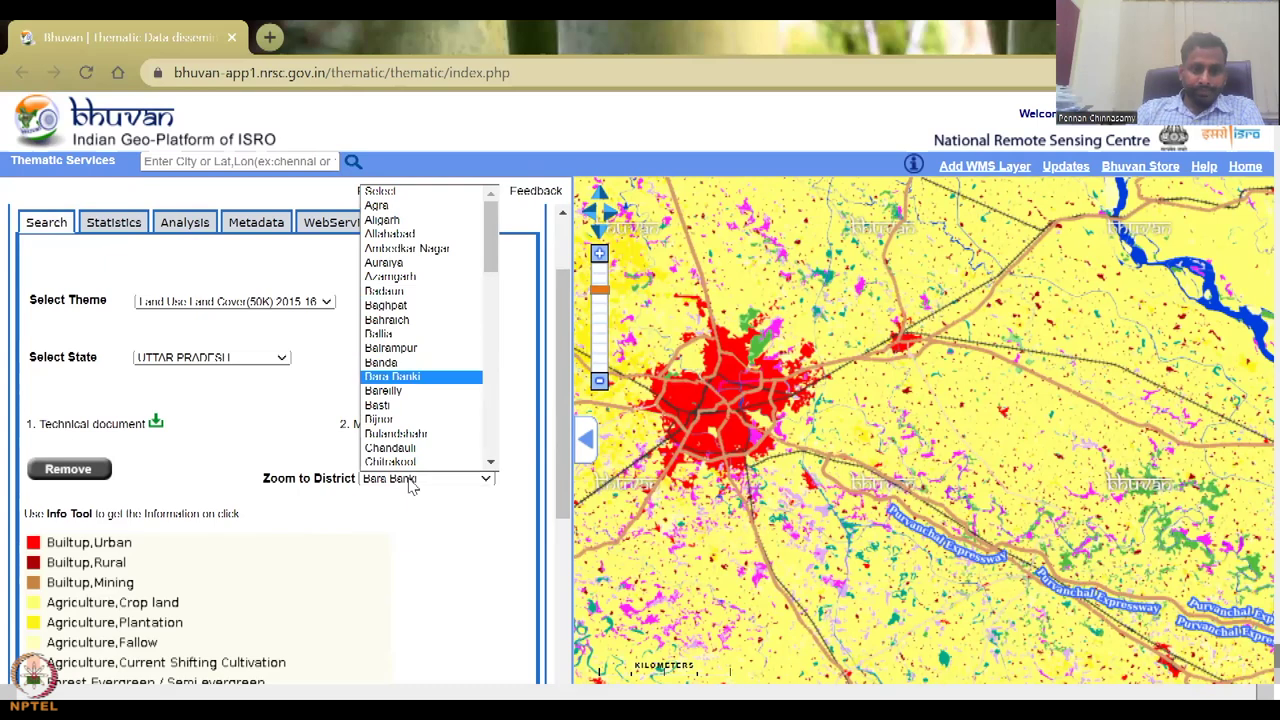
key(Down)
key(Return)
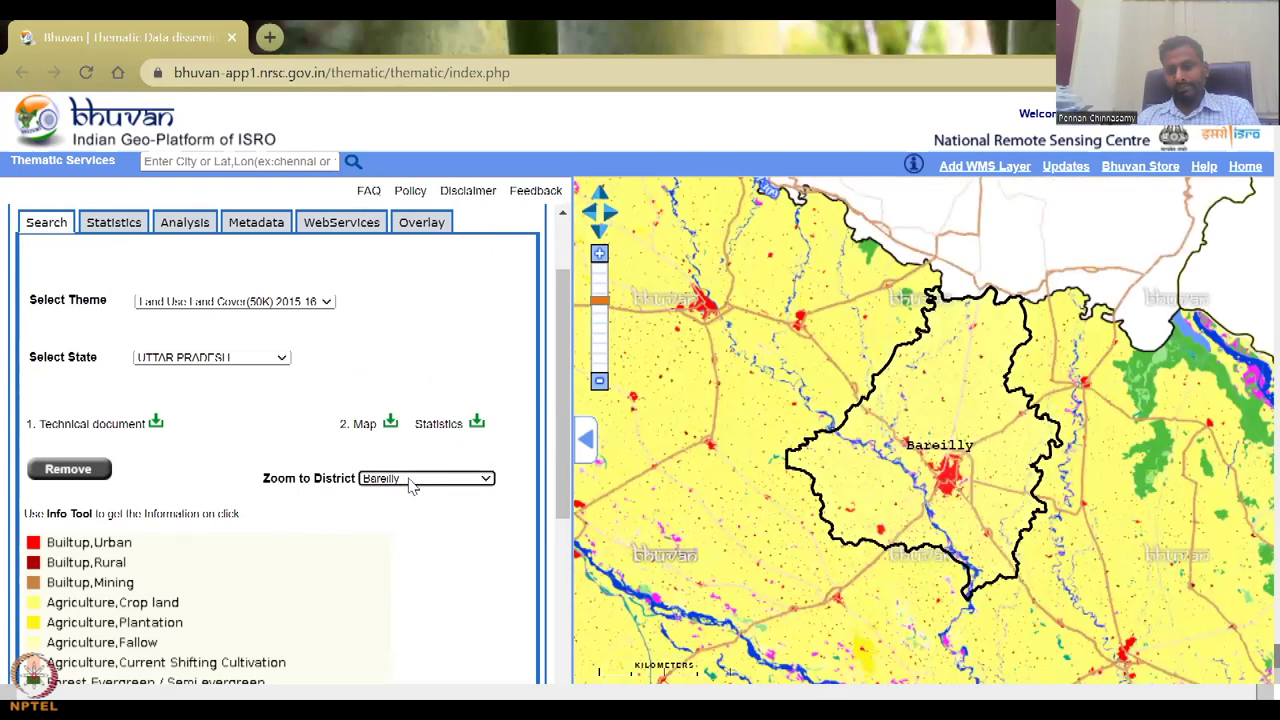
- Zoom in closer and centre Bareilly's built-up city area in view
double_click(857, 505)
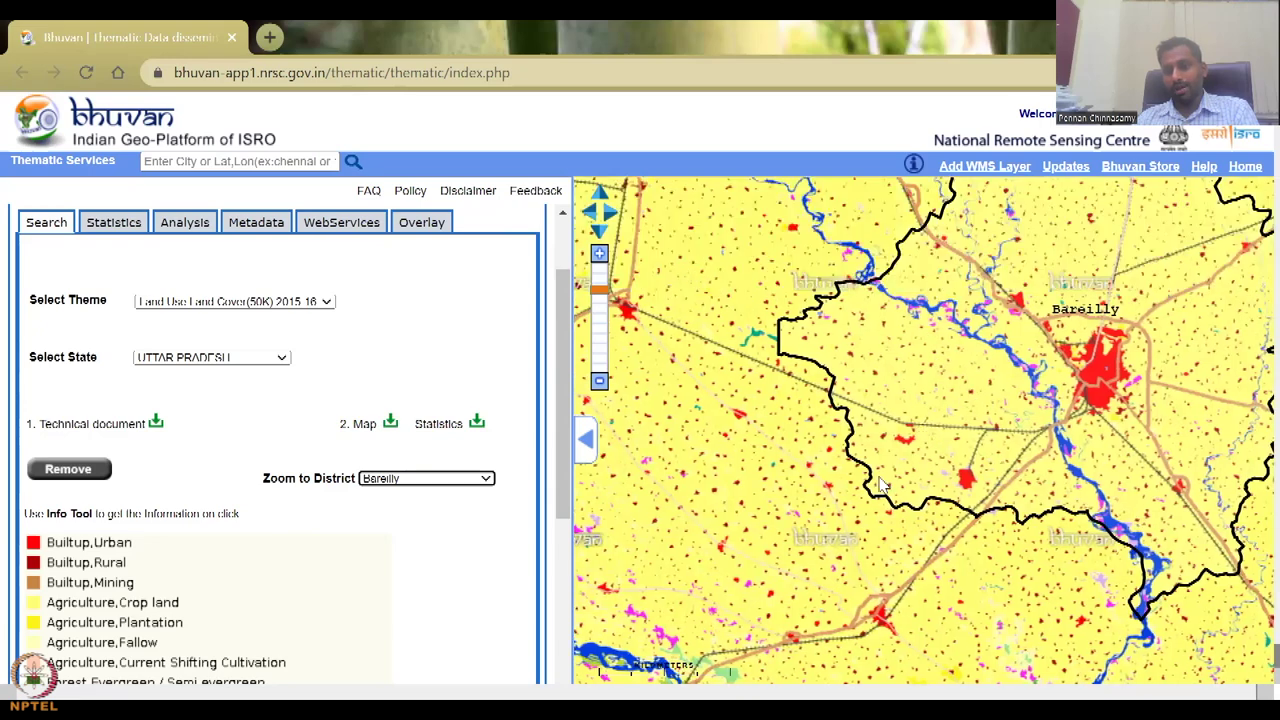
double_click(990, 385)
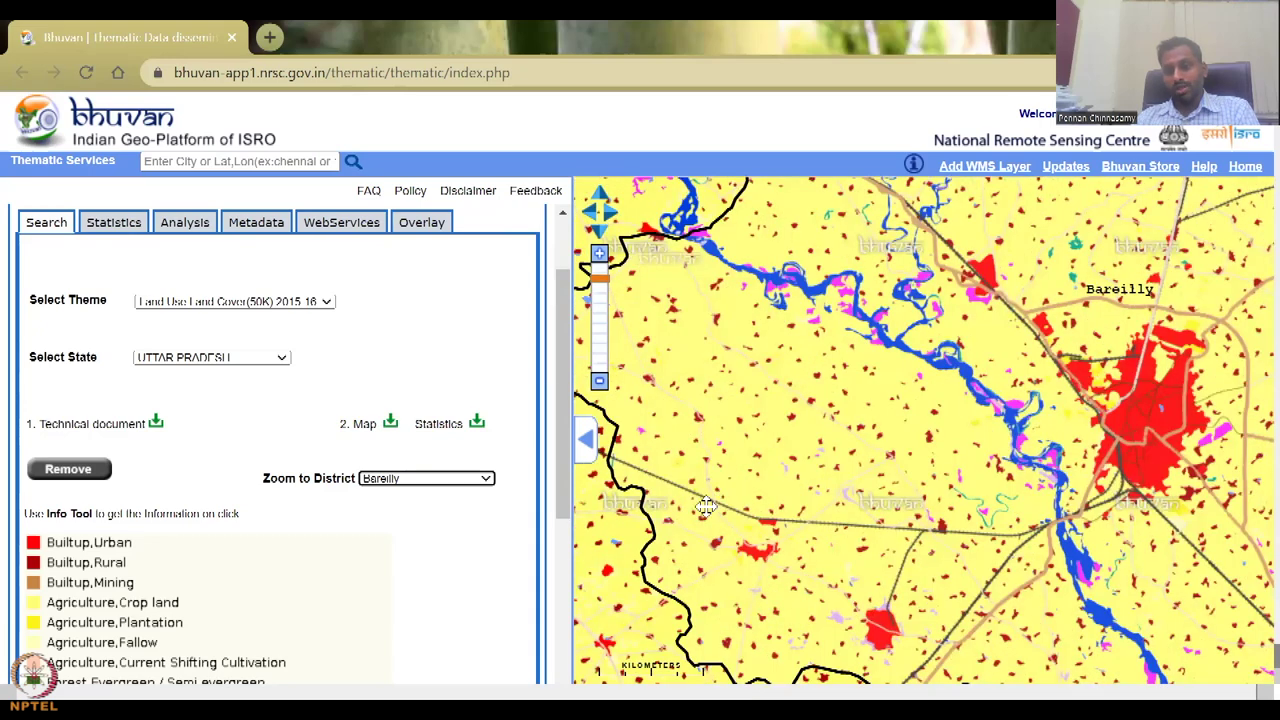
drag(807, 316, 593, 396)
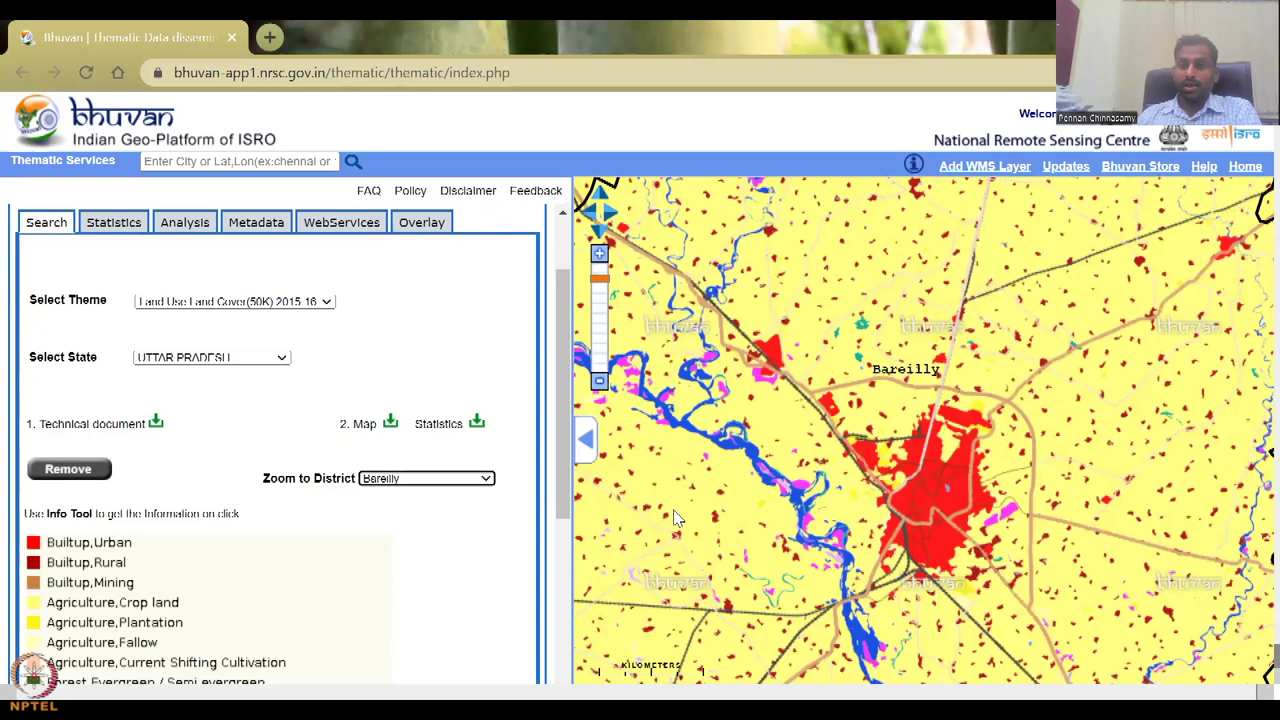
scroll(447, 572, down, 4)
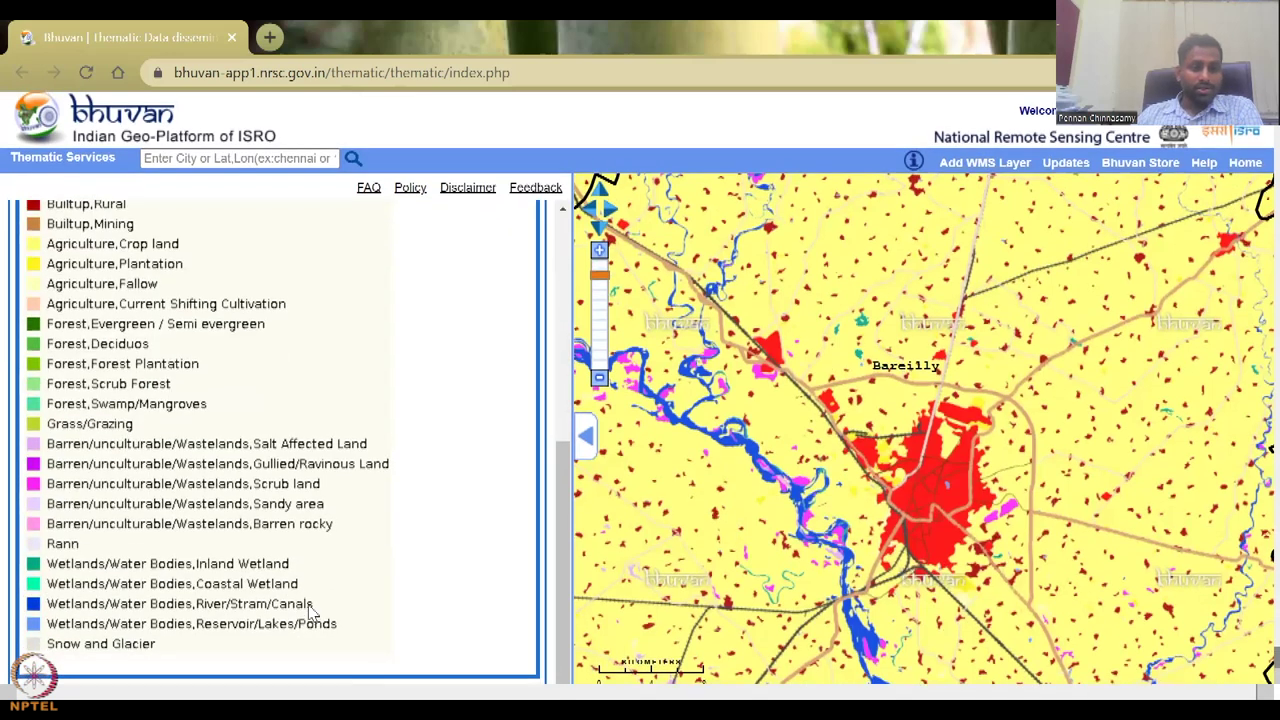
scroll(423, 466, up, 5)
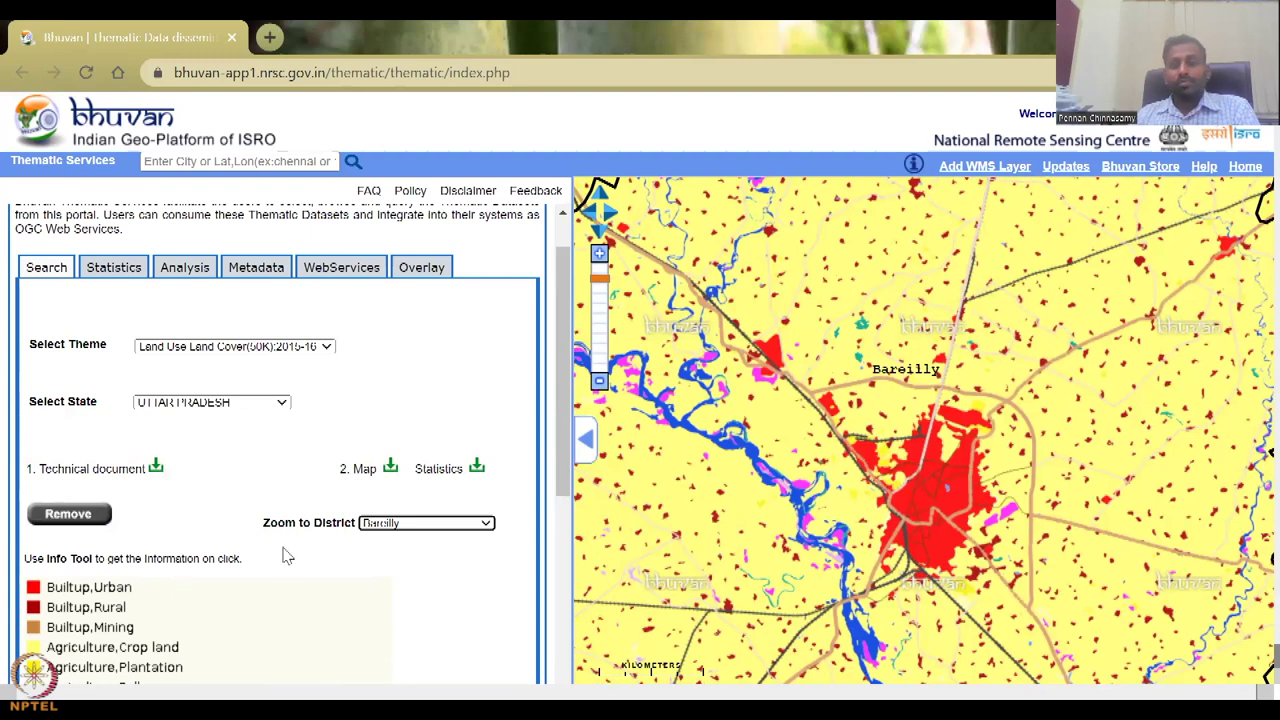
- Query the land cover class at two spots near Bareilly with the Info tool, closing each popup
click(913, 166)
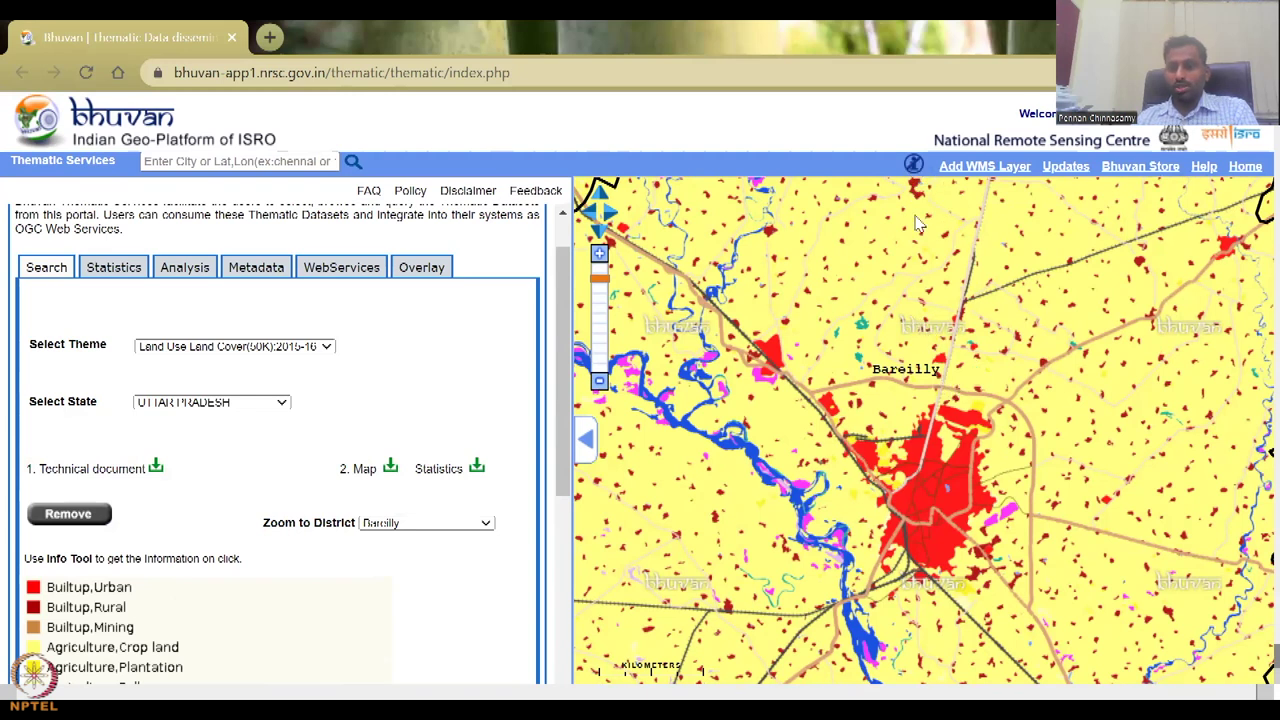
click(933, 398)
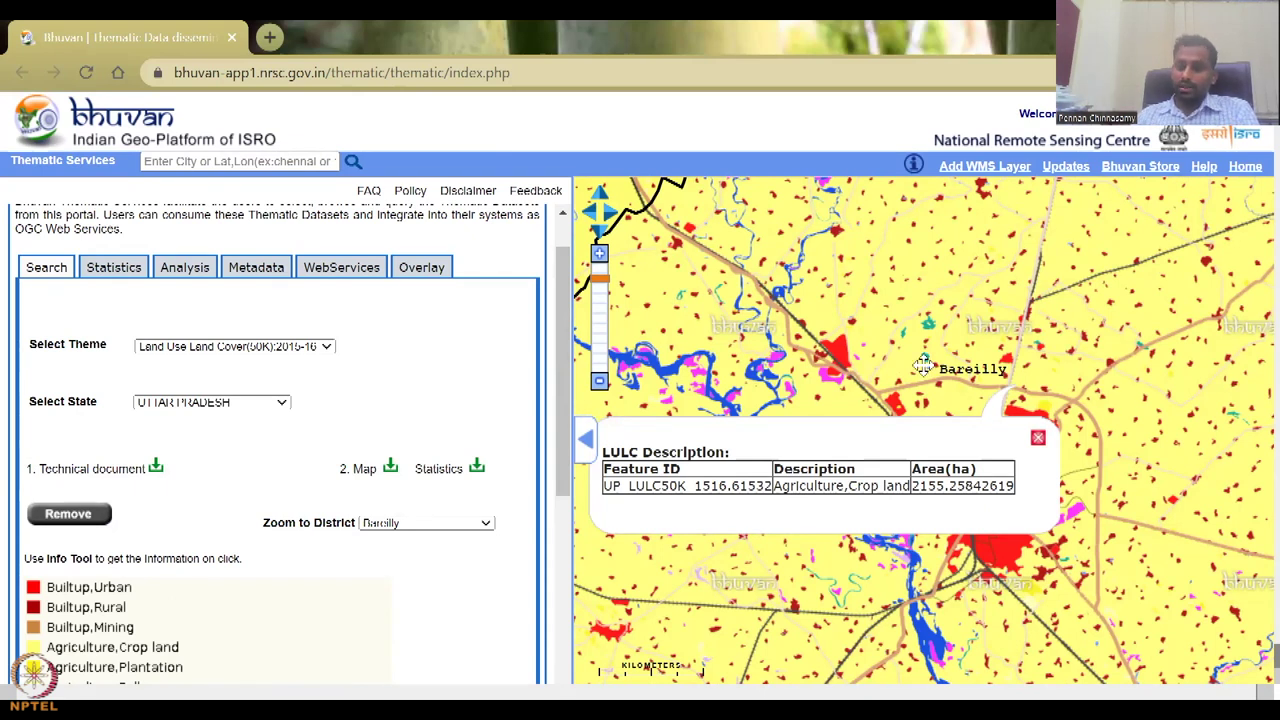
scroll(924, 366, up, 1)
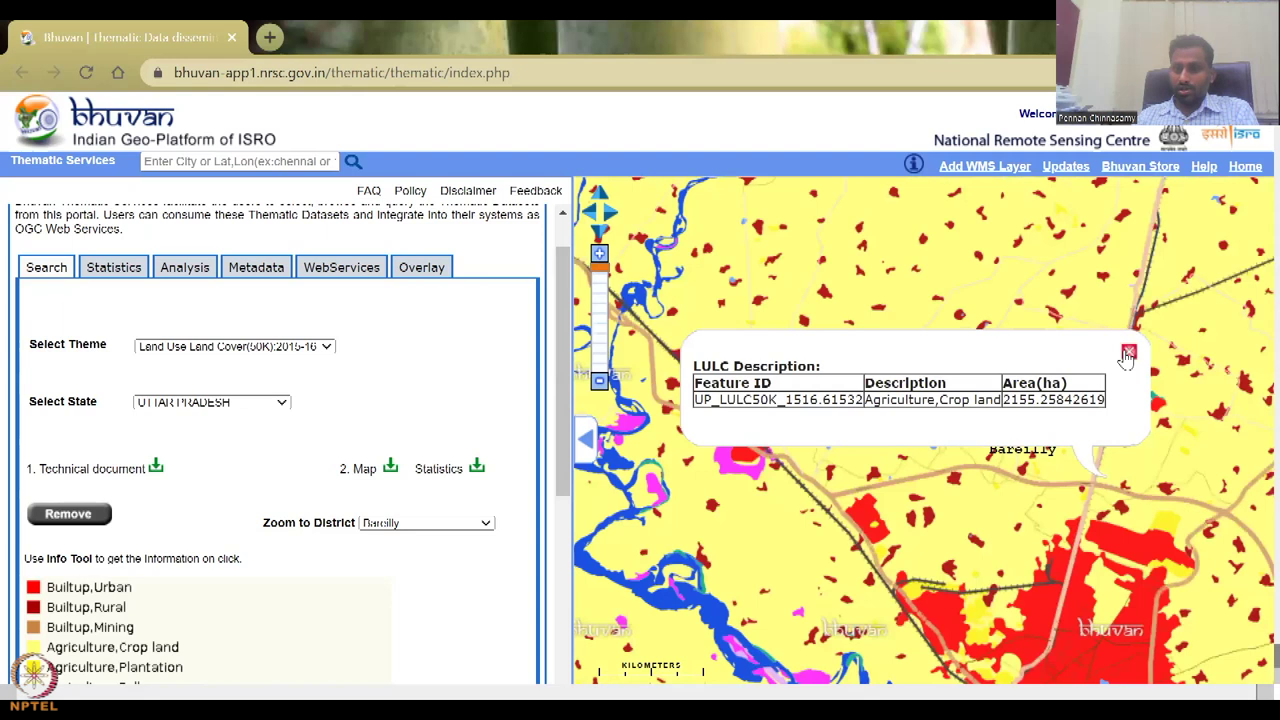
click(1128, 352)
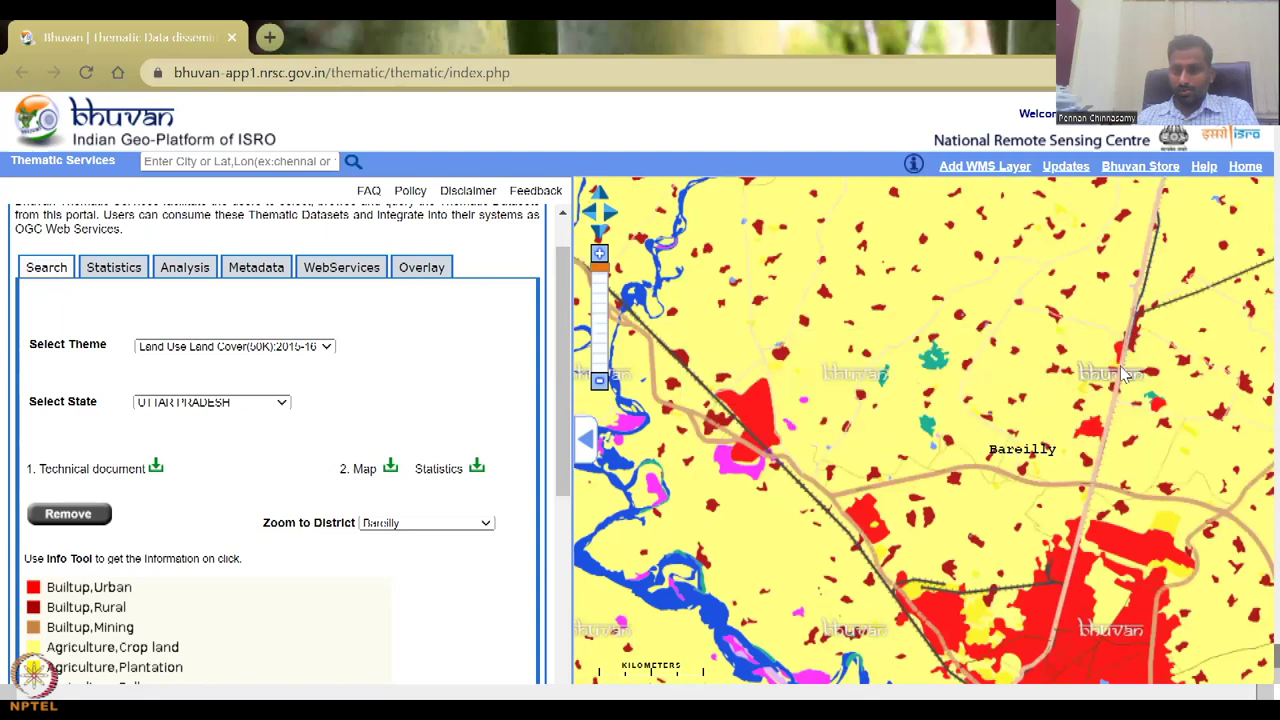
click(913, 166)
click(1020, 395)
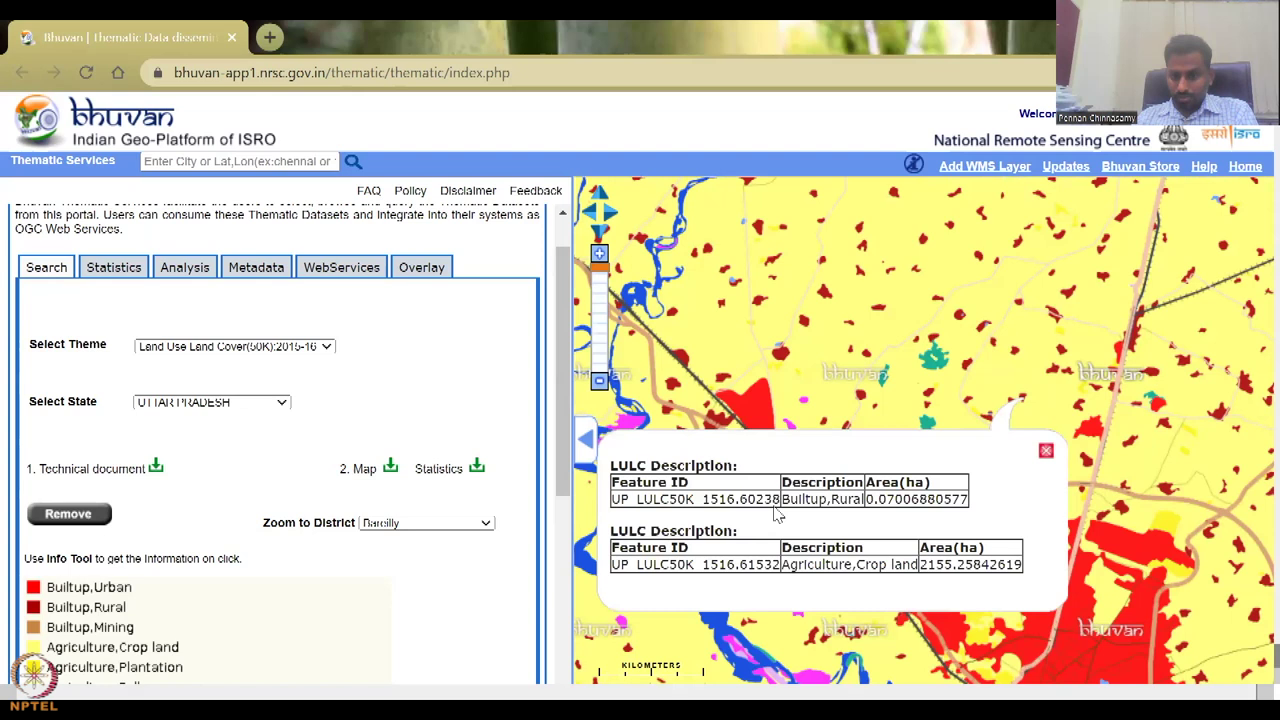
click(1045, 450)
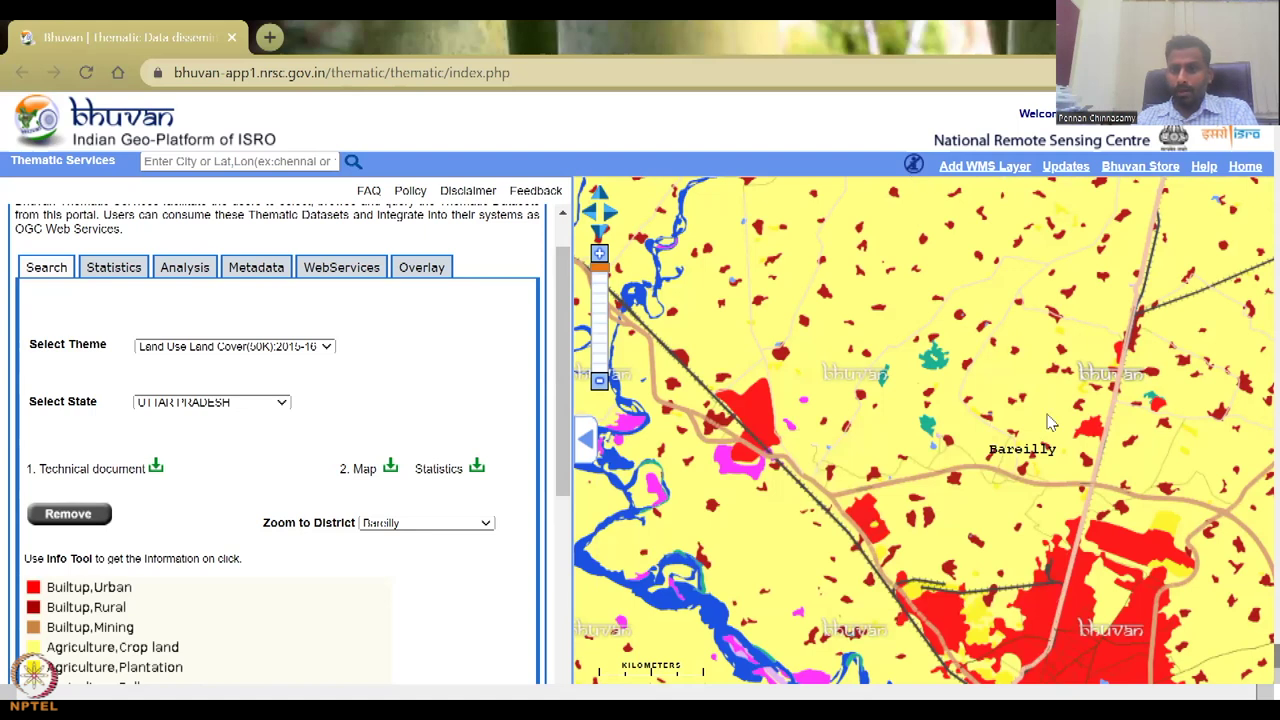
- Pan north and identify a Builtup, Rural patch of about 1.01 ha, then close the popup
drag(1034, 403, 968, 430)
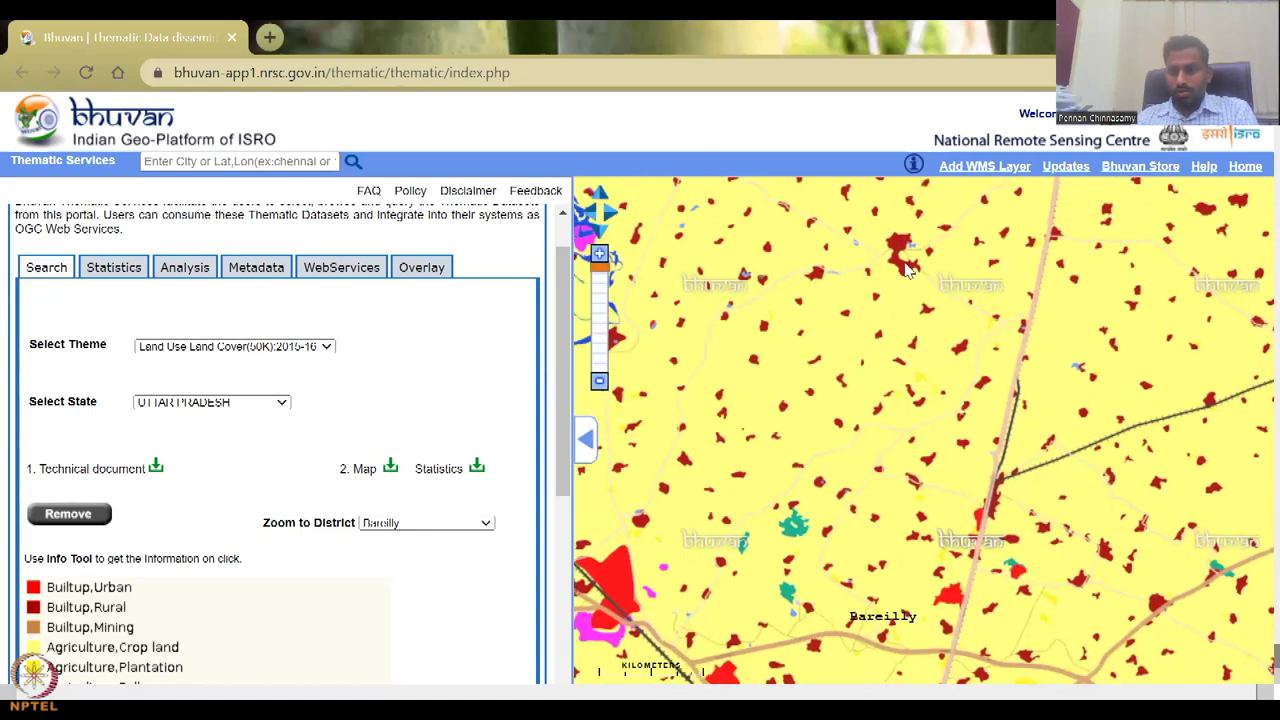
drag(910, 340, 930, 450)
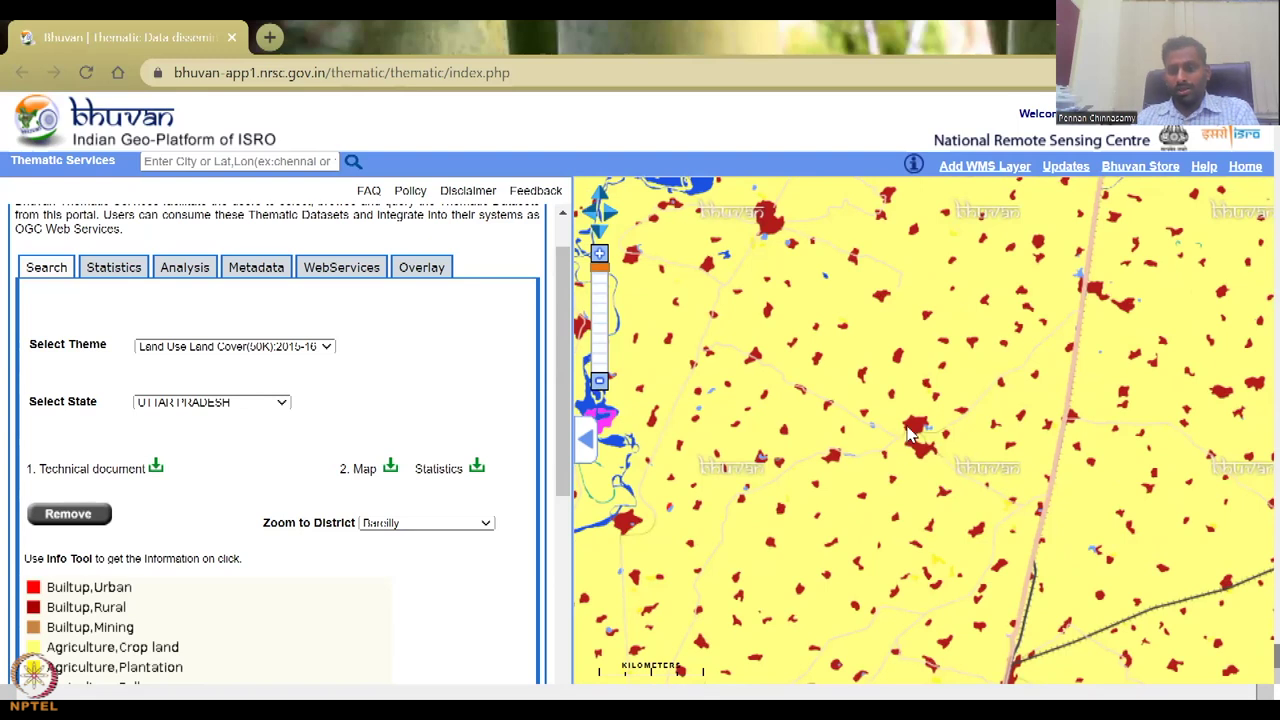
click(914, 166)
click(918, 427)
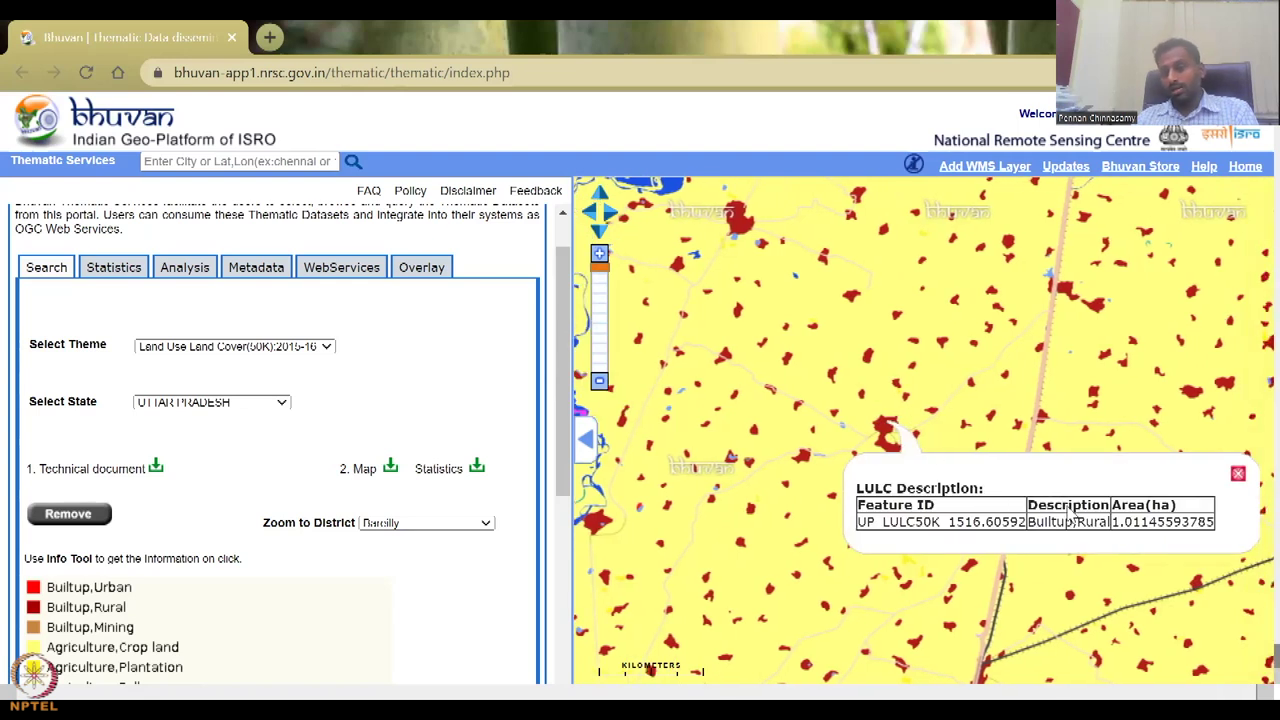
click(1238, 475)
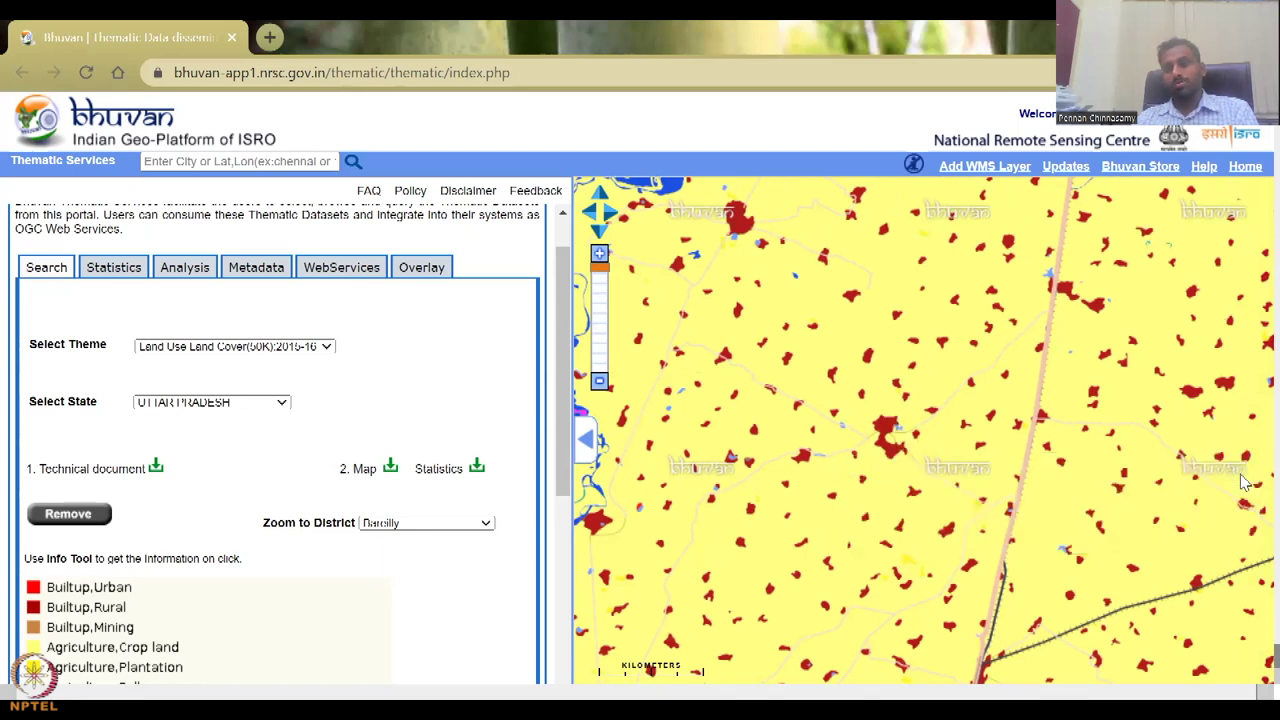
- Zoom out two levels, recentre Bareilly district, and scroll through the full land-use legend
click(600, 382)
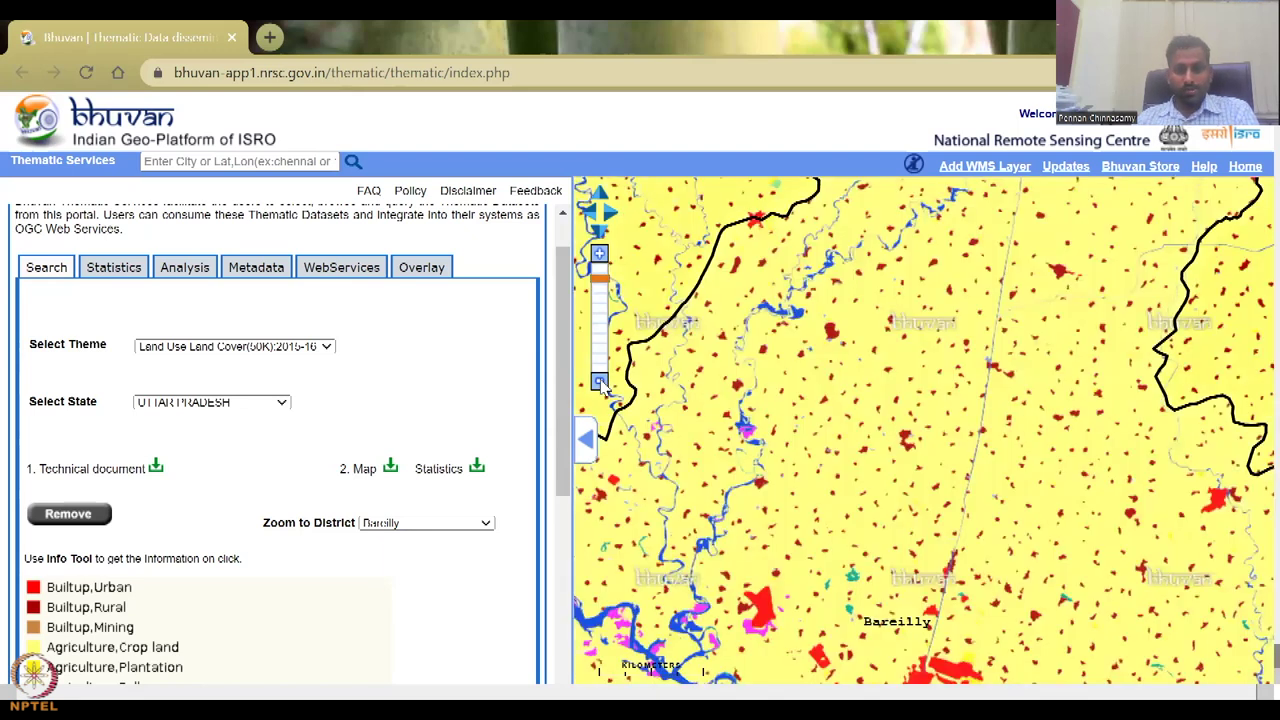
click(600, 382)
drag(889, 542, 857, 370)
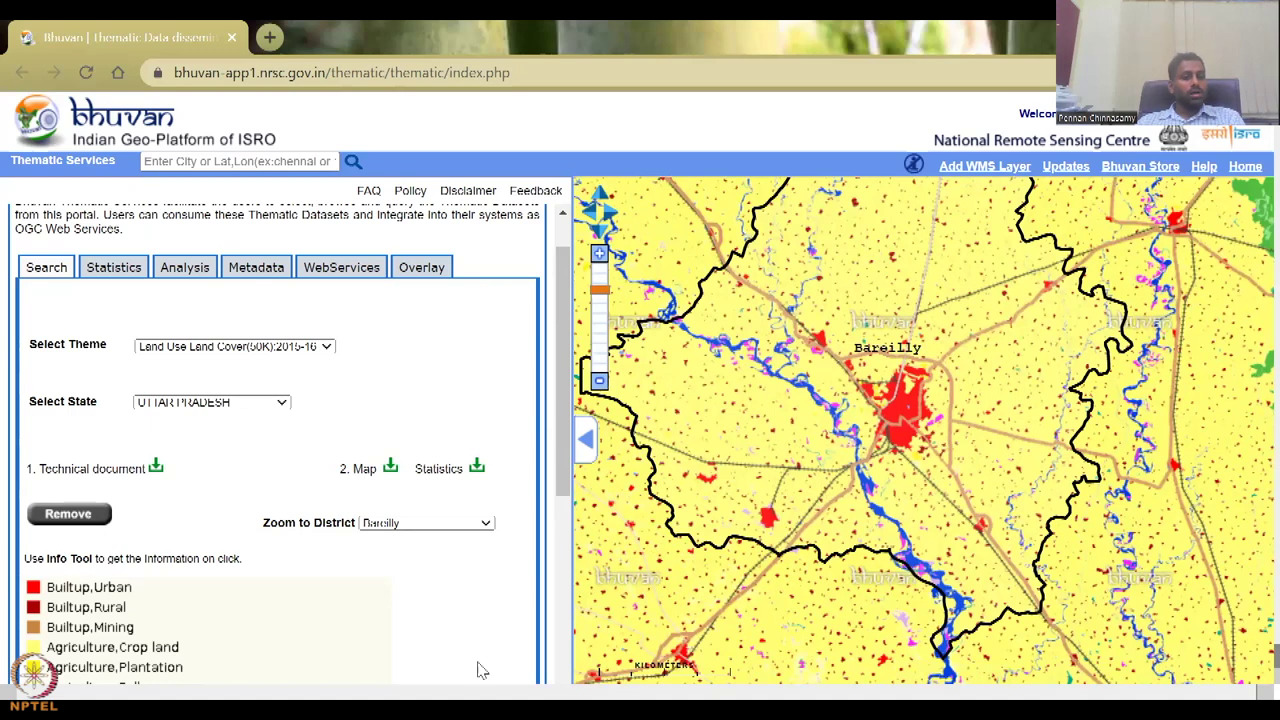
scroll(328, 505, down, 5)
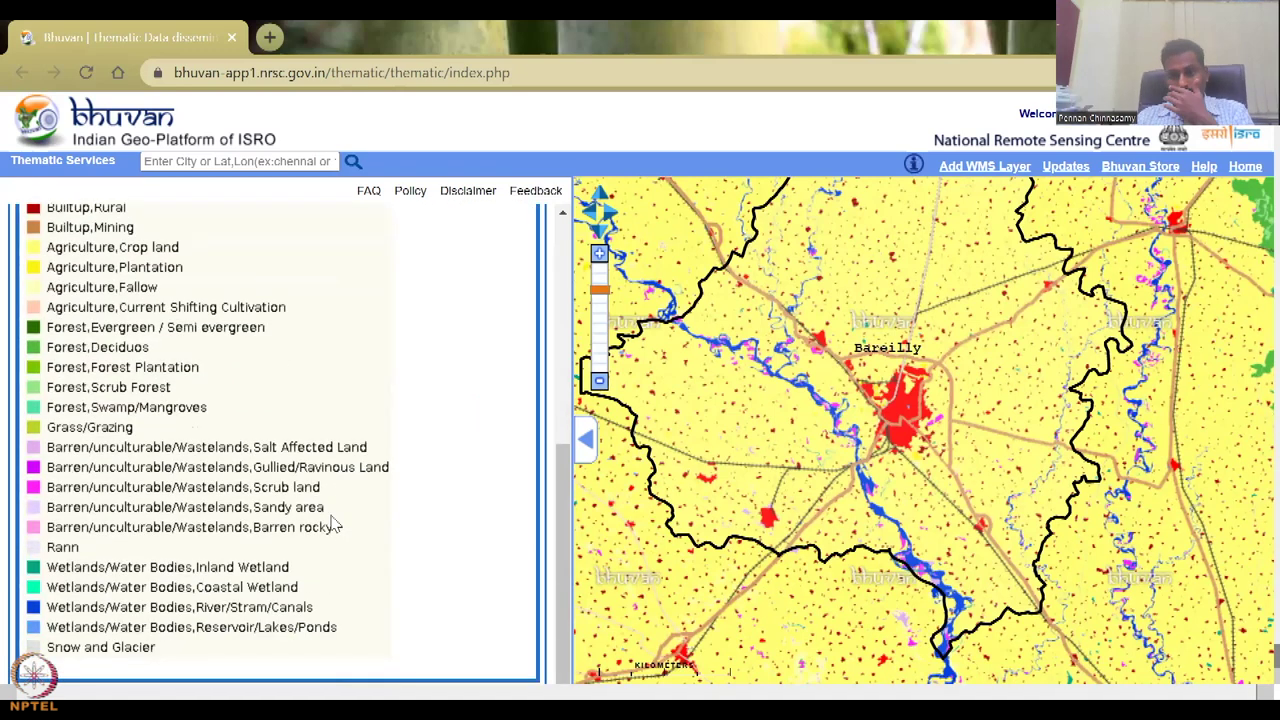
drag(738, 472, 700, 512)
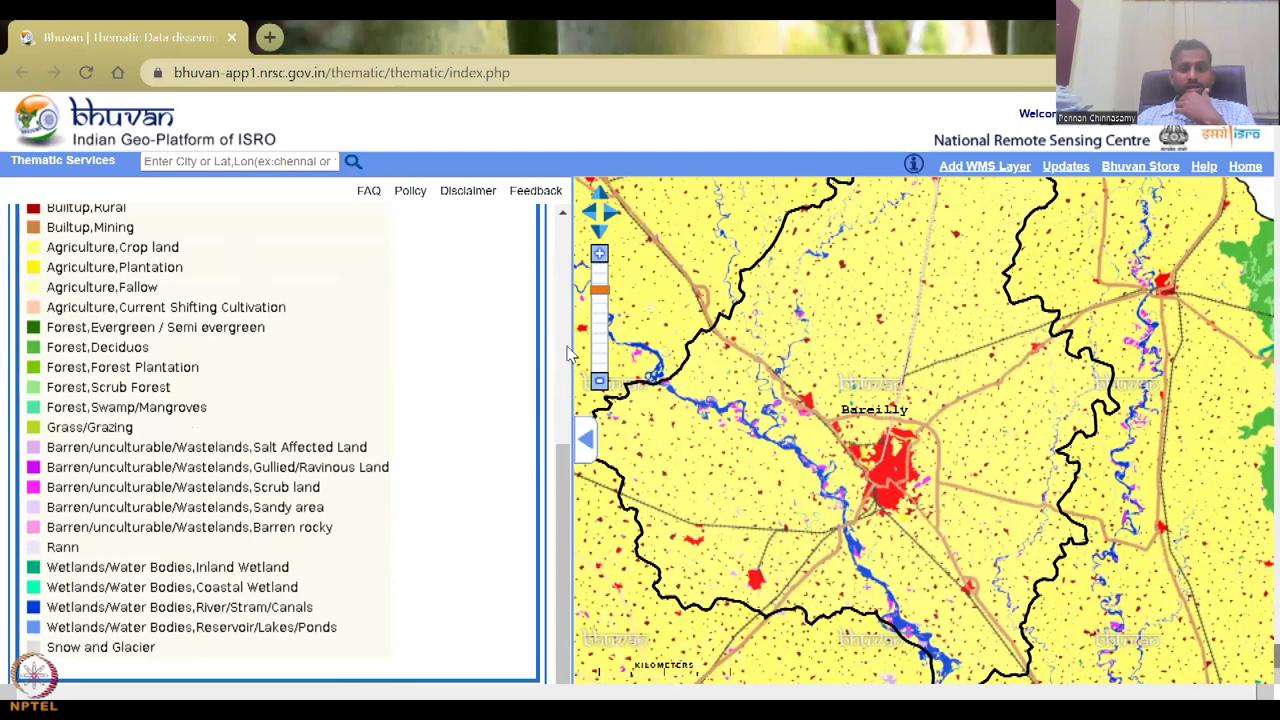
scroll(568, 355, up, 10)
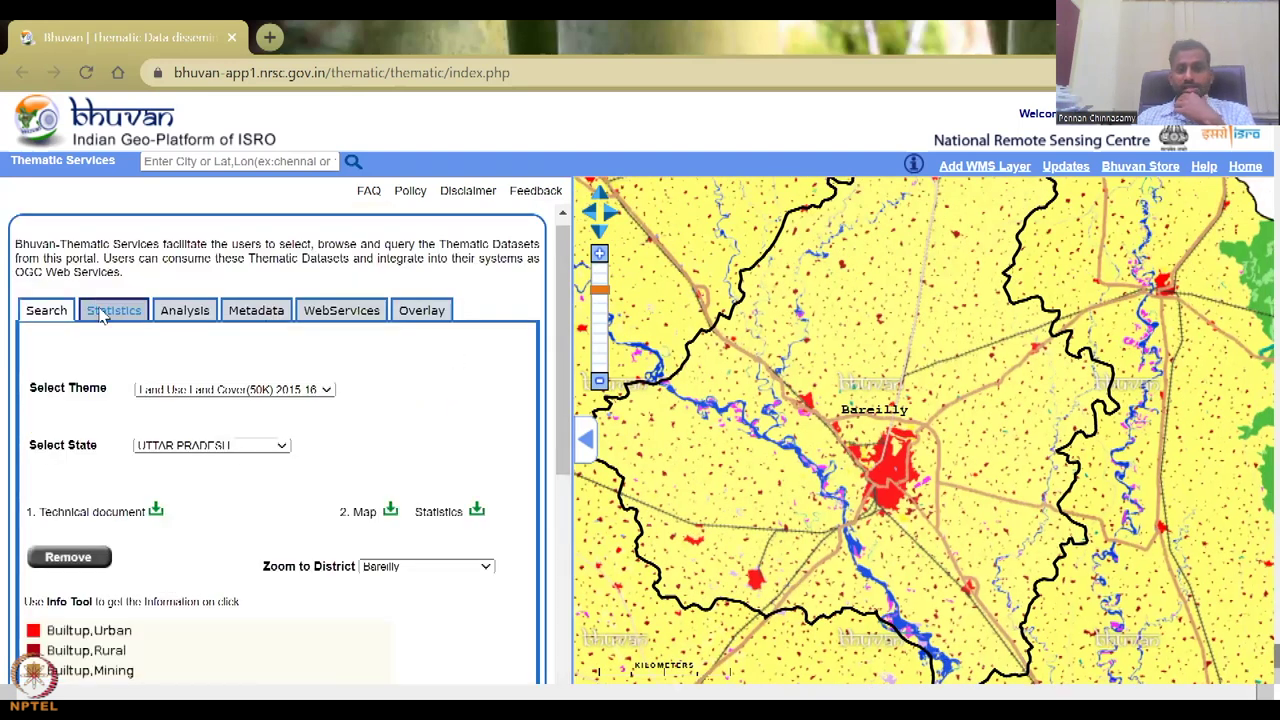
- Show Bareilly's district-wise LULC statistics and scroll down to the class area table in sq km
click(104, 318)
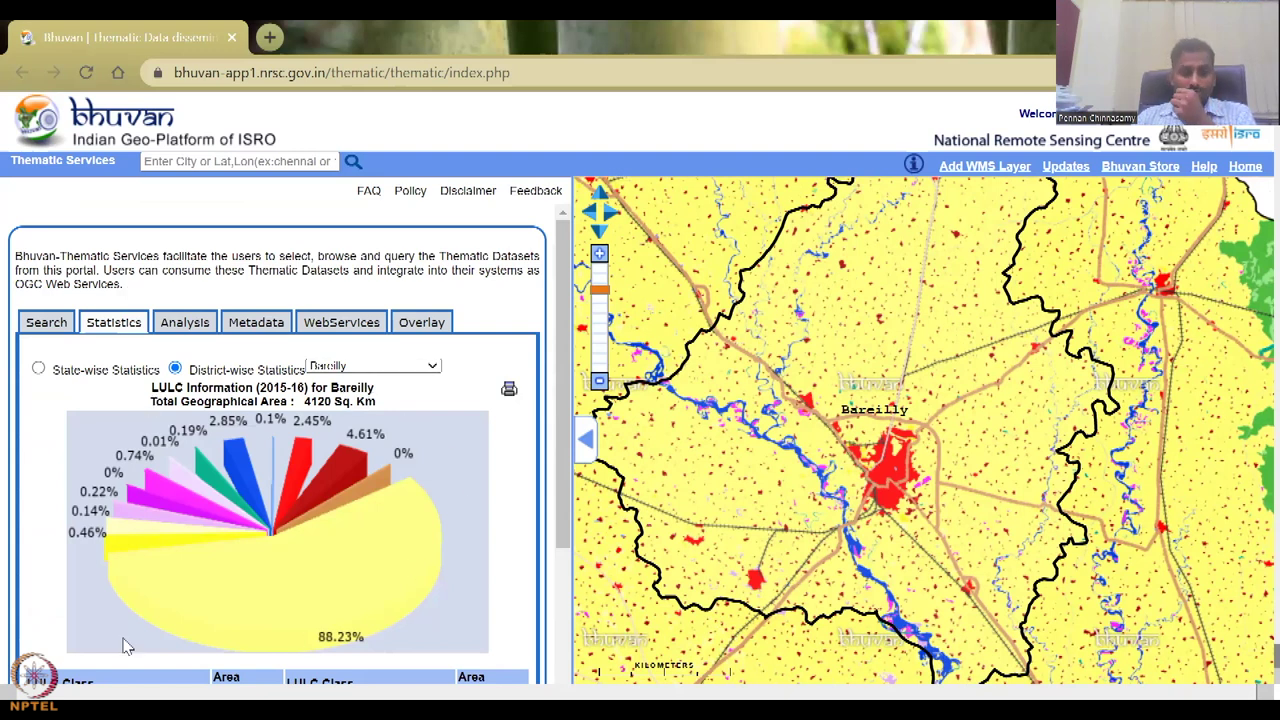
scroll(560, 505, down, 1)
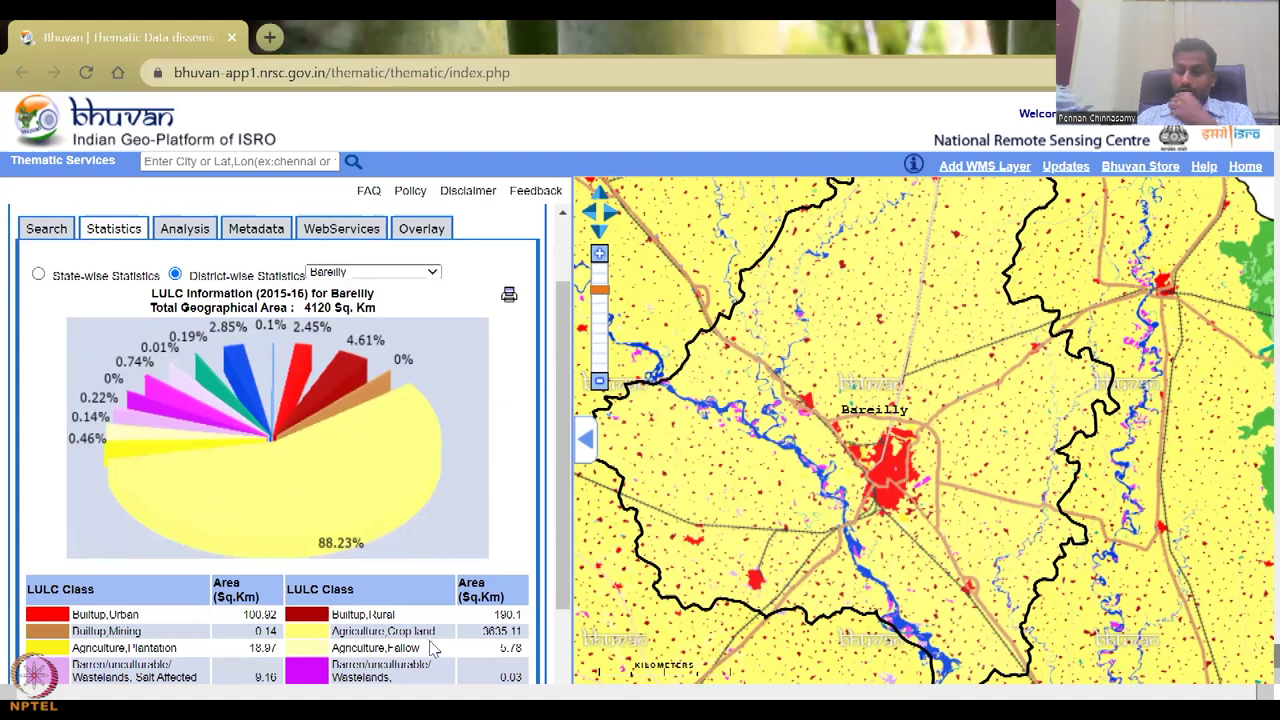
scroll(432, 648, down, 1)
scroll(432, 648, down, 1)
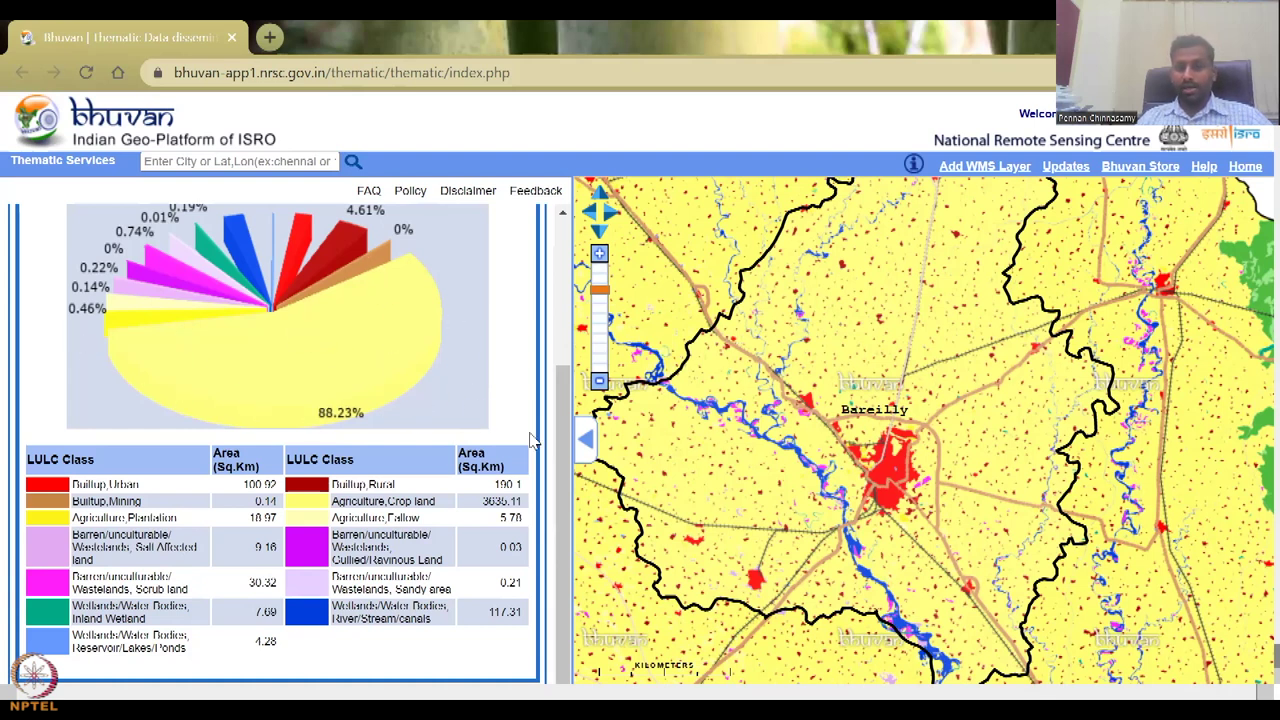
- Zoom out to see Bareilly within Uttar Pradesh, then zoom back in and recentre on the district
click(601, 382)
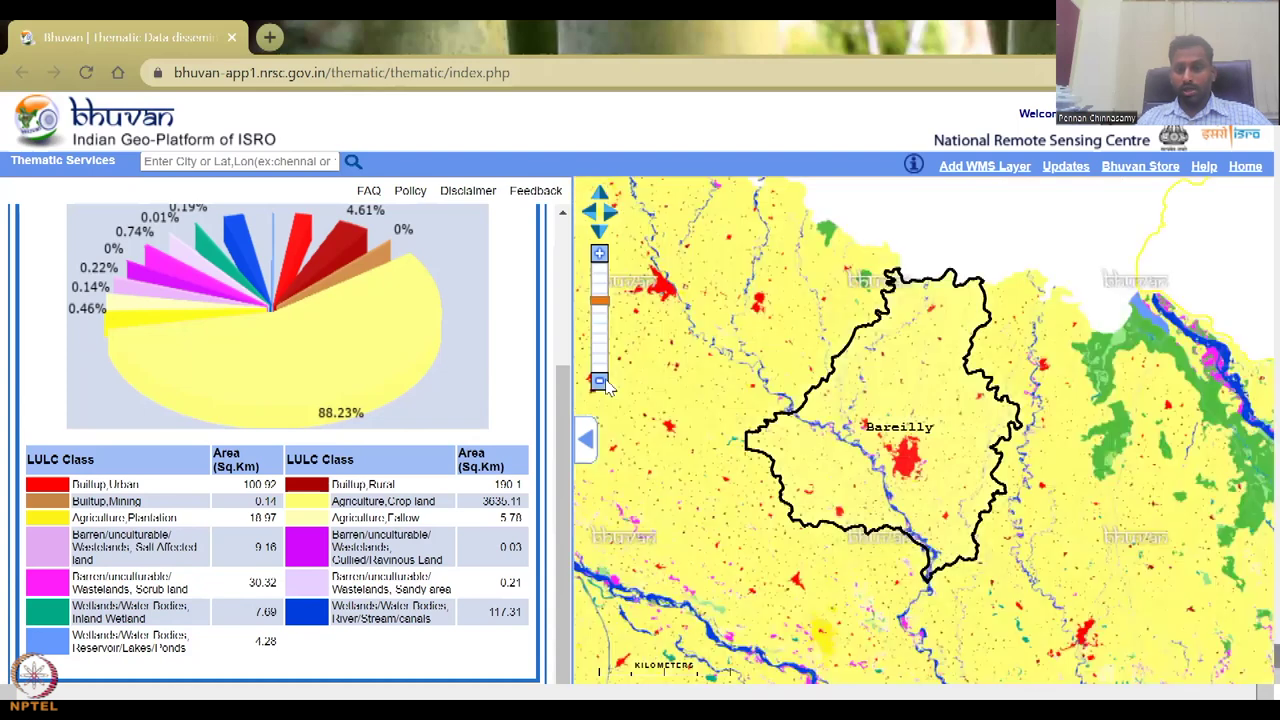
click(601, 382)
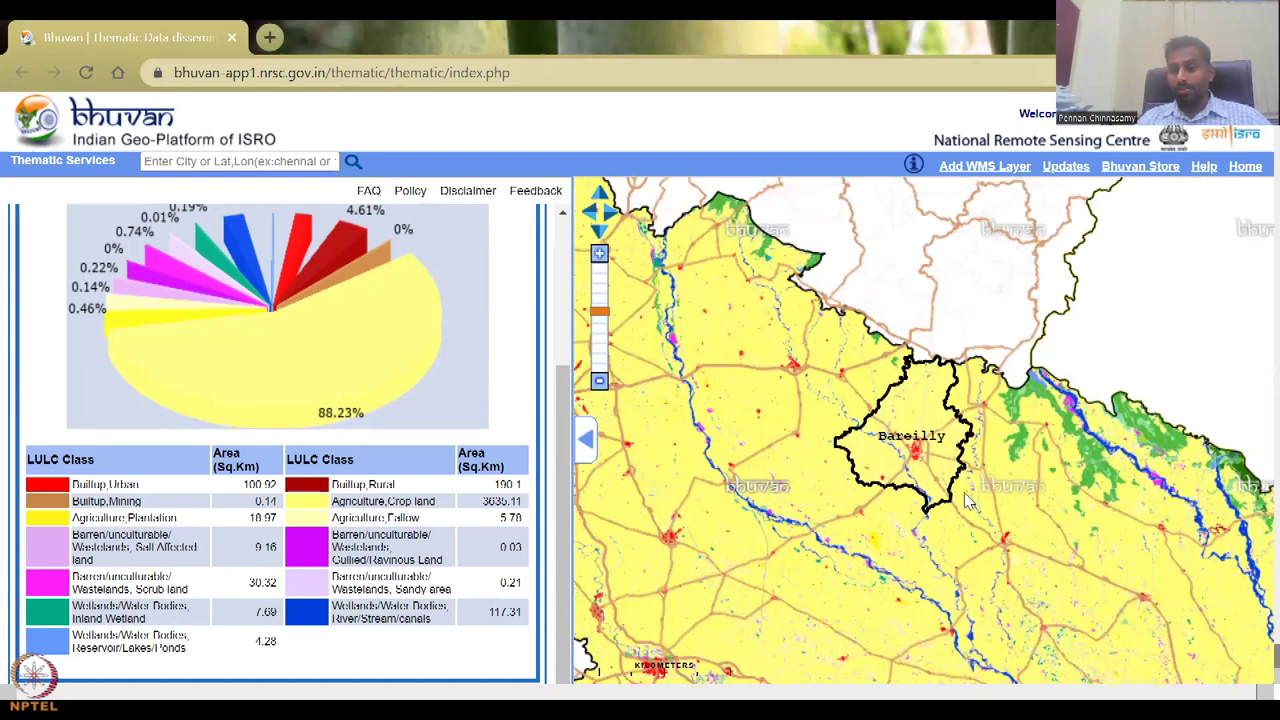
double_click(937, 457)
scroll(926, 446, up, 1)
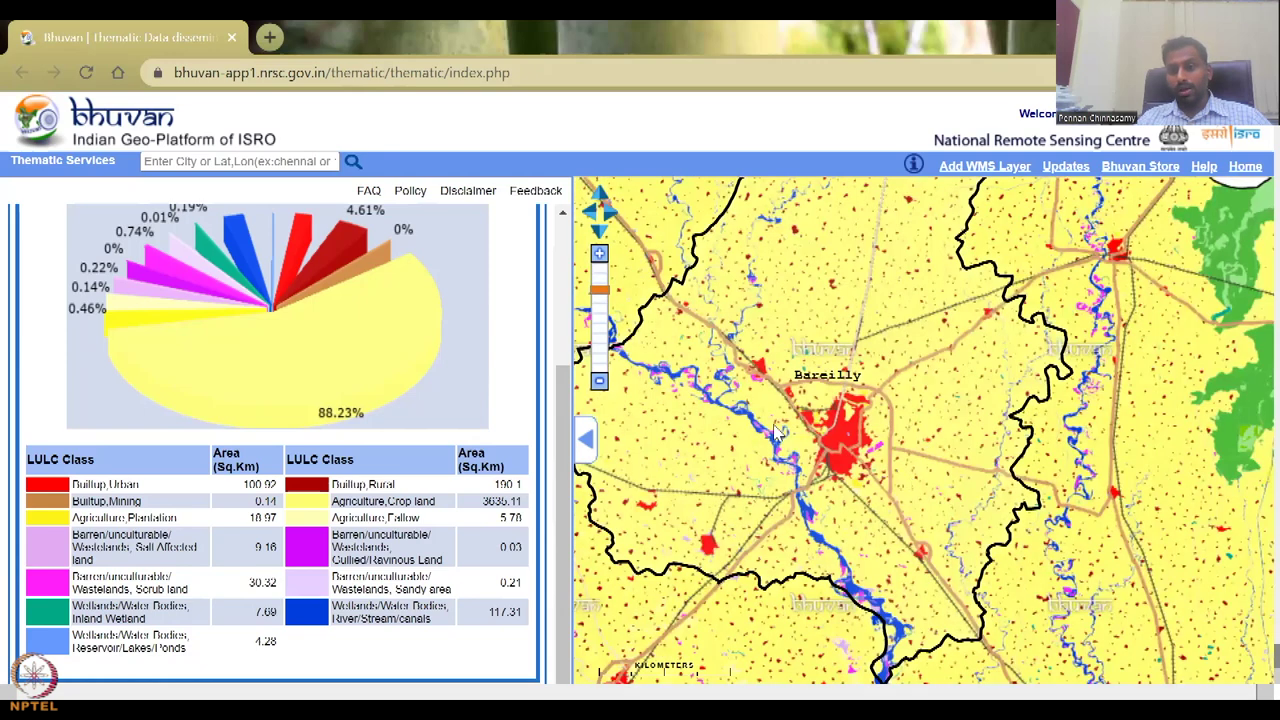
drag(908, 486, 908, 303)
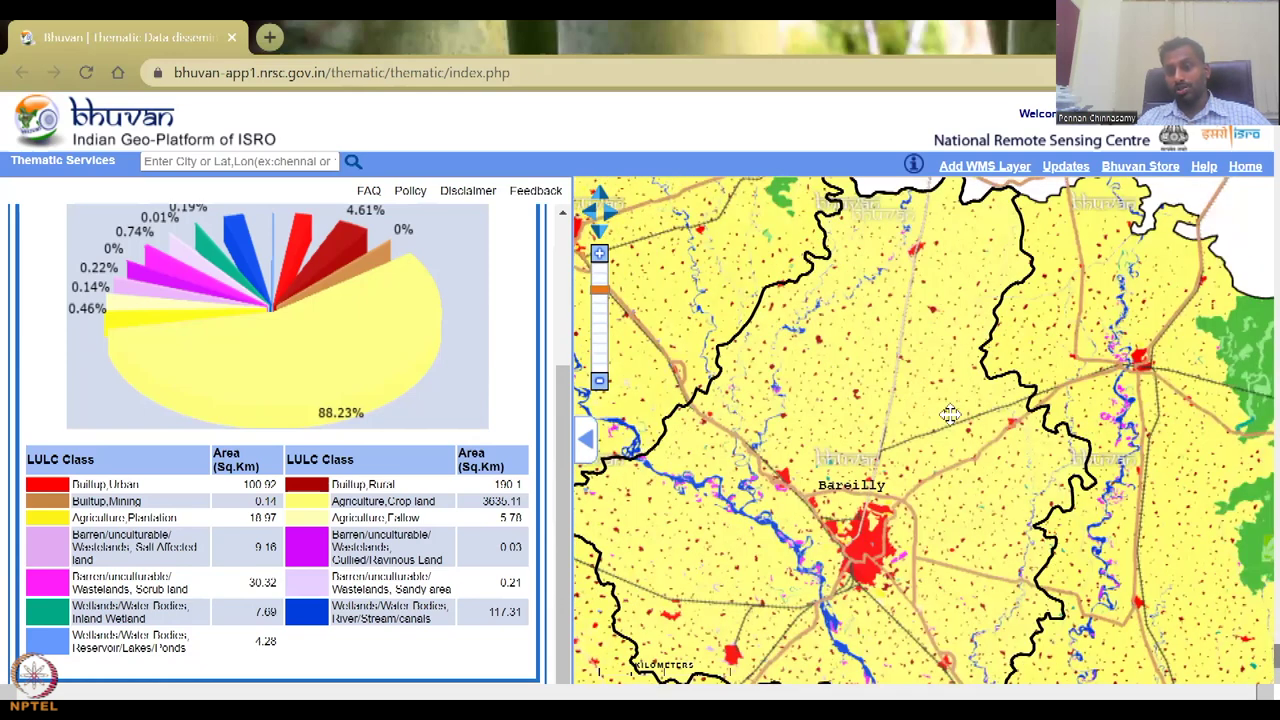
drag(921, 536, 915, 468)
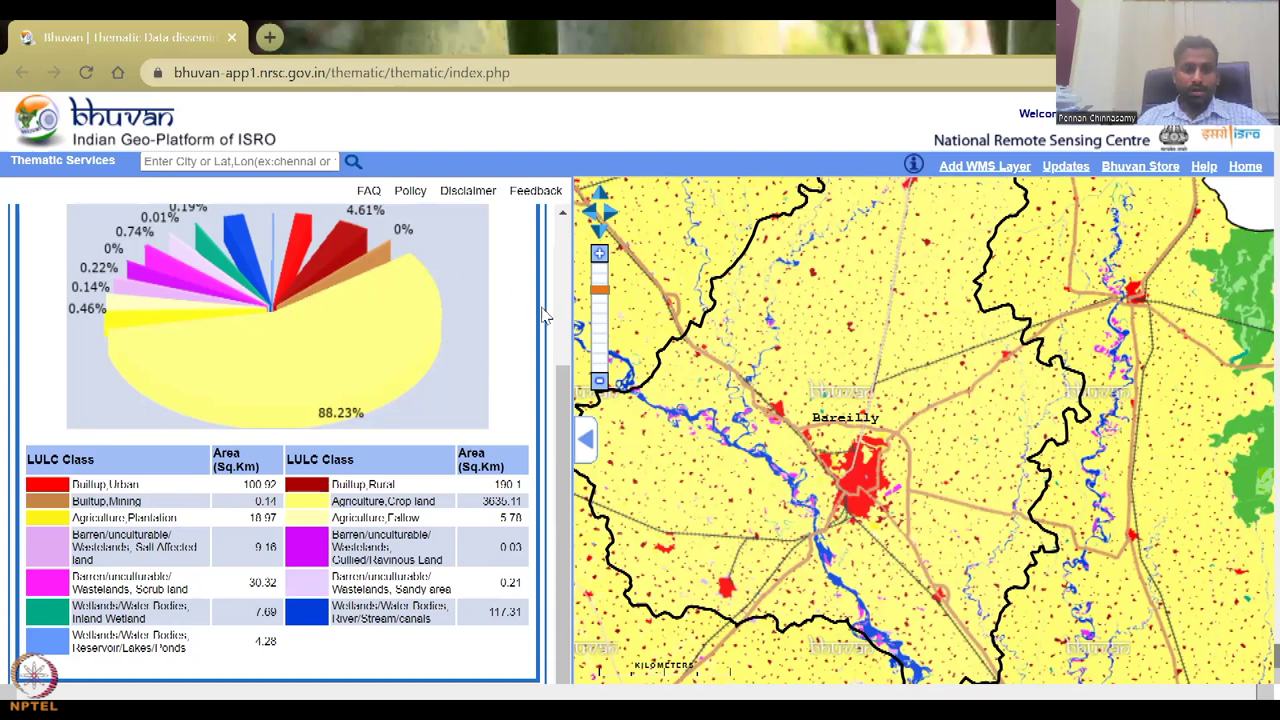
drag(560, 386, 558, 365)
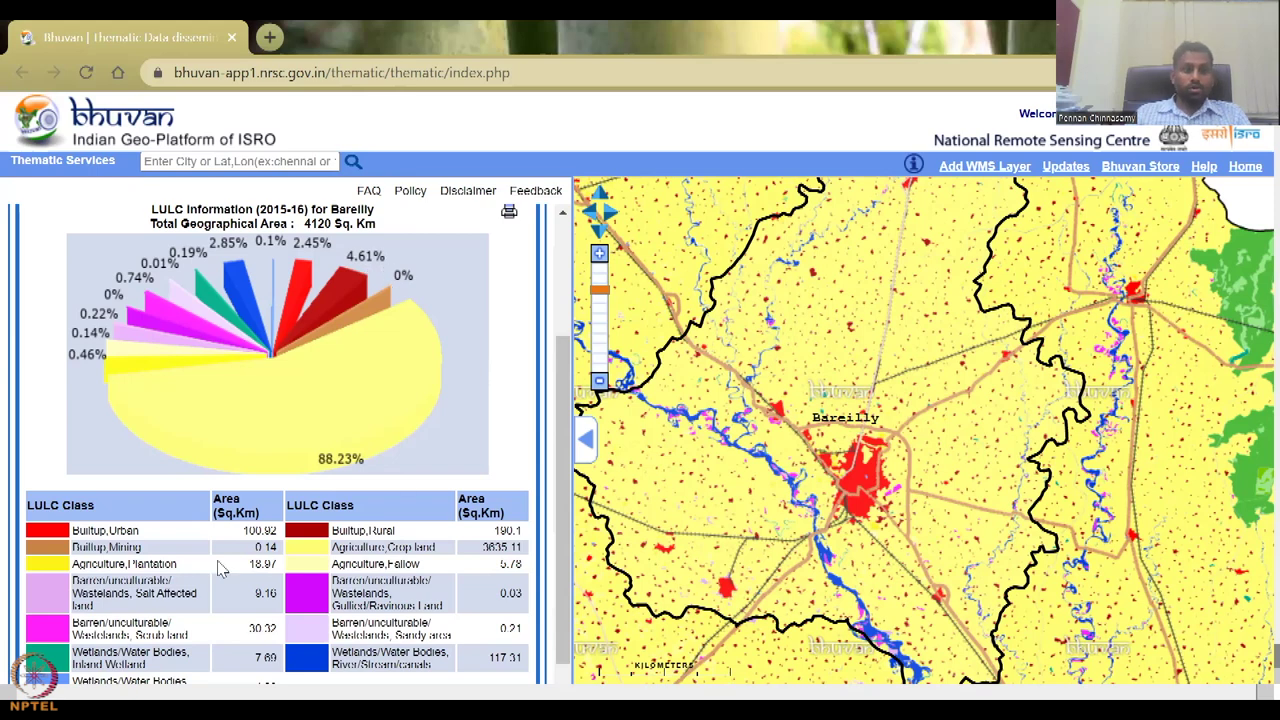
- Shift Bareilly city lower on the map and scroll the statistics back to the 4120 Sq. Km total
scroll(150, 640, down, 1)
scroll(240, 494, up, 2)
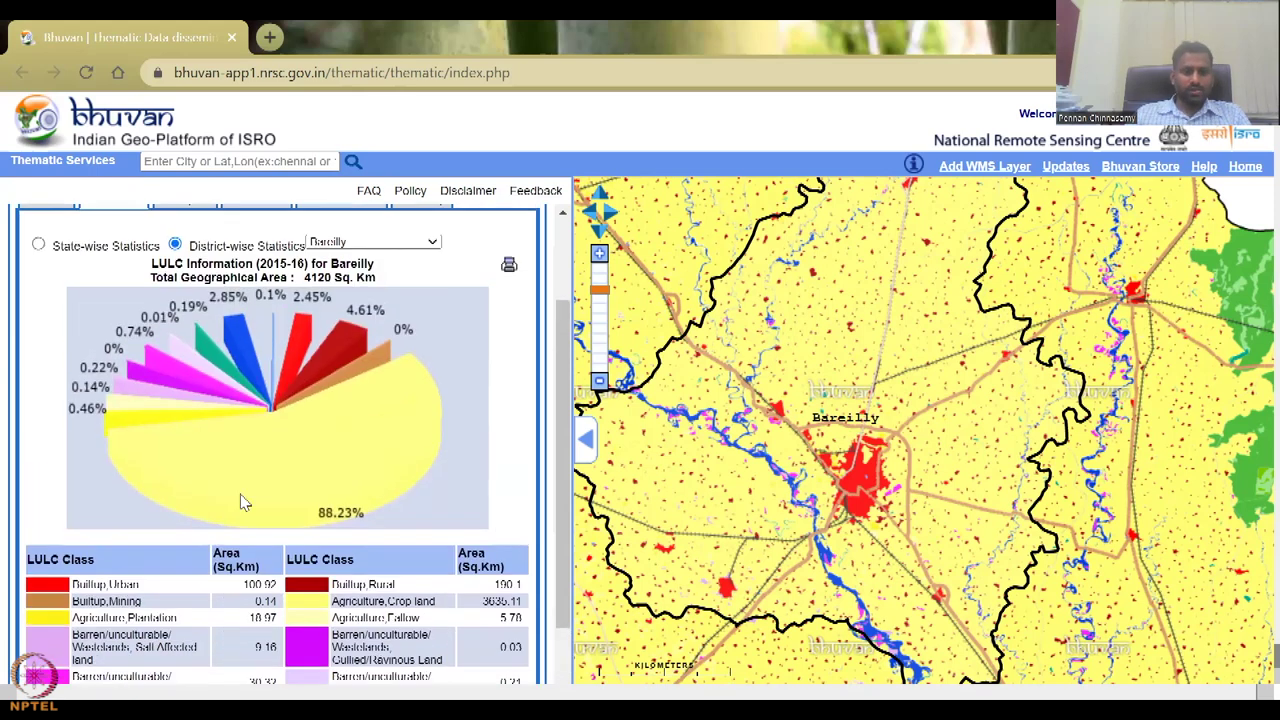
scroll(266, 449, down, 1)
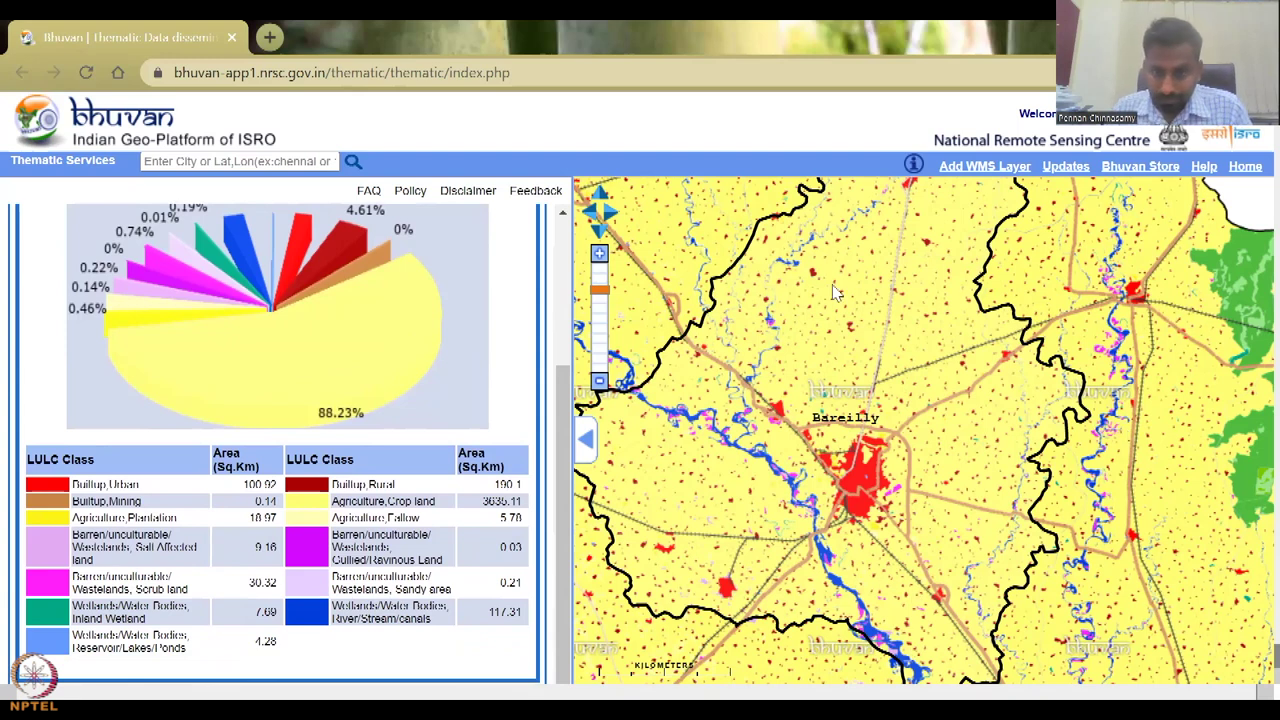
drag(950, 430, 958, 498)
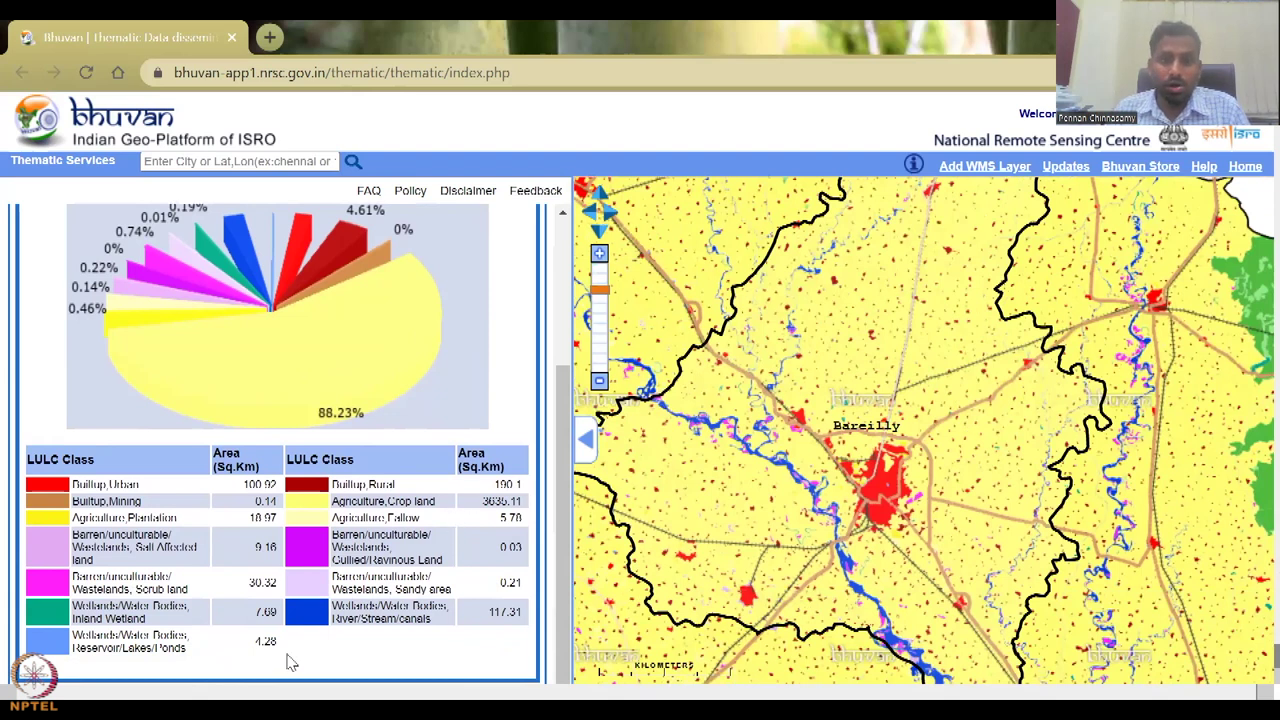
scroll(290, 662, up, 3)
scroll(200, 534, up, 1)
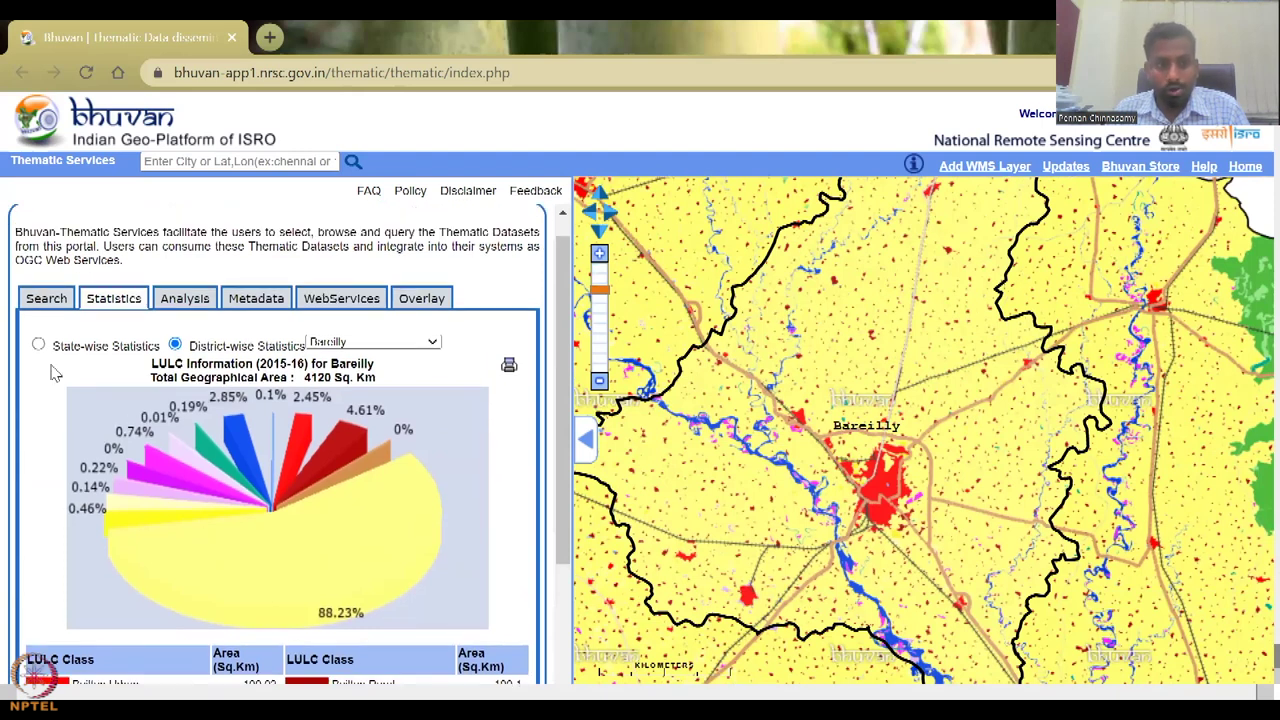
- View LULC statistics for Baghpat, Agra, Aligarh, Allahabad, Ambedkar Nagar and Auraiya in turn
click(377, 344)
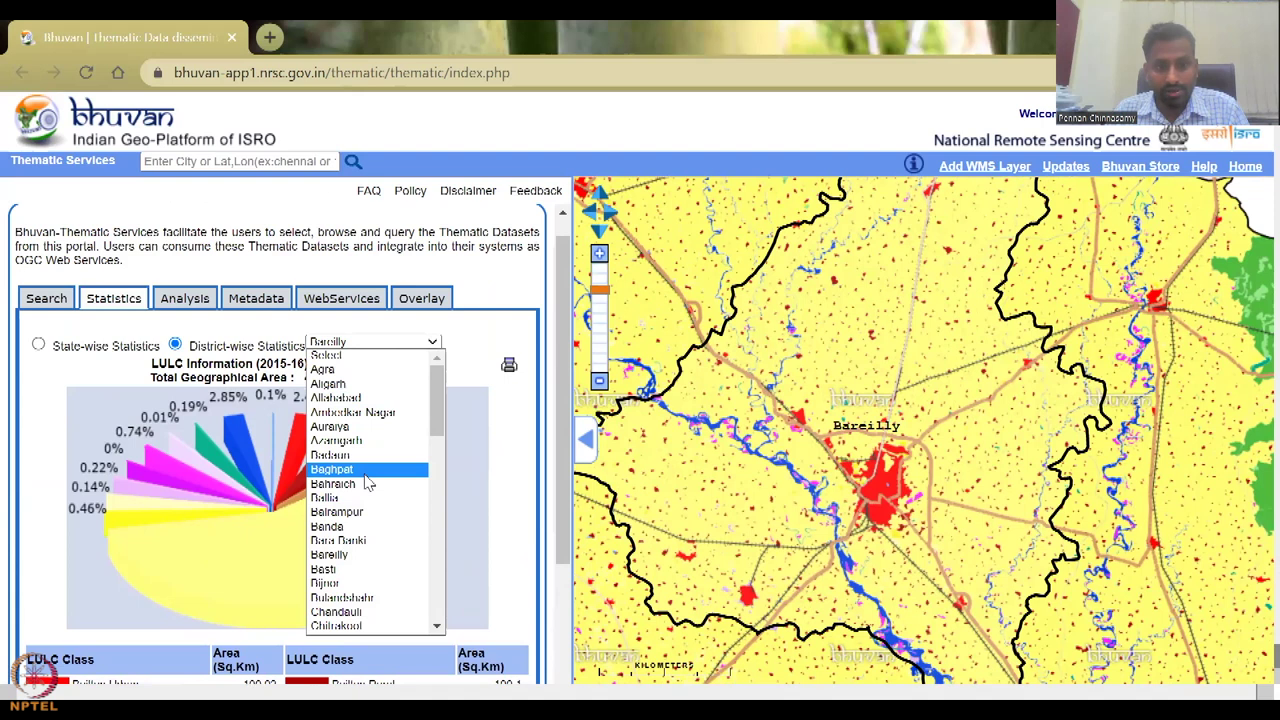
click(365, 474)
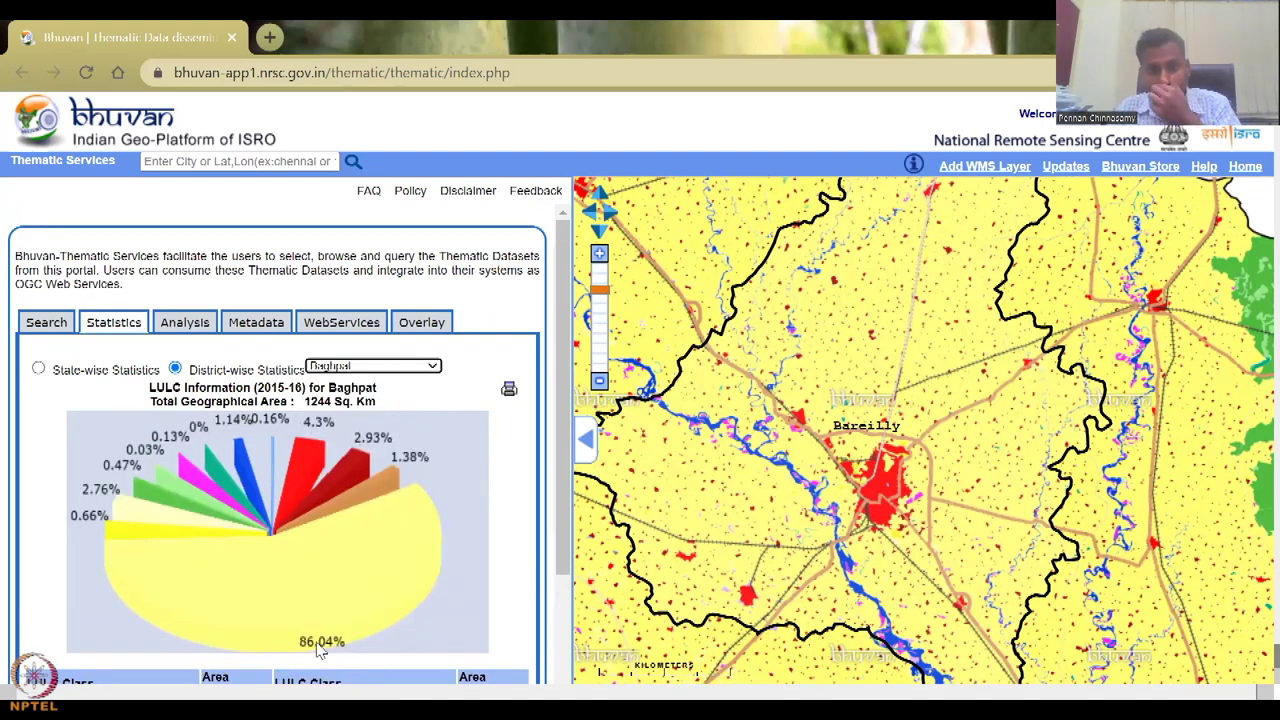
scroll(320, 645, down, 1)
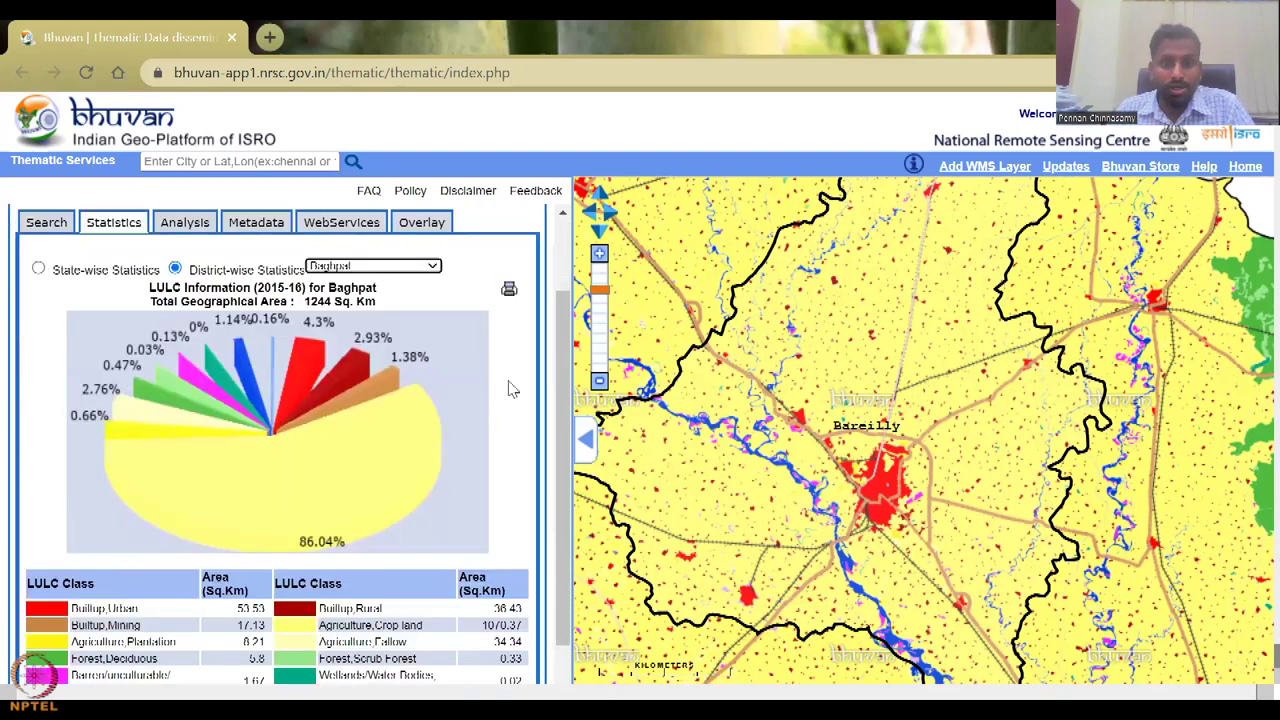
click(425, 268)
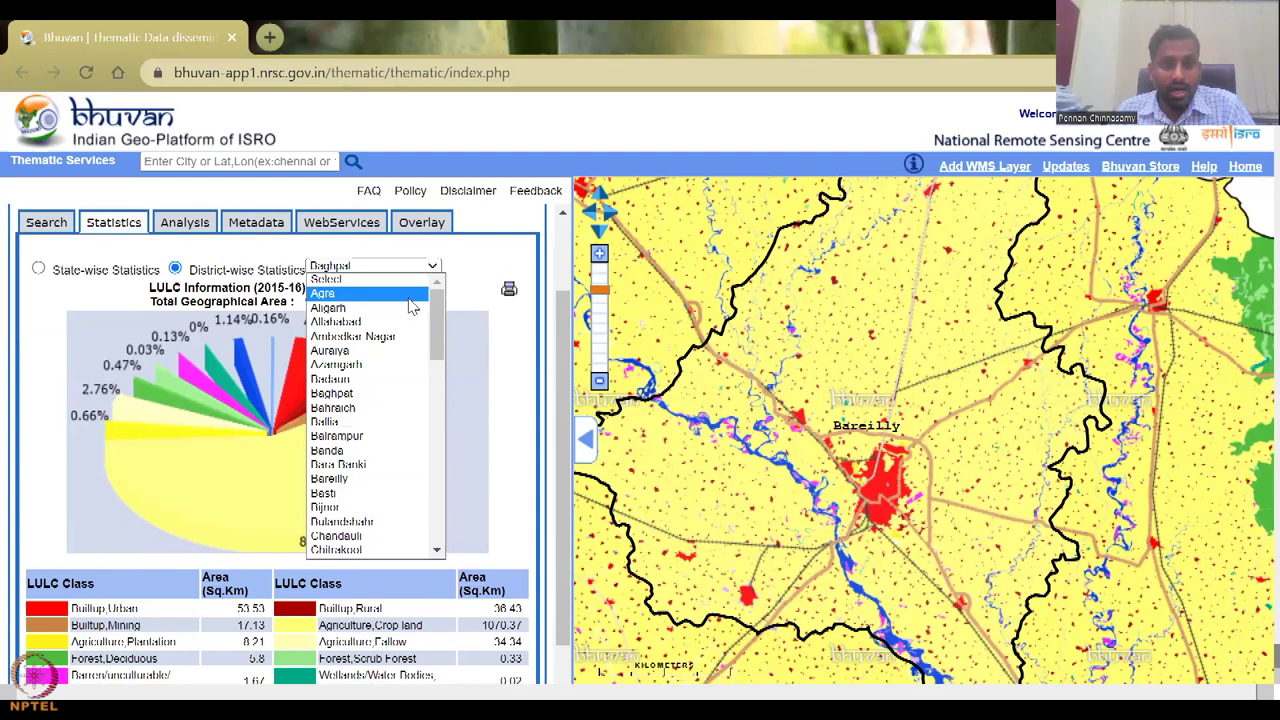
click(410, 296)
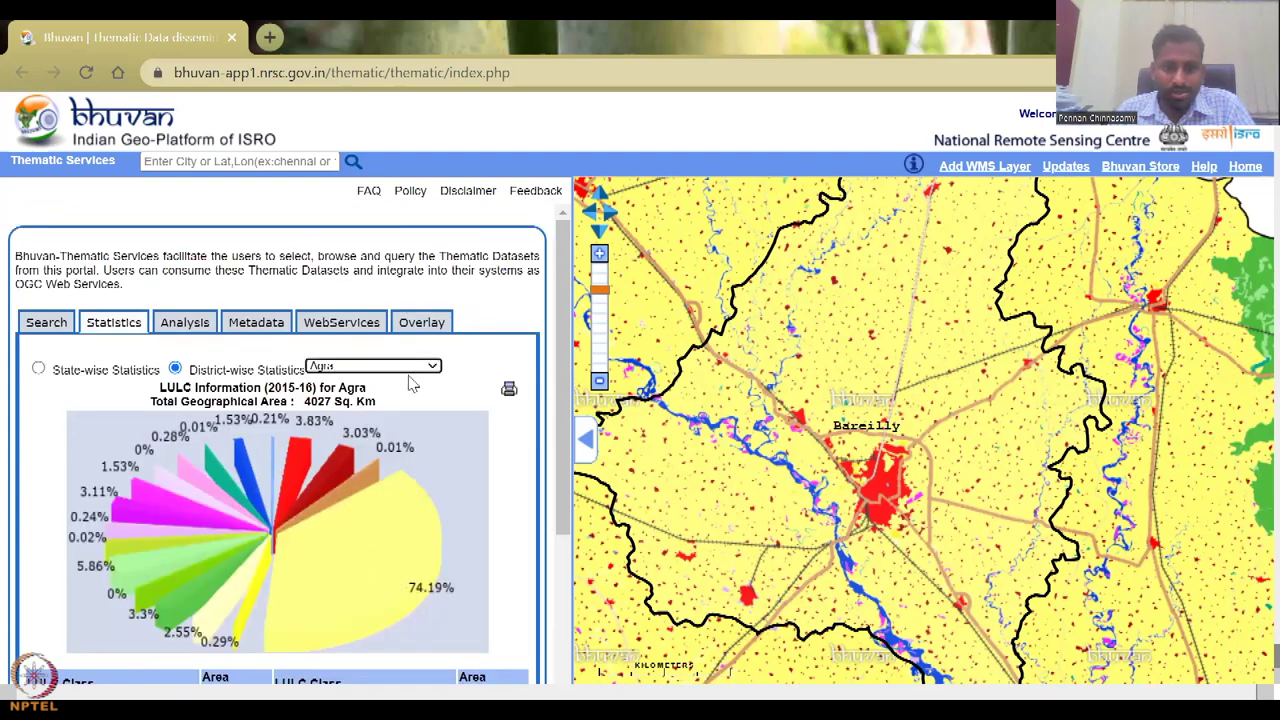
click(395, 366)
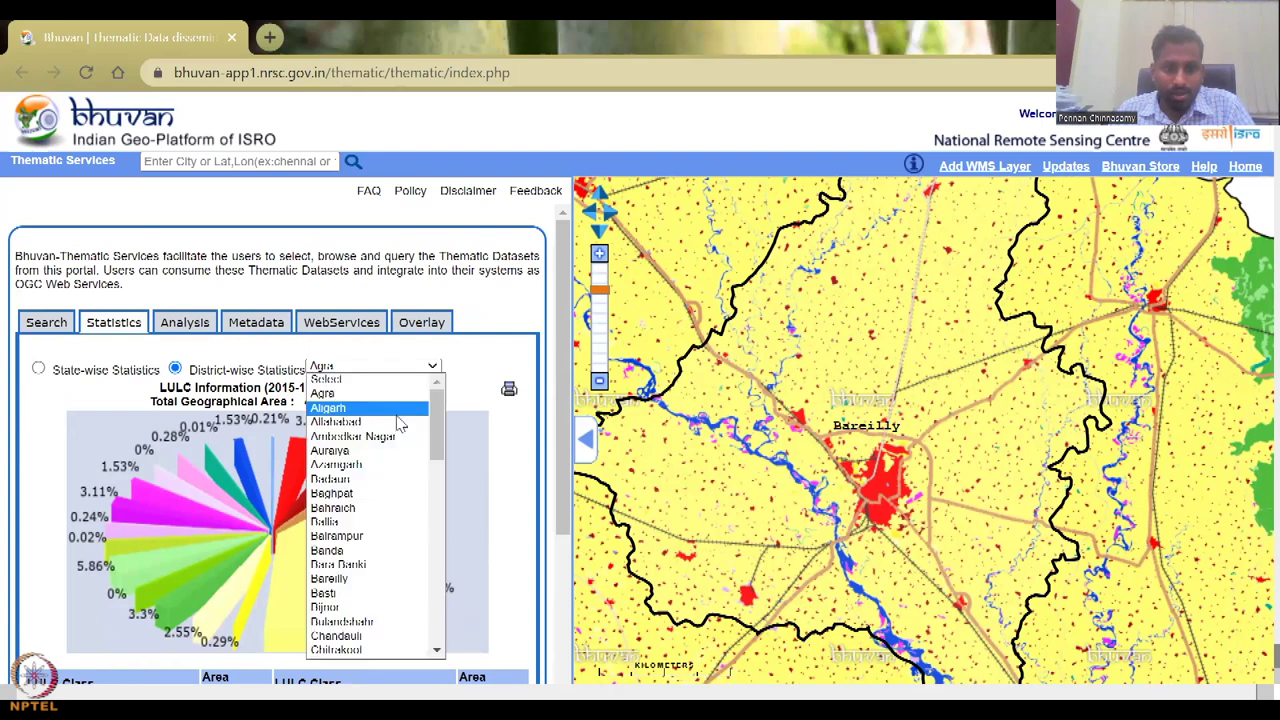
click(398, 412)
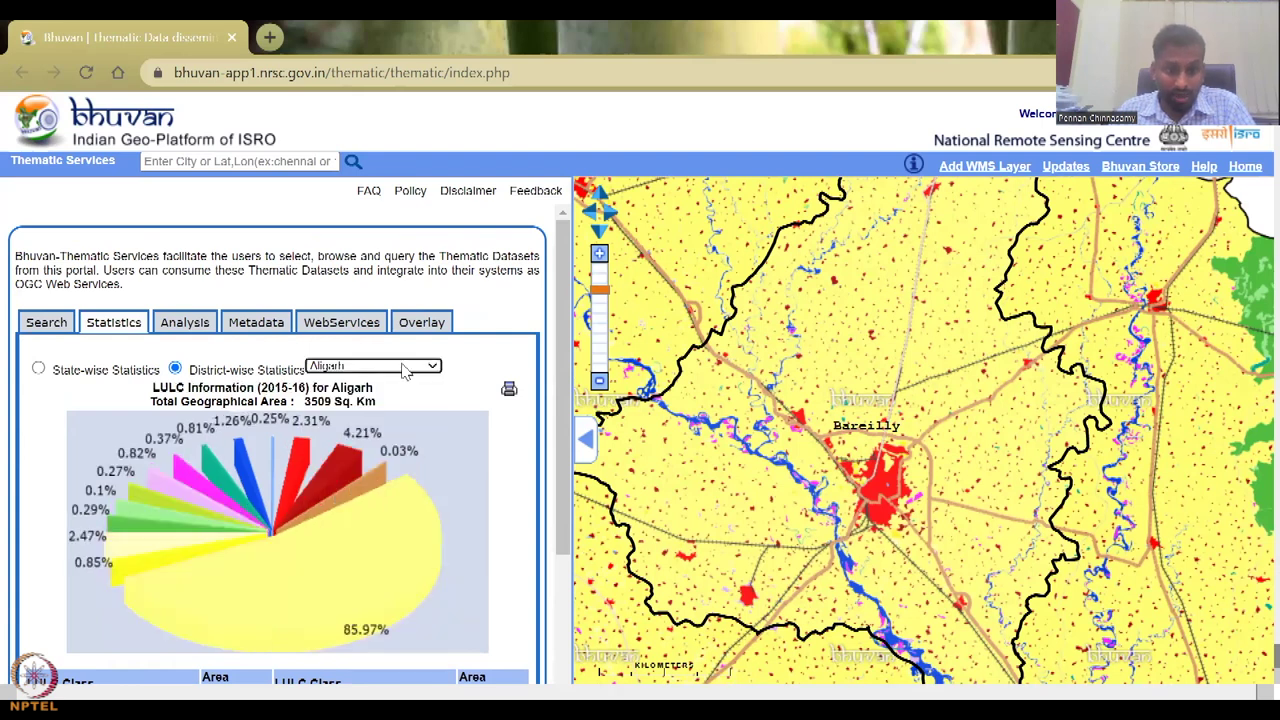
click(405, 368)
click(398, 422)
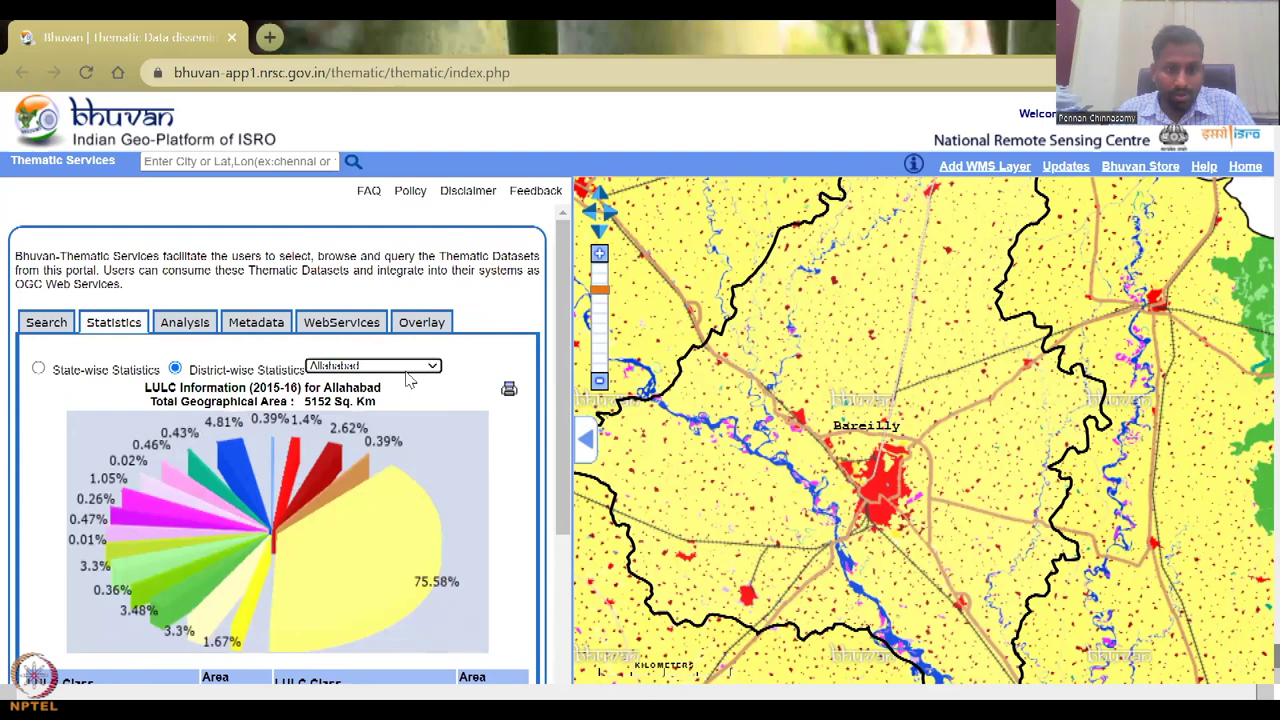
click(405, 368)
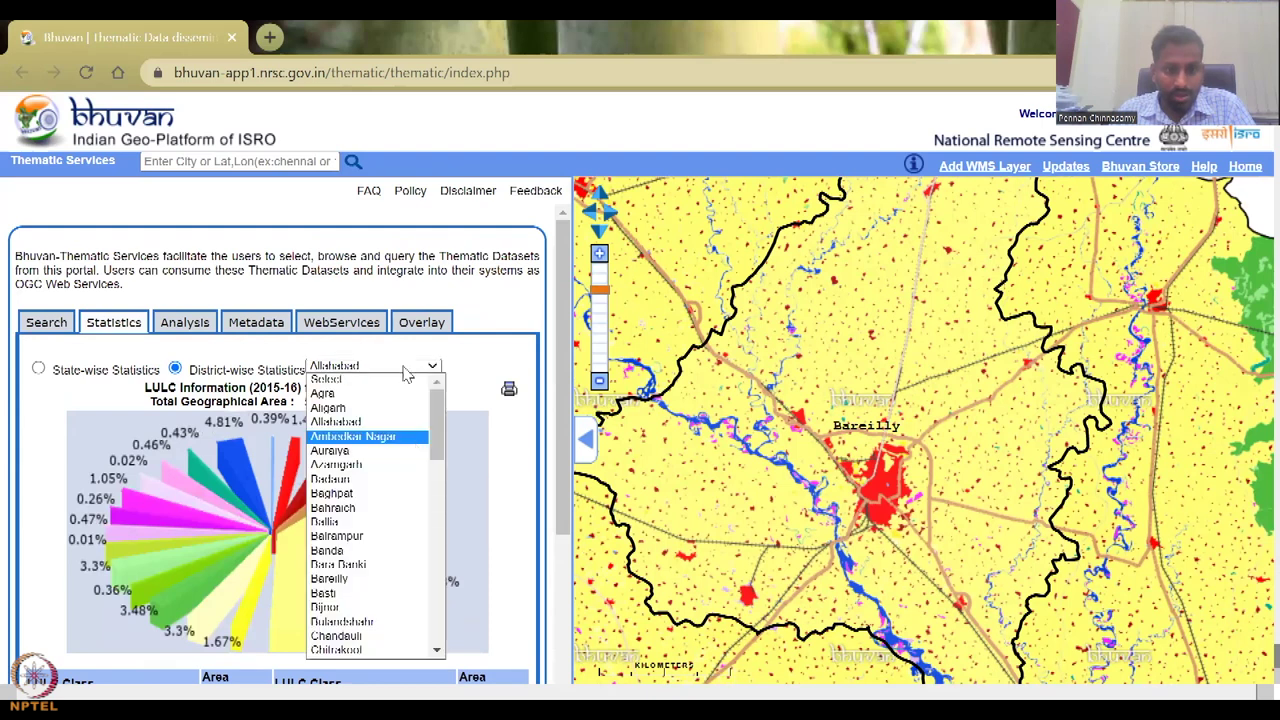
click(400, 436)
click(405, 368)
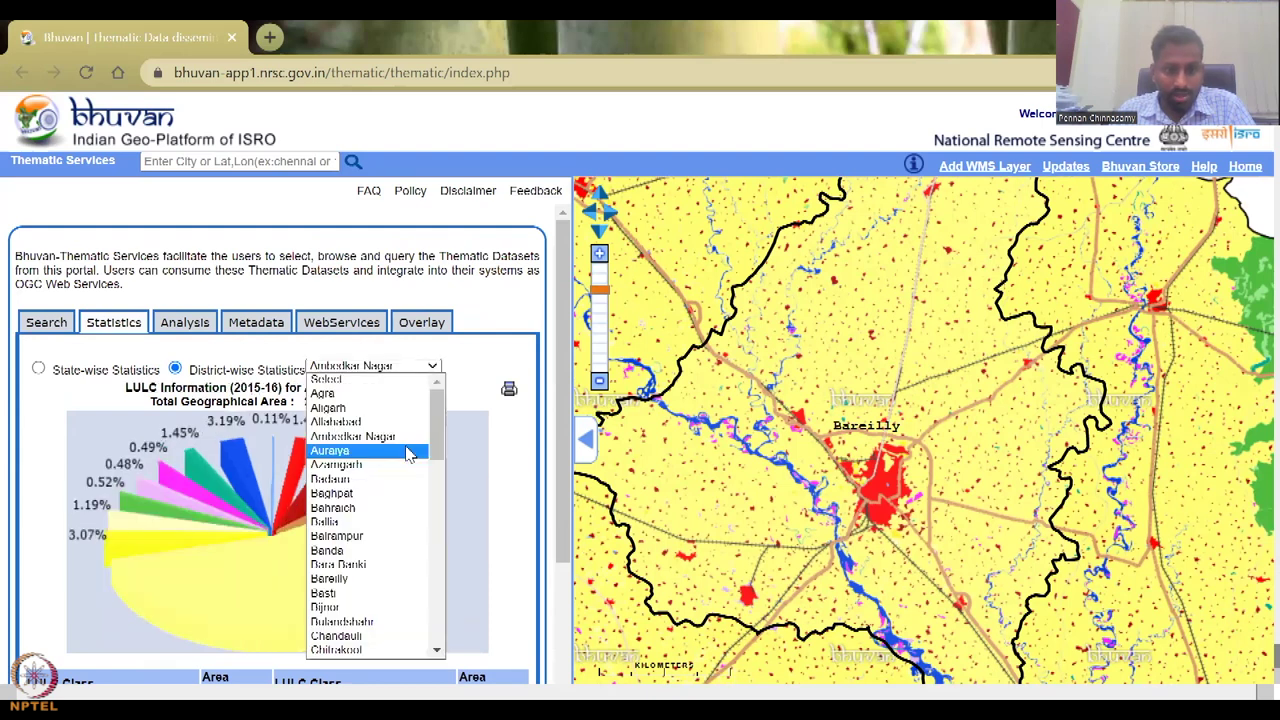
key(Return)
- View statistics for Badaun, Balrampur, Bijnor, Chitrakoot and Muzaffarnagar districts
click(405, 368)
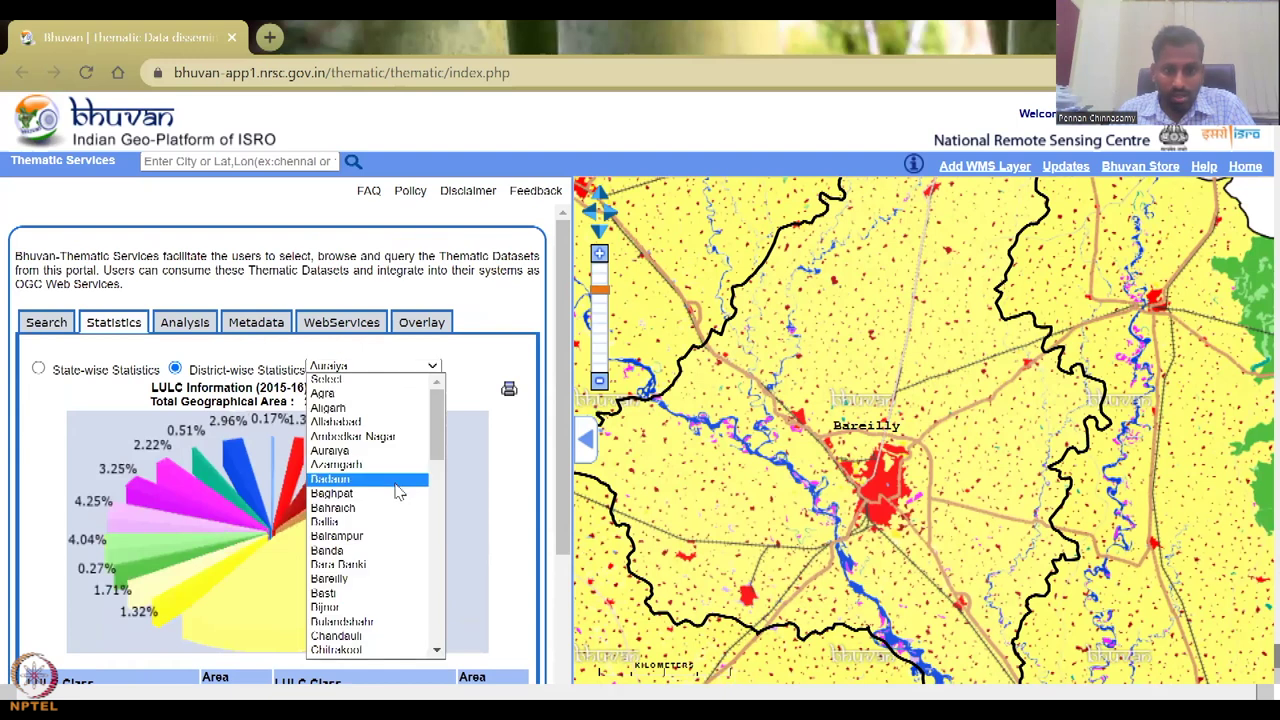
click(400, 480)
click(410, 370)
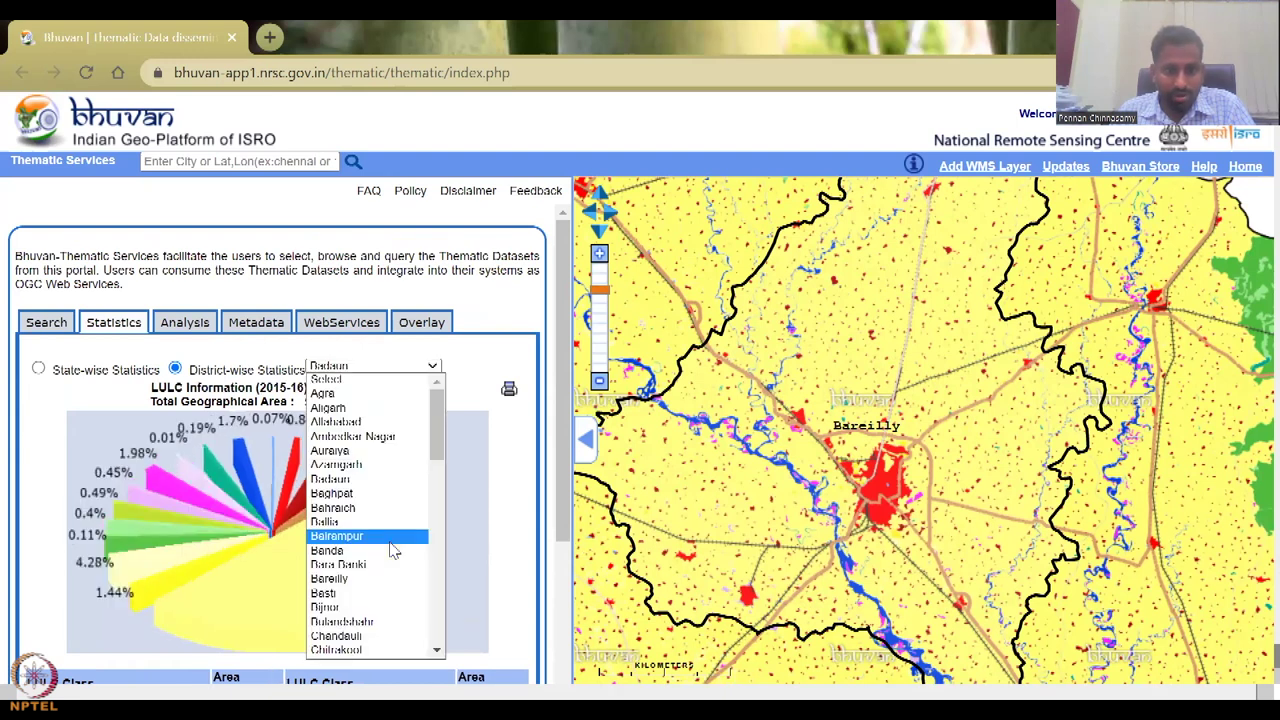
click(400, 541)
click(405, 368)
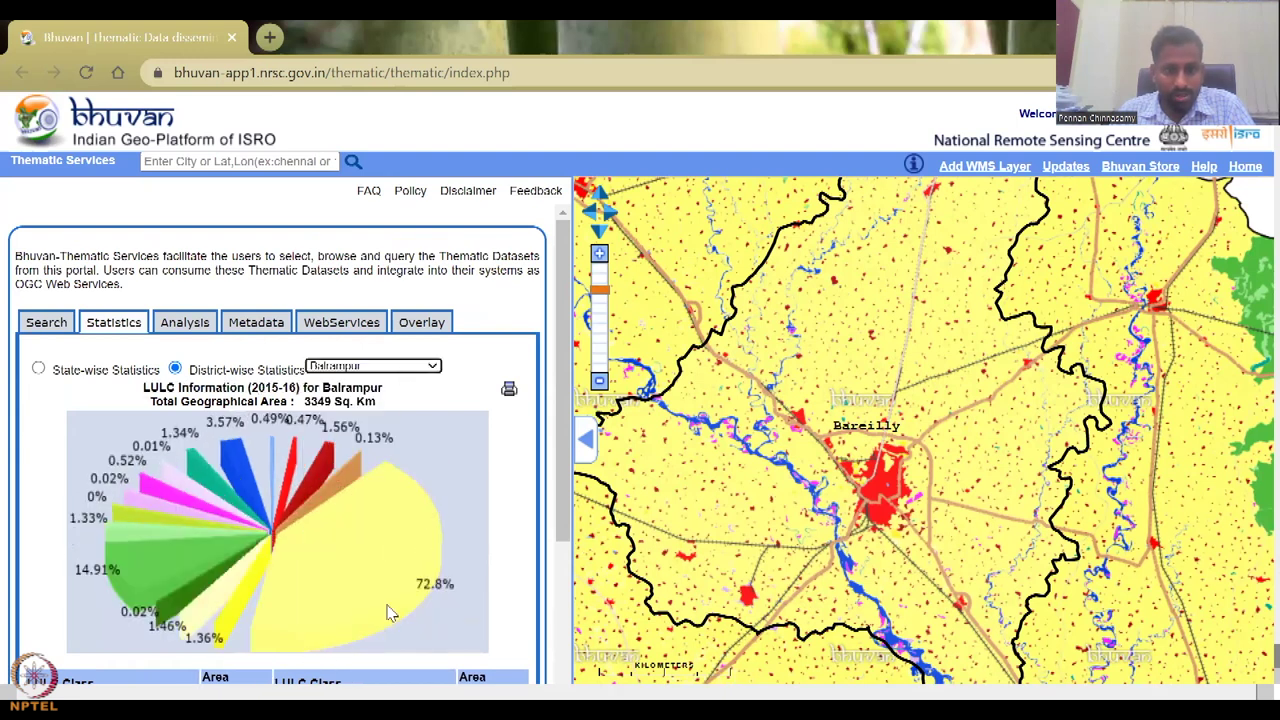
click(393, 610)
click(392, 370)
click(395, 652)
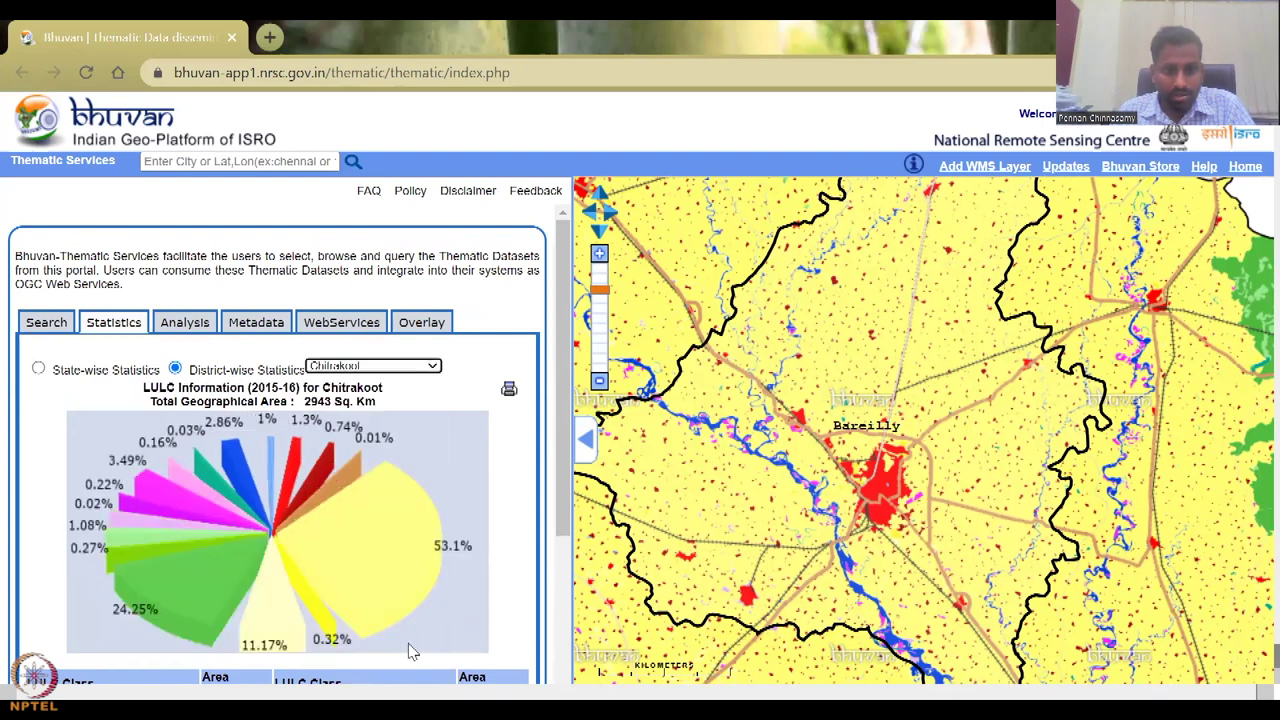
click(405, 368)
scroll(405, 550, down, 5)
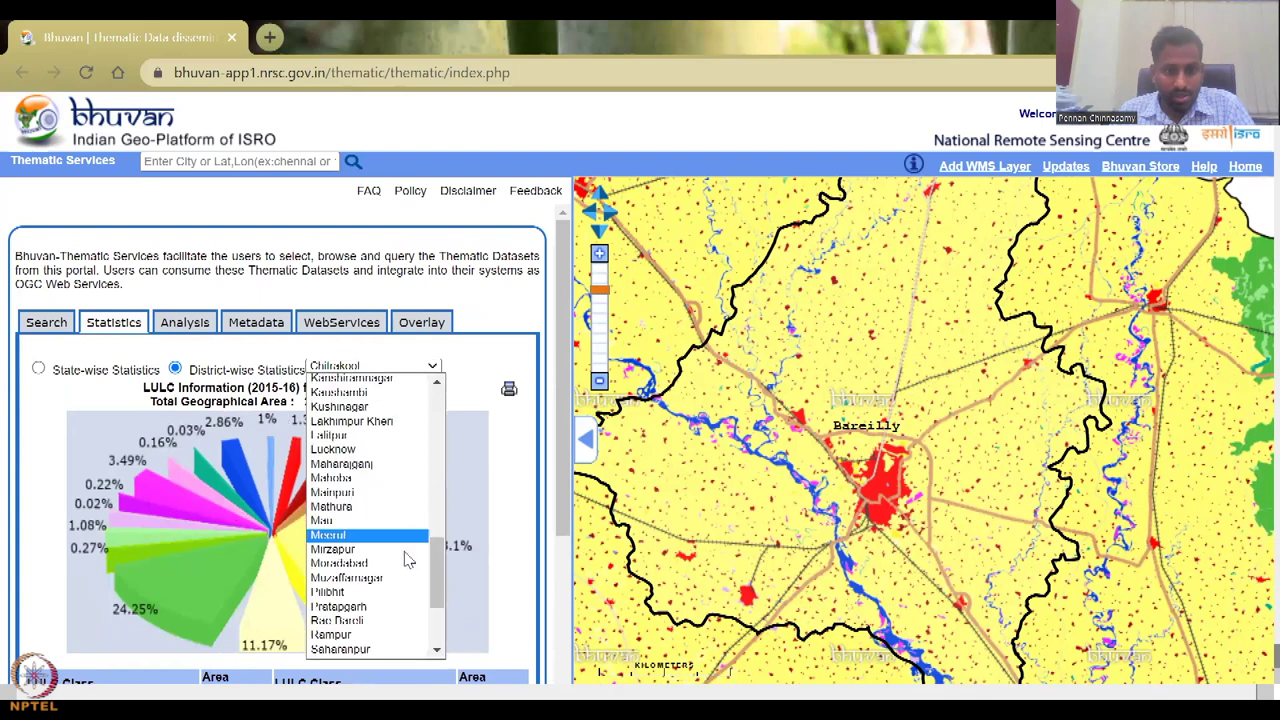
click(397, 579)
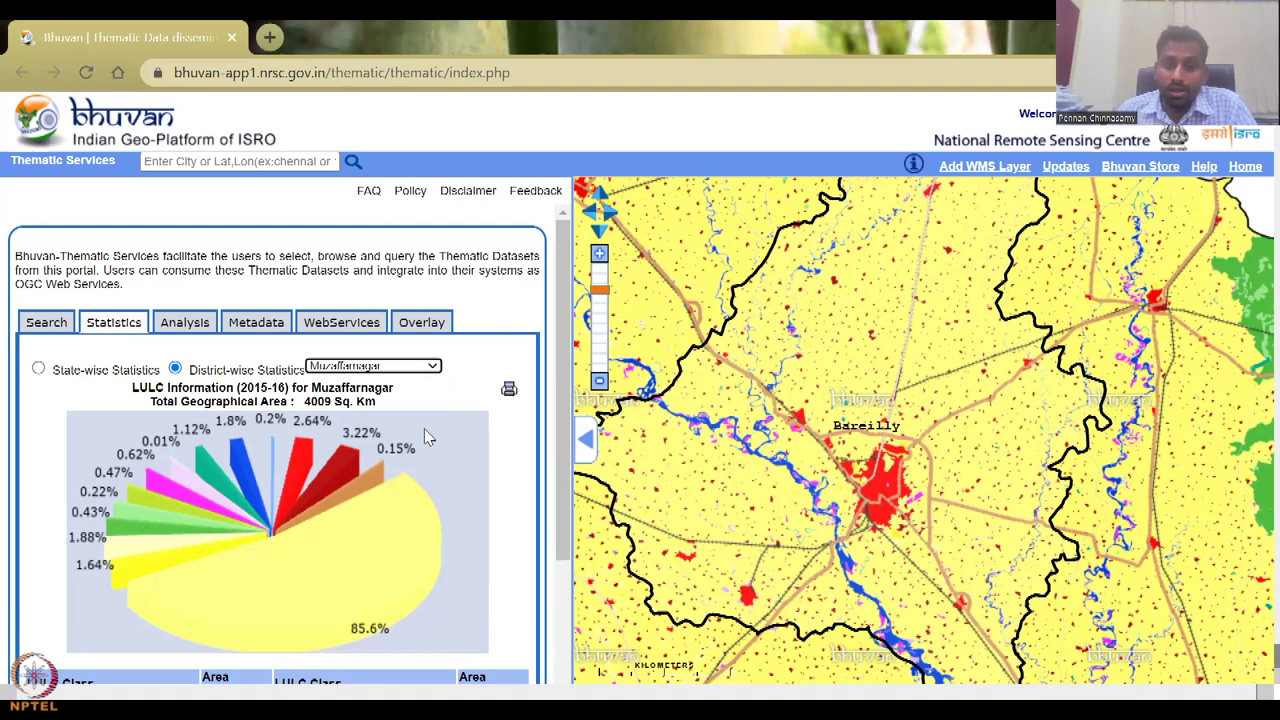
- Show Varanasi's statistics, then settle on Lucknow (2528 Sq. Km)
click(421, 368)
scroll(403, 580, down, 5)
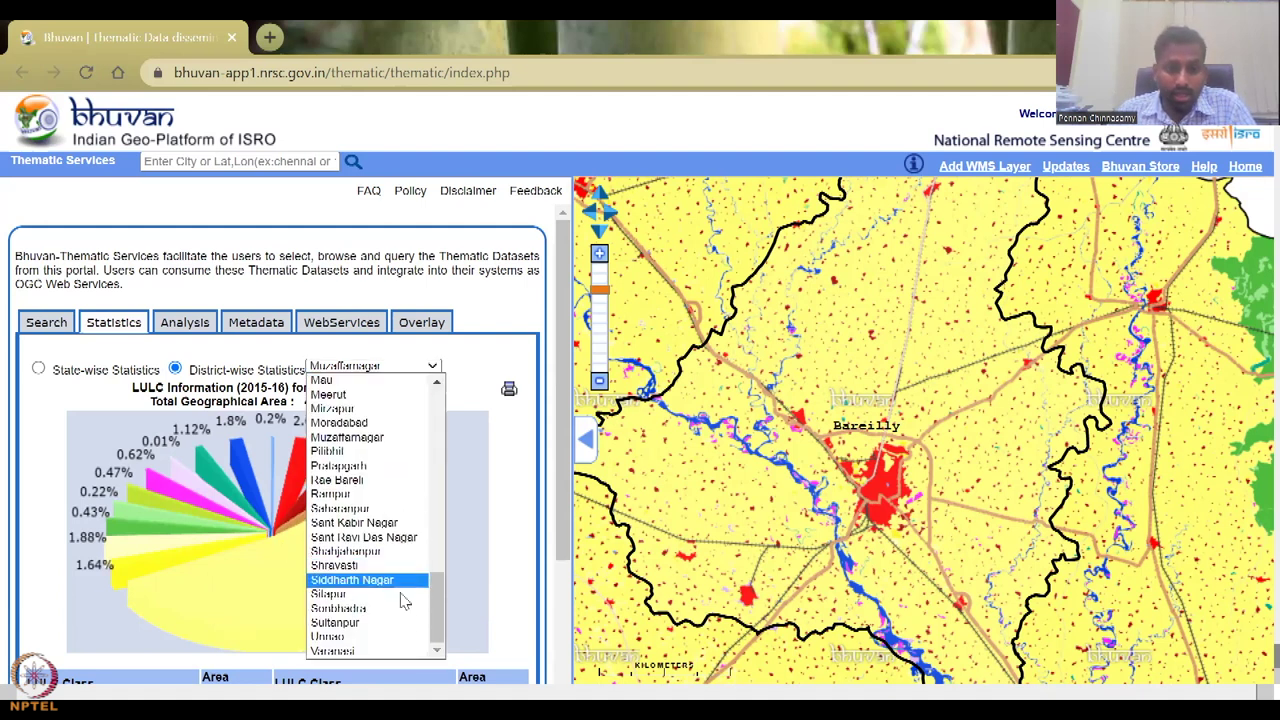
click(390, 652)
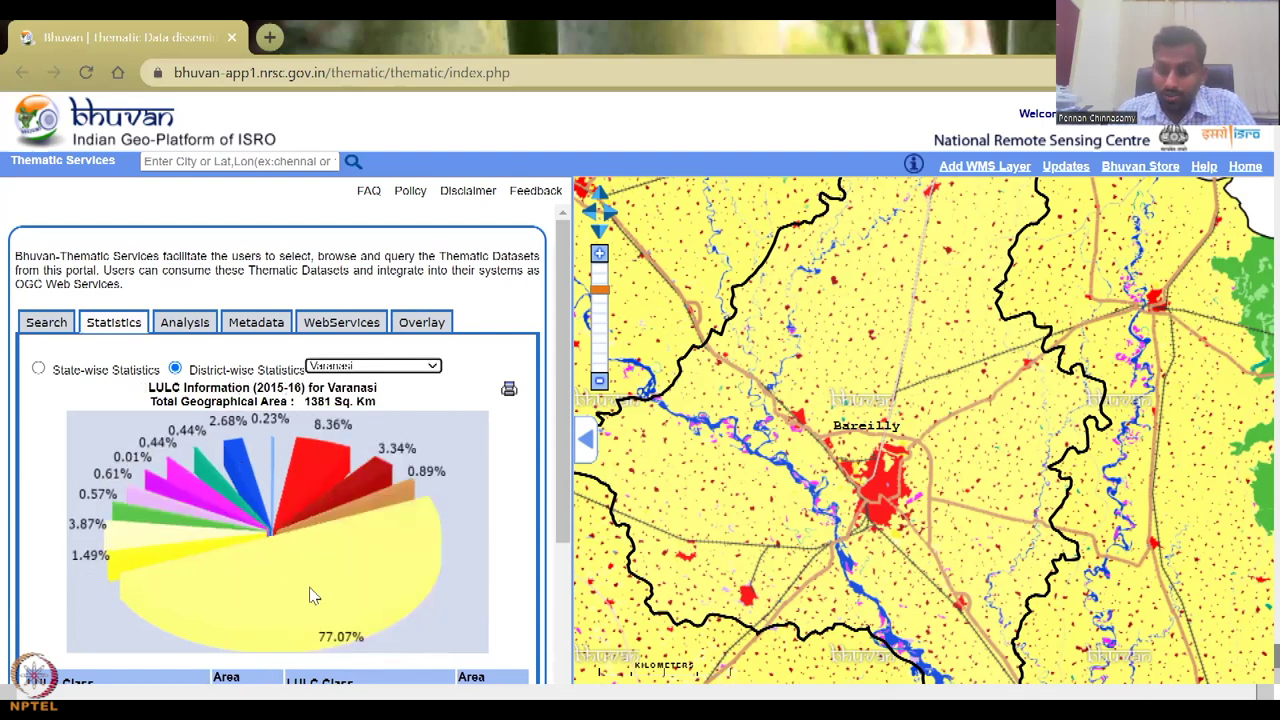
click(372, 368)
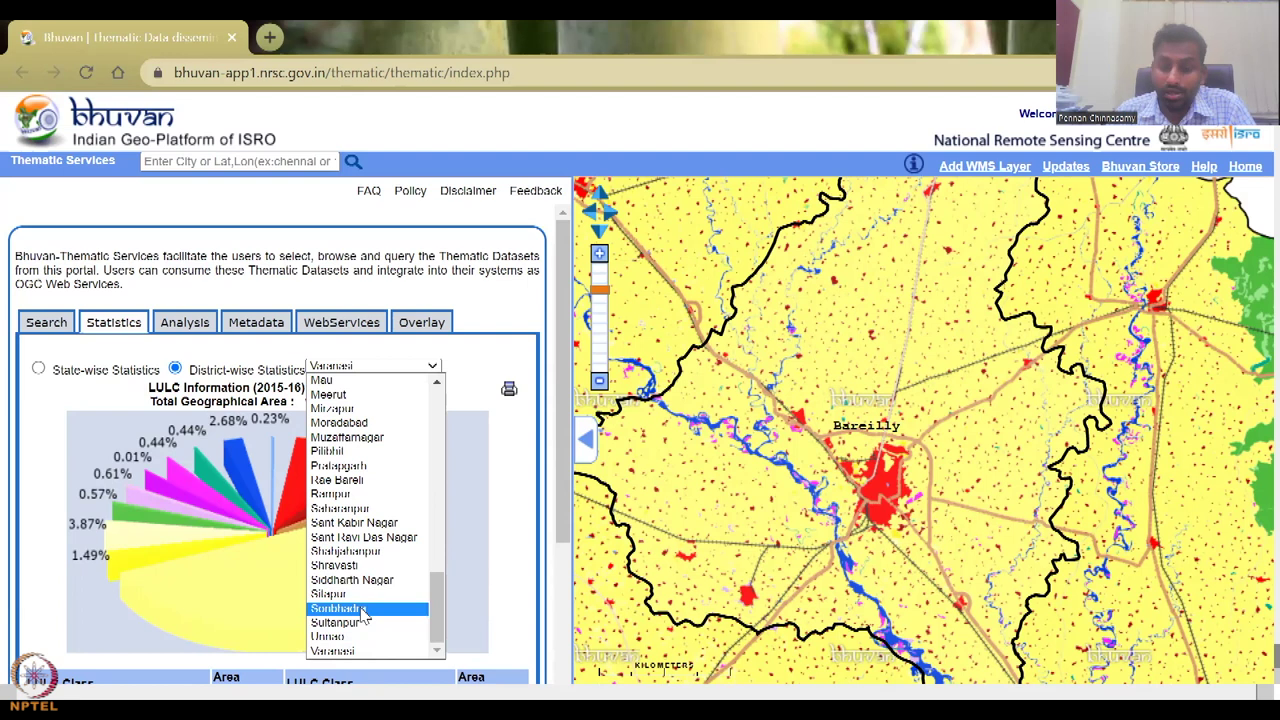
scroll(360, 520, up, 5)
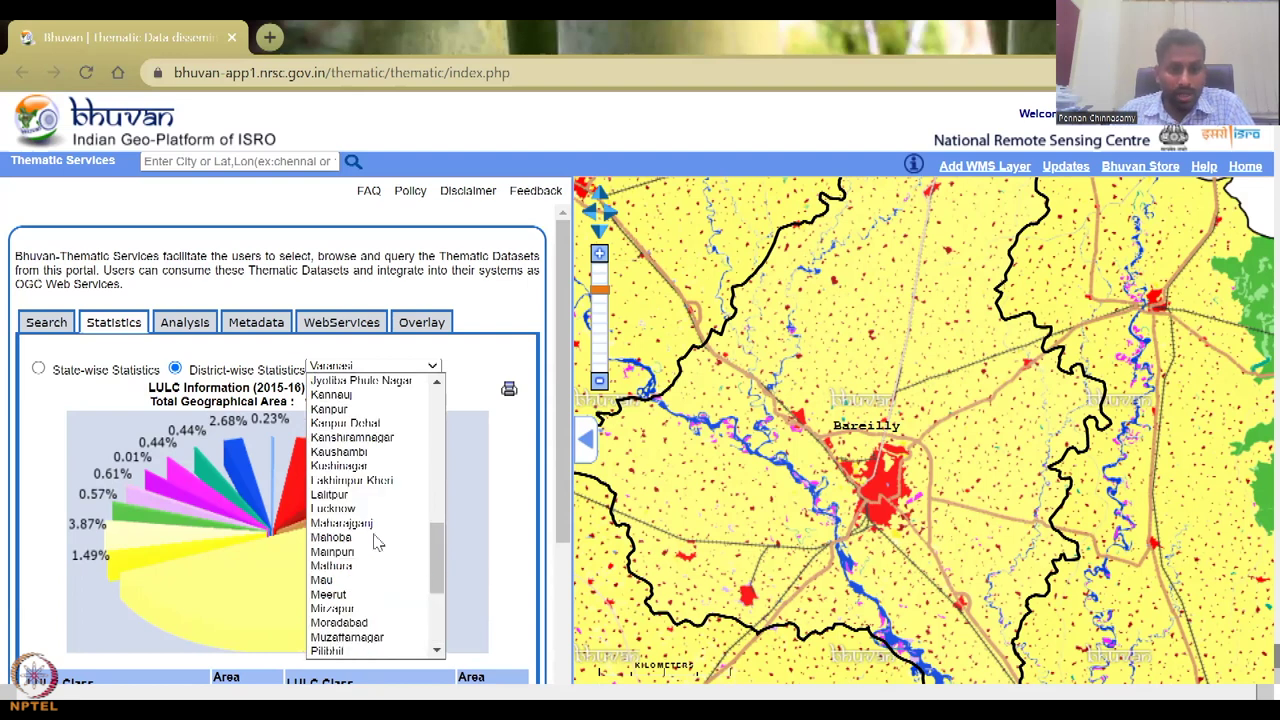
scroll(360, 500, up, 3)
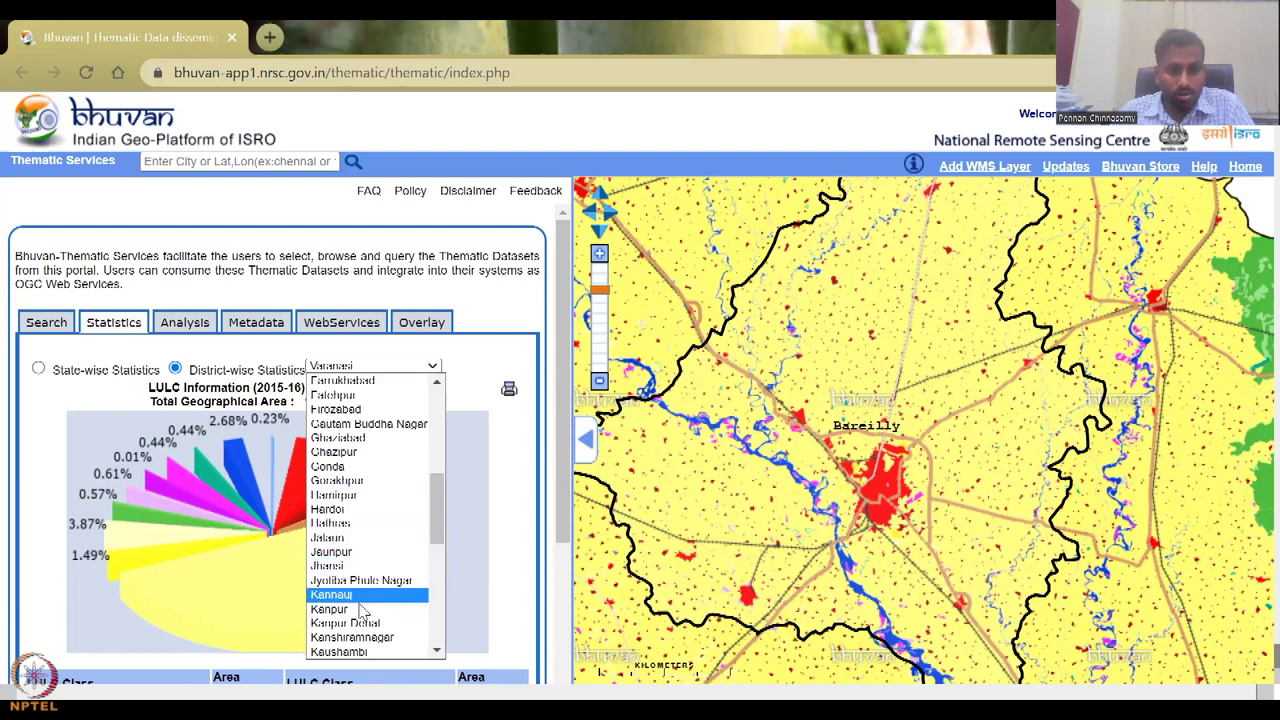
scroll(368, 622, down, 5)
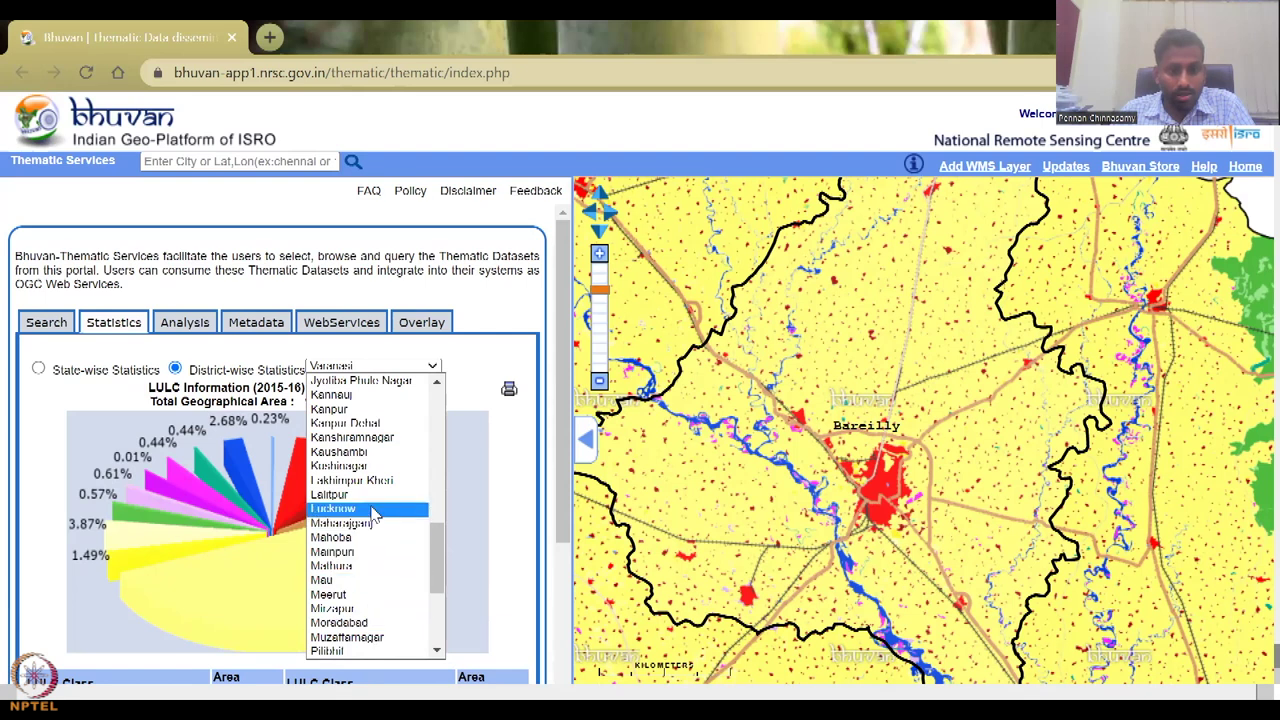
key(Return)
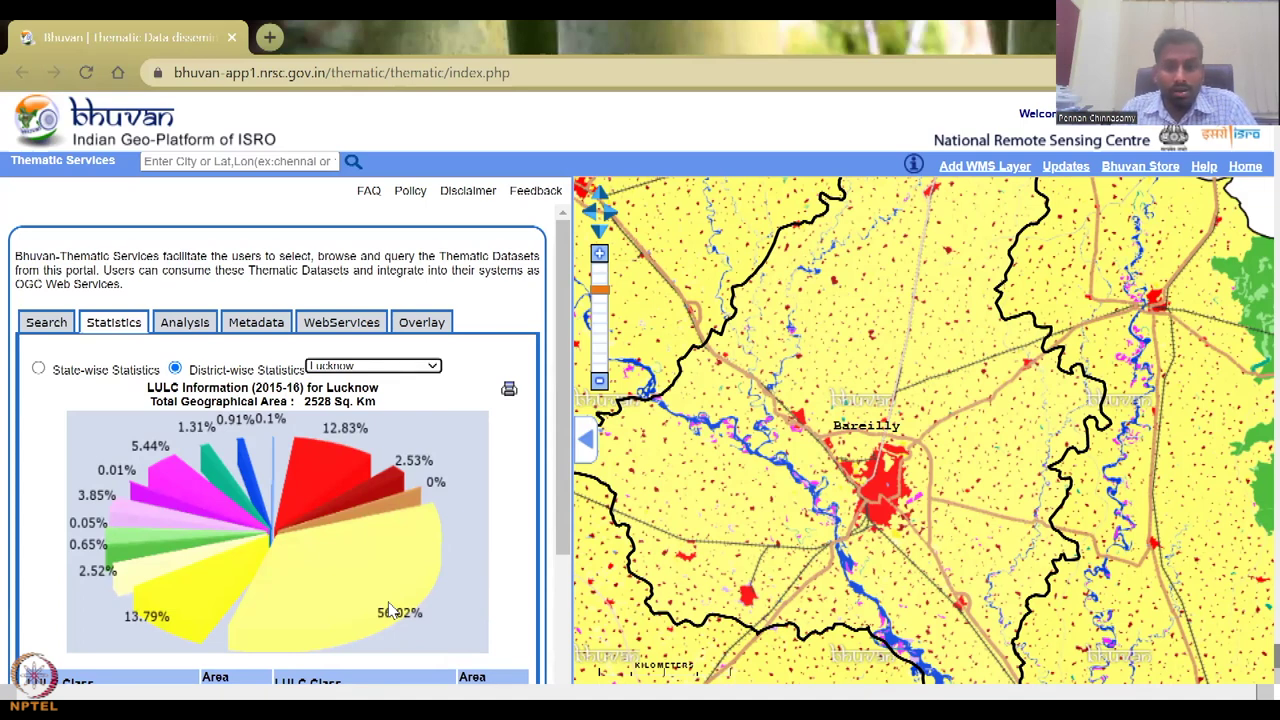
- Switch the district statistics to Shahjahanpur
scroll(390, 650, down, 2)
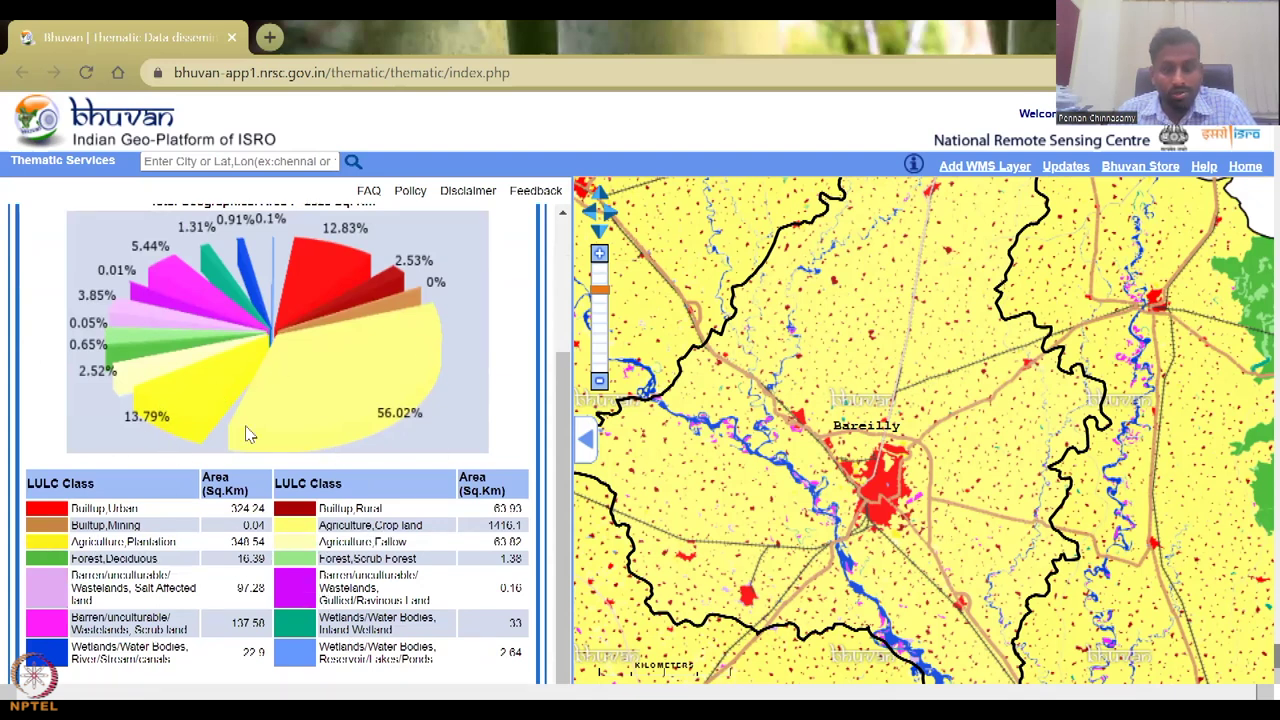
scroll(375, 388, up, 2)
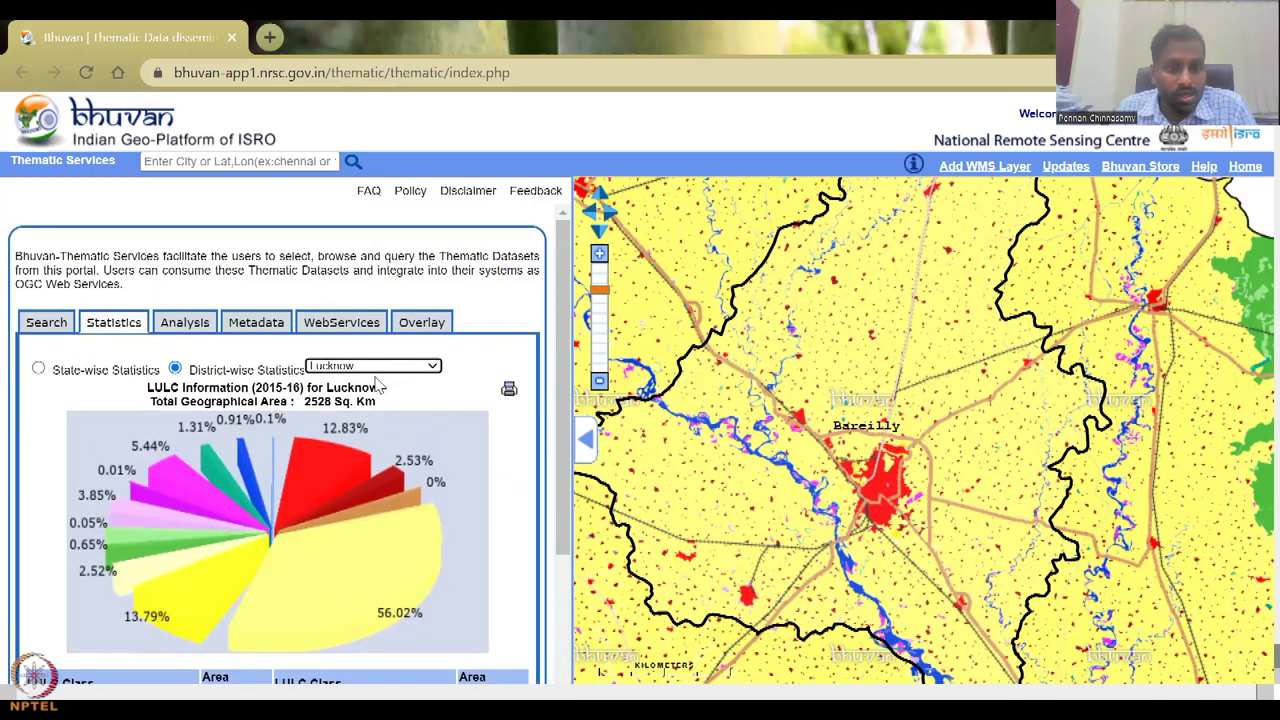
click(379, 367)
scroll(371, 620, down, 5)
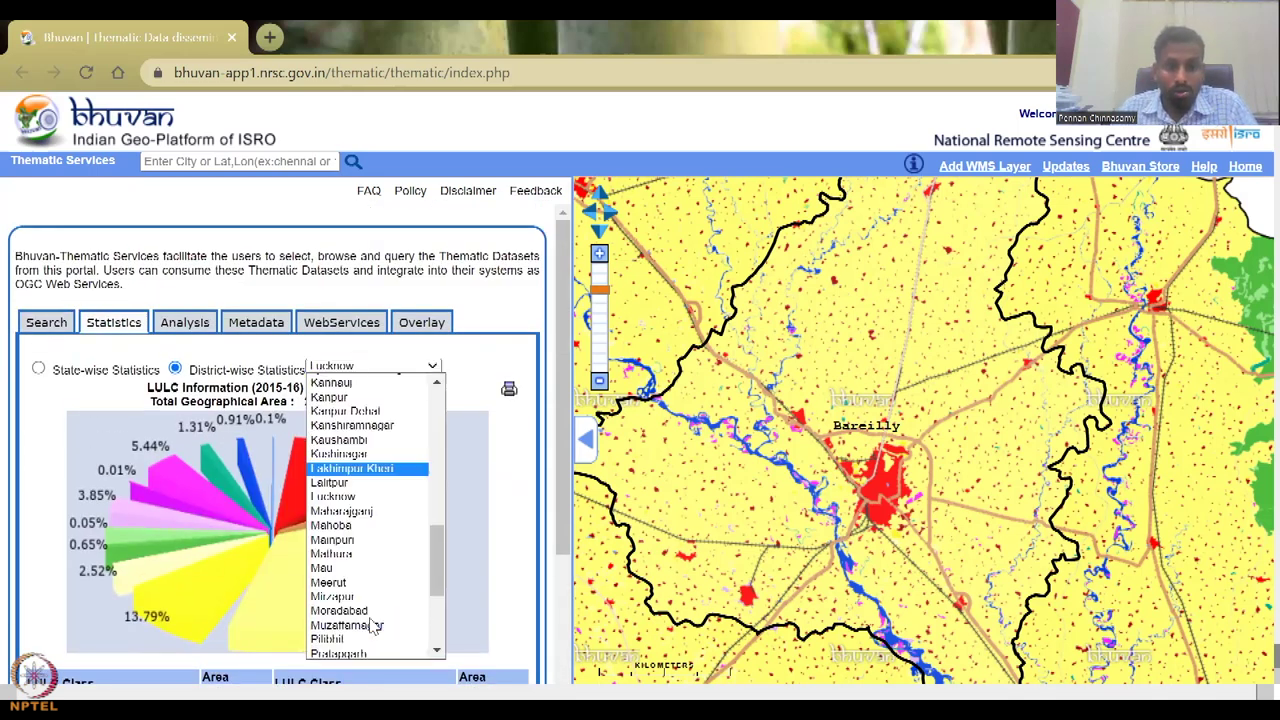
click(345, 551)
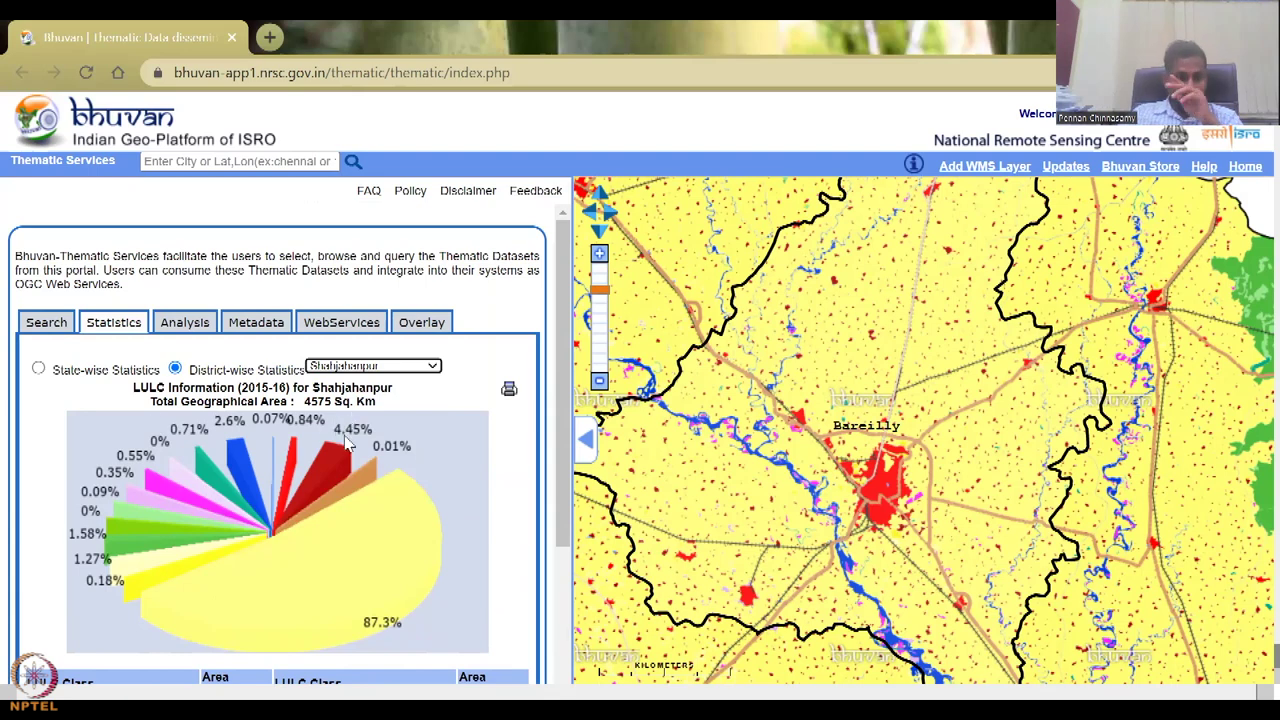
- Read Shahjahanpur's class area table, then show State-wise Statistics for Uttar Pradesh (240928 Sq. Km)
scroll(437, 655, down, 3)
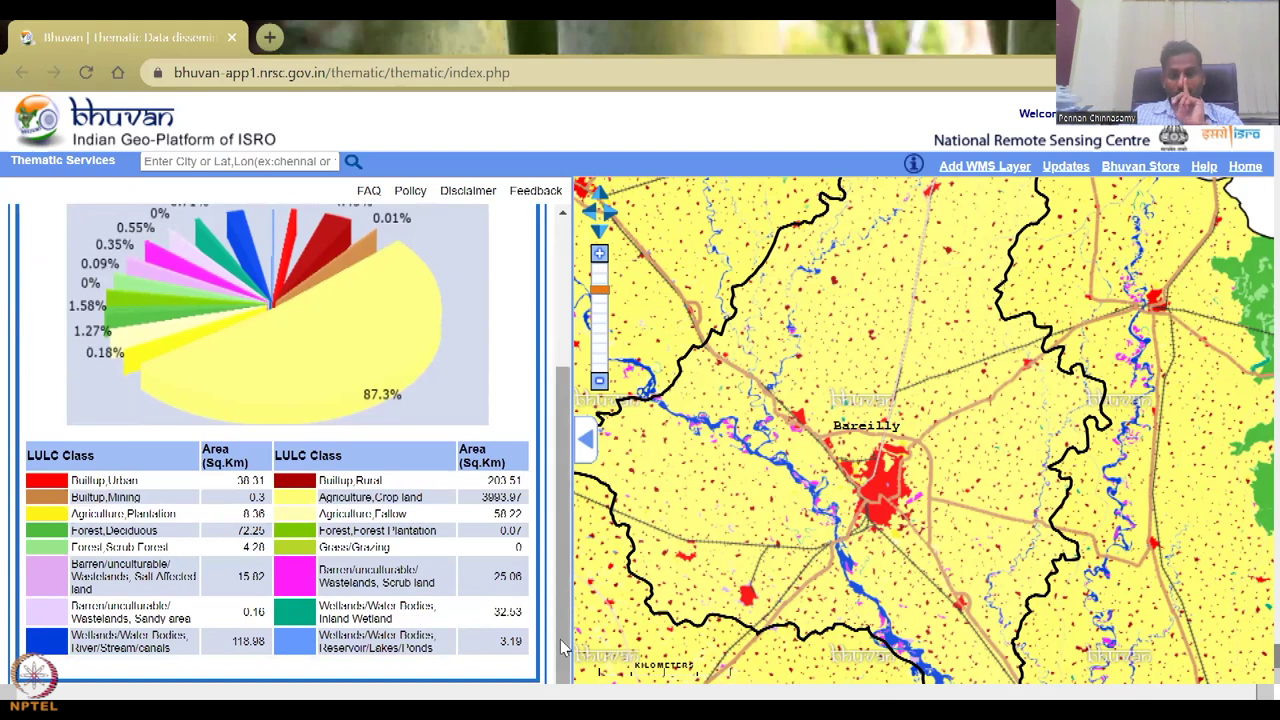
scroll(454, 608, up, 1)
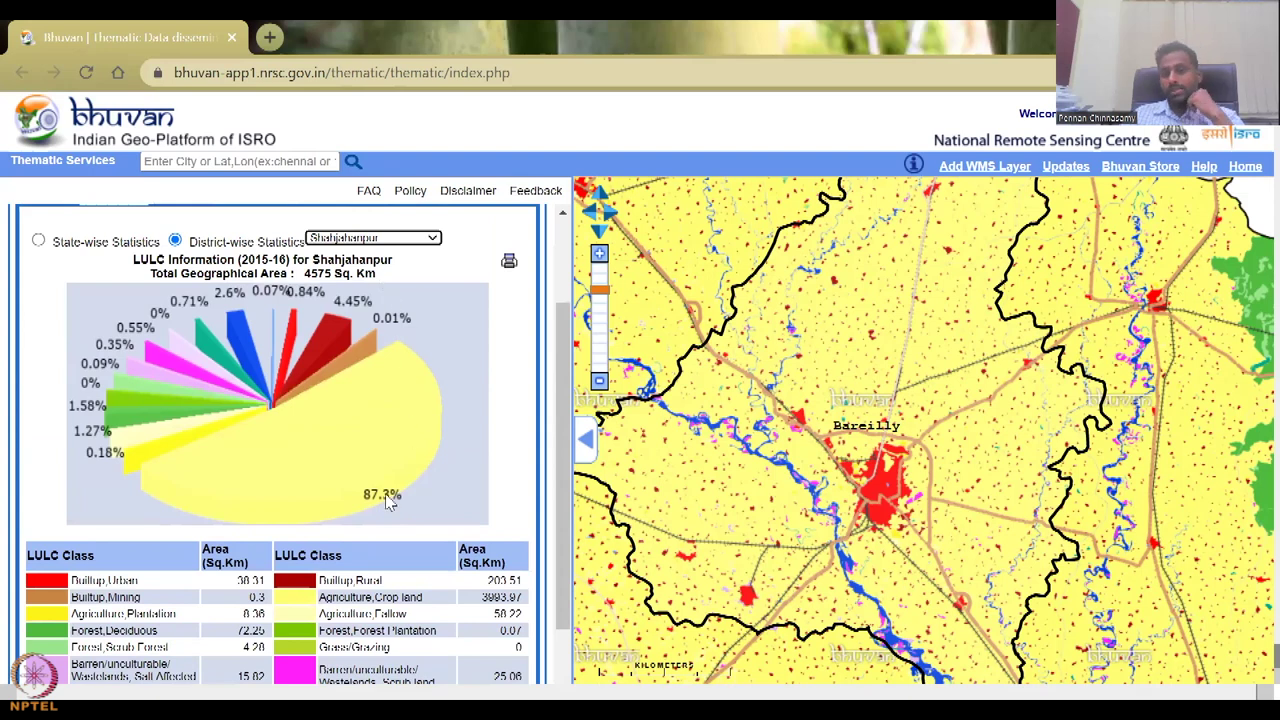
scroll(349, 580, down, 2)
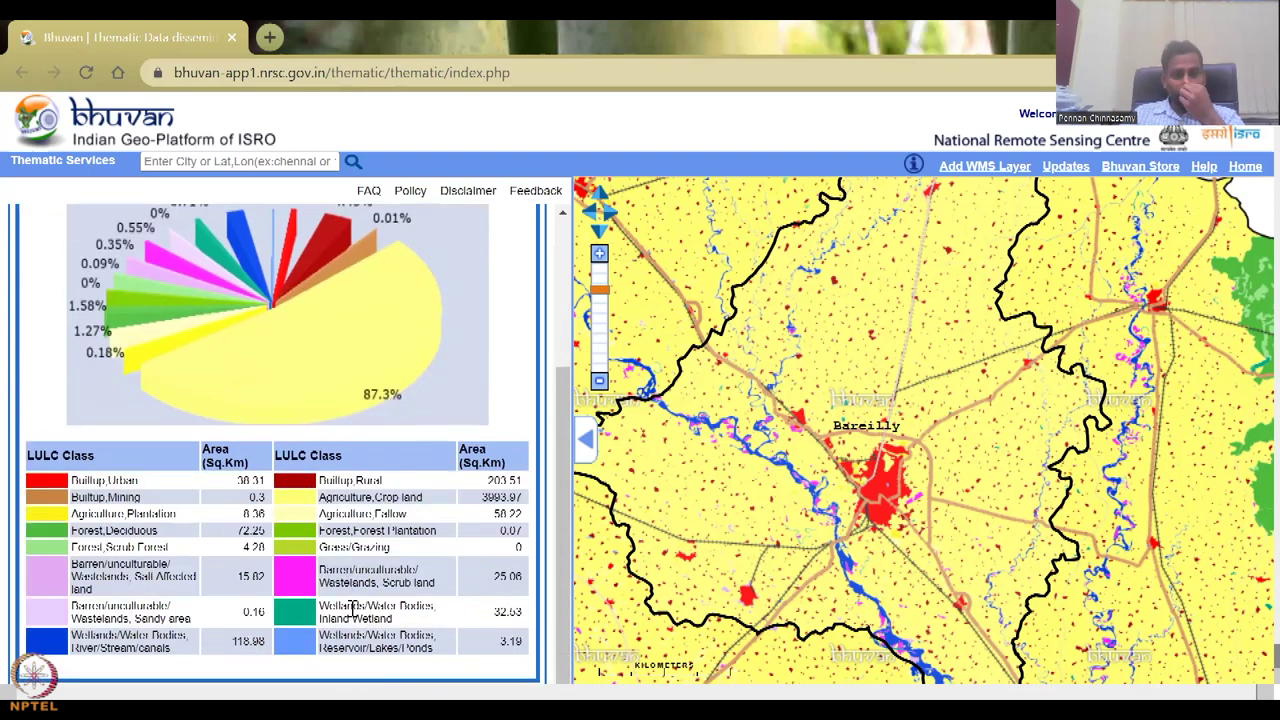
scroll(347, 514, up, 5)
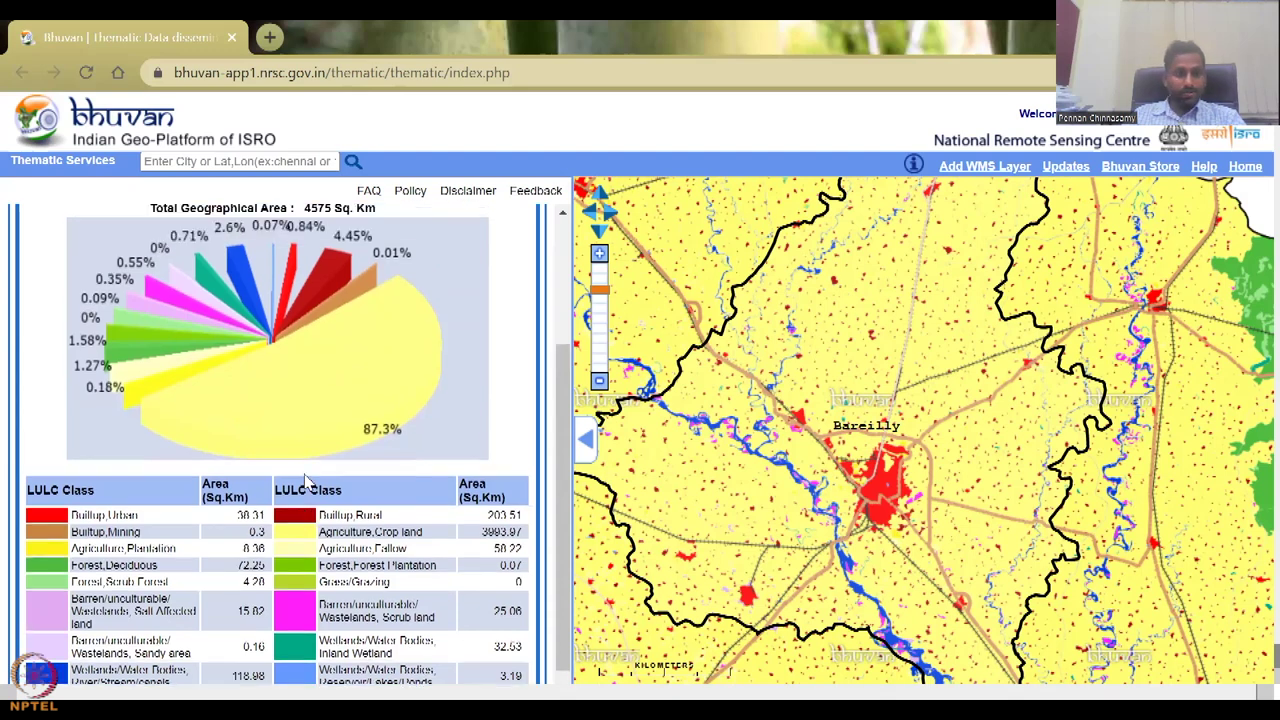
click(38, 369)
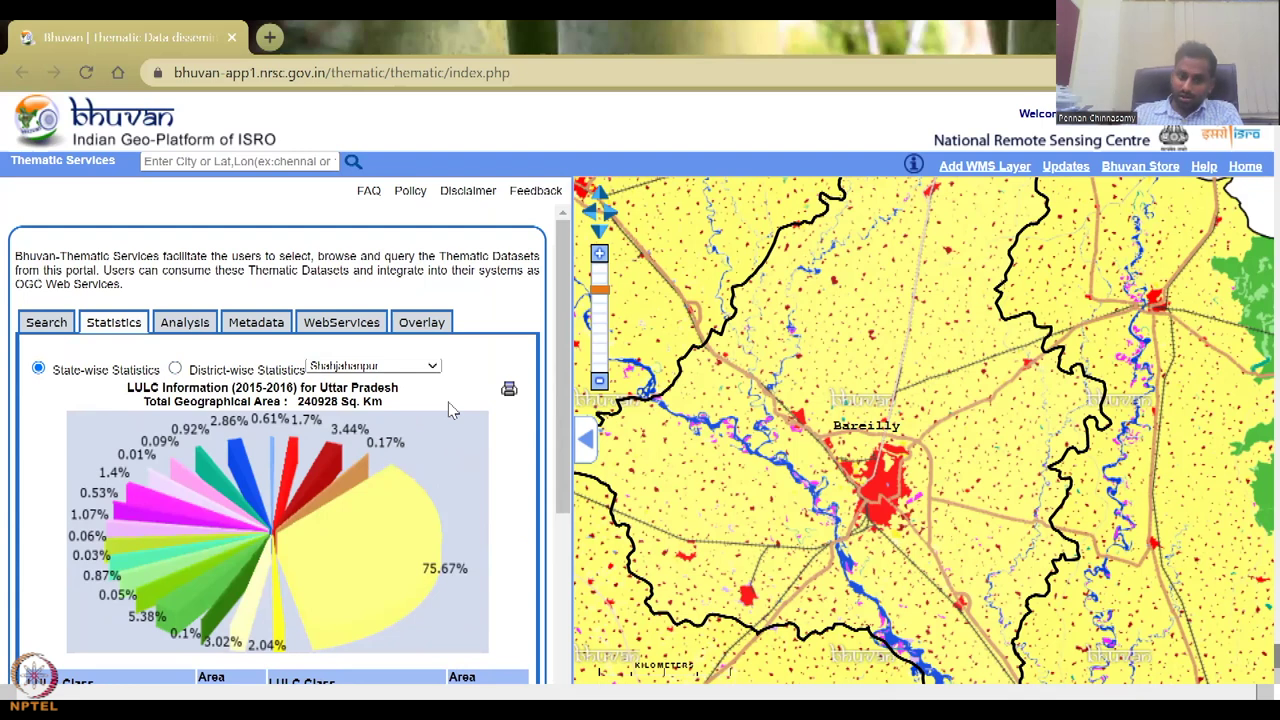
- Return to District-wise Statistics and select Shahjahanpur again
click(176, 369)
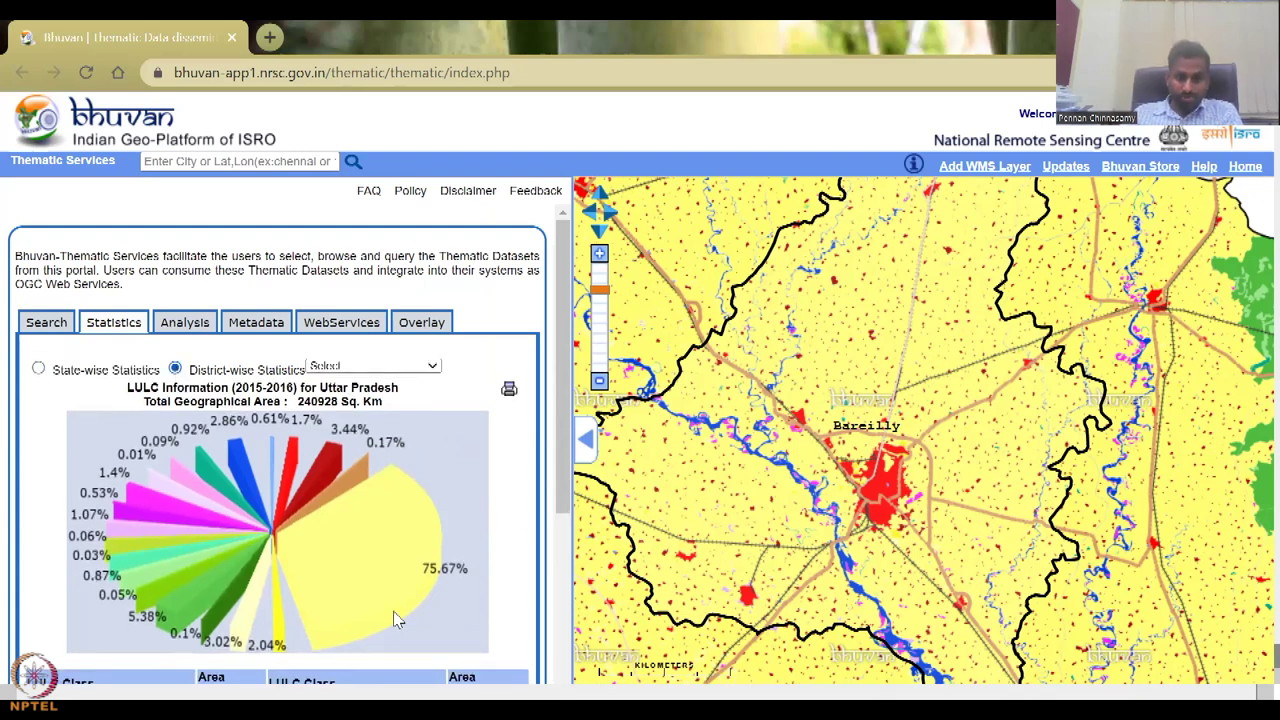
click(397, 370)
scroll(395, 615, down, 3)
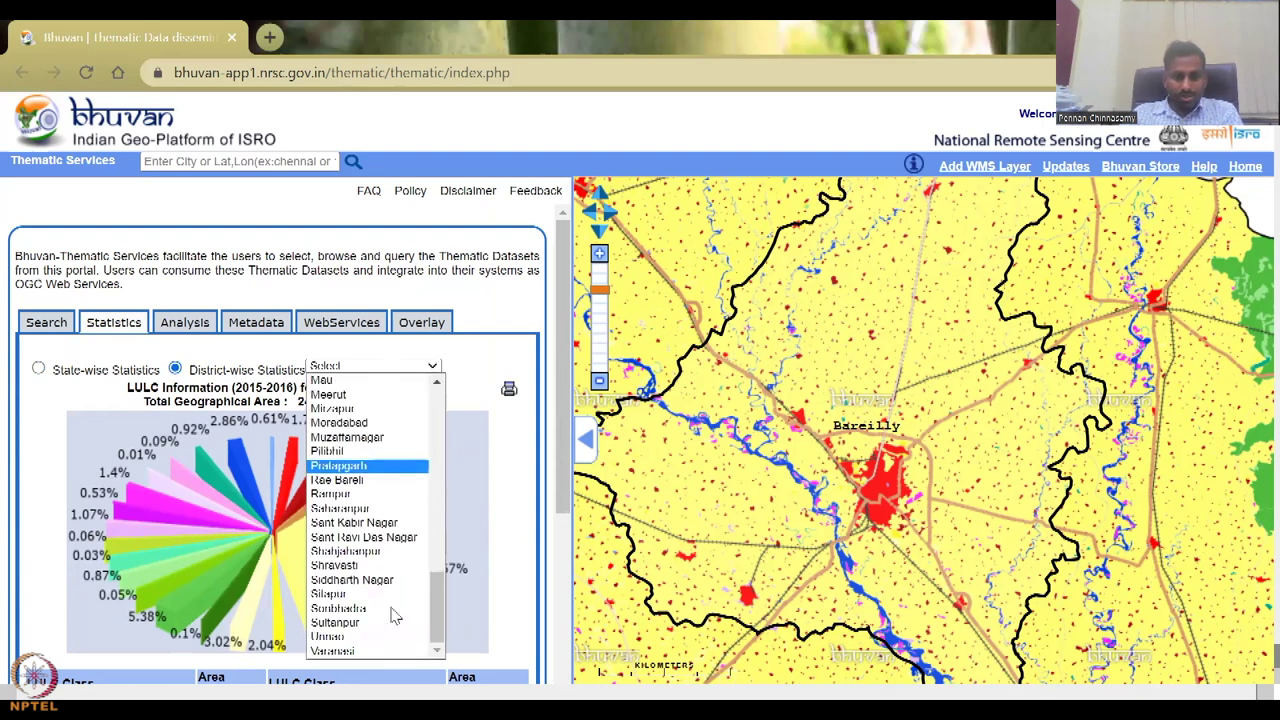
click(377, 555)
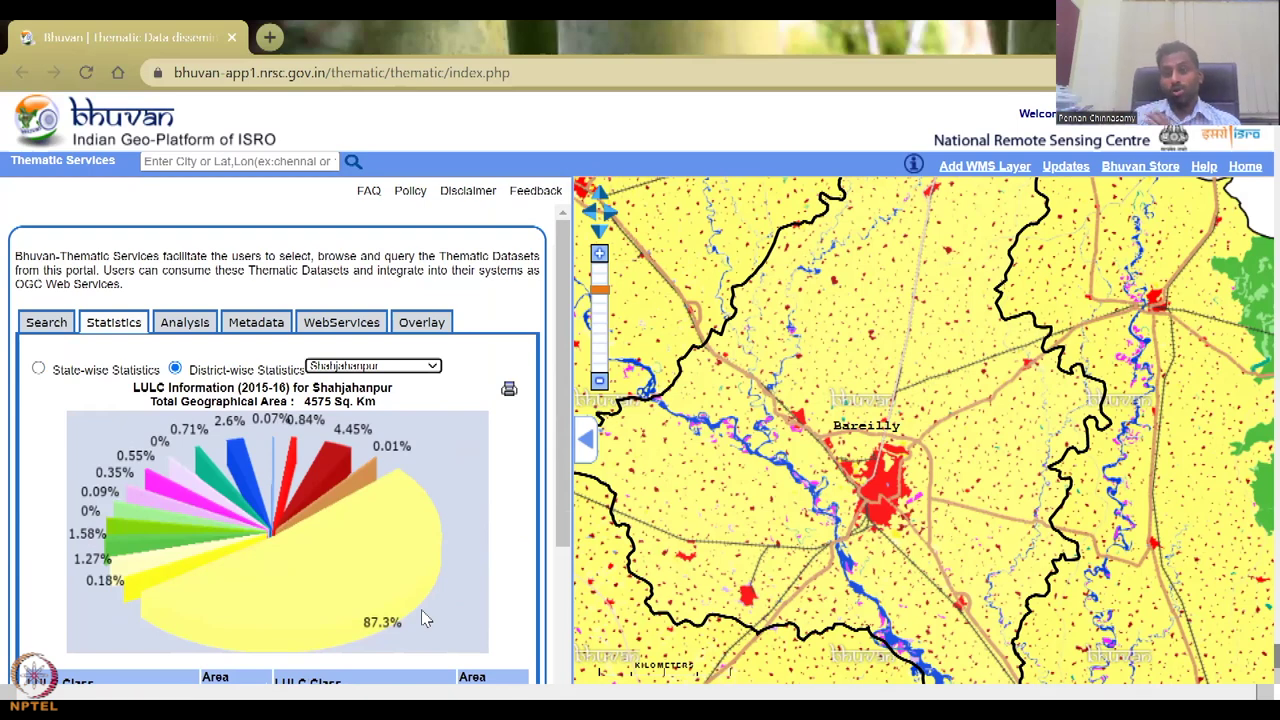
- Show Uttar Pradesh state-wise statistics, scroll its LULC table, and open the print preview
click(38, 369)
scroll(475, 516, down, 3)
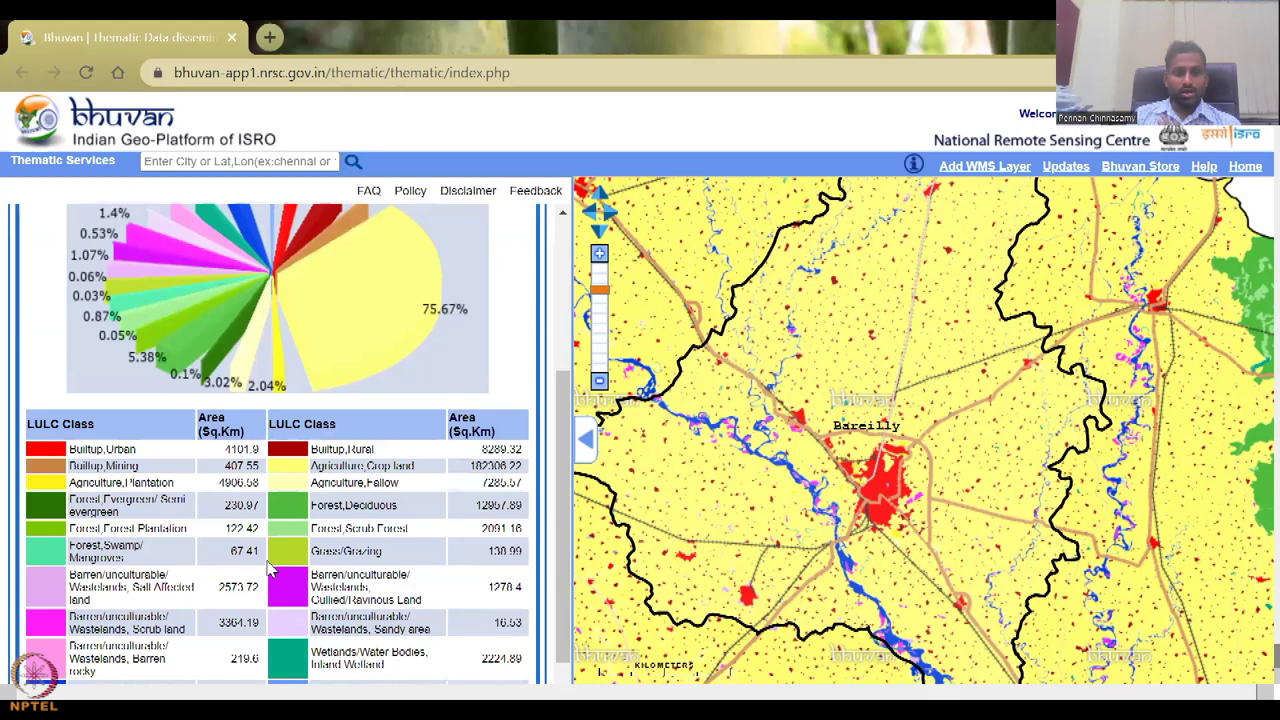
scroll(258, 472, down, 1)
scroll(410, 505, up, 4)
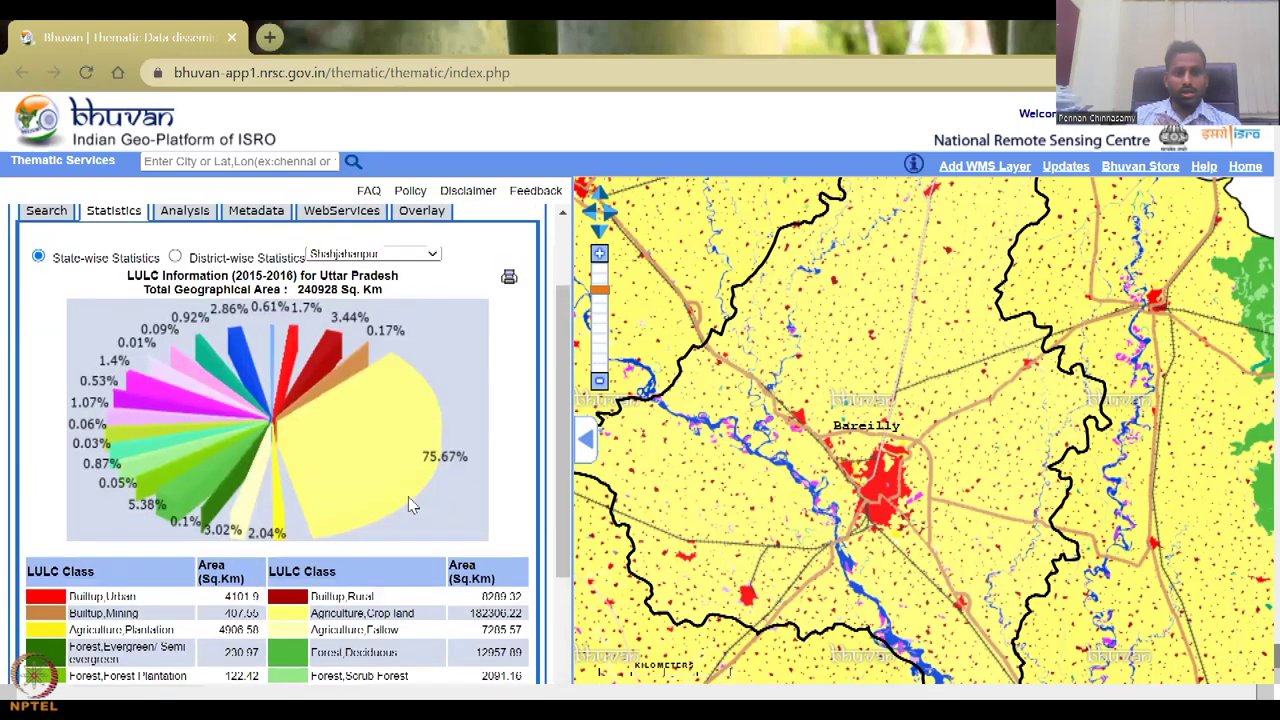
scroll(412, 540, down, 4)
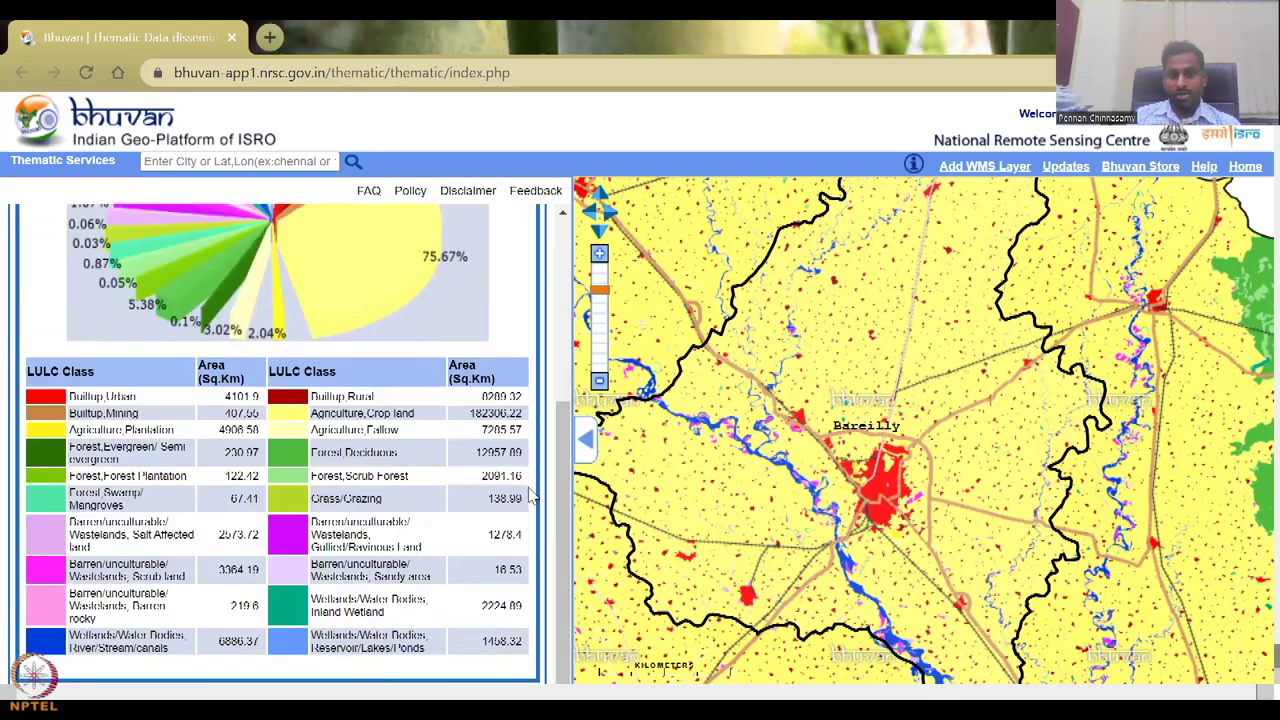
scroll(445, 440, up, 2)
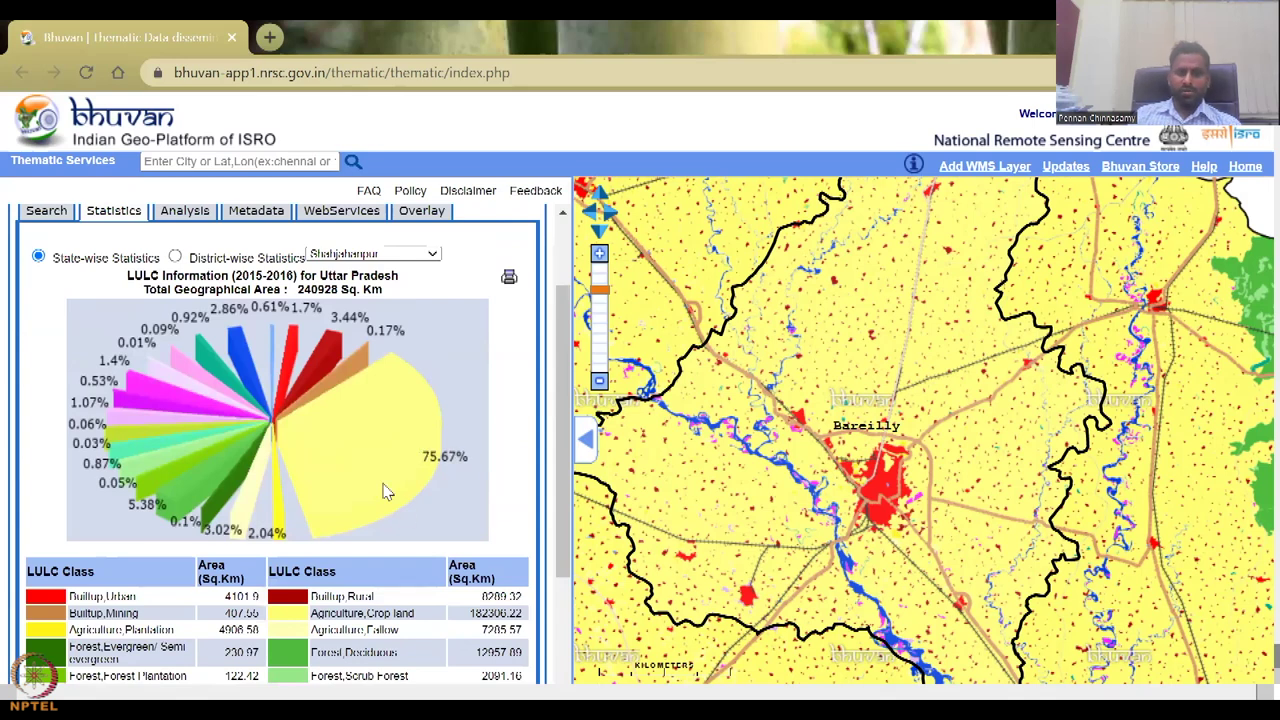
scroll(388, 492, down, 2)
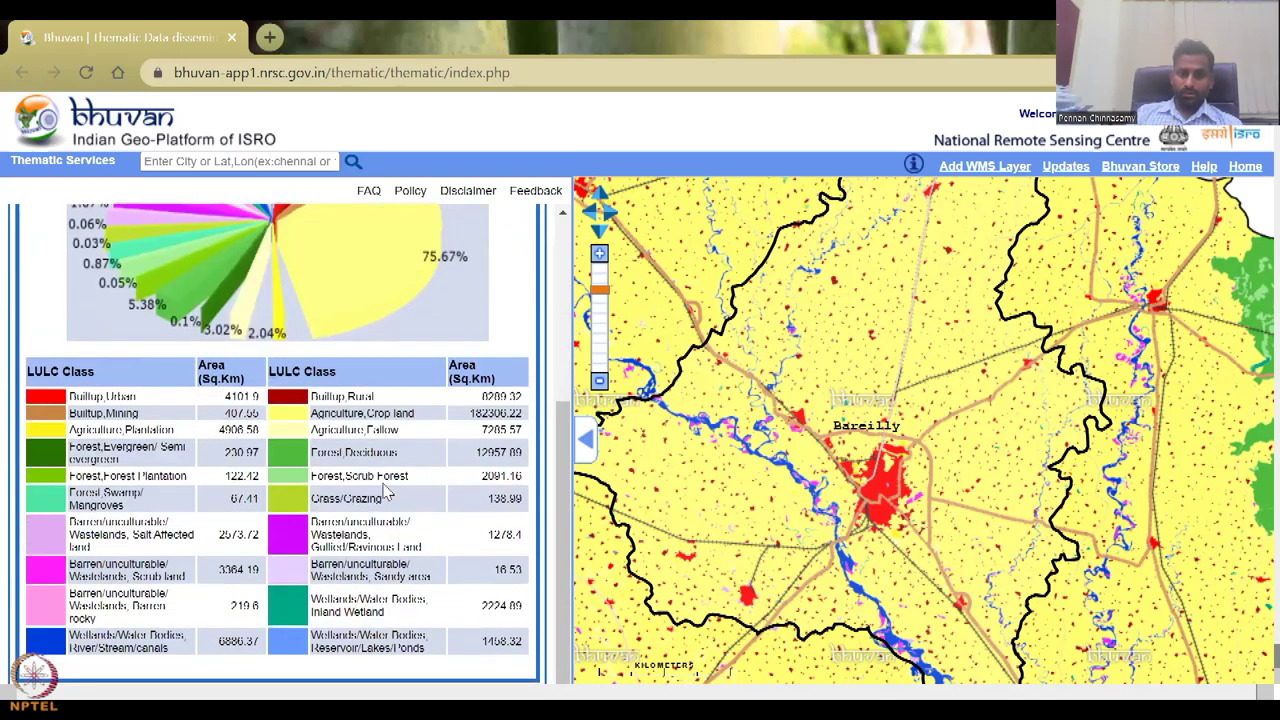
scroll(388, 492, up, 2)
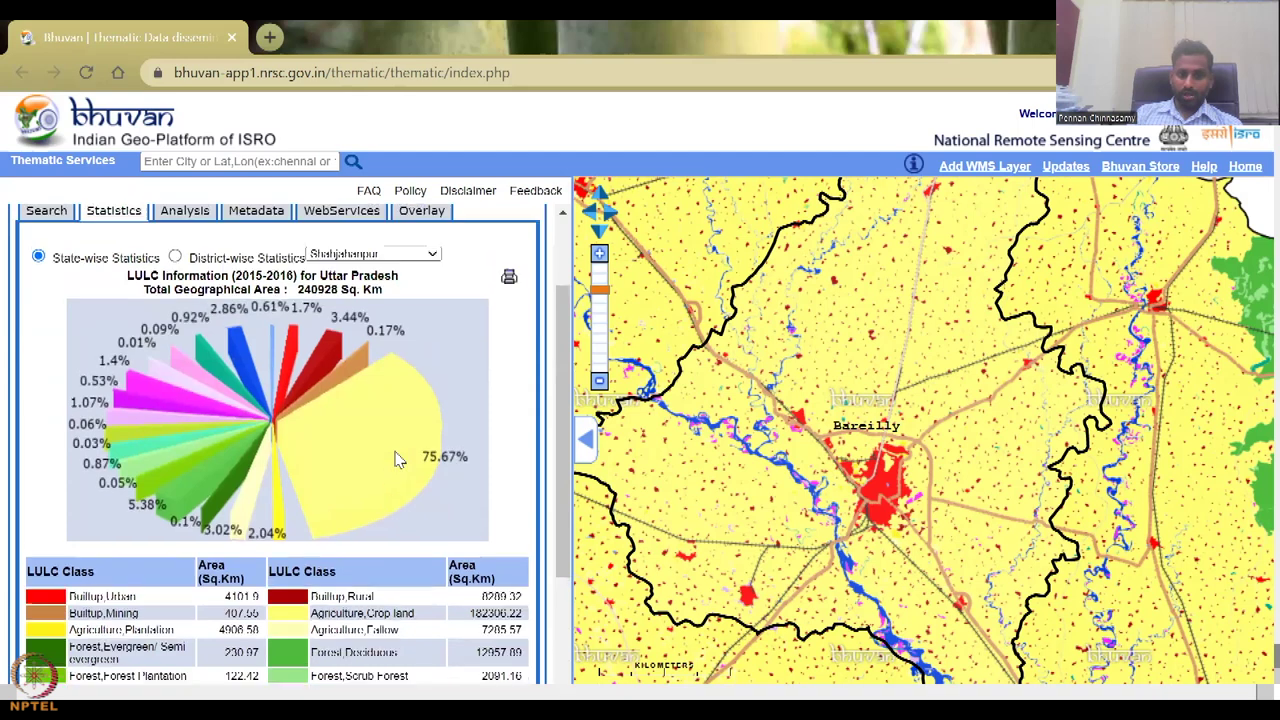
click(509, 280)
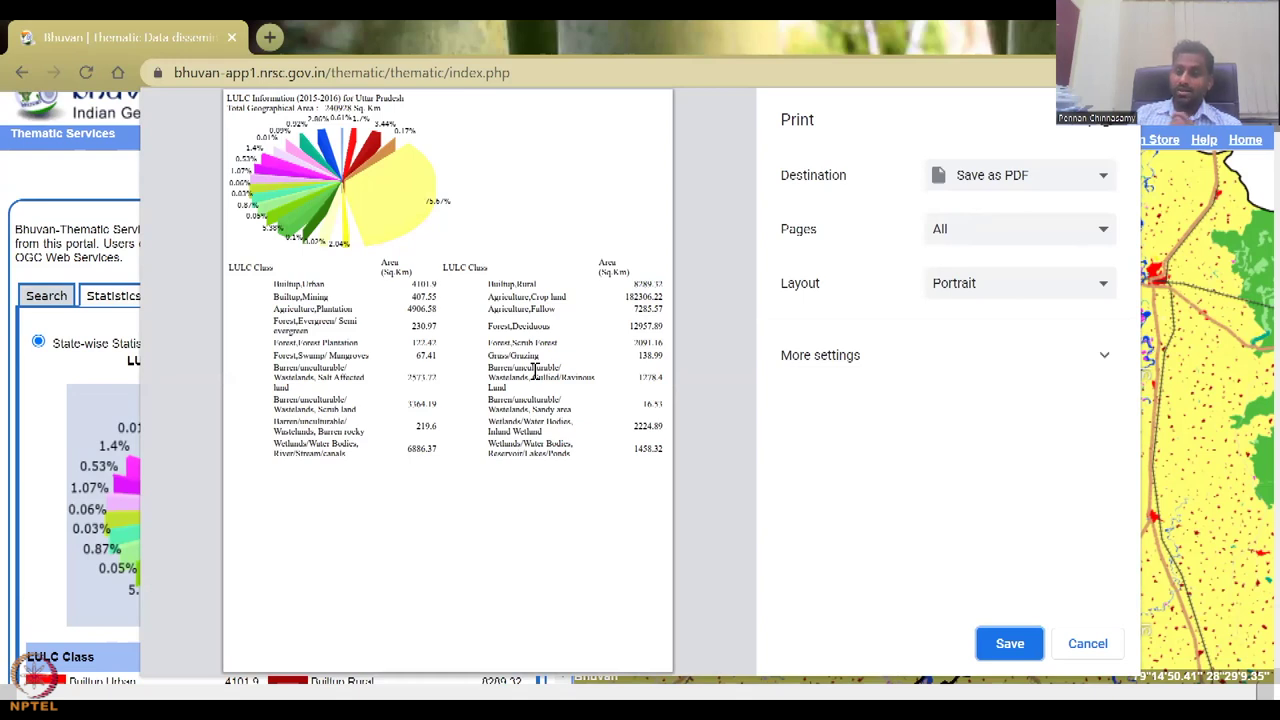
- Cancel the Chrome print preview without saving the PDF
click(1087, 644)
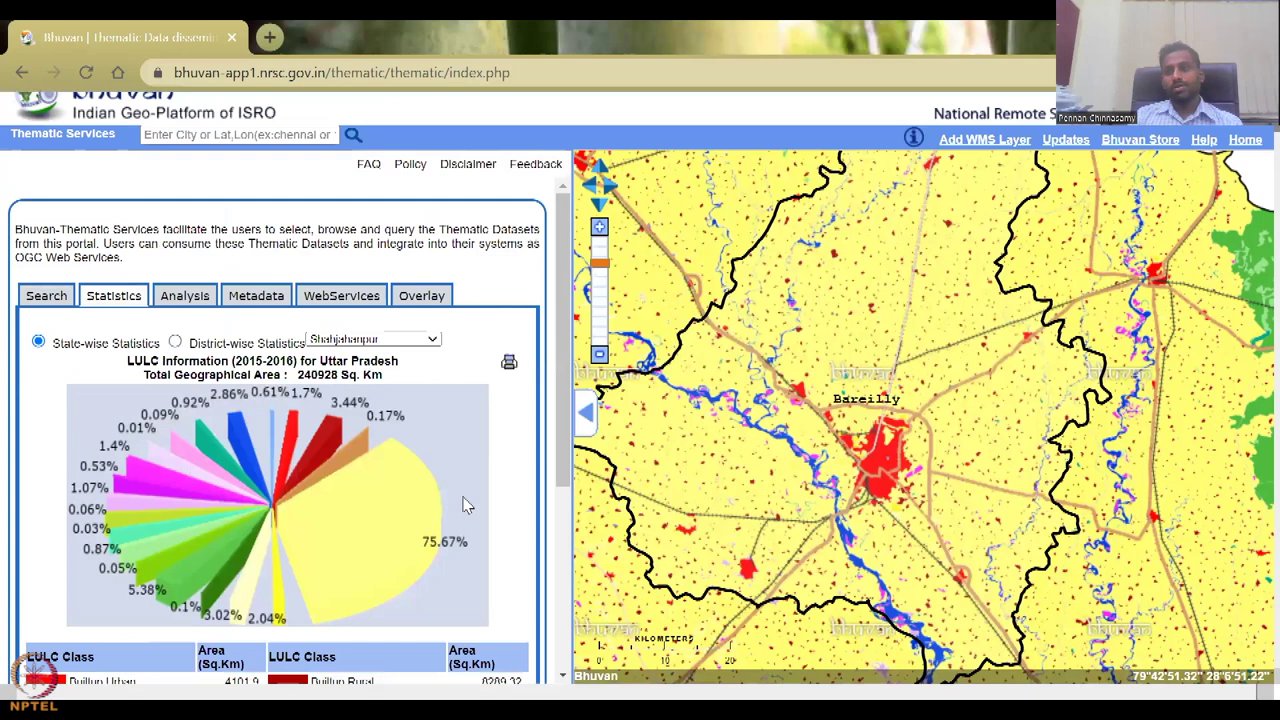
- In Analysis, draw a five-vertex AOI polygon along the river south-west of Bareilly
click(196, 302)
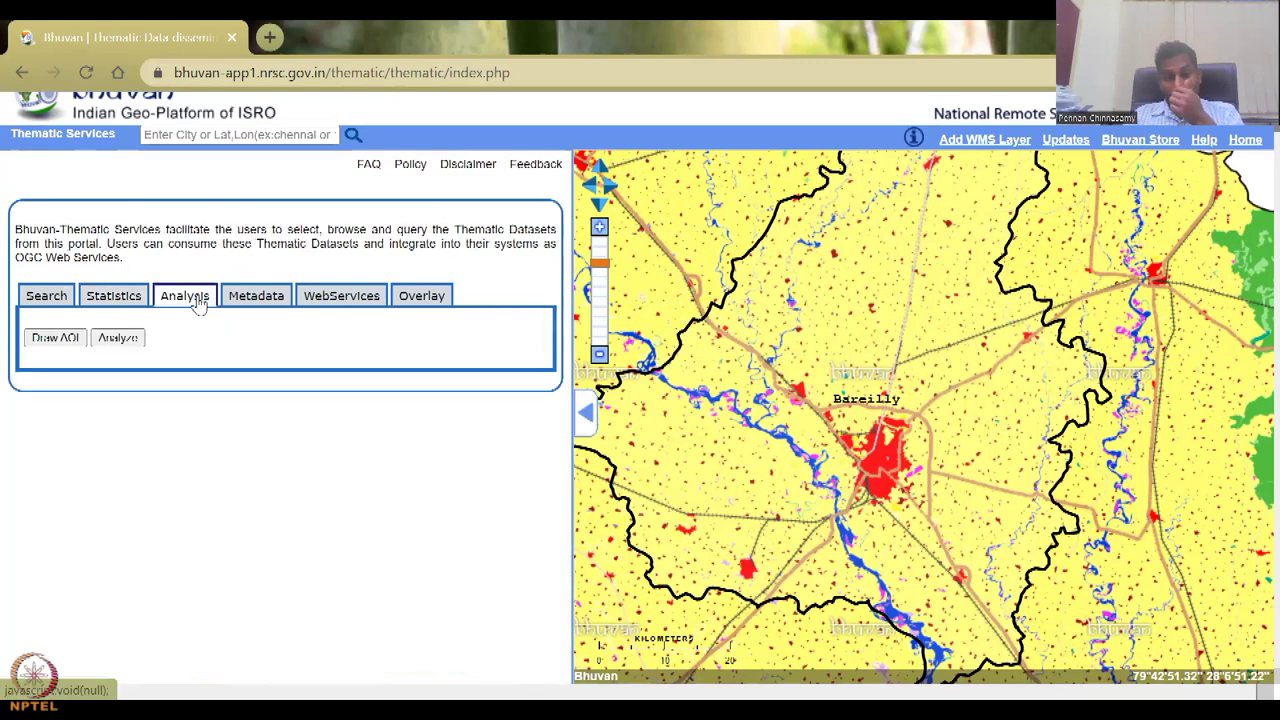
click(42, 342)
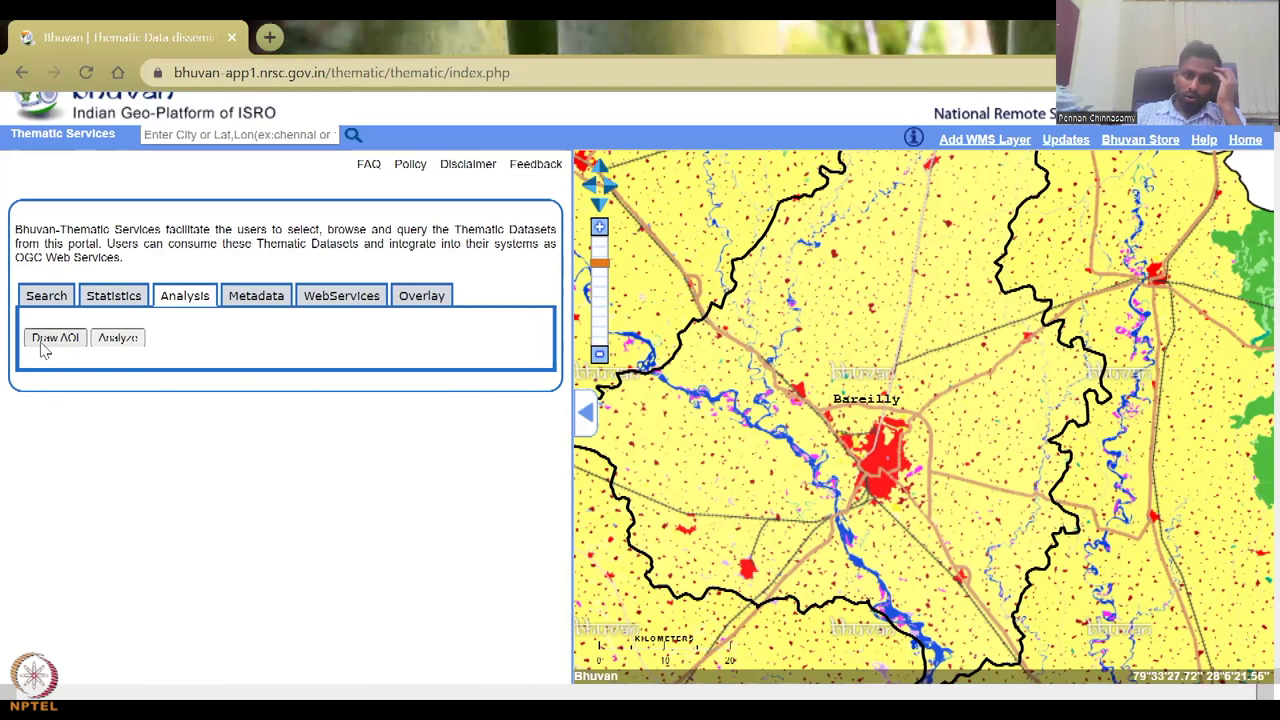
click(664, 414)
click(760, 465)
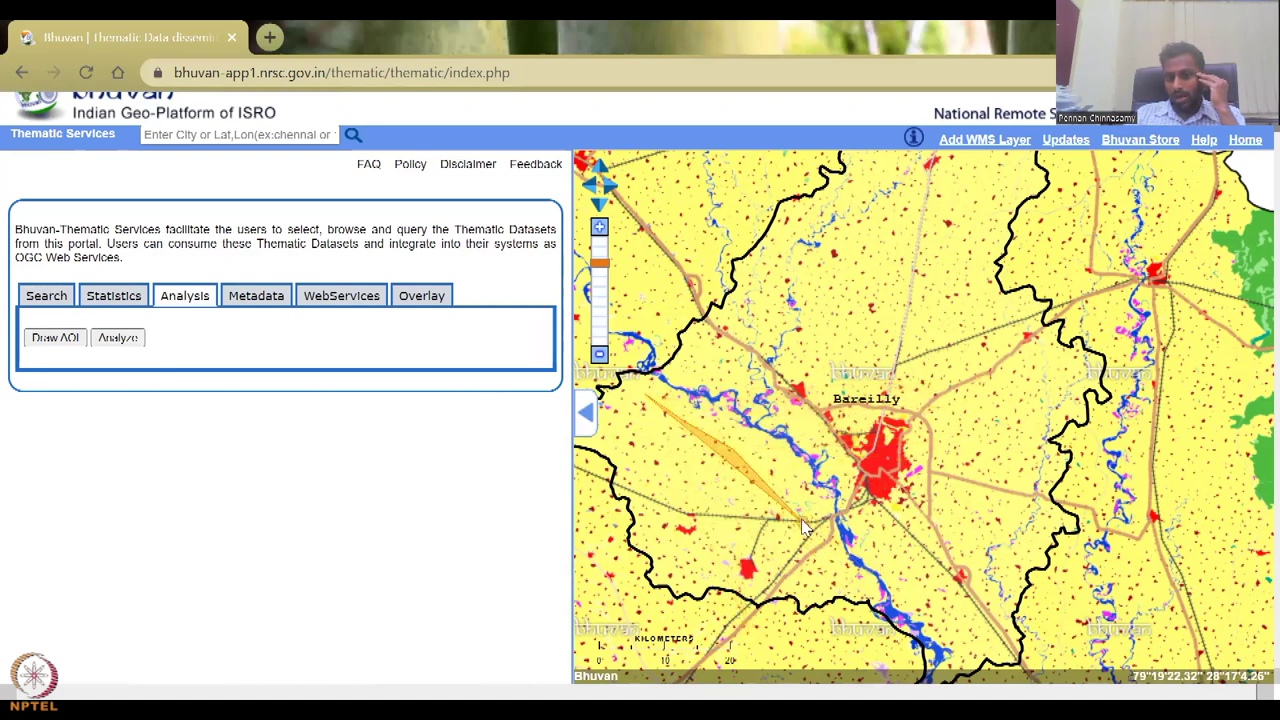
click(852, 601)
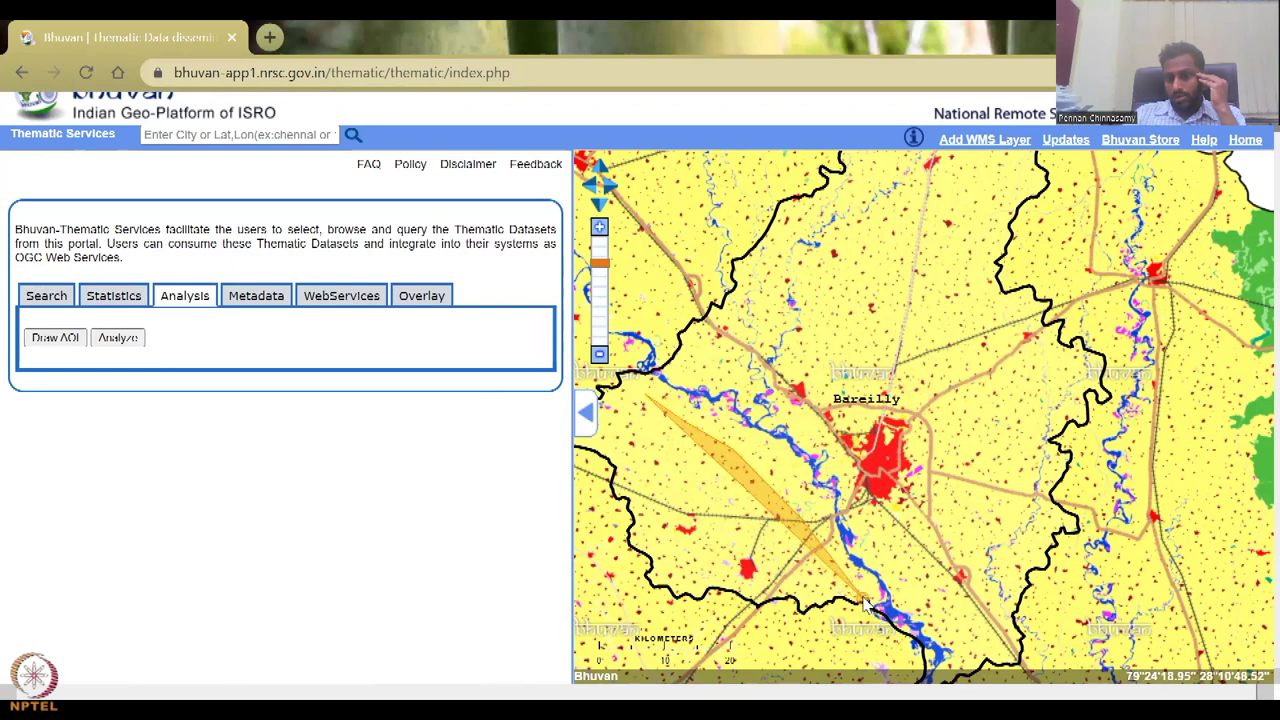
click(912, 582)
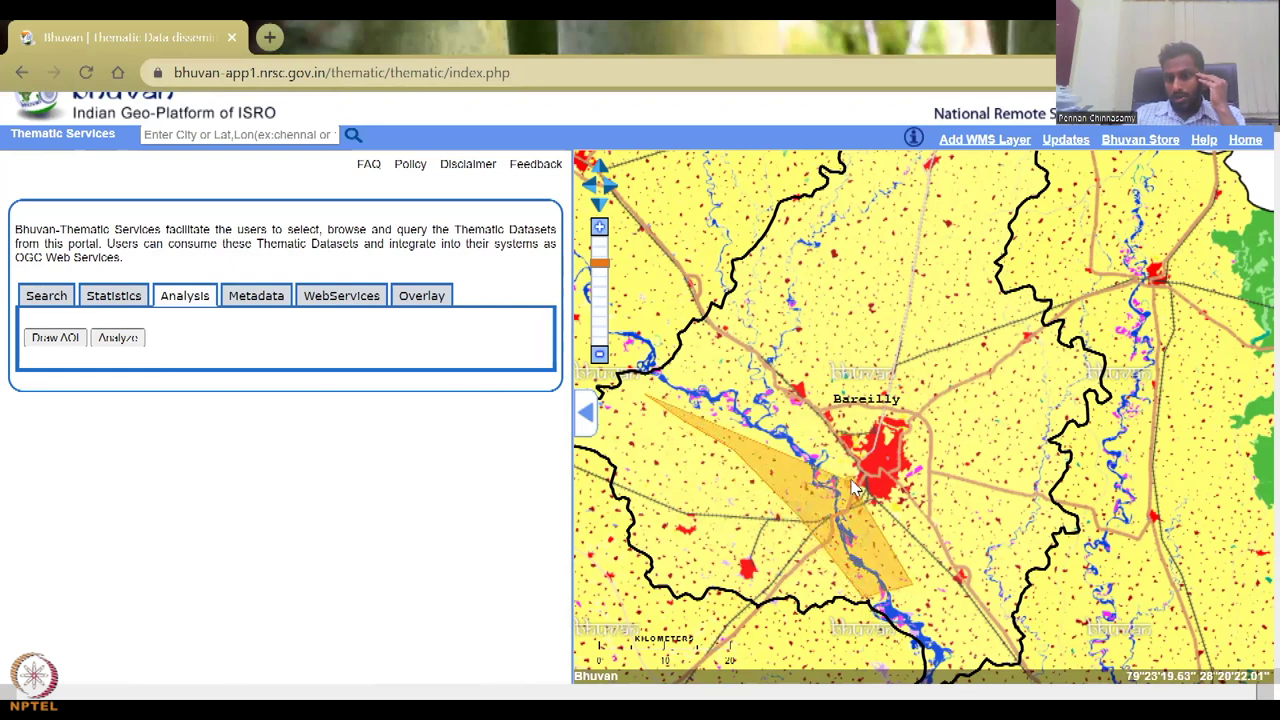
click(820, 430)
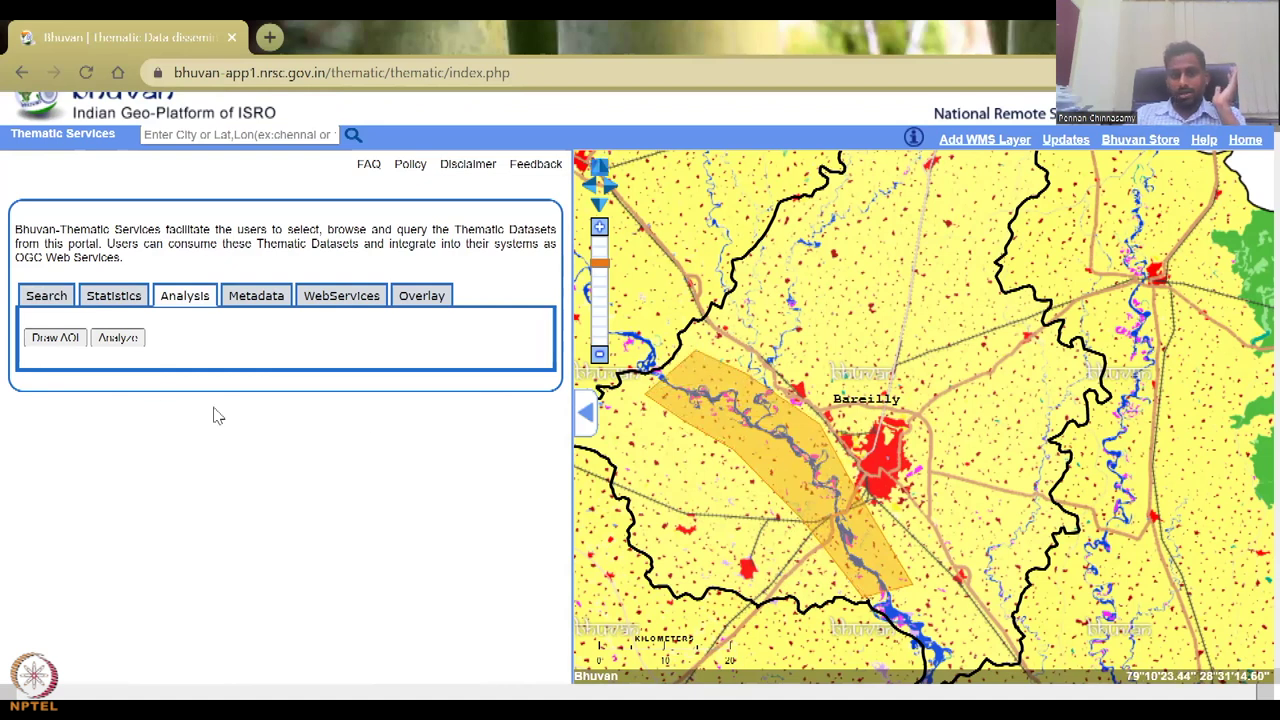
- Analyze the AOI and read the LULC Spatial Analysis Report for the 477.964 sq km area
click(118, 338)
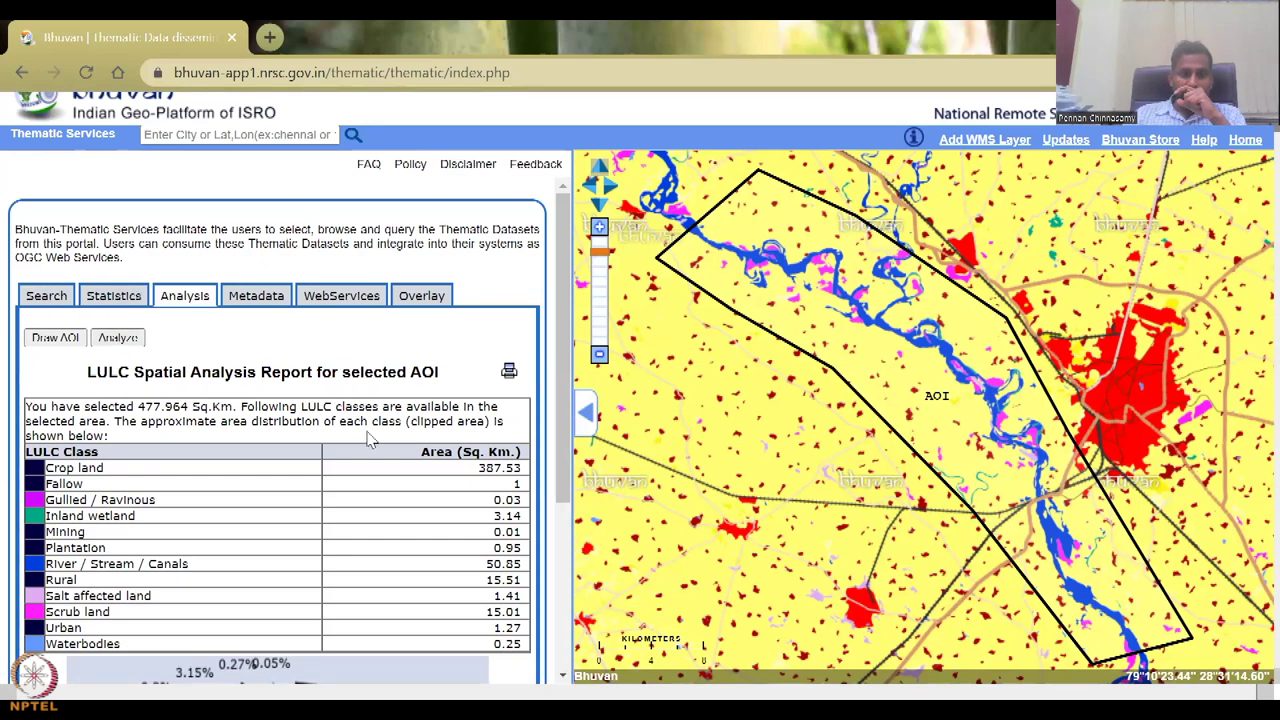
drag(73, 408, 168, 407)
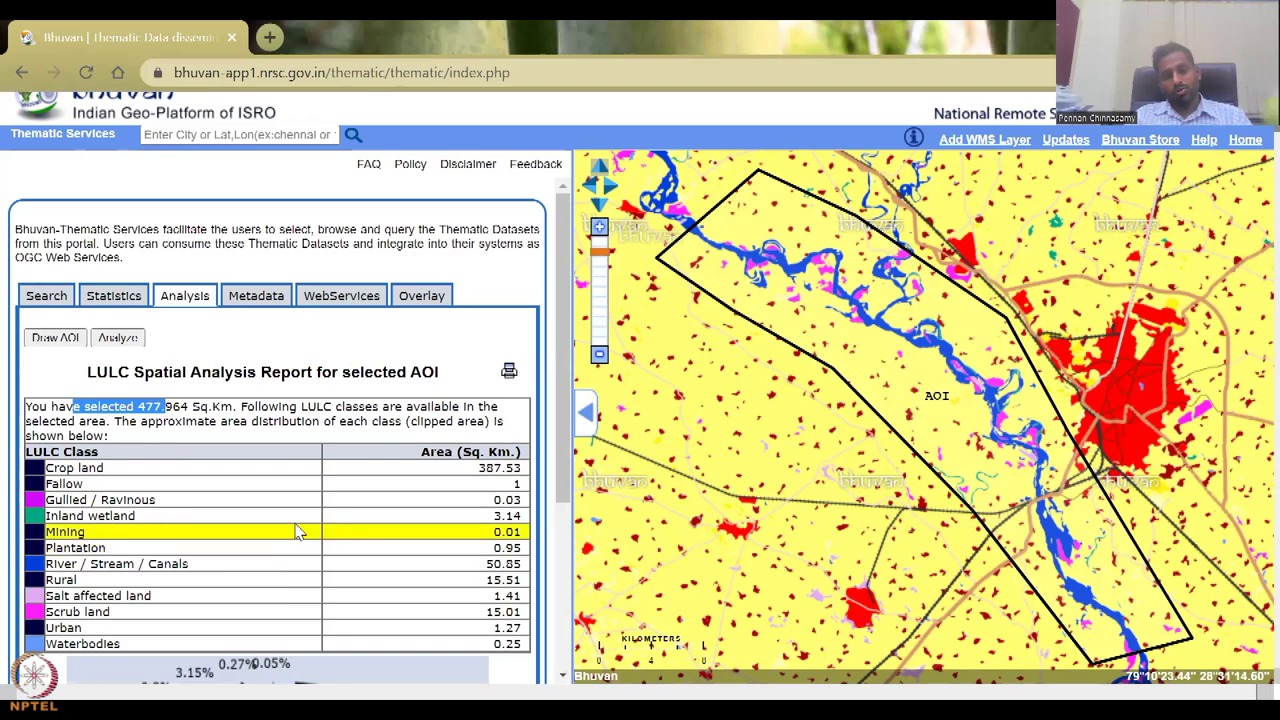
click(278, 474)
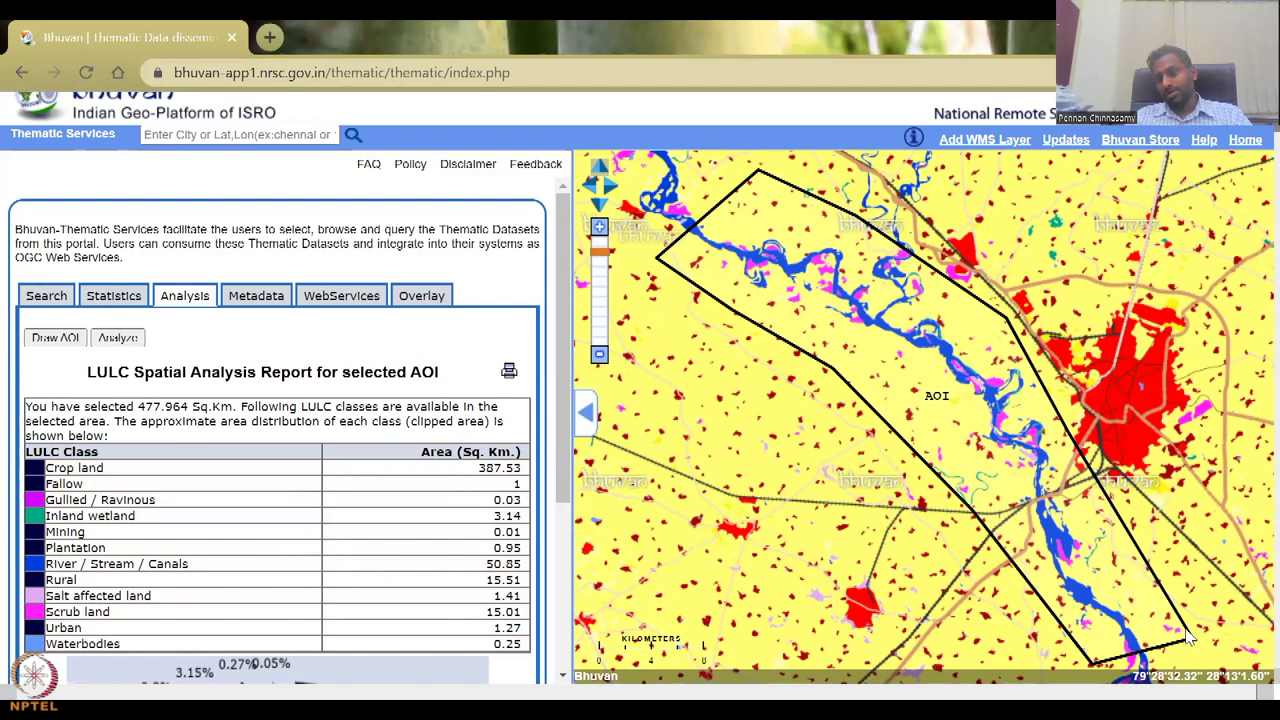
scroll(432, 582, down, 2)
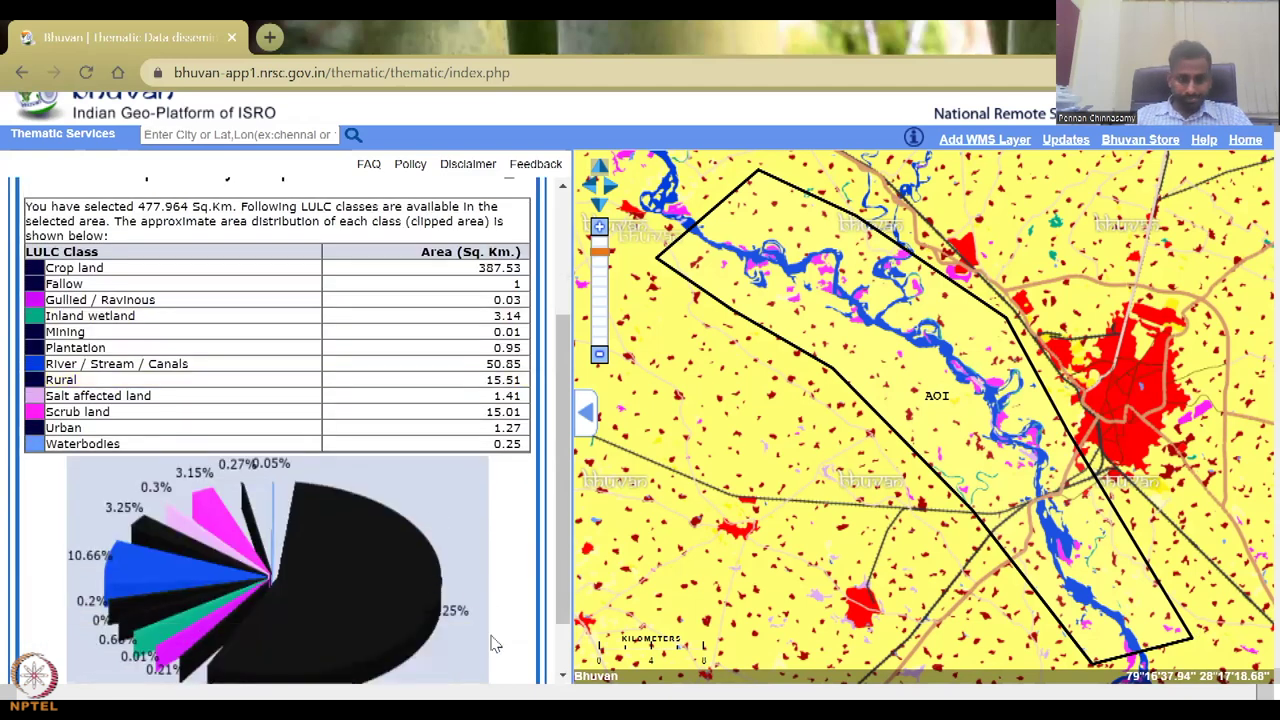
scroll(493, 643, down, 1)
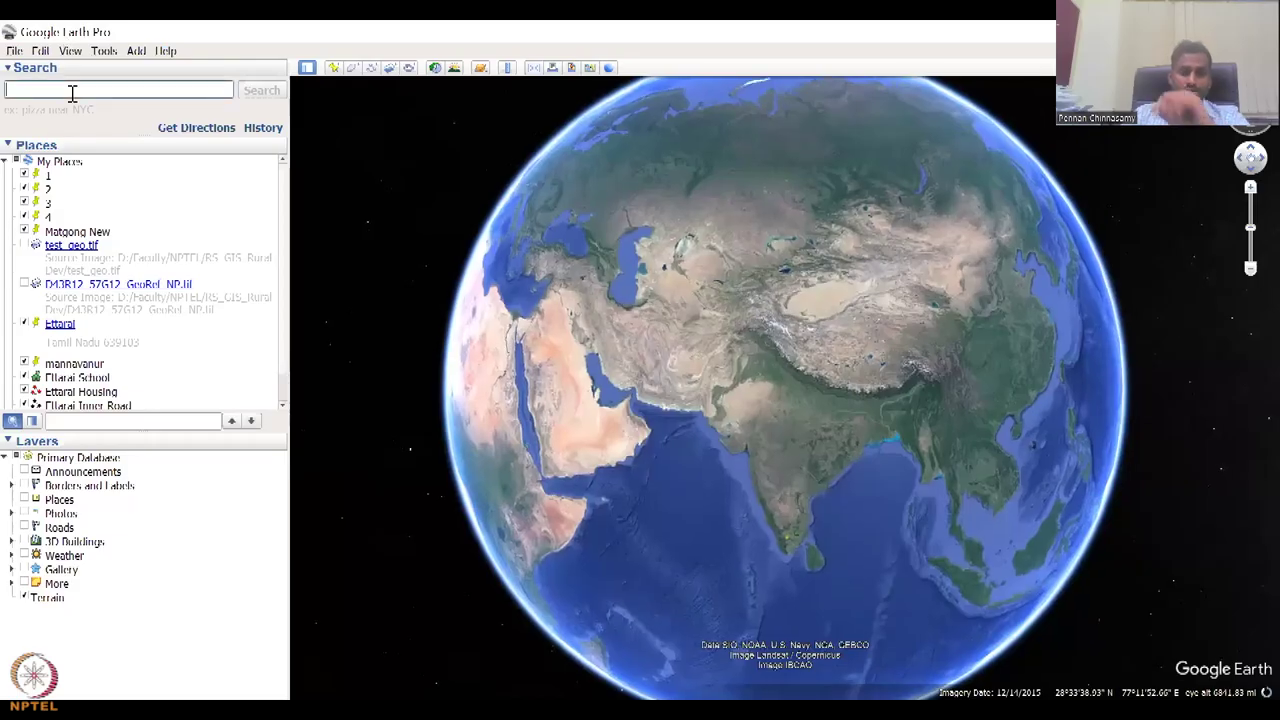
- Search 'bairc', pick 'Bareilly, Uttar Pradesh' from the suggestions and fly there
text(bair)
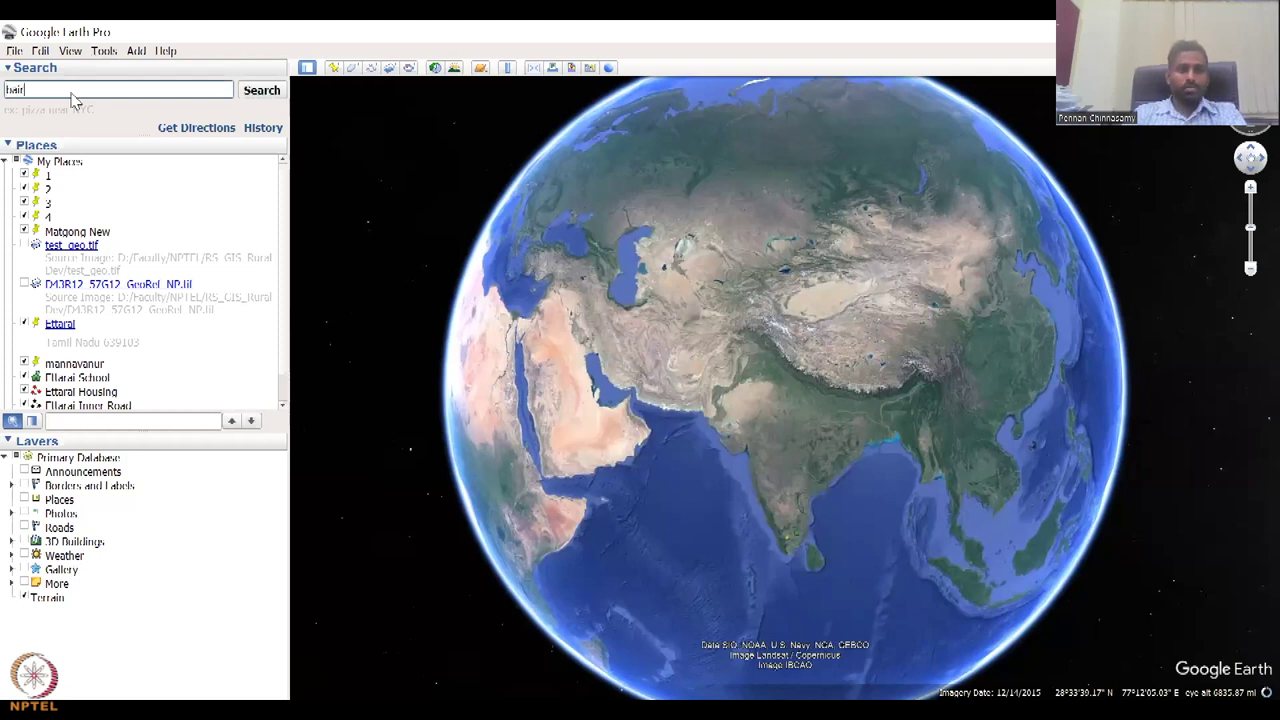
text(c)
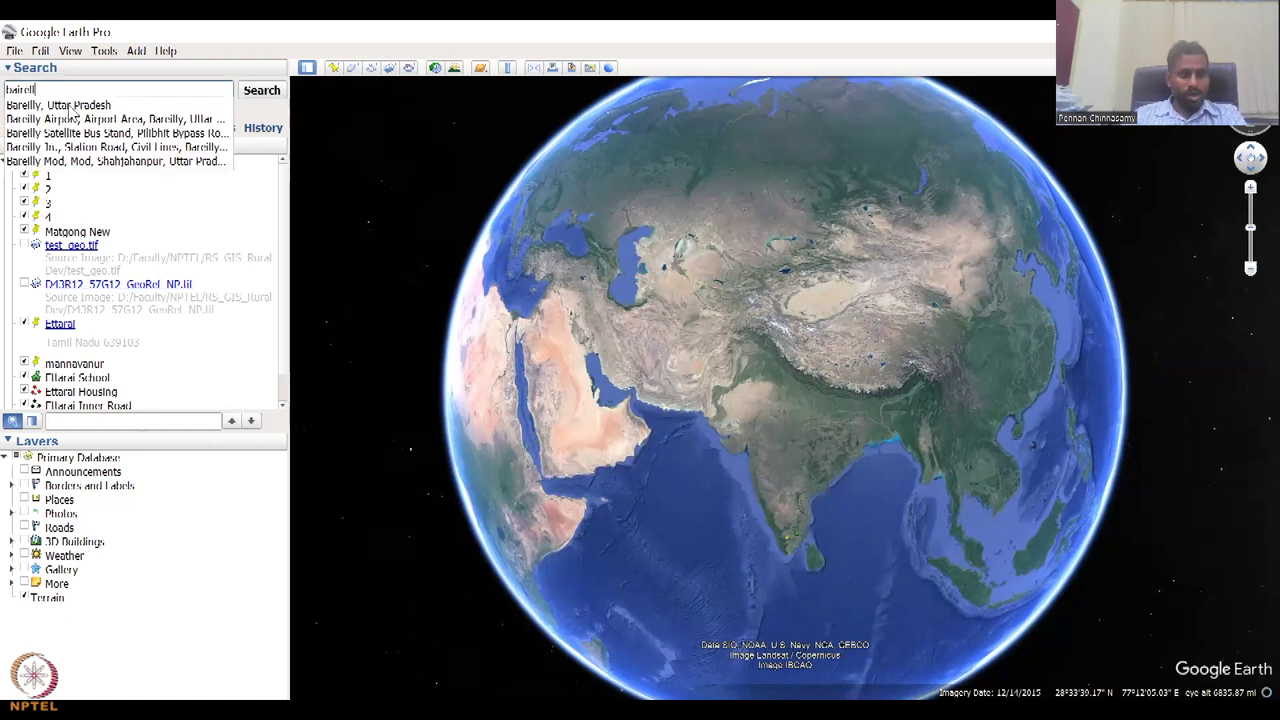
click(74, 108)
click(271, 94)
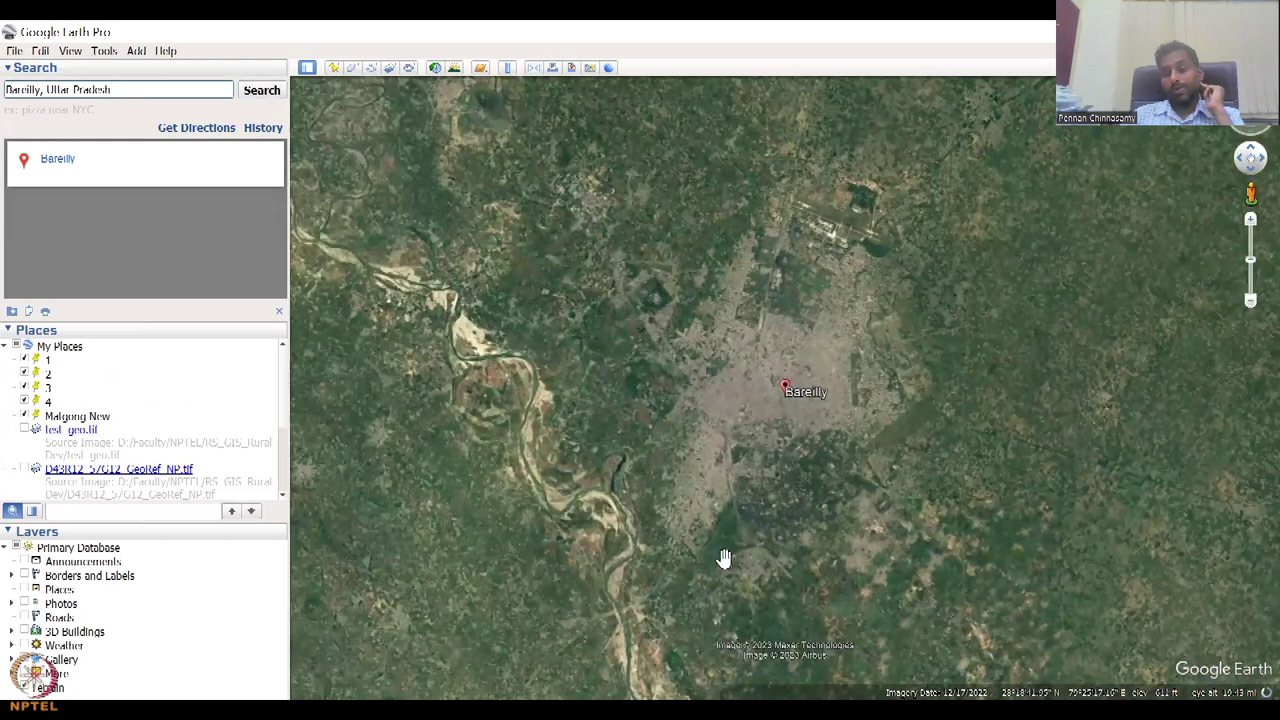
- Centre the river west of Bareilly and zoom in on its braided channel and sandbars
drag(743, 526, 718, 412)
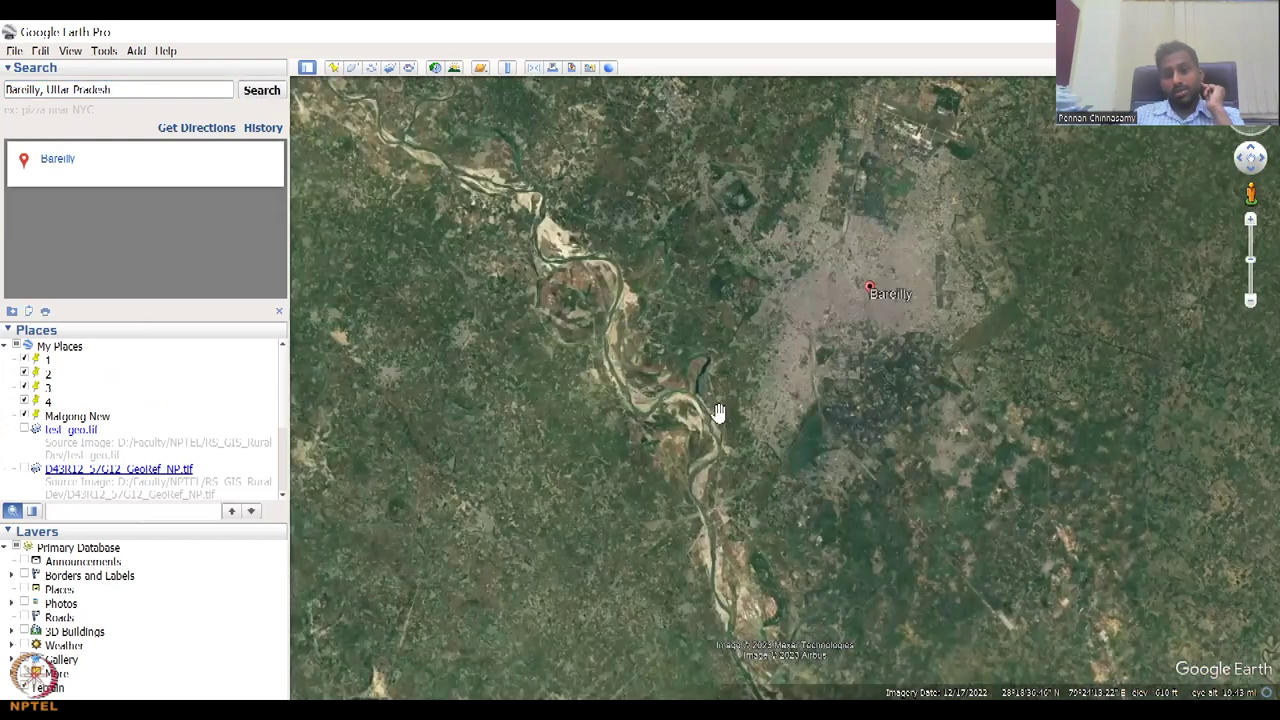
scroll(716, 412, up, 2)
scroll(702, 382, up, 2)
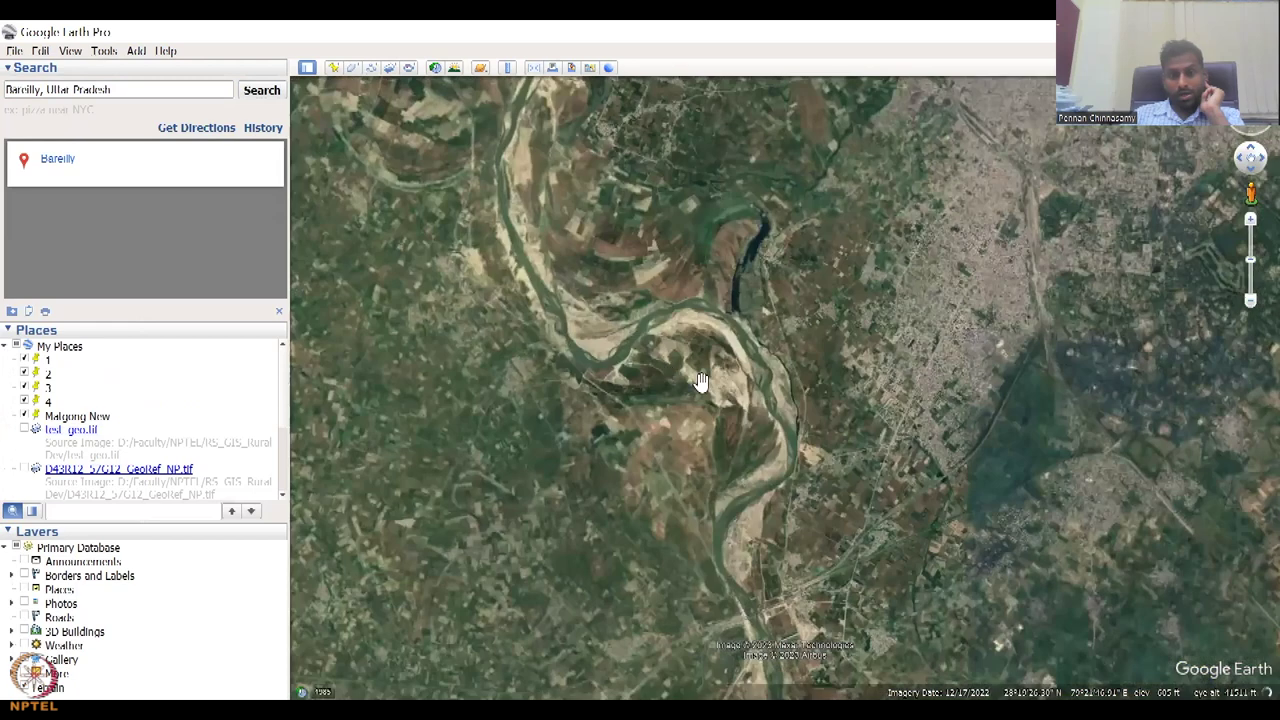
scroll(725, 510, up, 2)
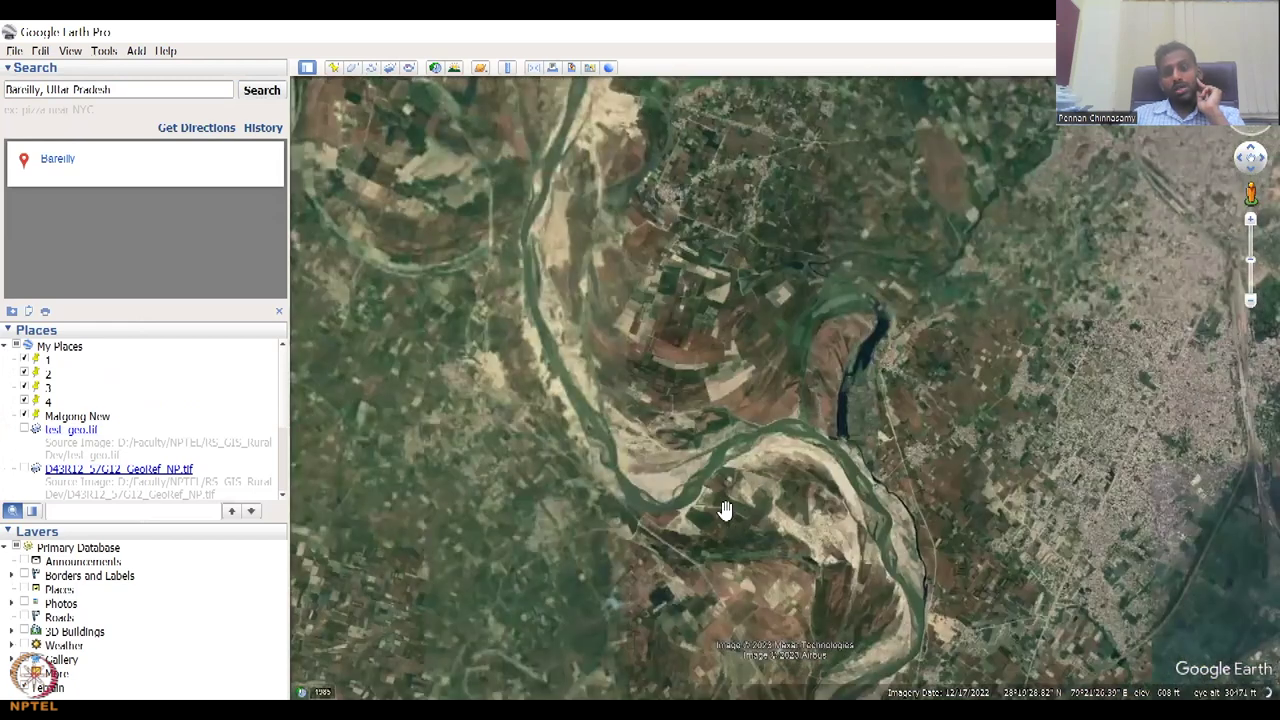
scroll(769, 452, up, 2)
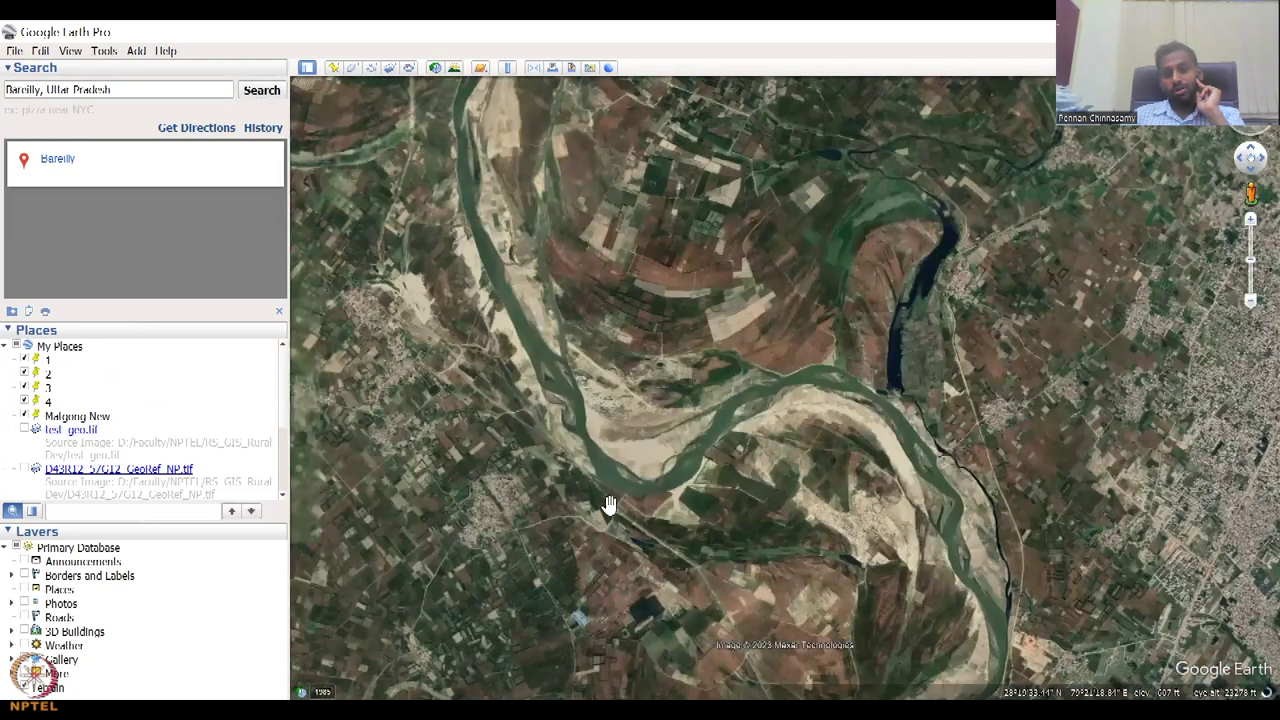
scroll(567, 445, up, 2)
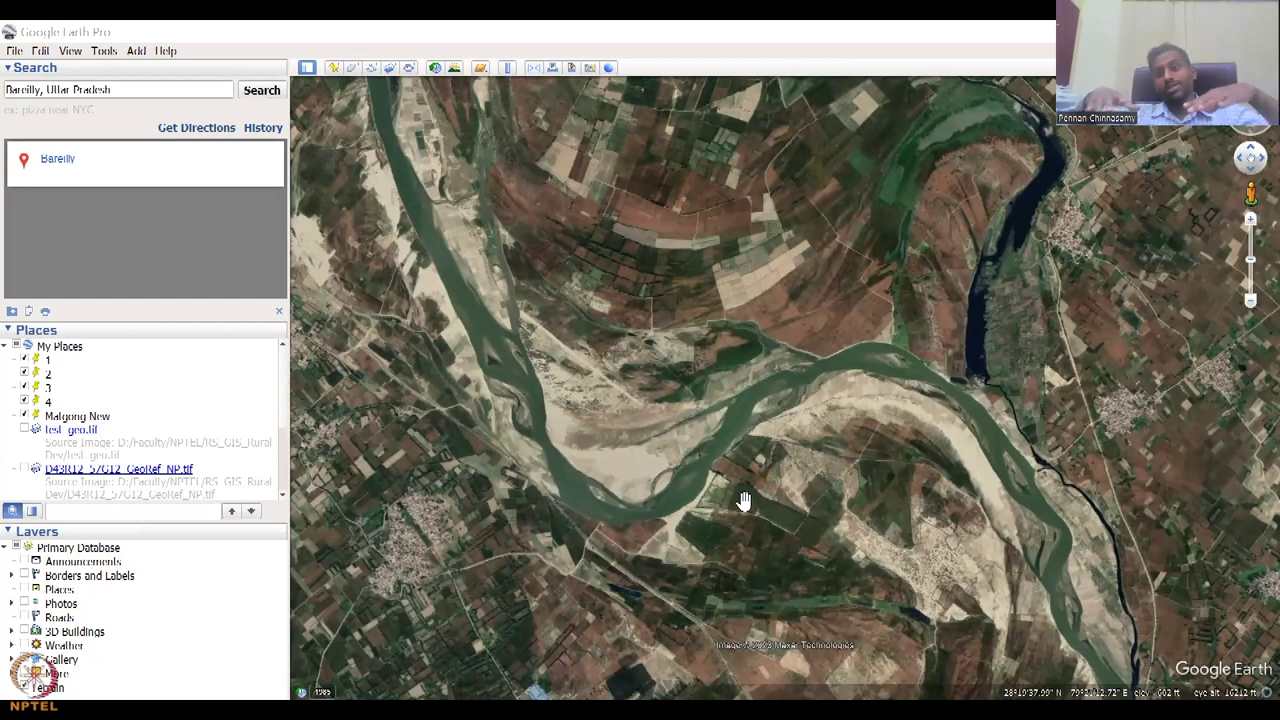
click(614, 344)
click(890, 553)
click(422, 374)
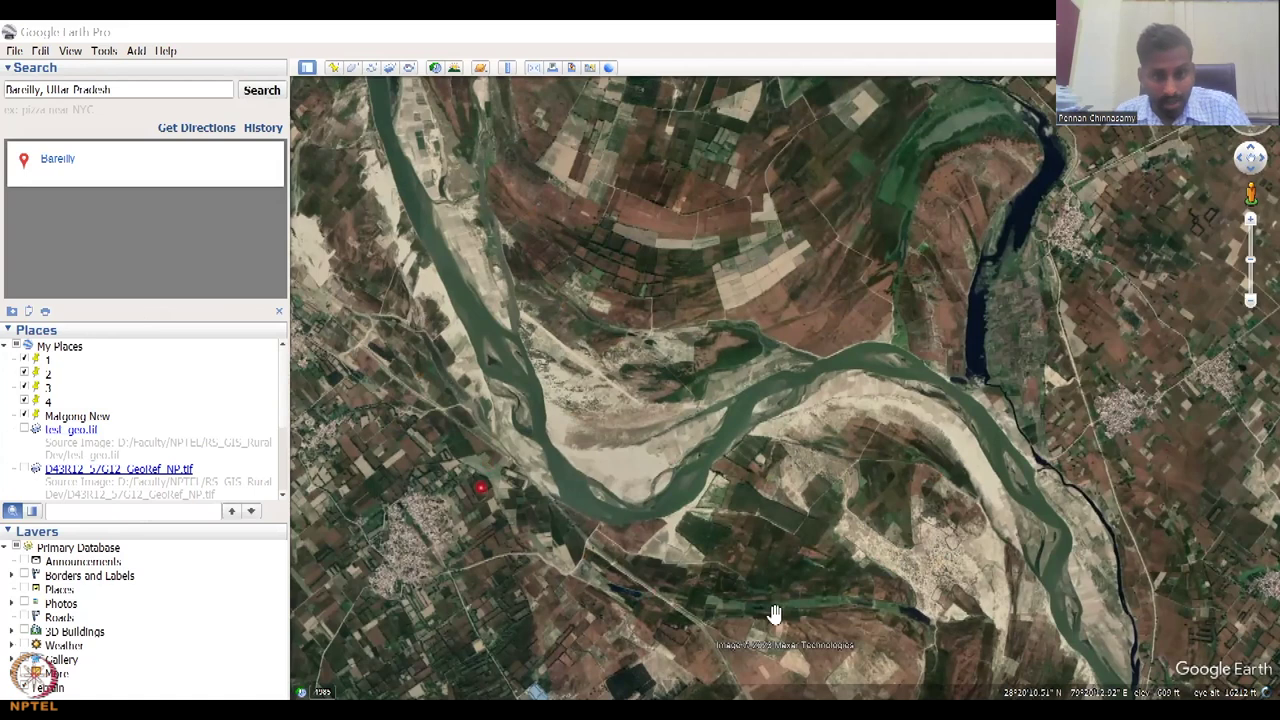
- Turn on historical imagery, jump to the 1985 imagery, then step forward to newer high-resolution dates
click(434, 69)
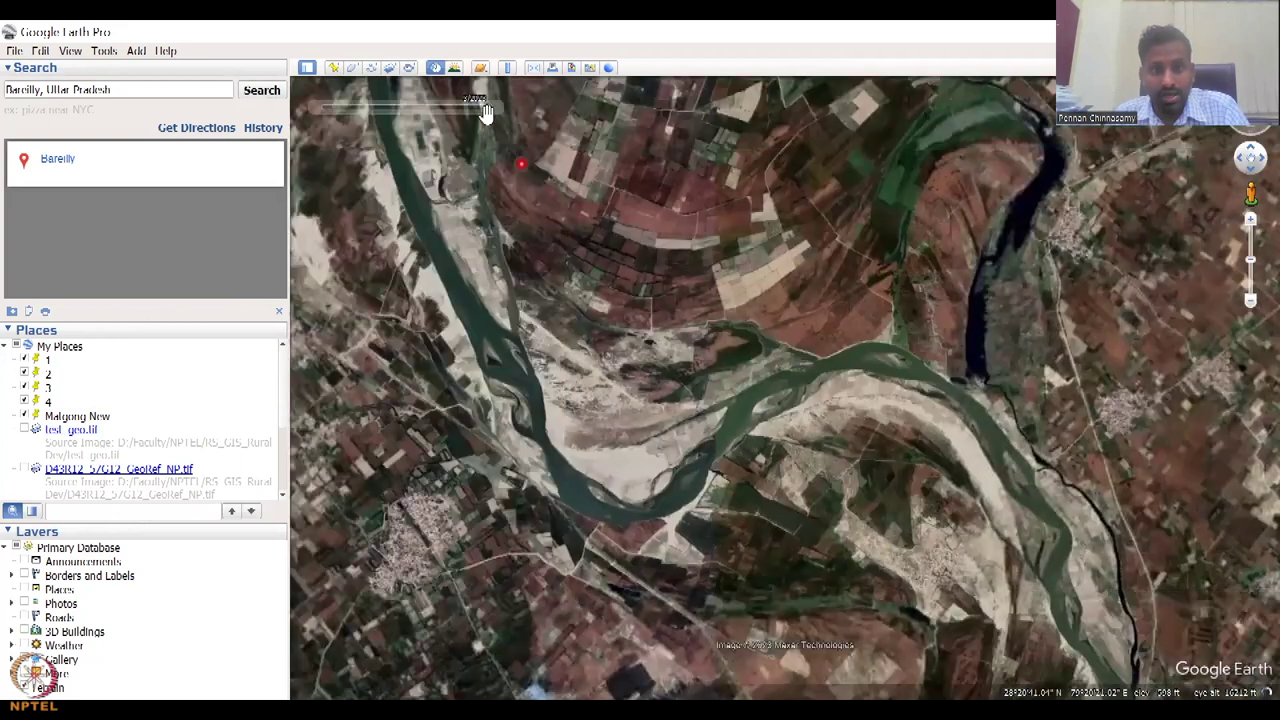
click(371, 110)
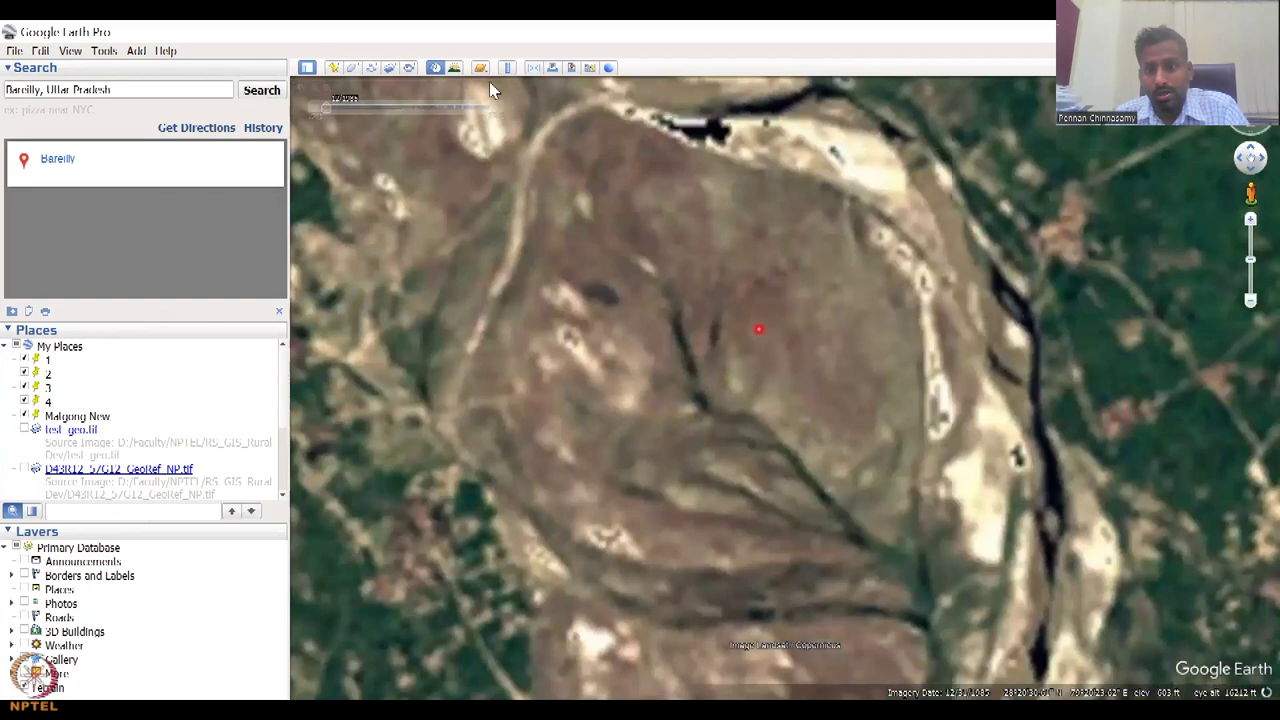
click(496, 112)
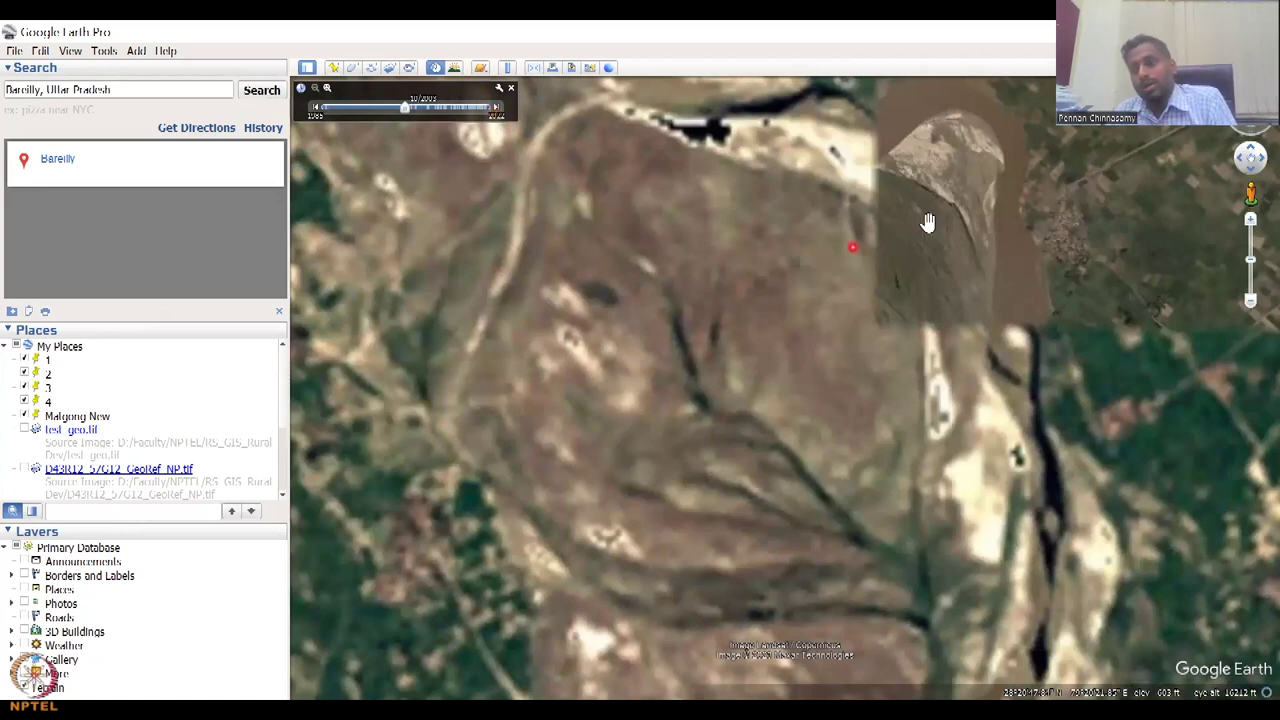
click(494, 112)
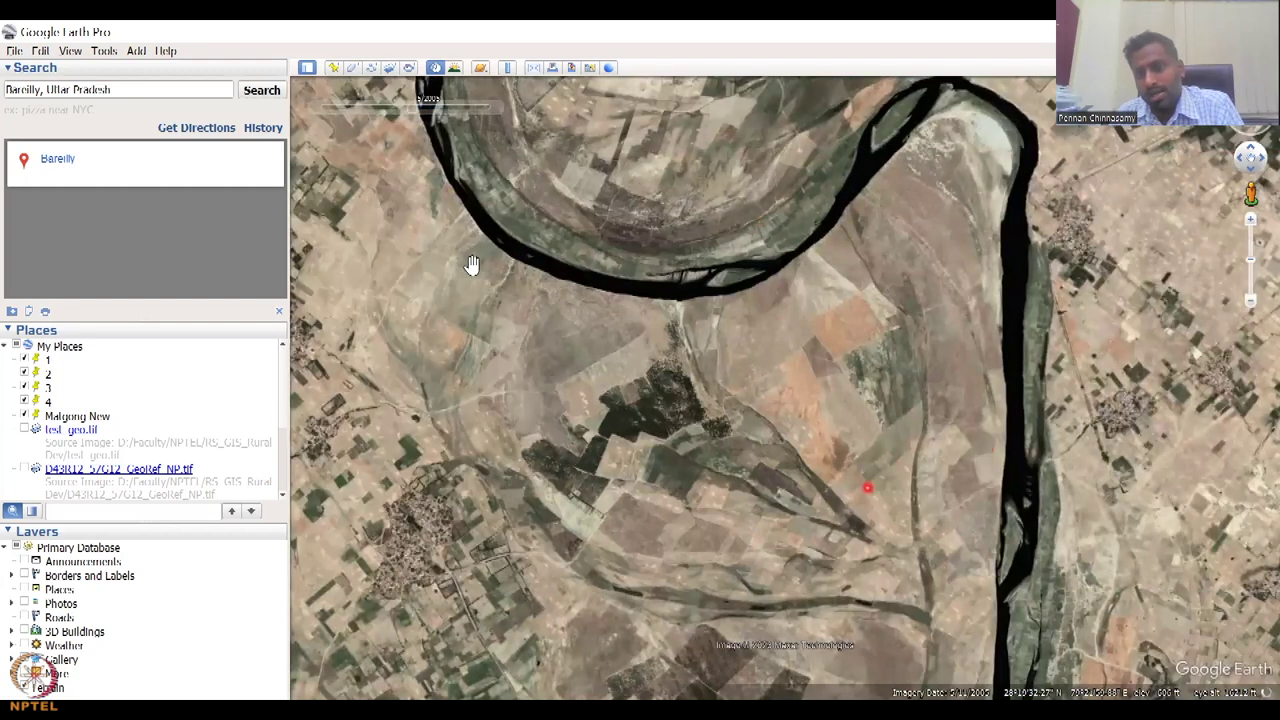
- Zoom in until the river channel fills the view, with striped fields on one bank and scrubland opposite
scroll(566, 294, up, 2)
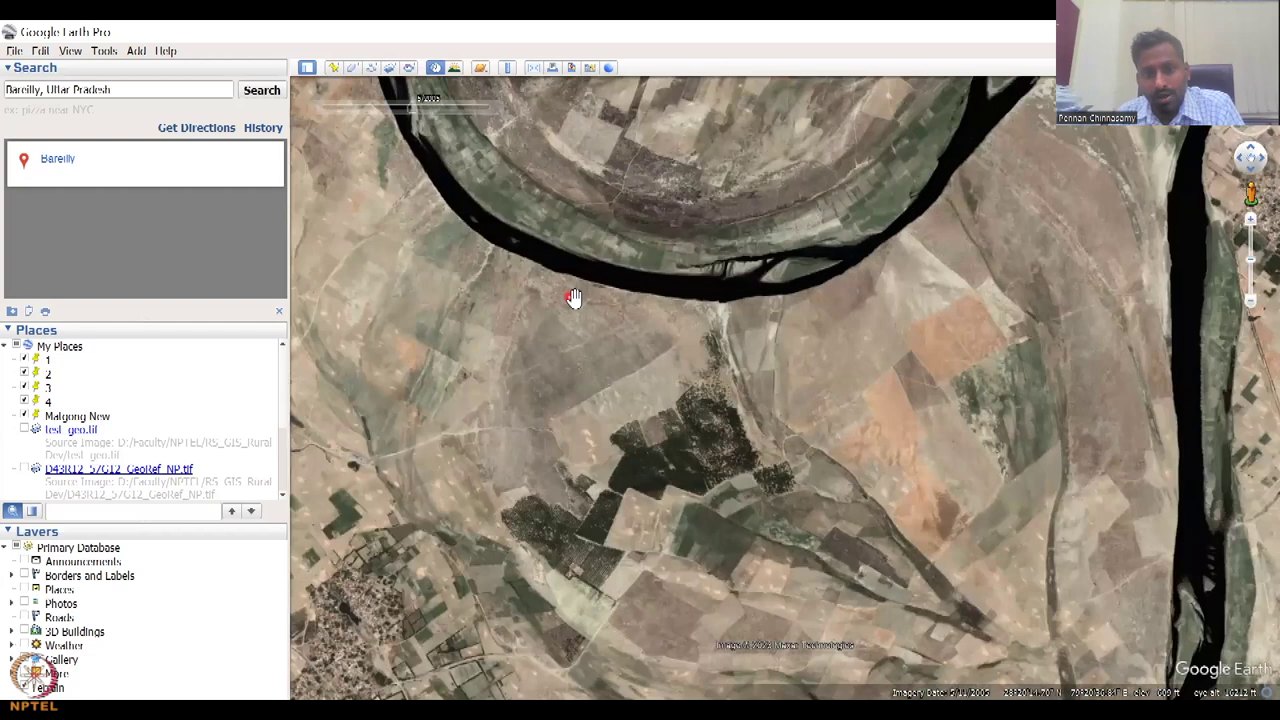
scroll(573, 297, up, 2)
scroll(889, 354, down, 2)
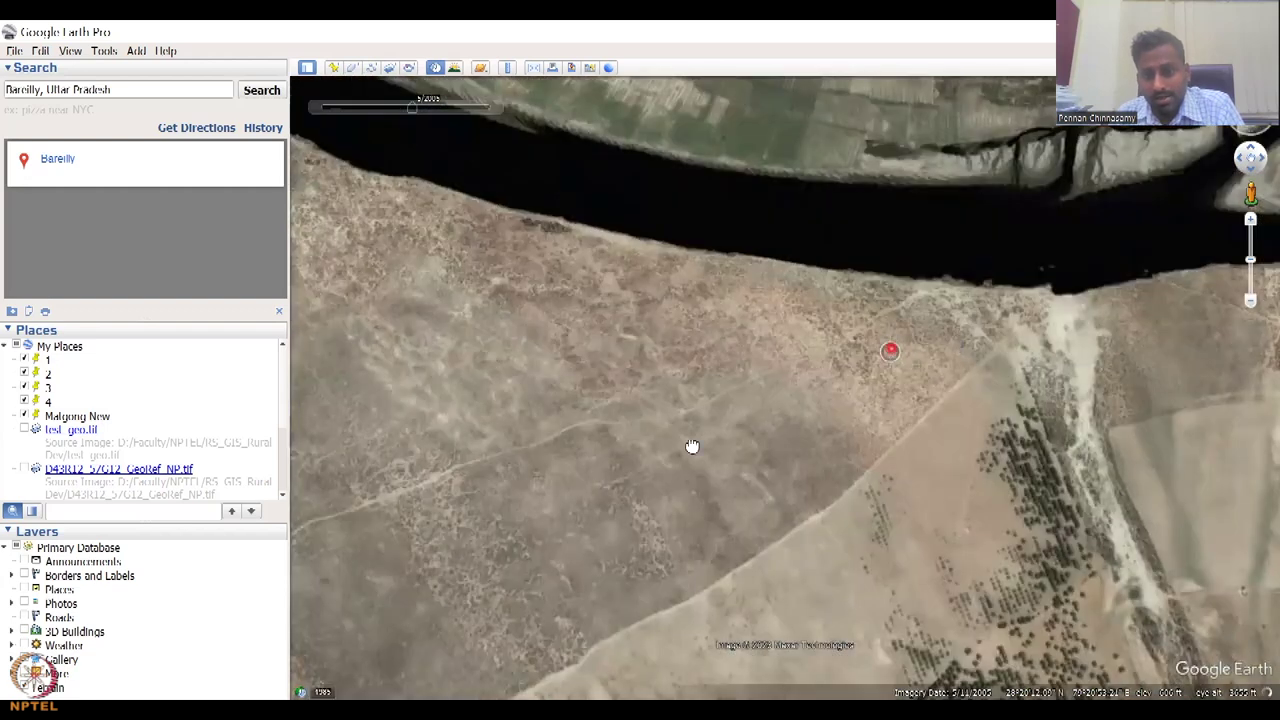
scroll(606, 457, up, 2)
scroll(1080, 385, down, 2)
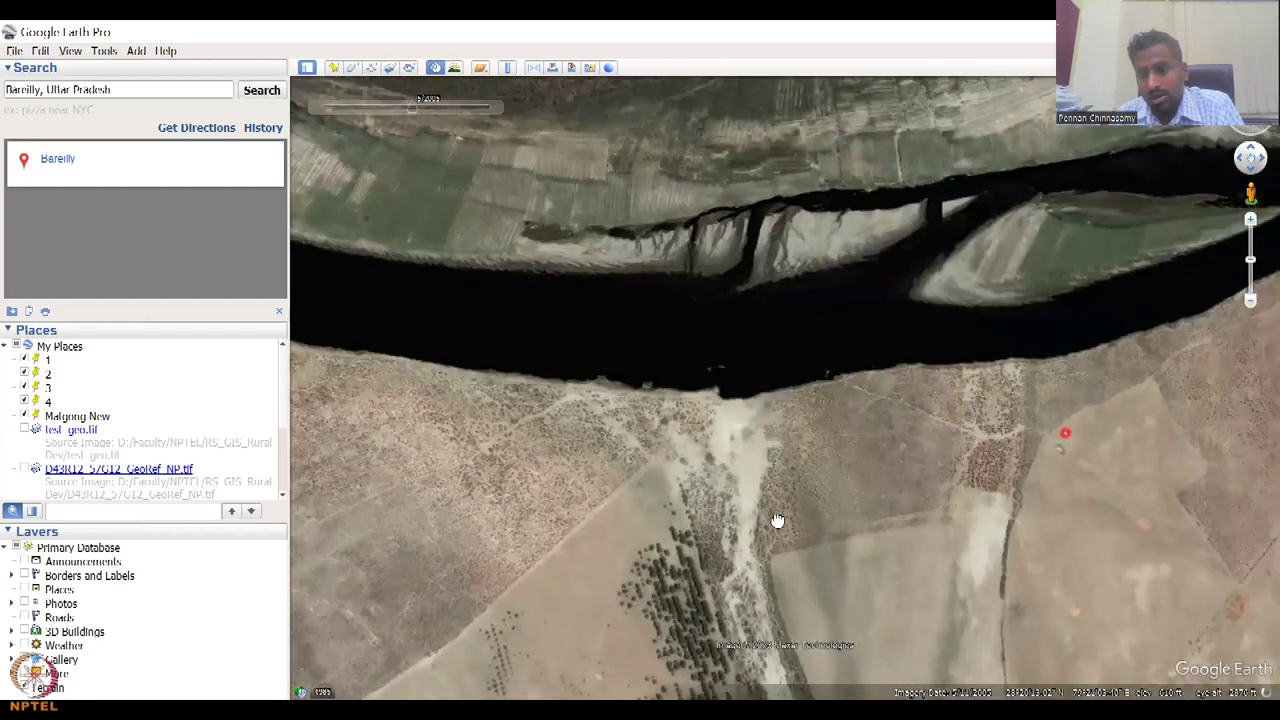
scroll(770, 520, up, 2)
scroll(618, 302, down, 1)
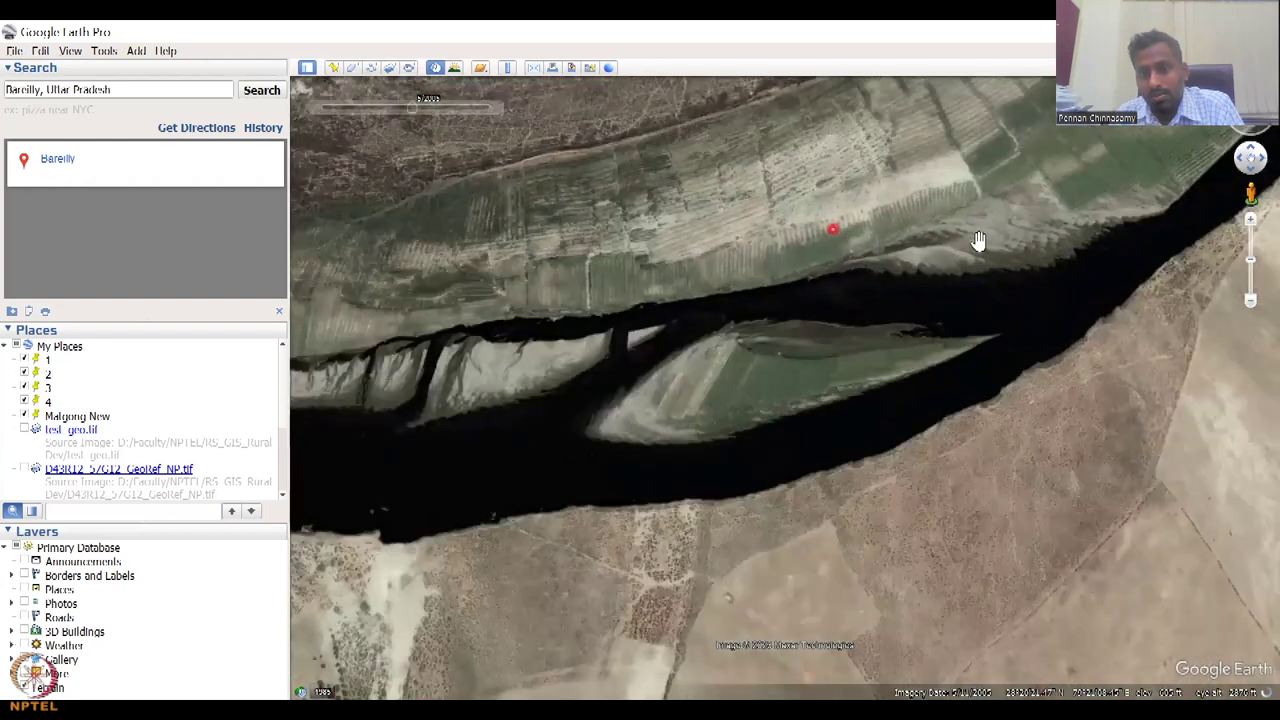
scroll(697, 321, up, 1)
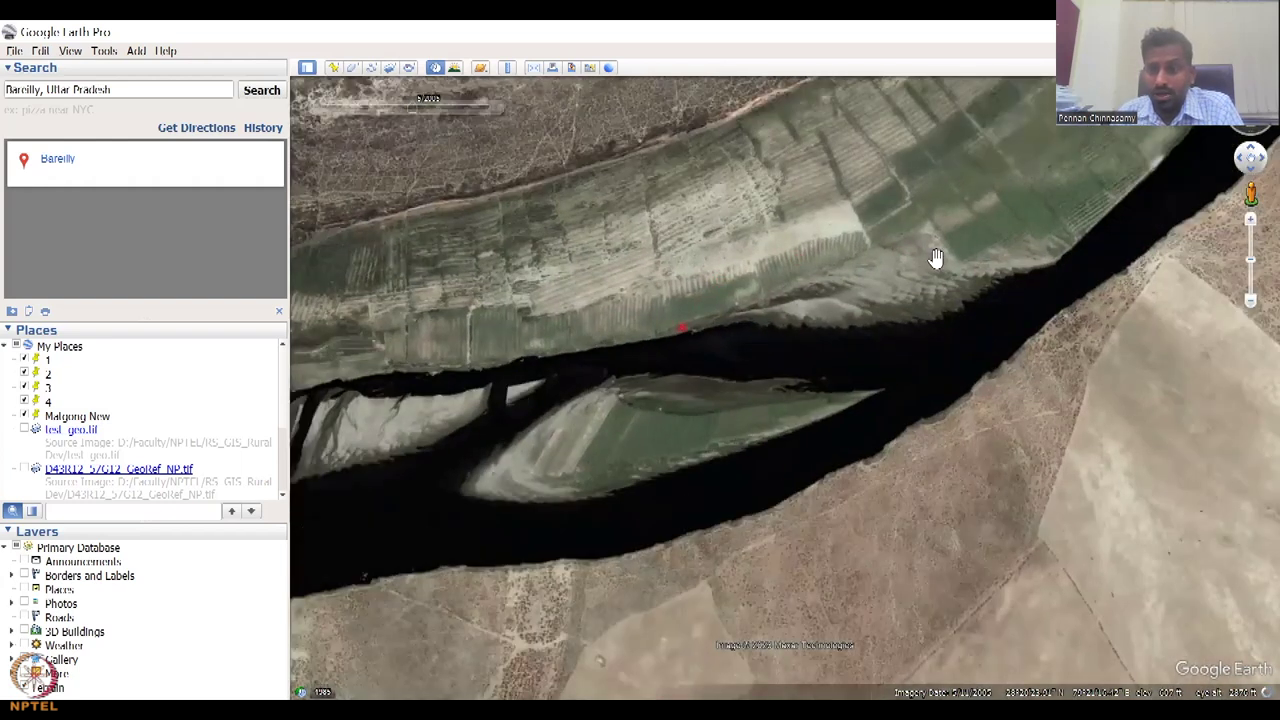
scroll(906, 278, up, 1)
scroll(903, 300, up, 1)
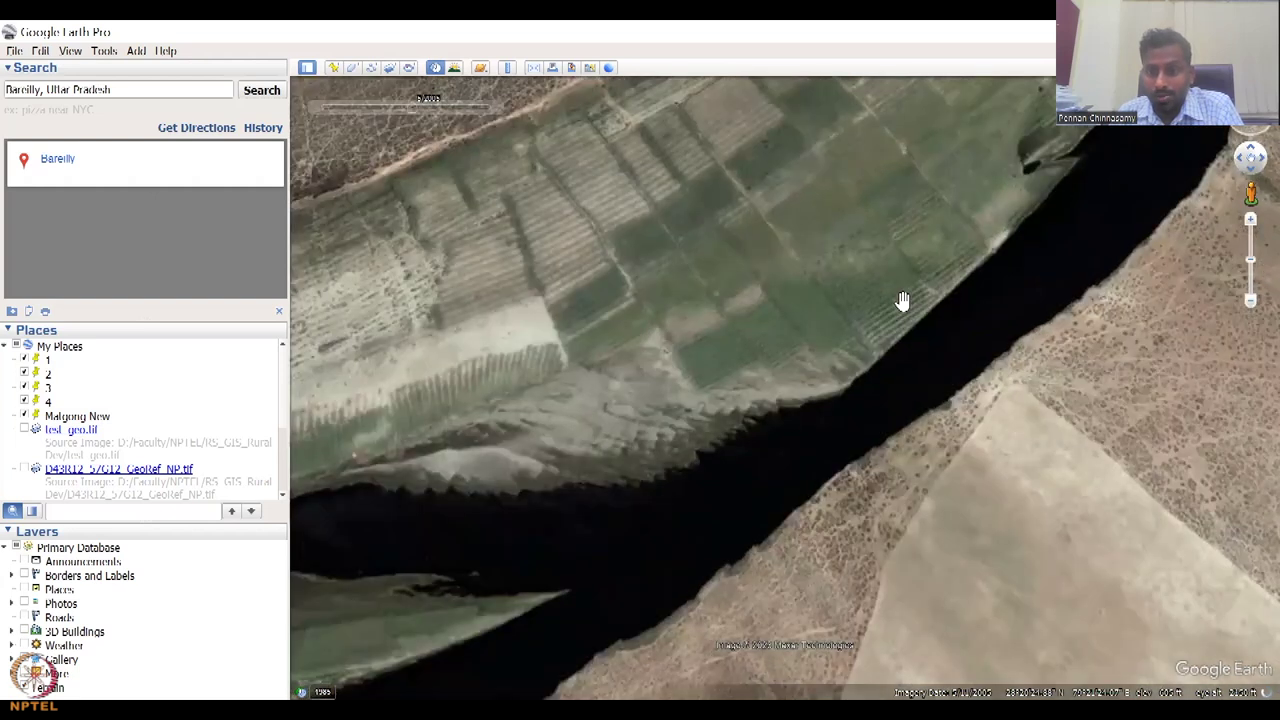
scroll(903, 300, up, 1)
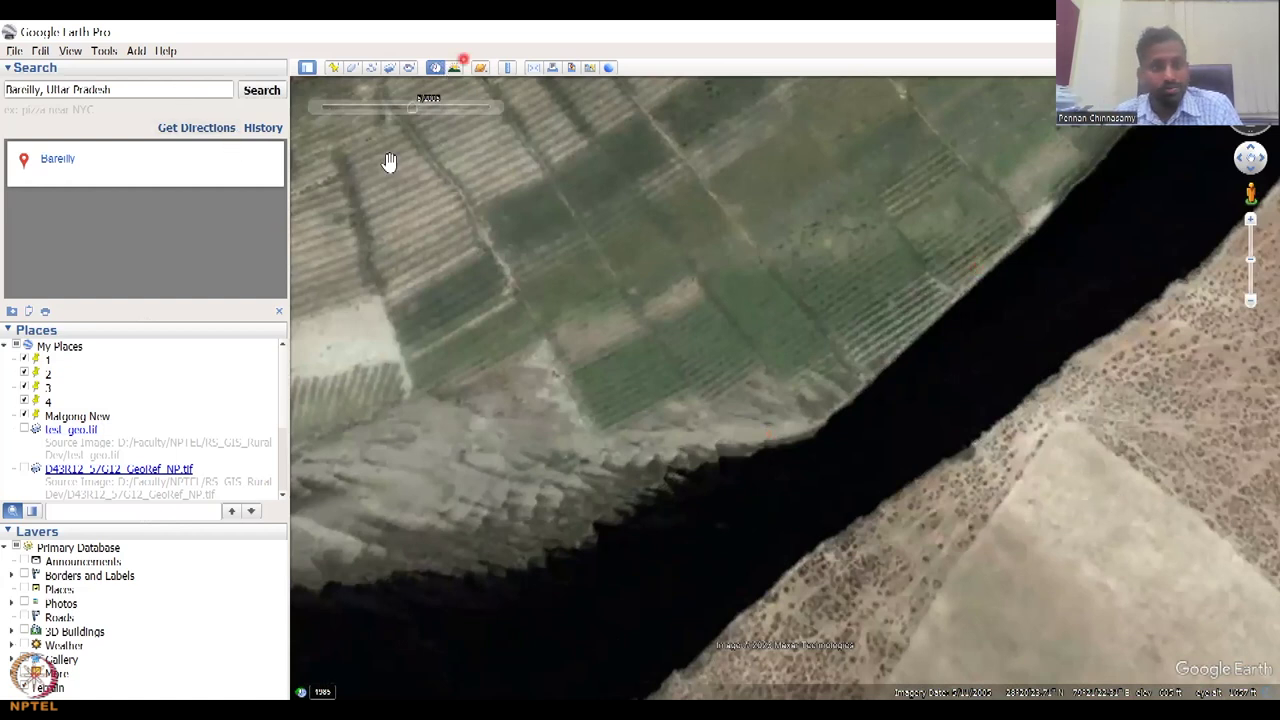
- Advance the imagery date by date while panning along the river, ending on the latest green-channel imagery
click(492, 112)
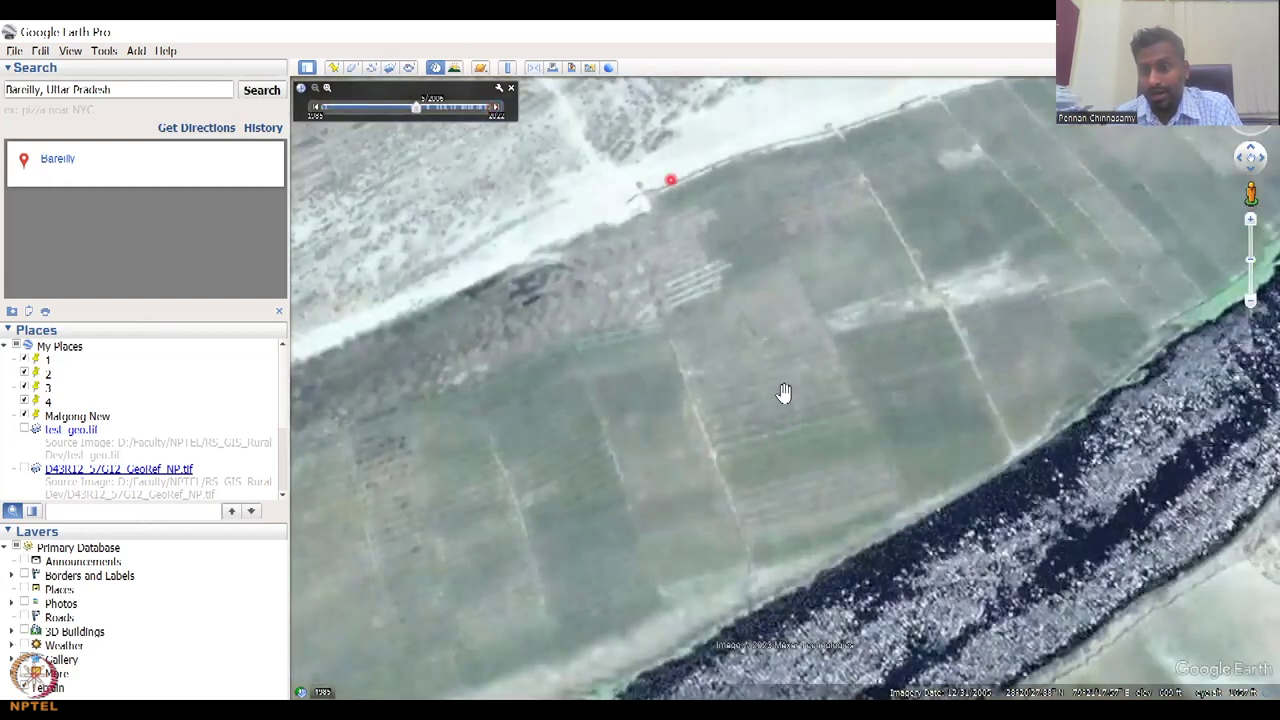
drag(780, 394, 766, 143)
drag(993, 390, 522, 99)
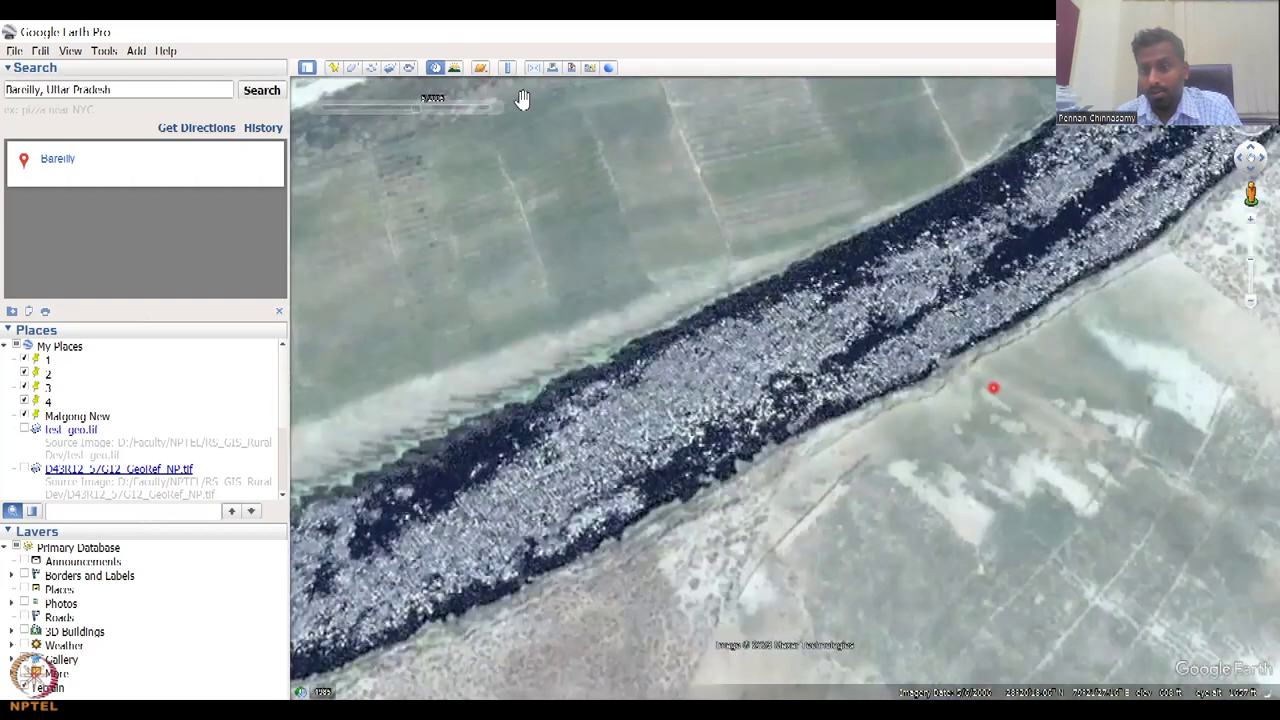
click(496, 112)
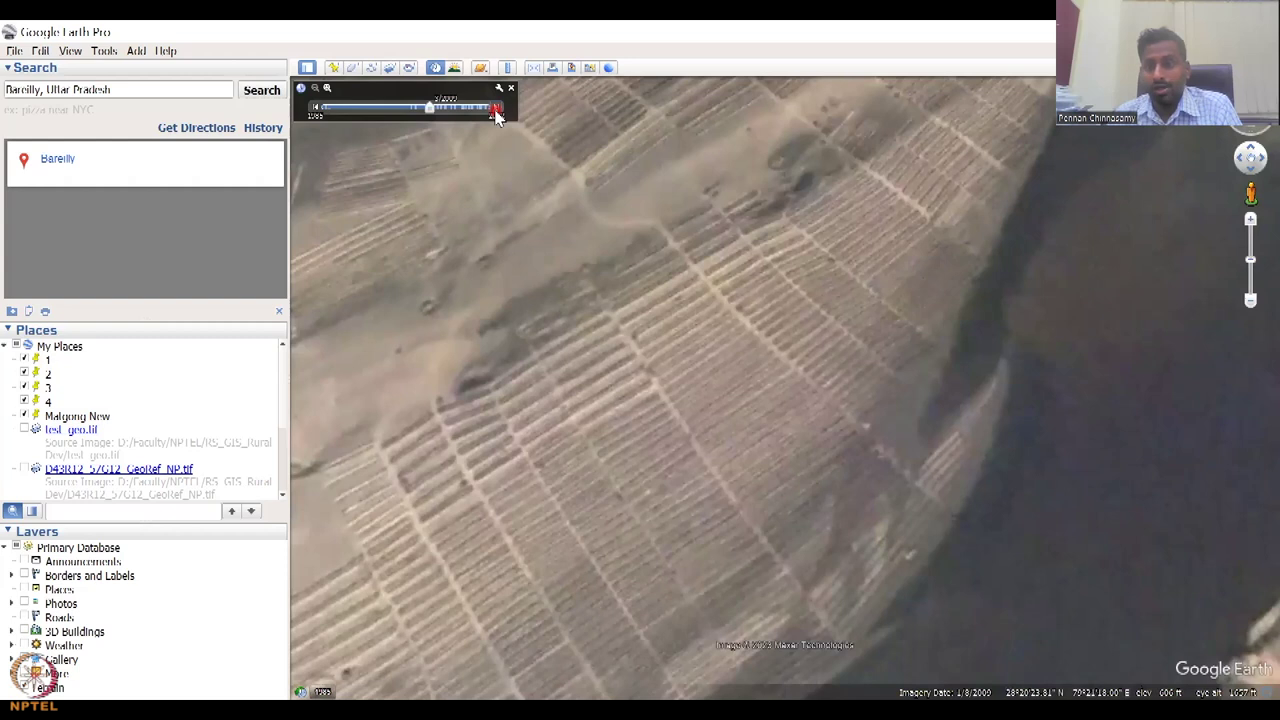
click(496, 112)
click(497, 114)
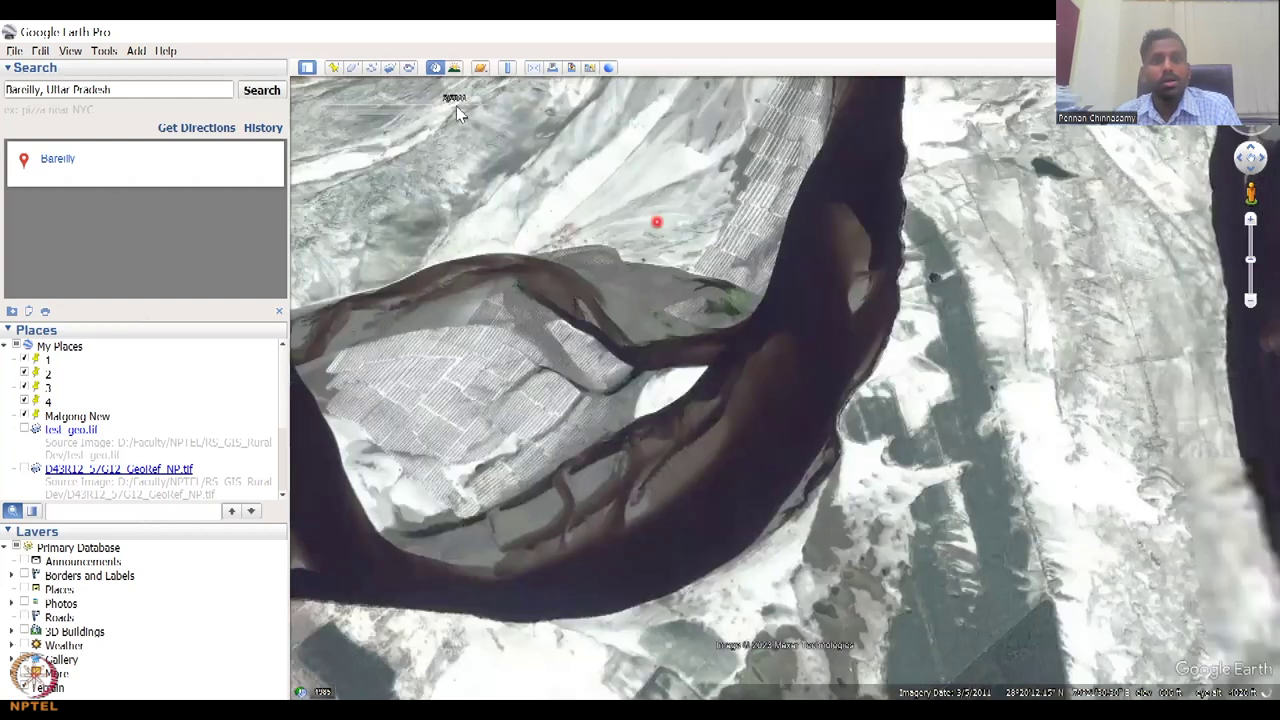
drag(443, 114, 479, 113)
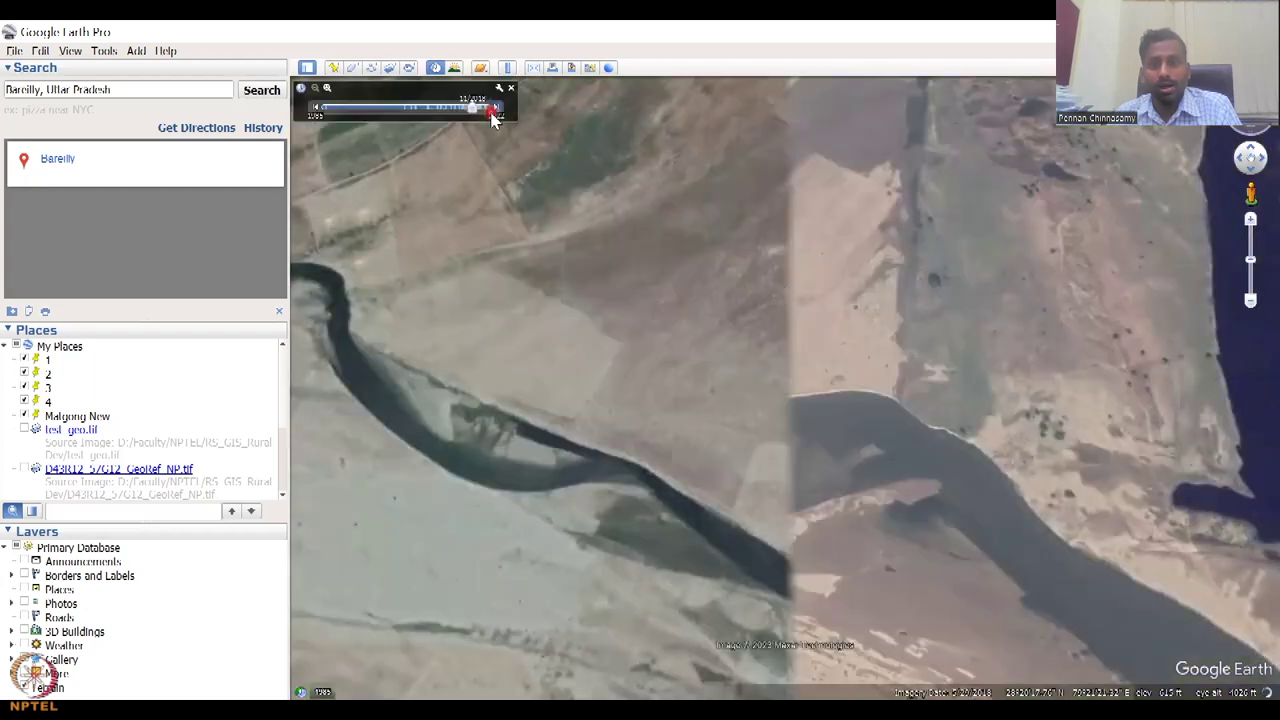
click(493, 117)
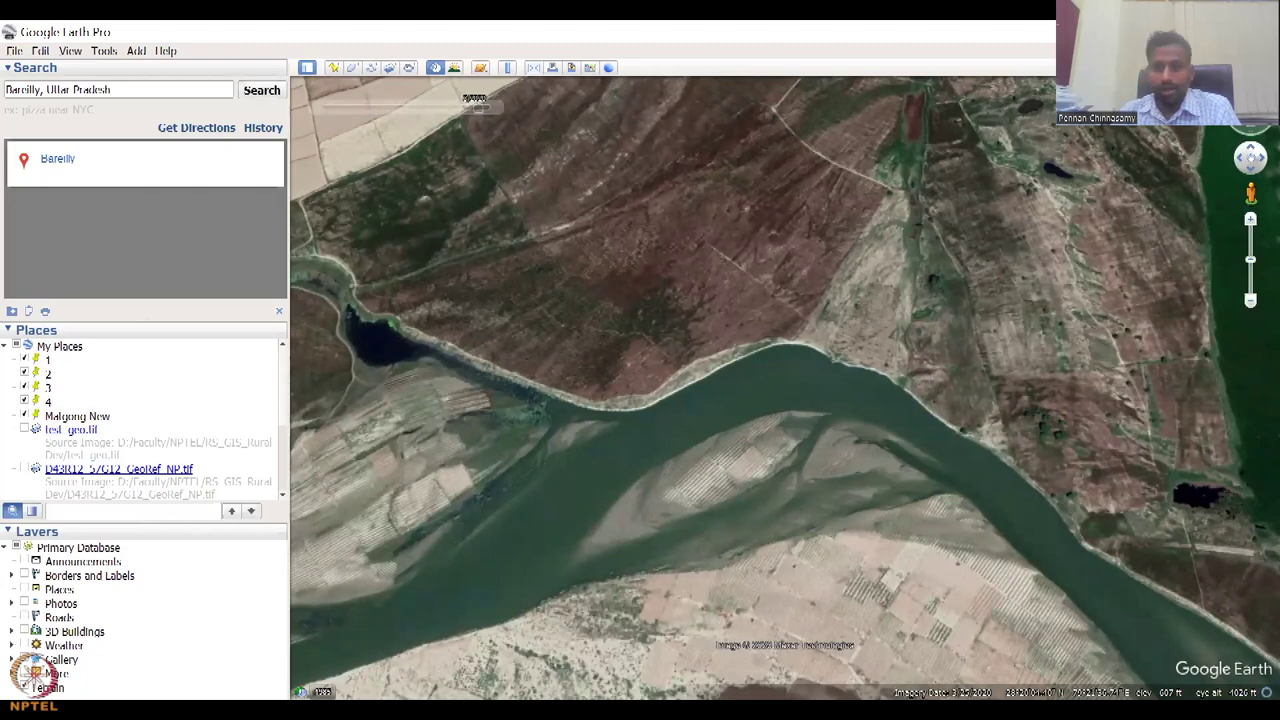
- Switch back to Bhuvan and scroll to the LULC report for the 477.964 sq km river AOI
key(alt+Tab)
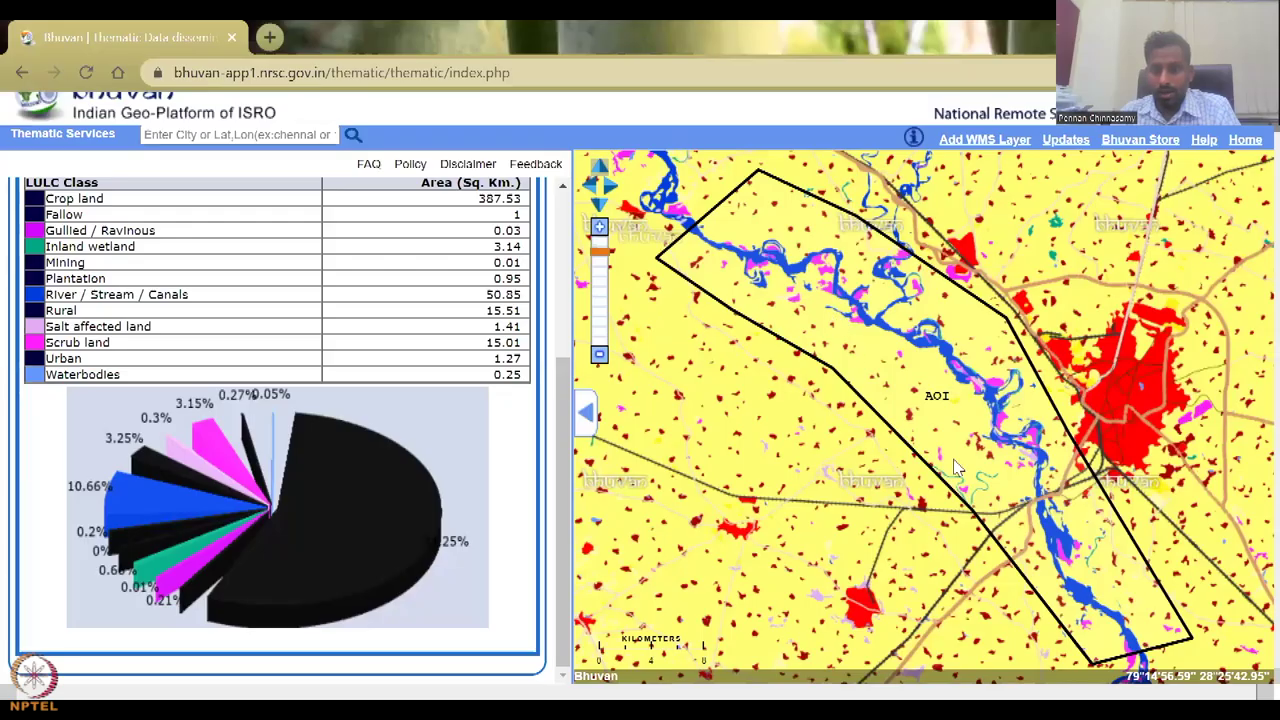
scroll(970, 512, up, 1)
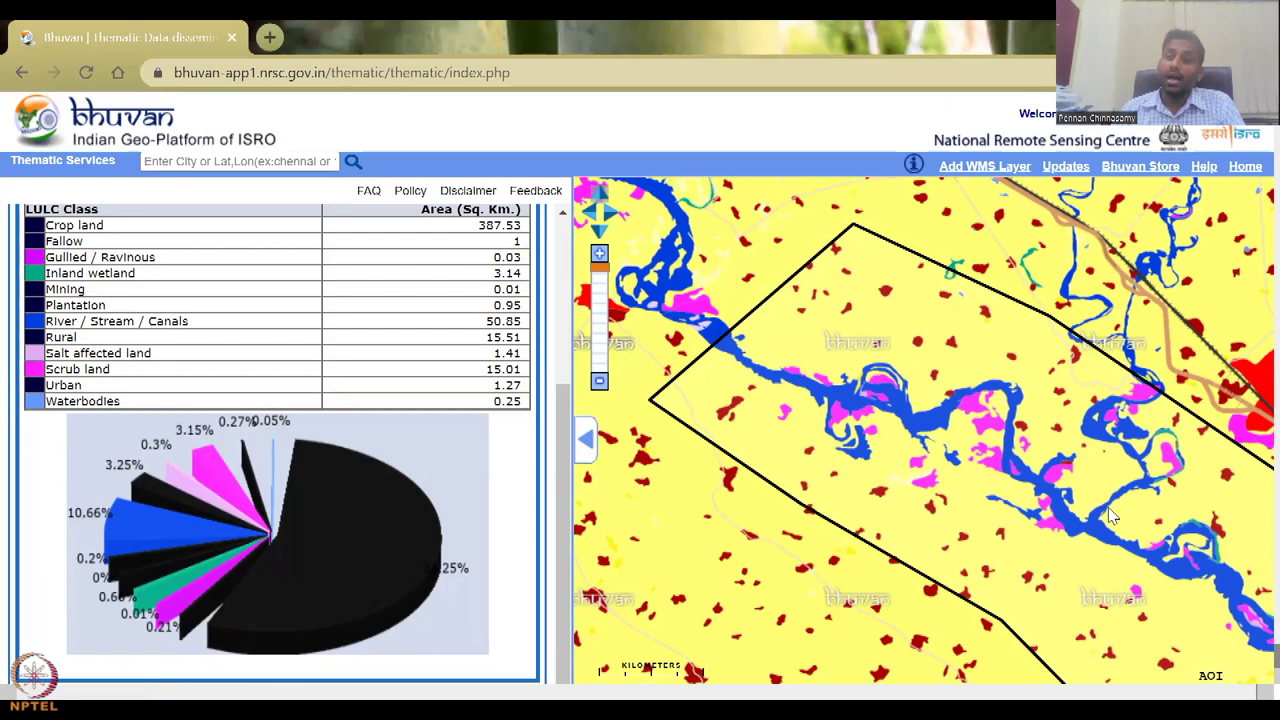
scroll(349, 484, down, 1)
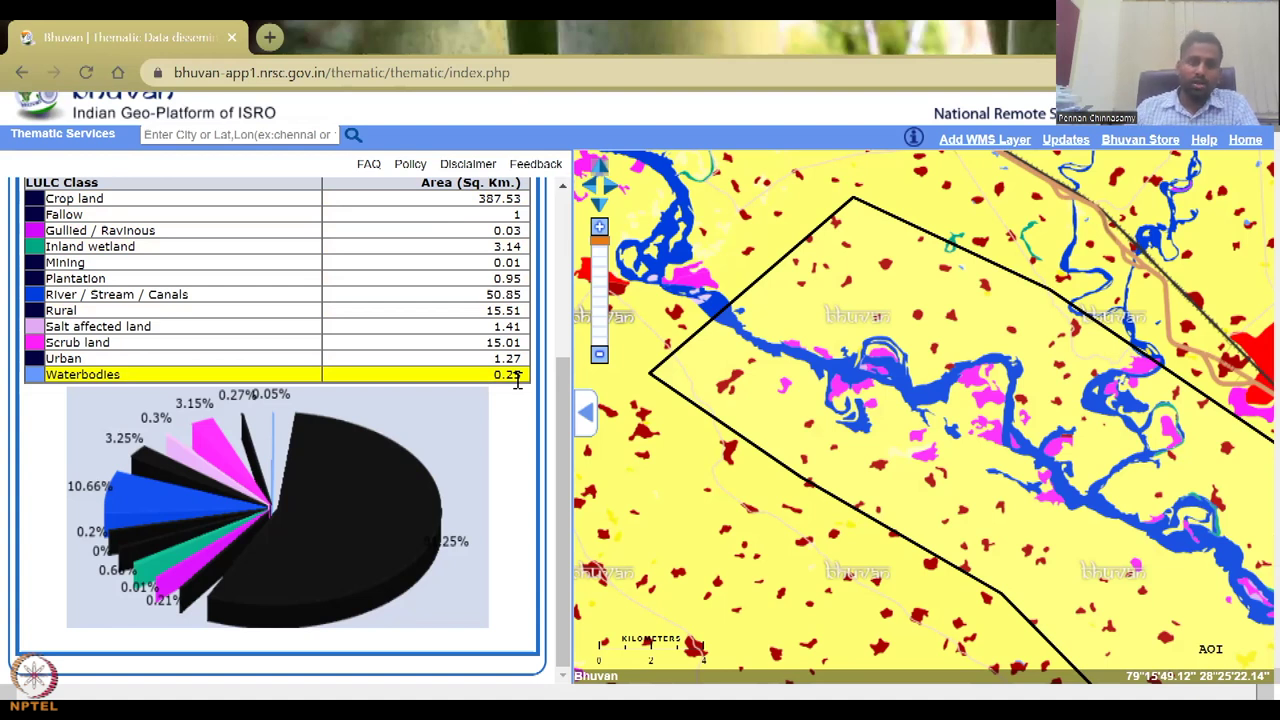
scroll(440, 395, up, 3)
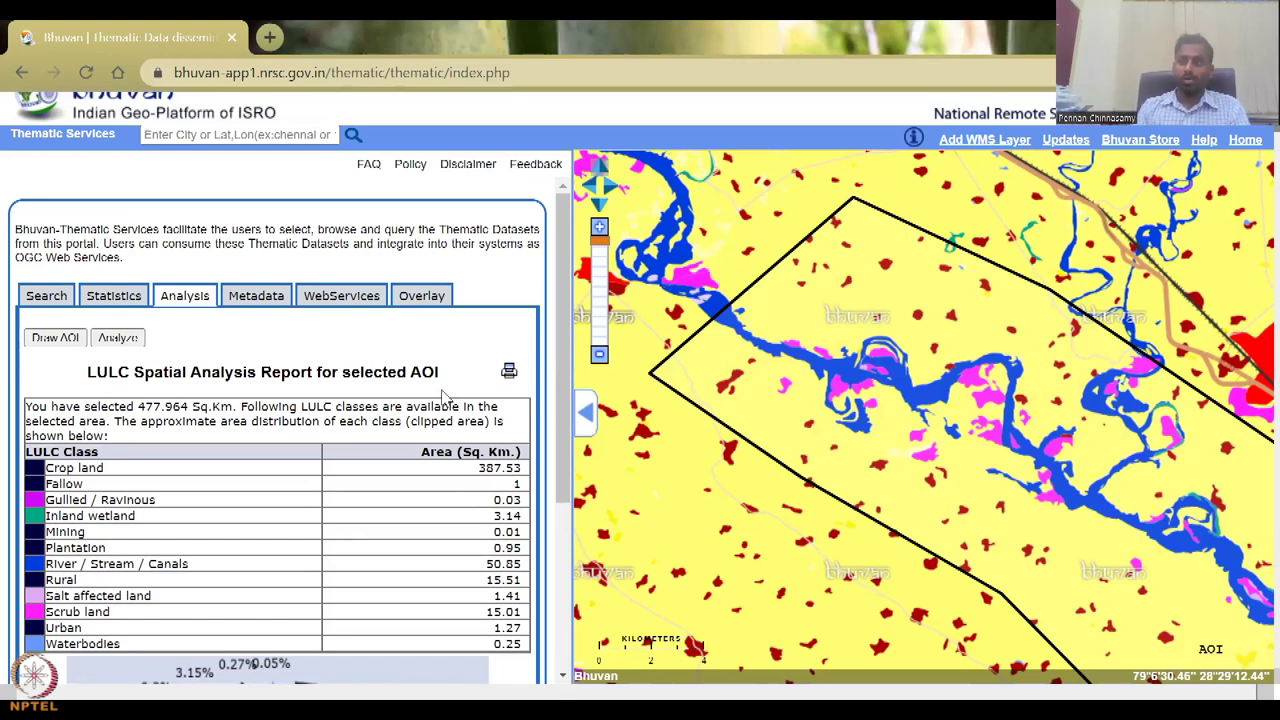
- Show the metadata table for the Uttar Pradesh LULC dataset and scroll through it
click(258, 304)
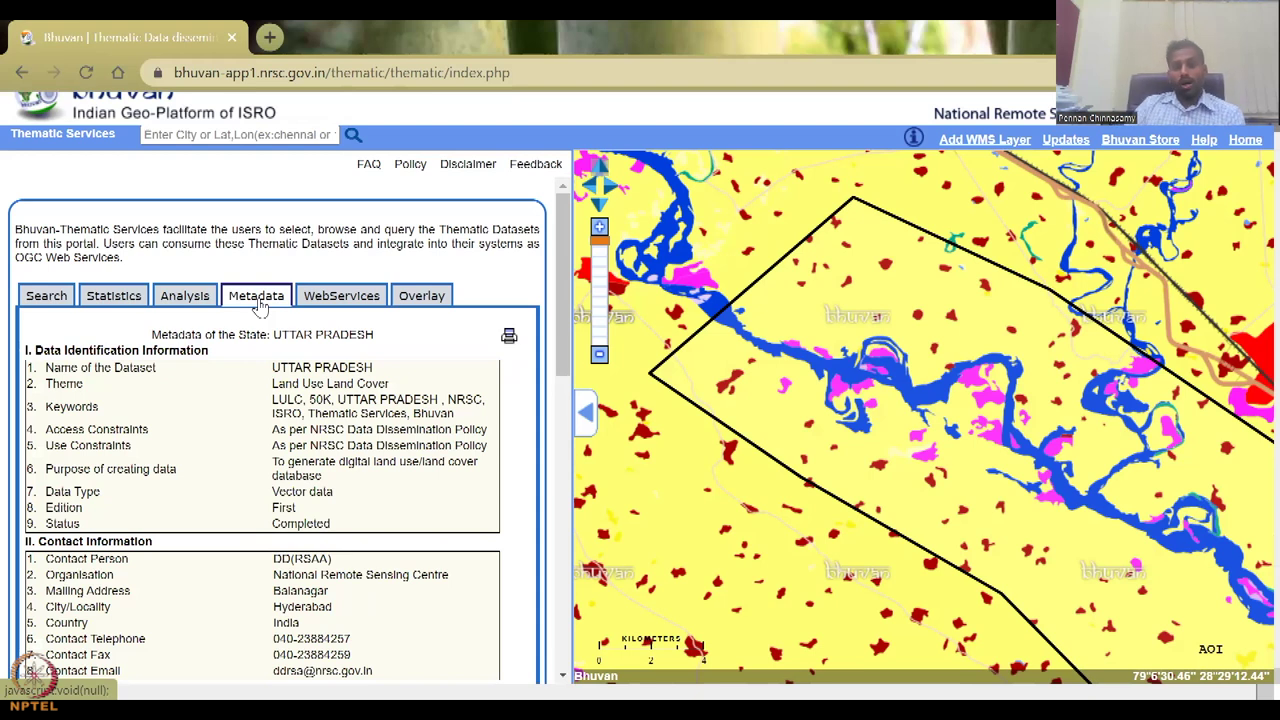
scroll(326, 470, up, 1)
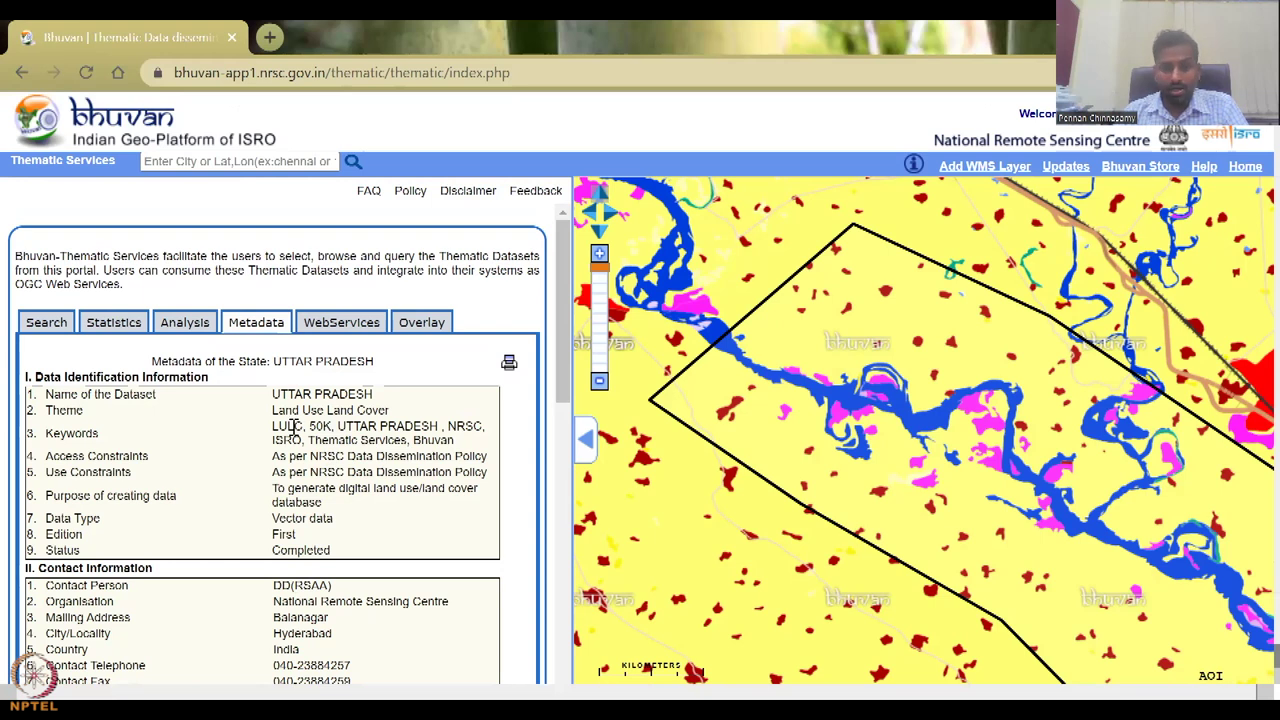
scroll(291, 428, down, 1)
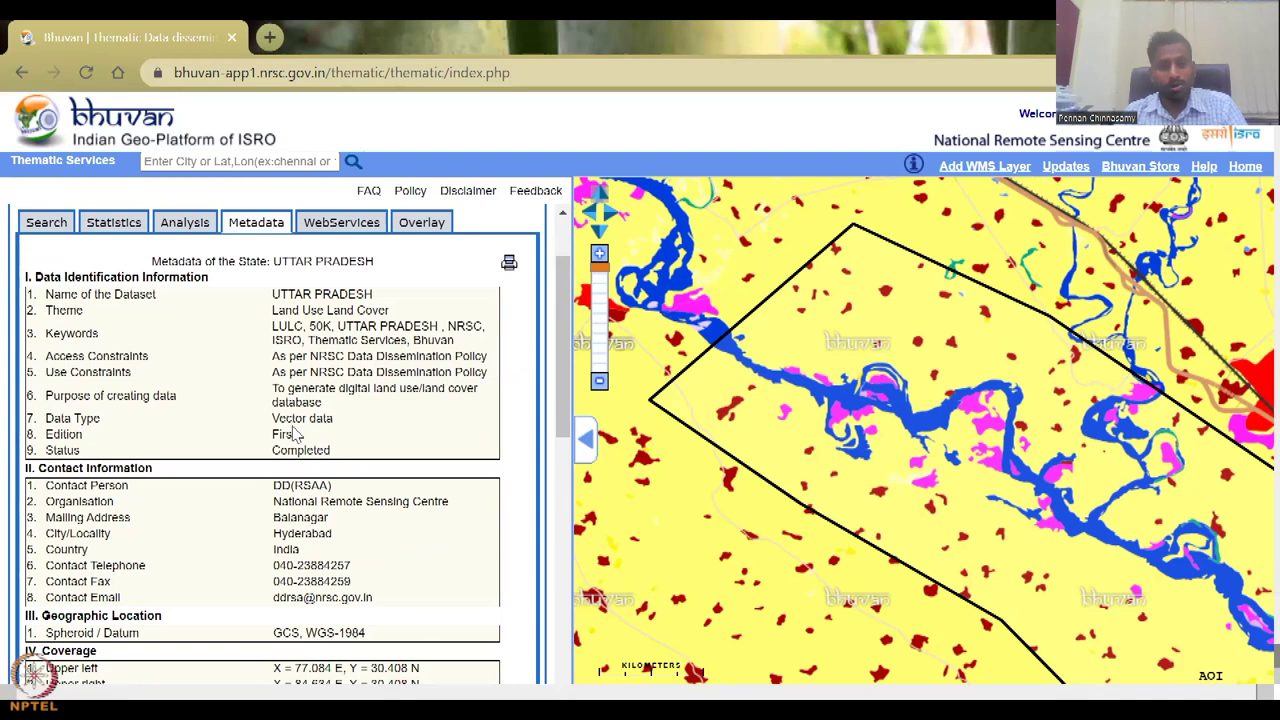
- Highlight the contact address, contact e-mail and the Vector data type values in the metadata
drag(272, 519, 369, 560)
click(380, 580)
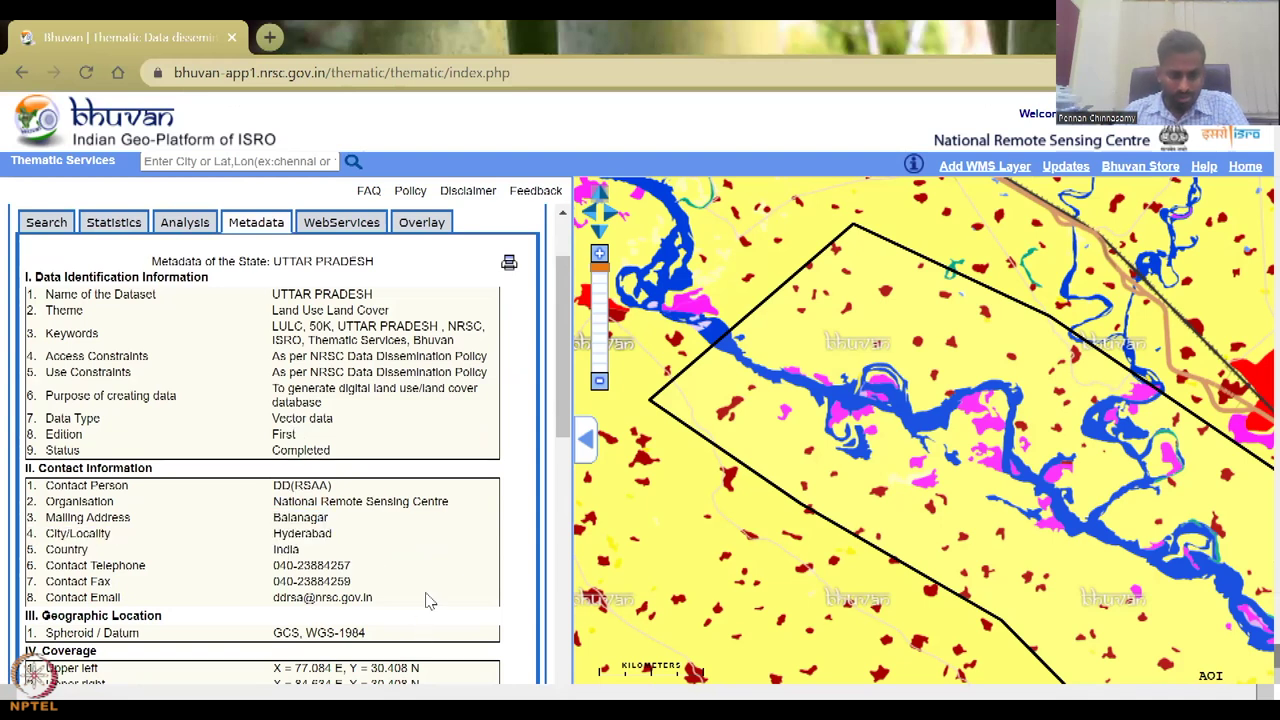
drag(279, 597, 388, 600)
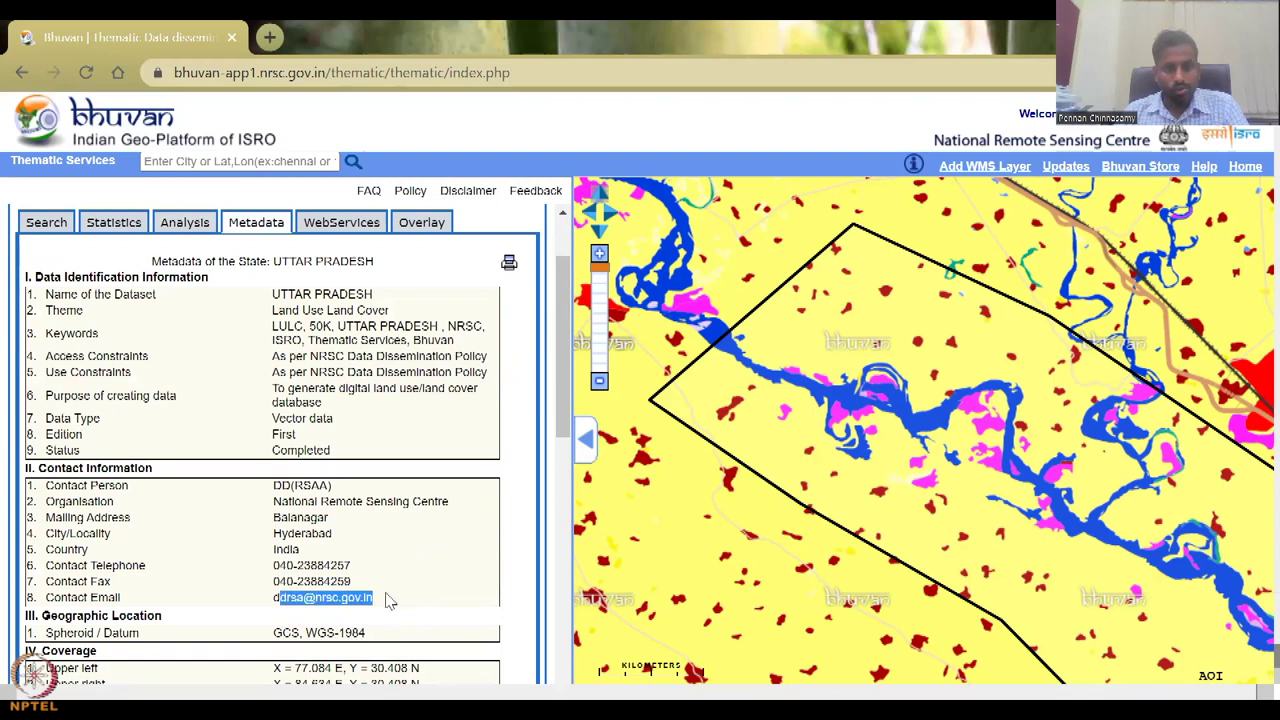
click(343, 450)
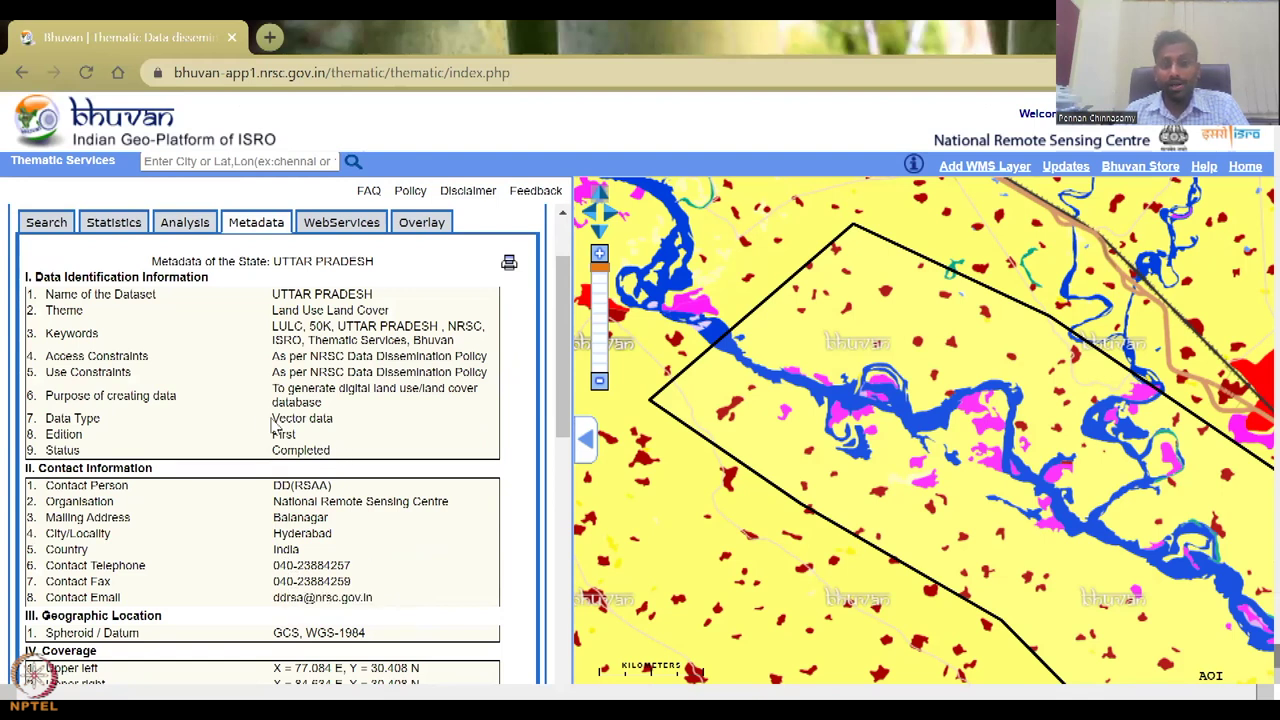
drag(271, 424, 340, 430)
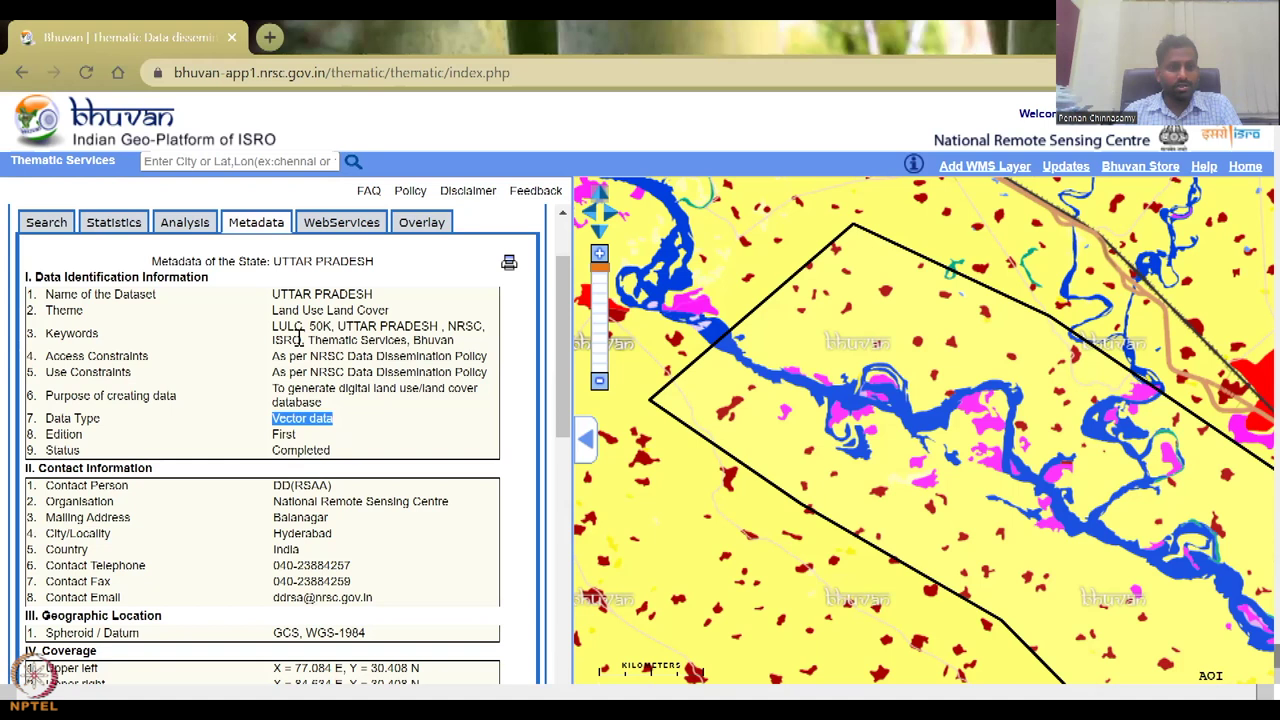
scroll(315, 380, down, 3)
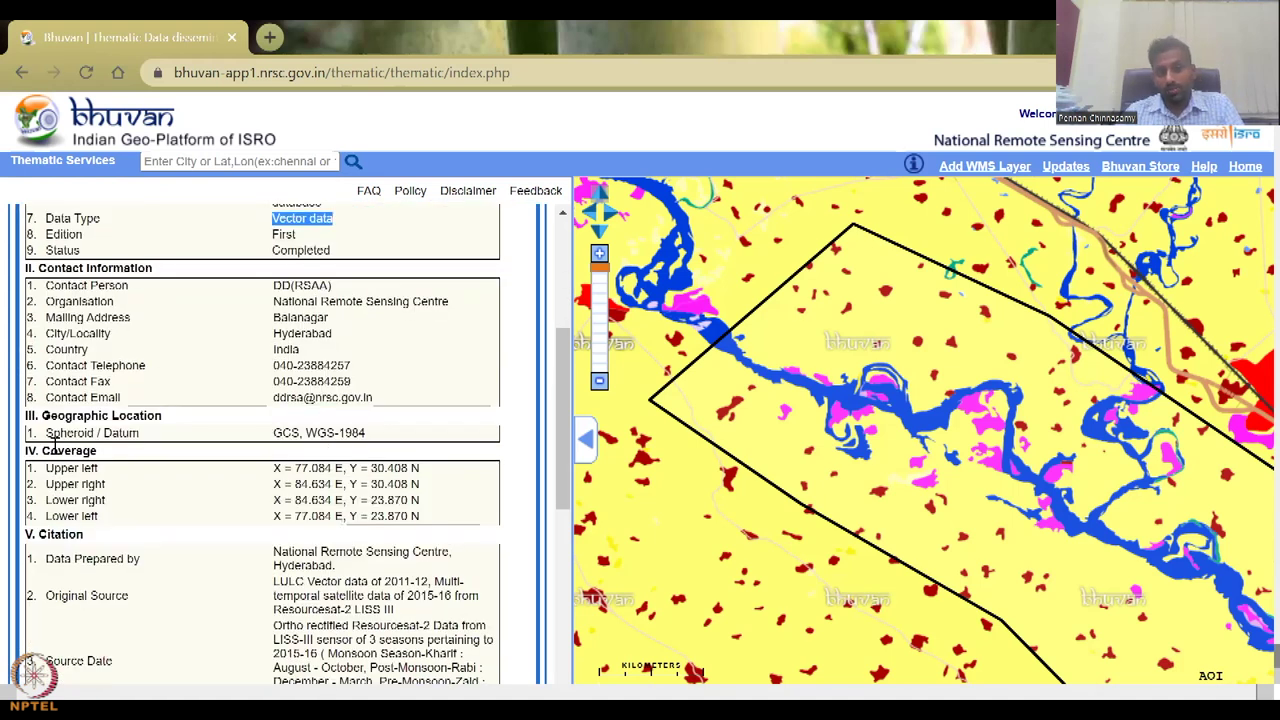
drag(47, 436, 143, 448)
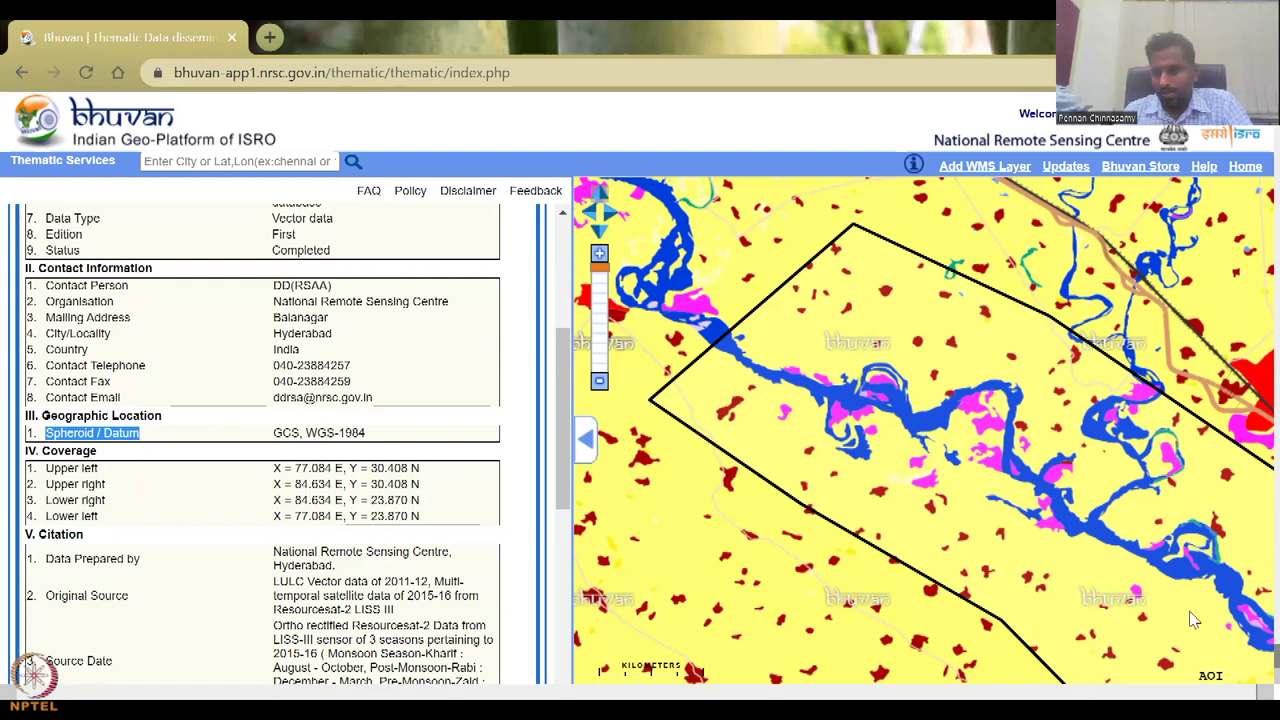
scroll(358, 500, down, 2)
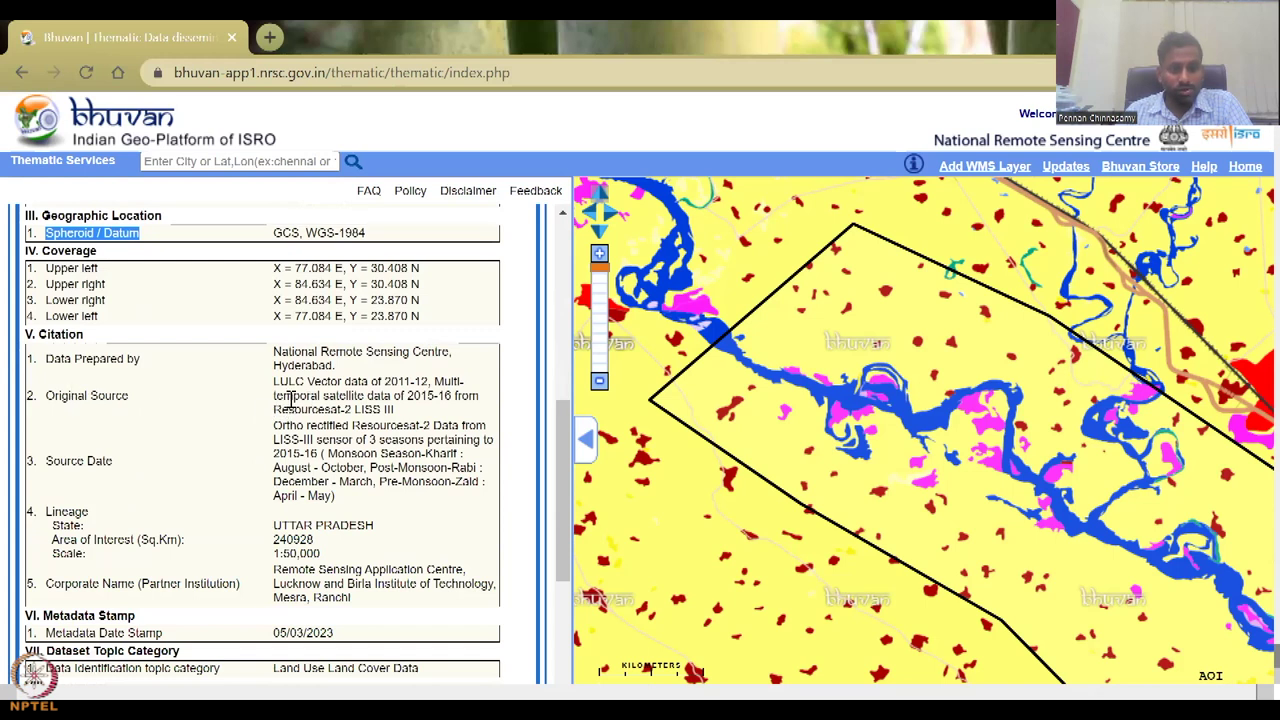
drag(273, 382, 477, 424)
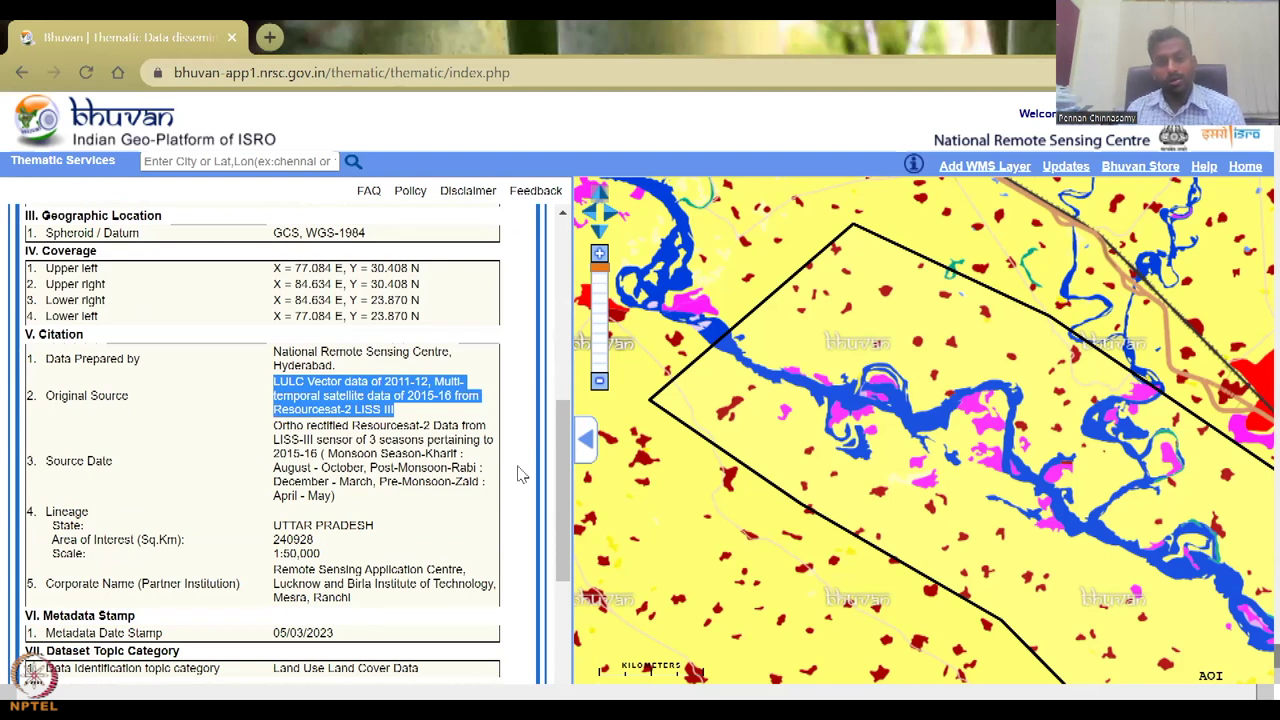
click(443, 470)
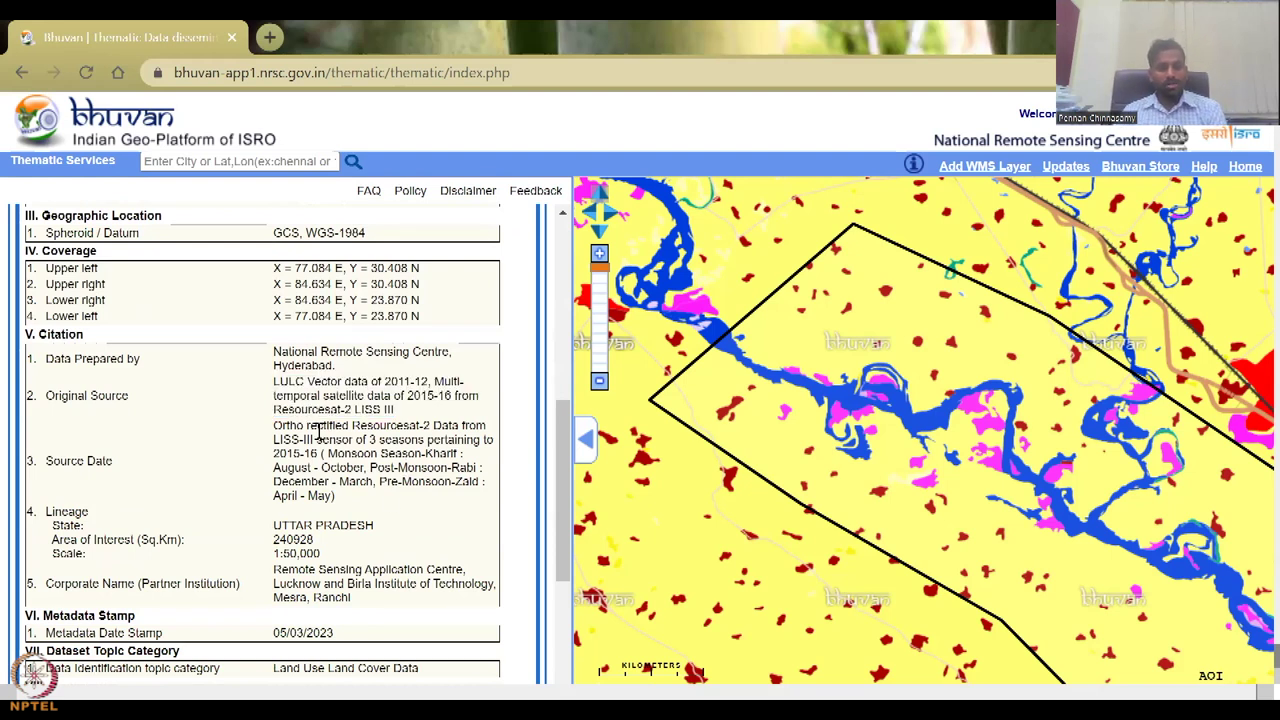
drag(274, 426, 449, 455)
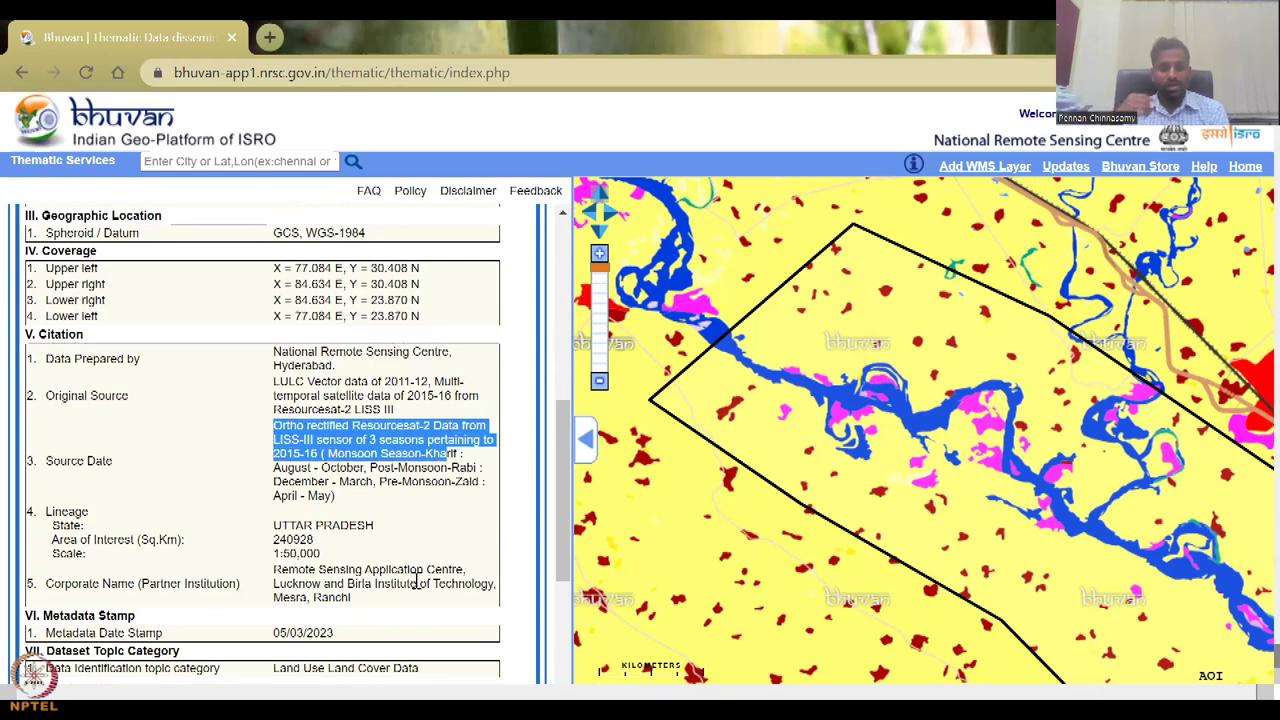
click(330, 542)
drag(46, 466, 120, 467)
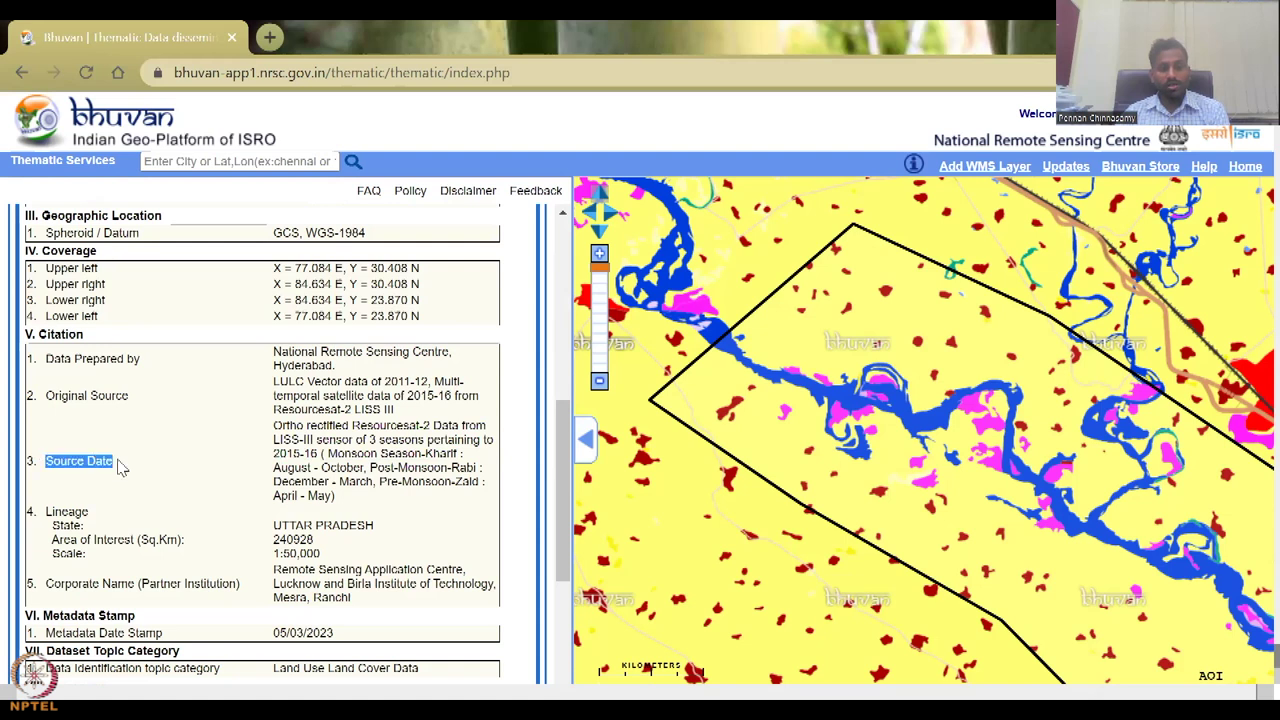
click(276, 463)
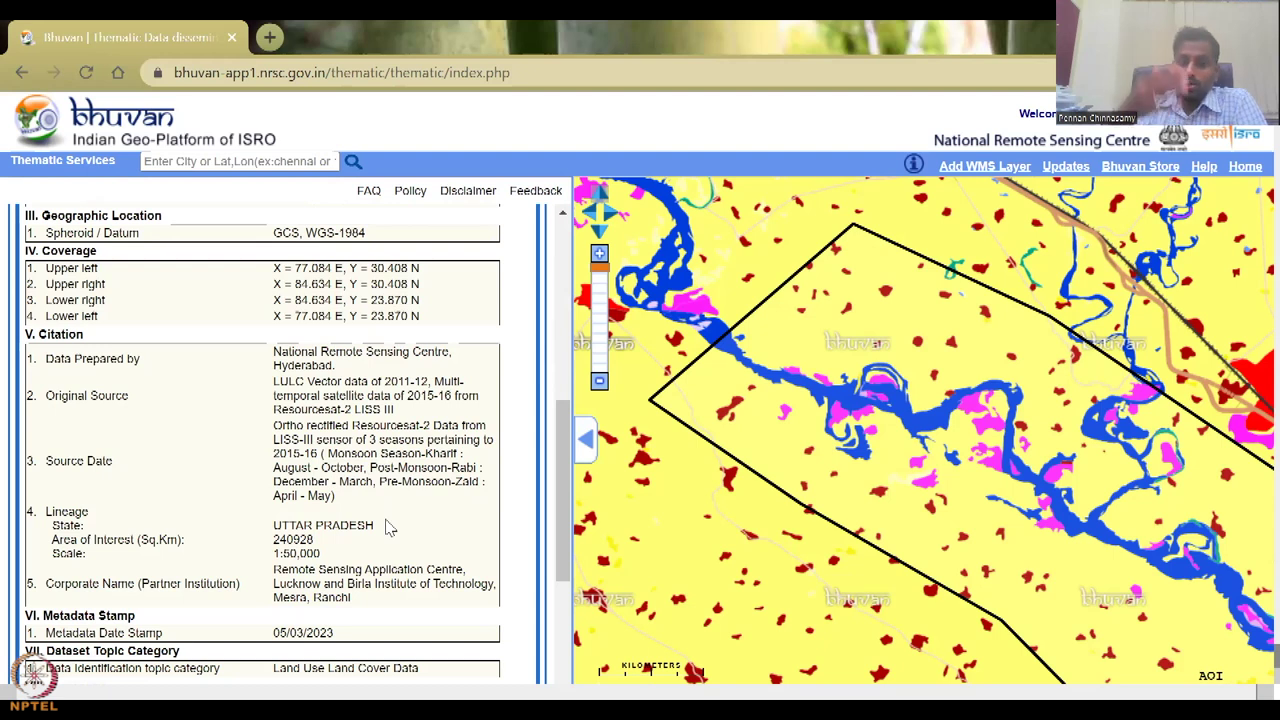
scroll(282, 524, down, 1)
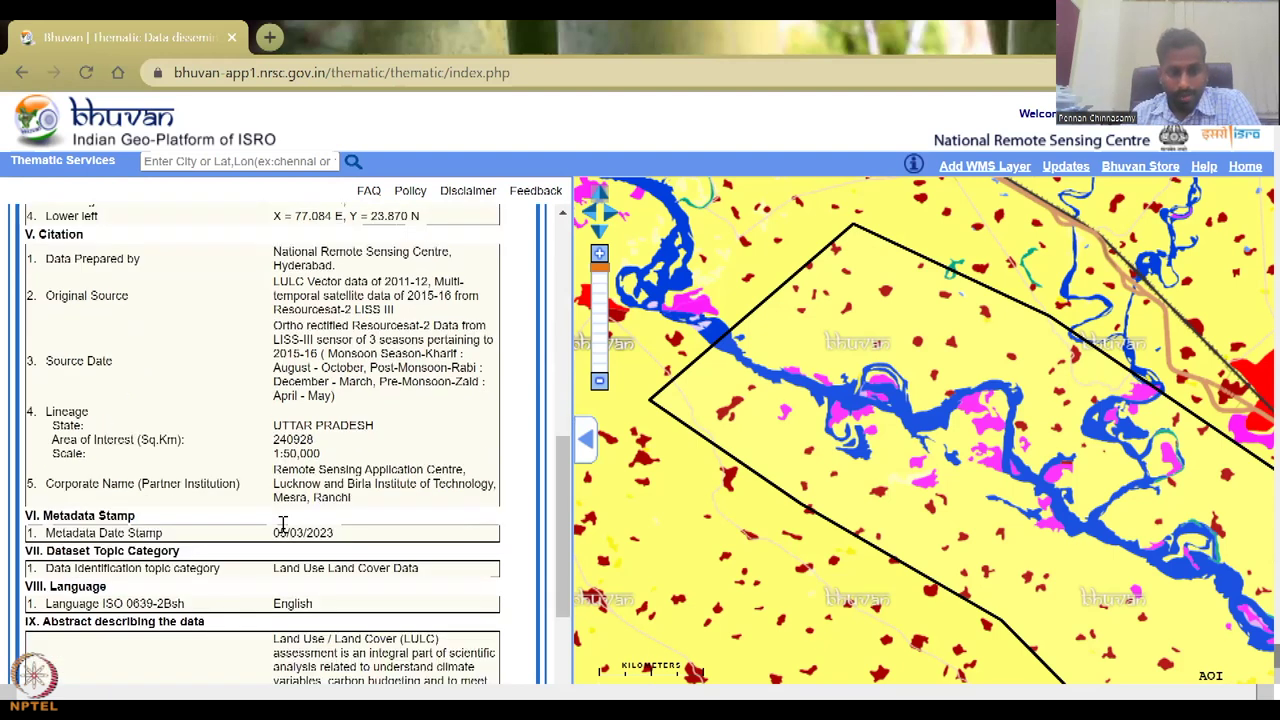
drag(345, 534, 272, 537)
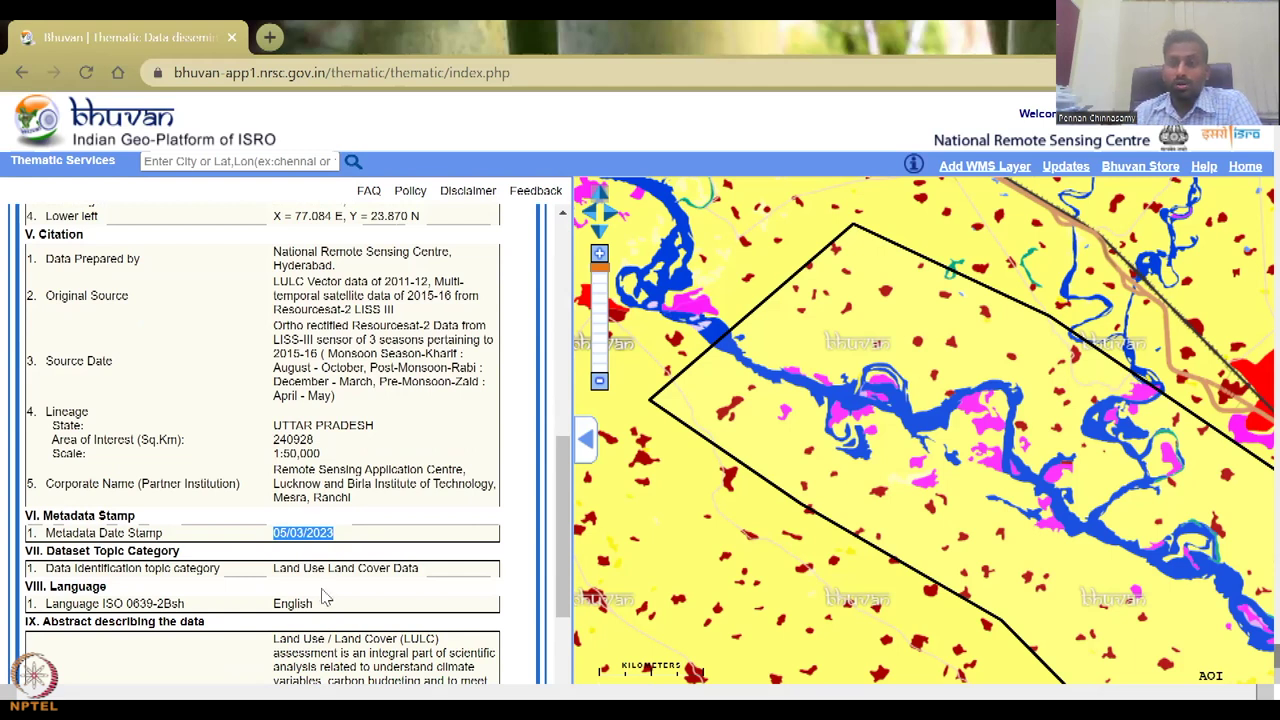
scroll(323, 597, down, 2)
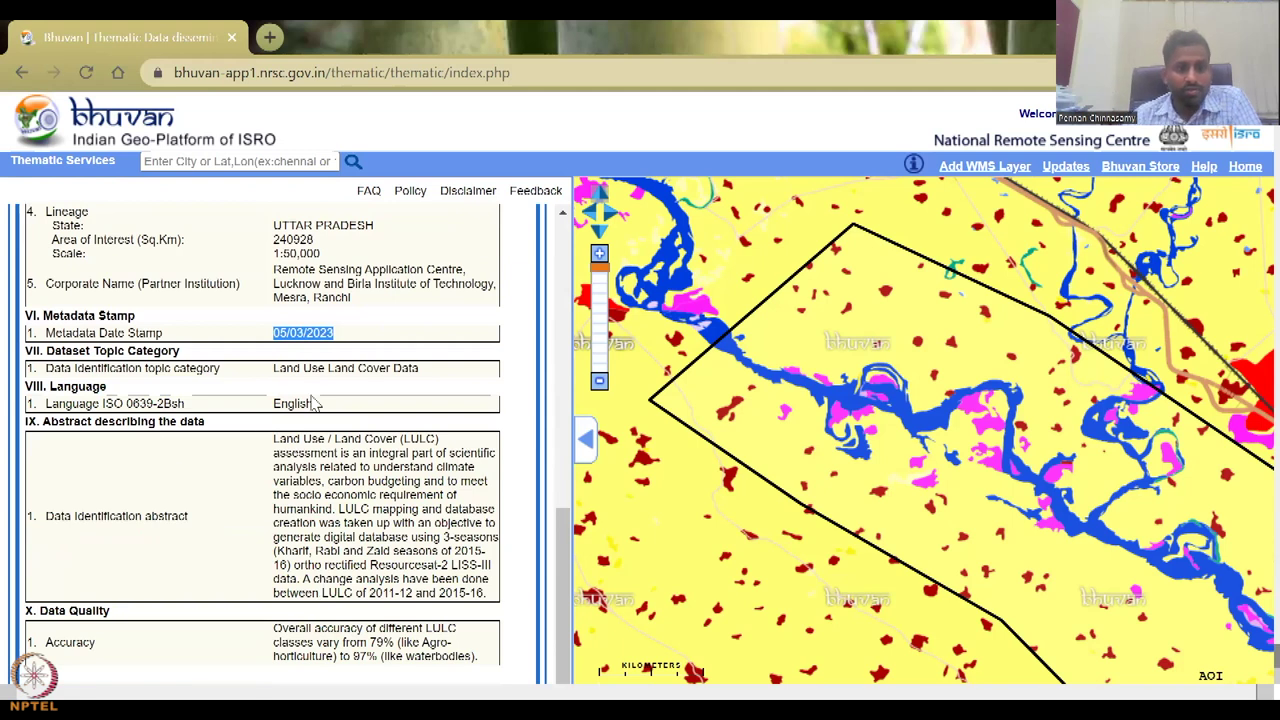
scroll(280, 447, down, 1)
click(300, 477)
drag(274, 430, 482, 579)
click(407, 642)
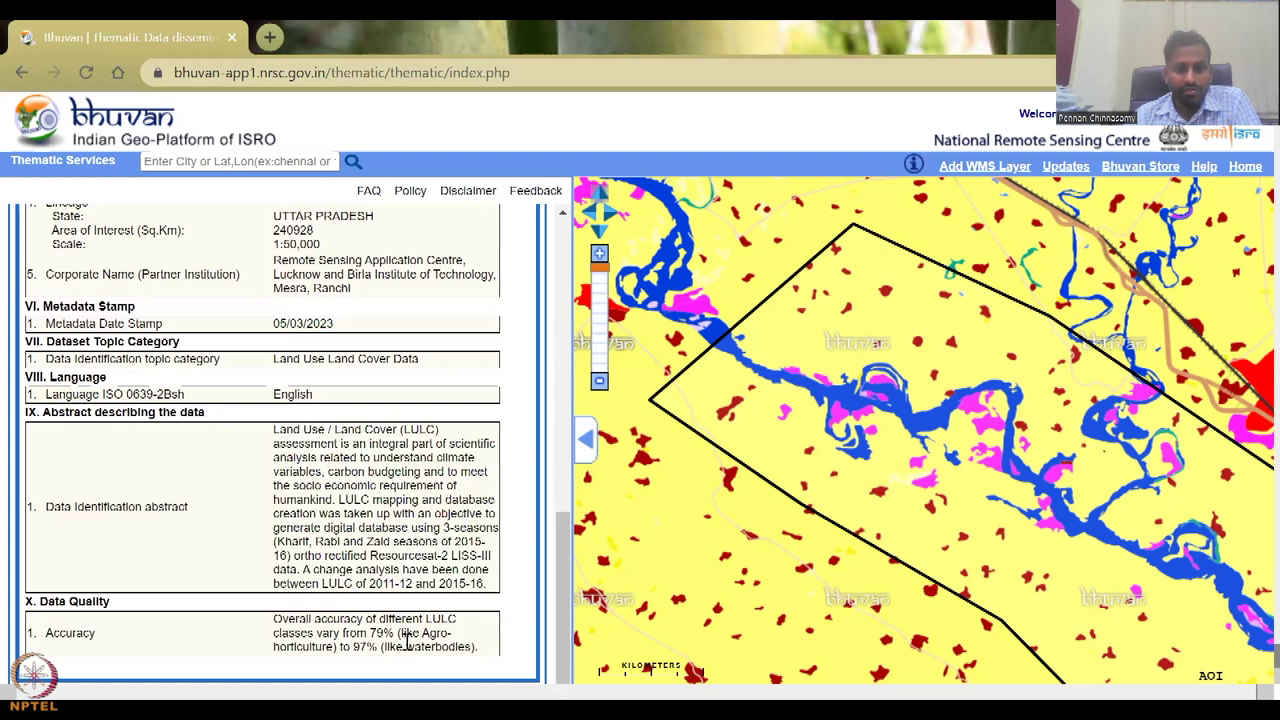
drag(274, 620, 465, 650)
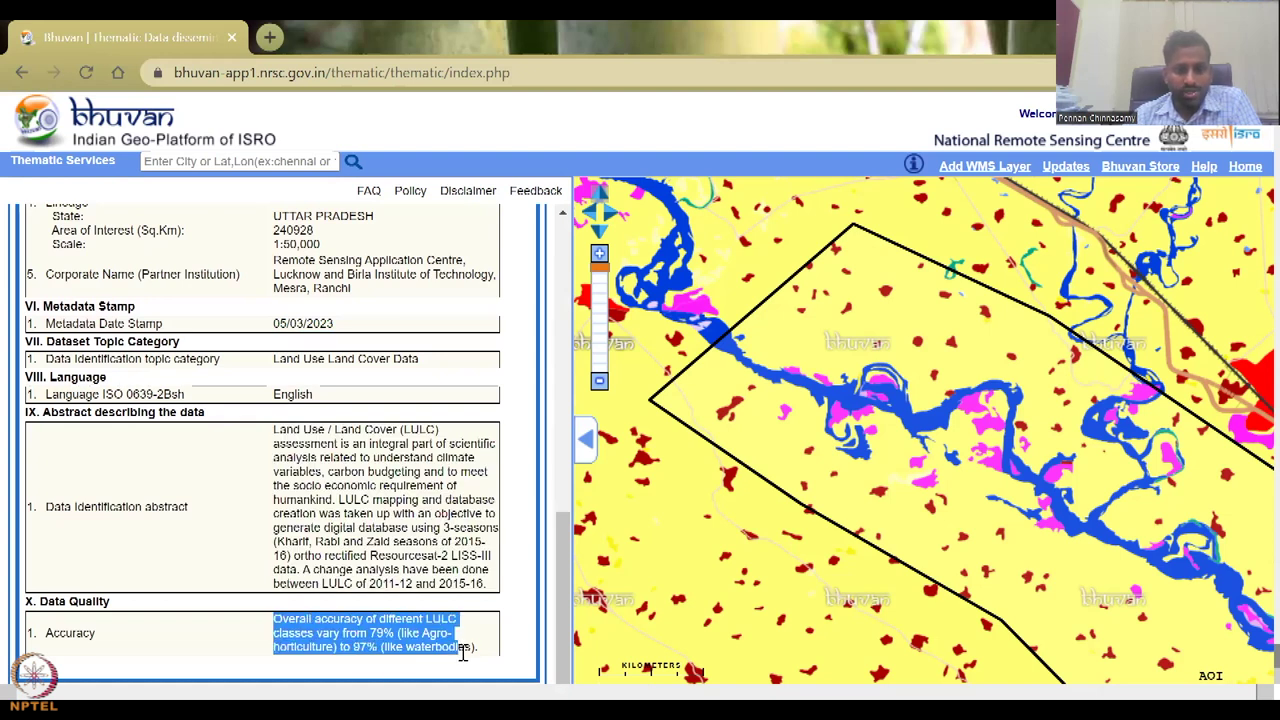
click(447, 648)
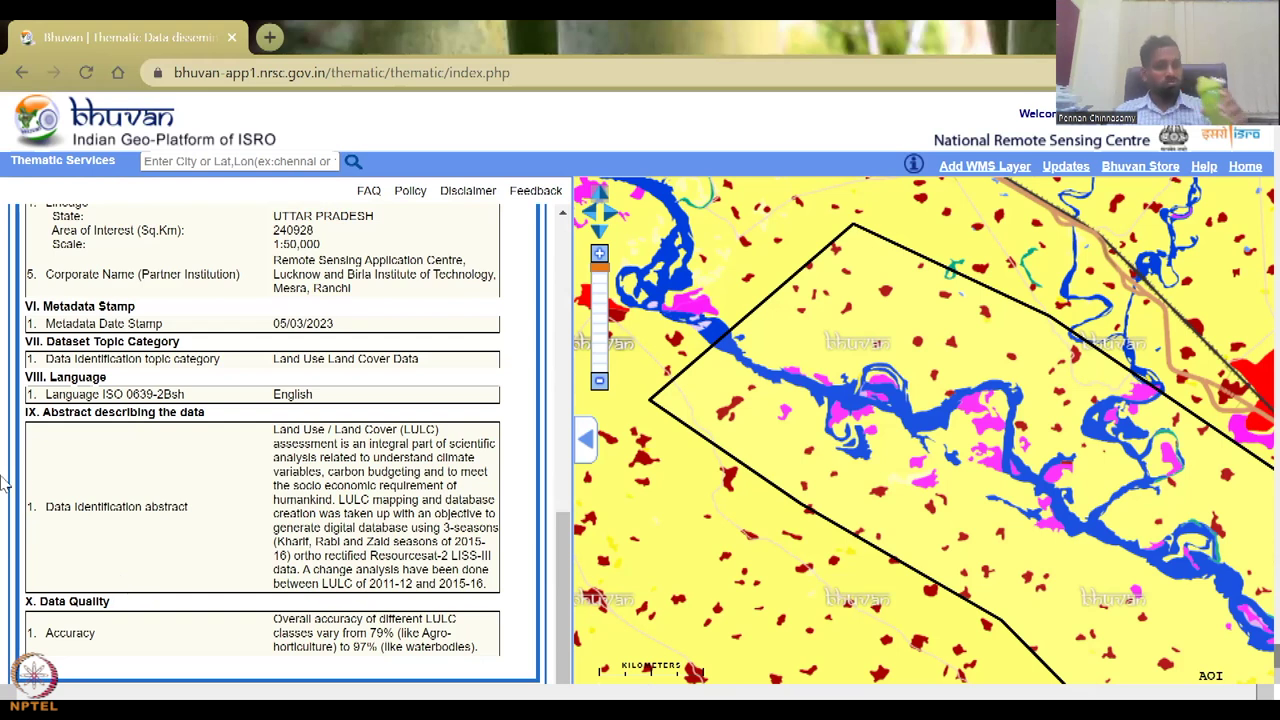
scroll(342, 460, up, 1)
scroll(342, 458, up, 6)
scroll(343, 490, down, 4)
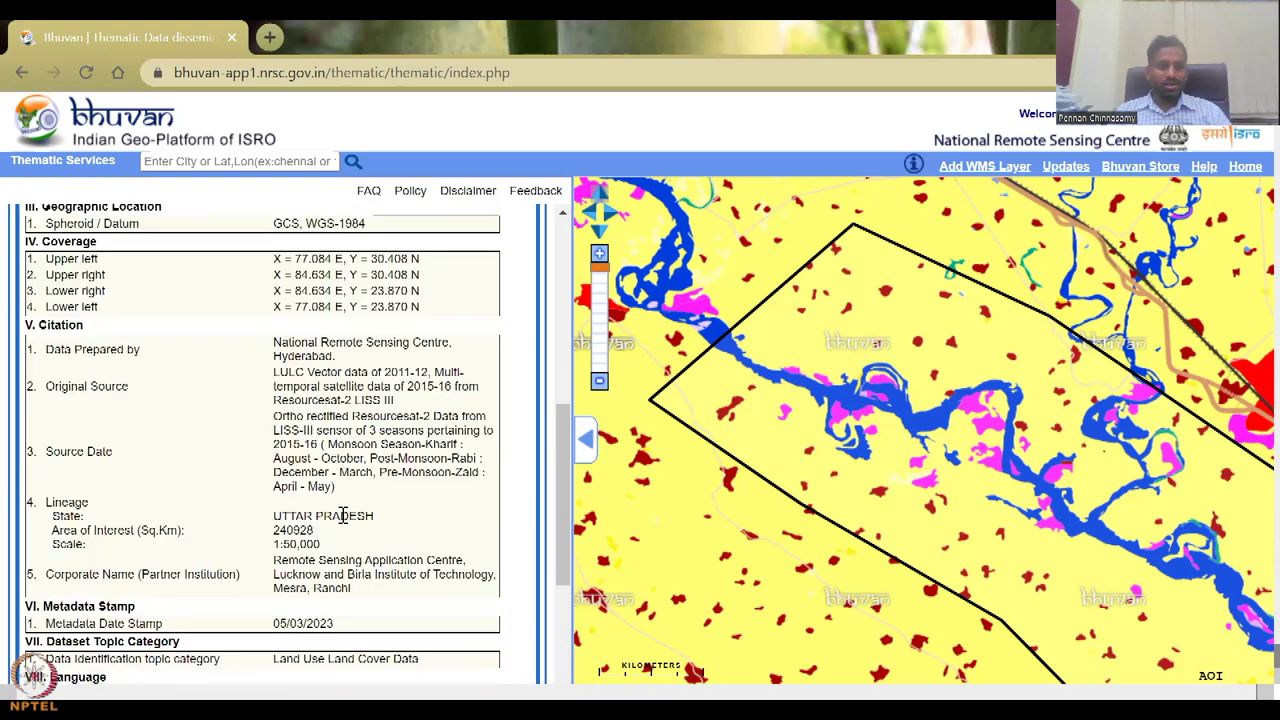
drag(270, 560, 392, 590)
click(392, 592)
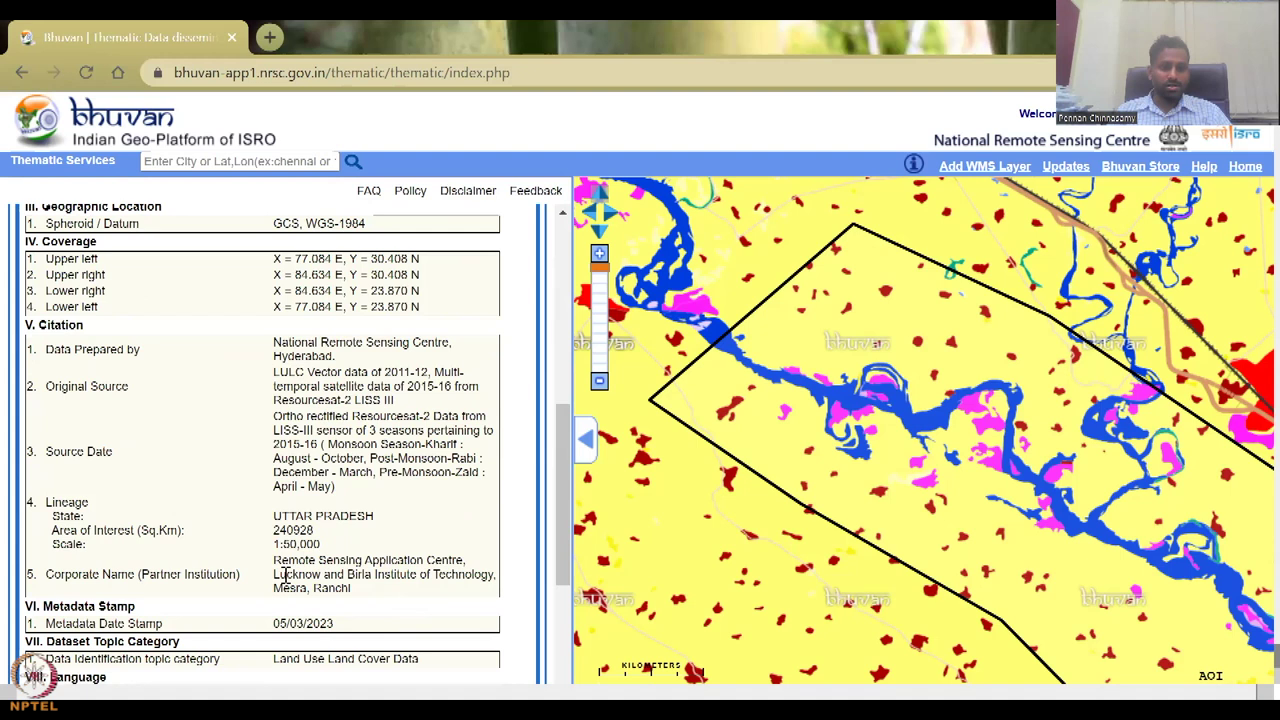
drag(276, 574, 330, 576)
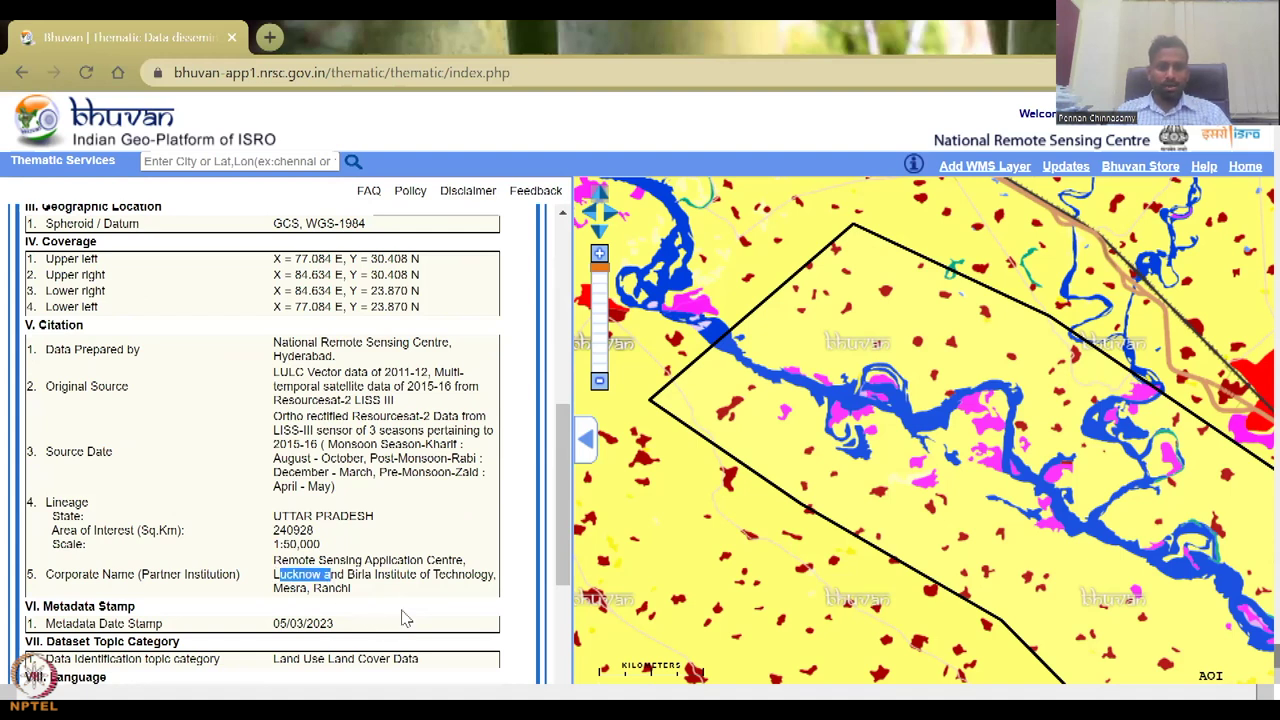
scroll(405, 610, up, 10)
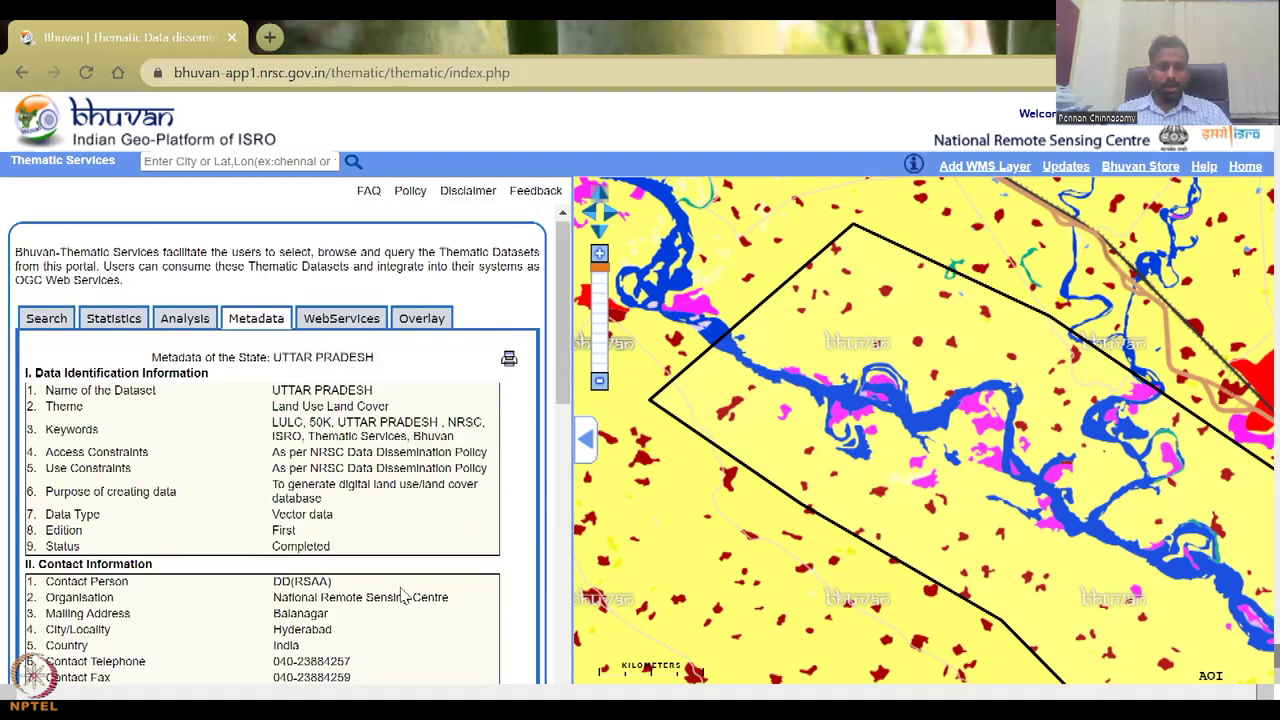
- Show the WebServices details listing WMTS and WMS URLs for lulc:UP_LULC50K_1516 in EPSG:4326
click(333, 327)
scroll(365, 480, down, 2)
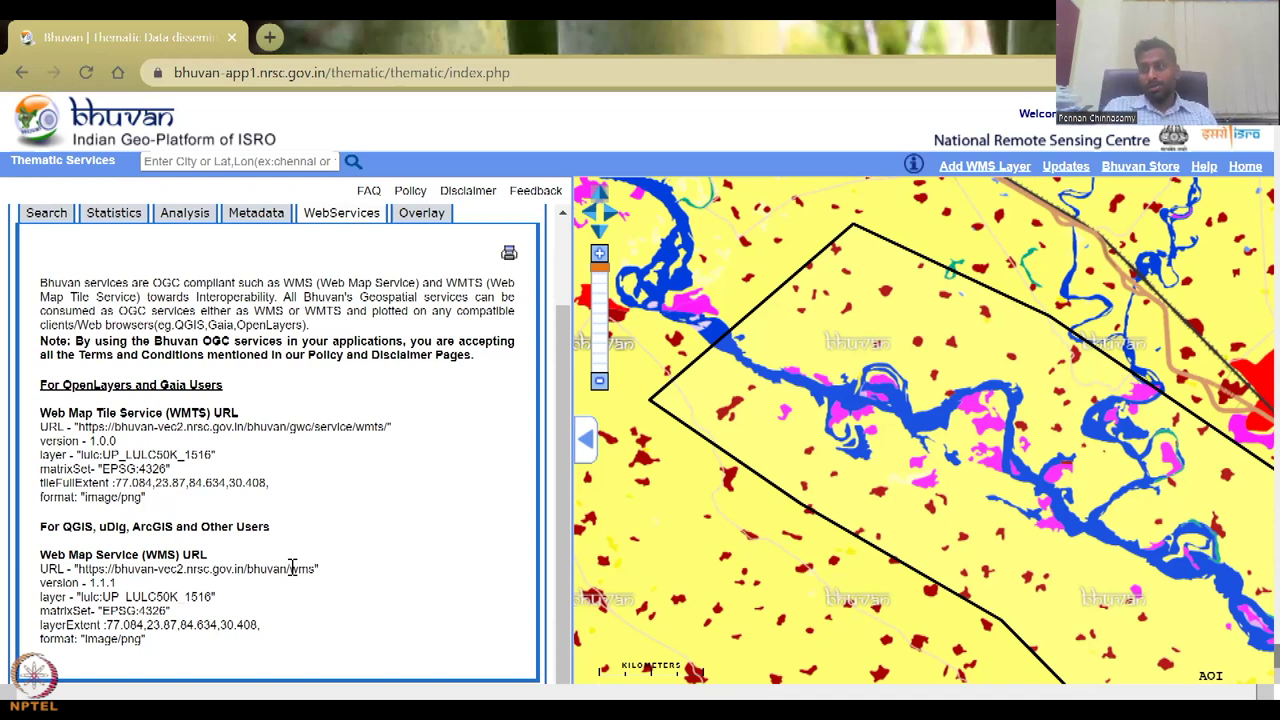
- Open the Bhuvan Layers overlay list, expand Administrative Layers, and frame the whole AOI on the map
click(422, 213)
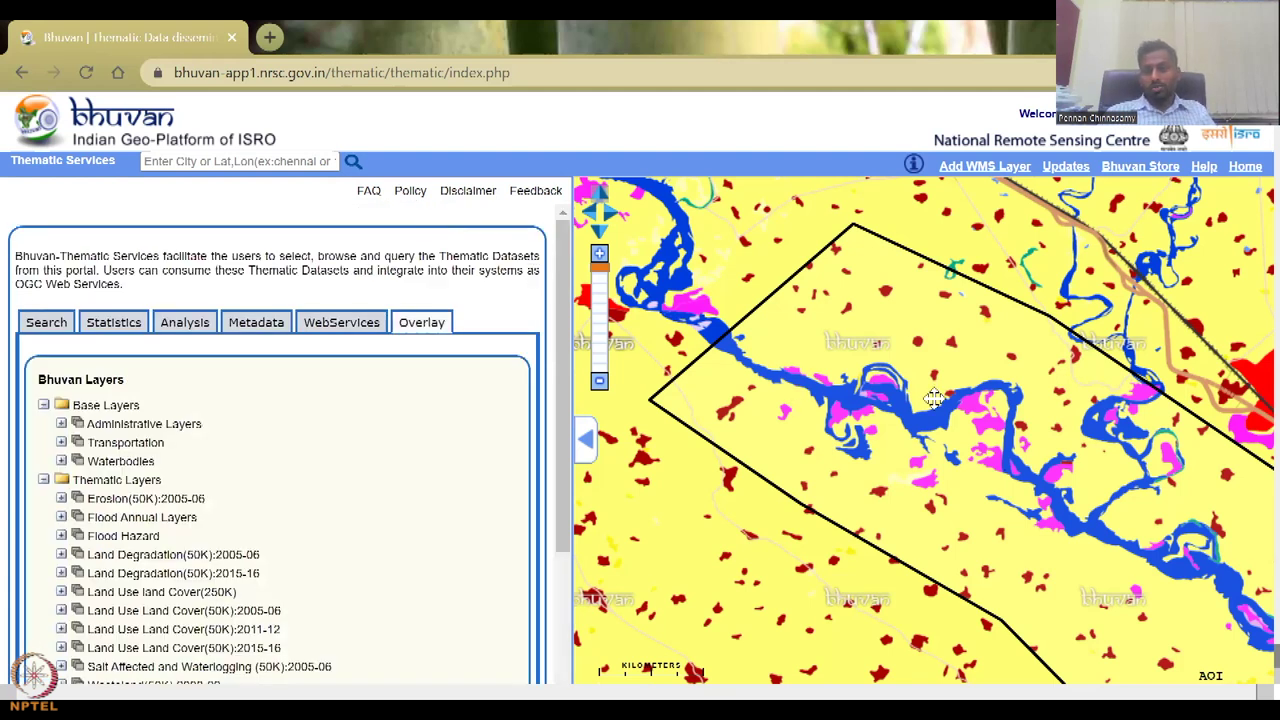
drag(967, 410, 902, 352)
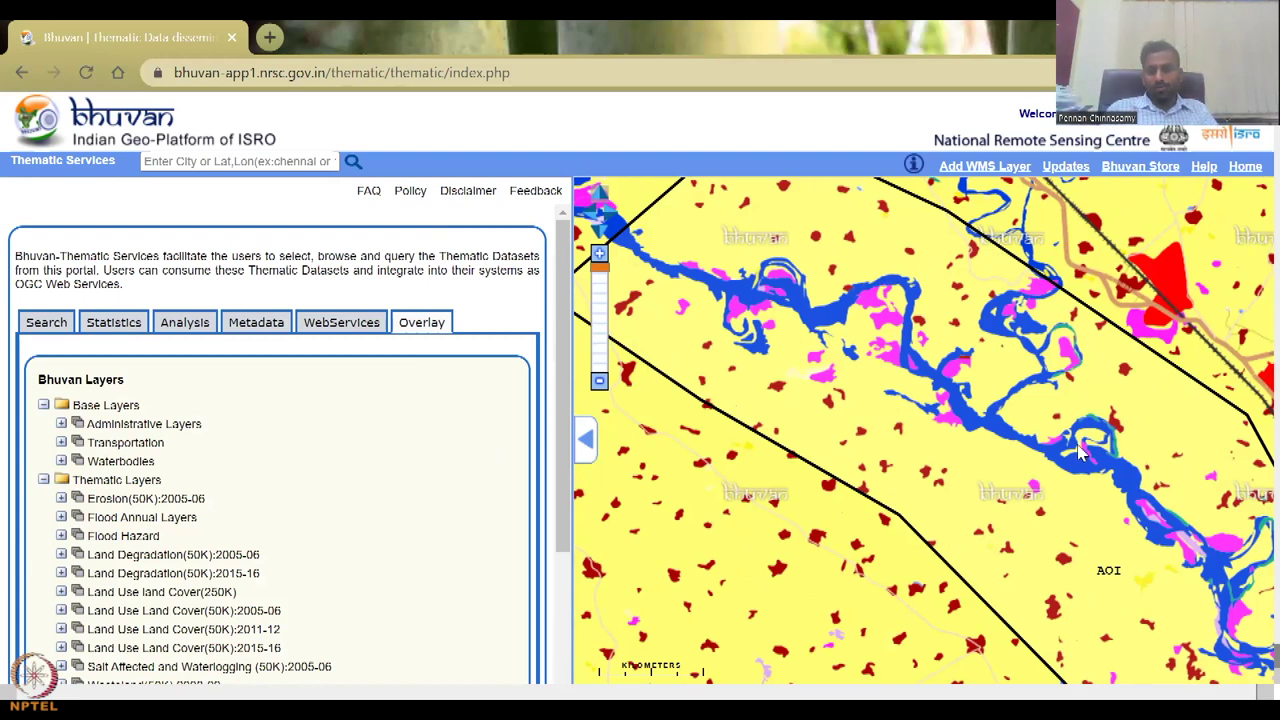
drag(1018, 460, 1006, 470)
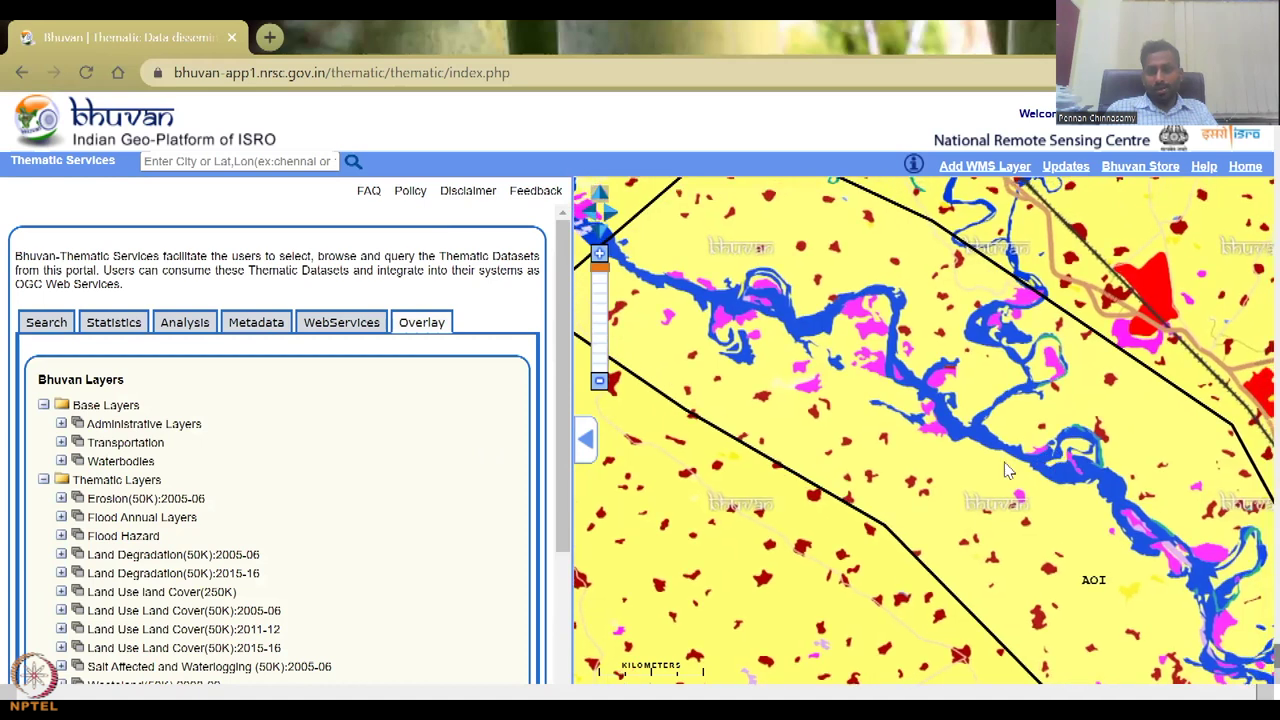
click(61, 424)
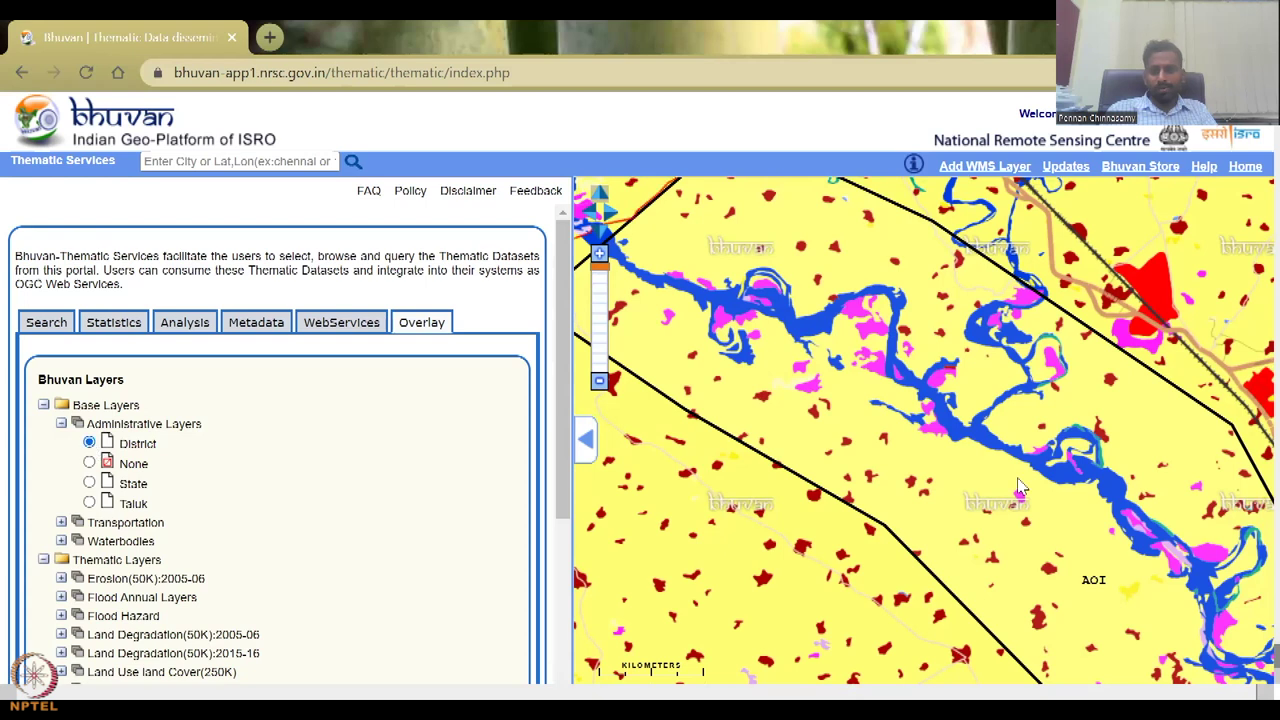
click(599, 381)
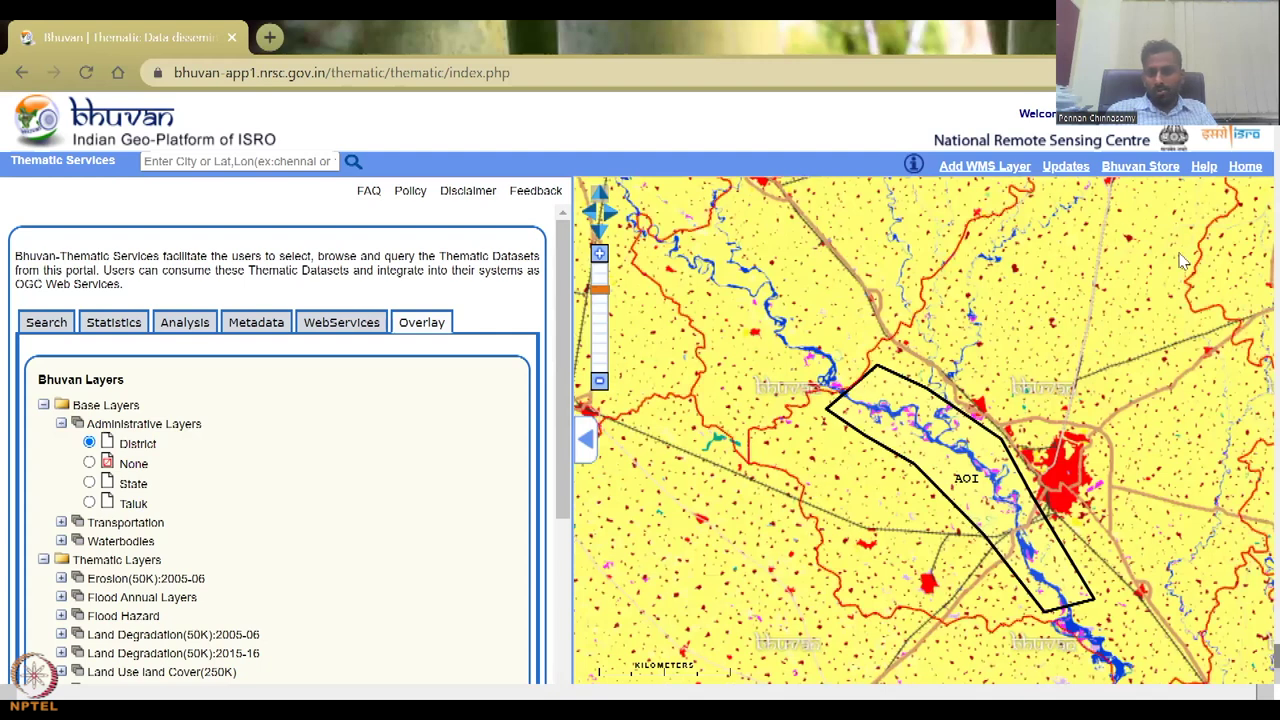
drag(1105, 544, 1040, 540)
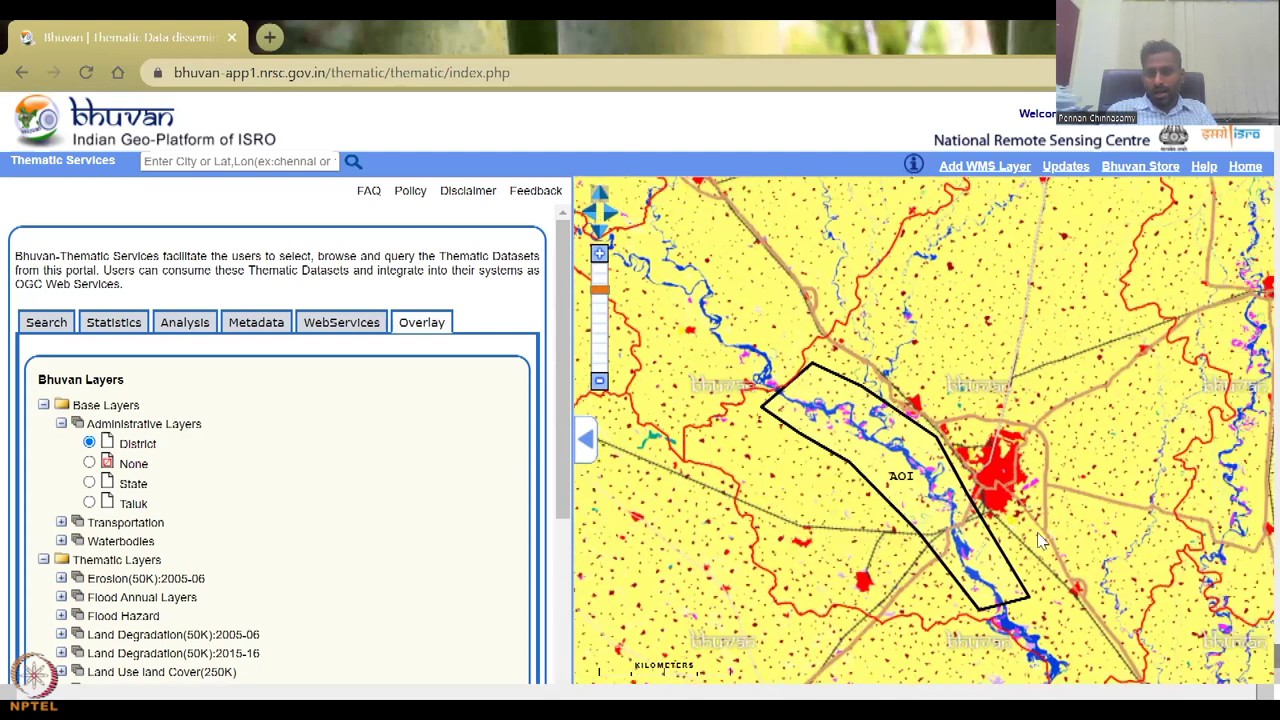
- Try State and Taluk boundaries, zooming and panning to see them around the river in the AOI
click(89, 464)
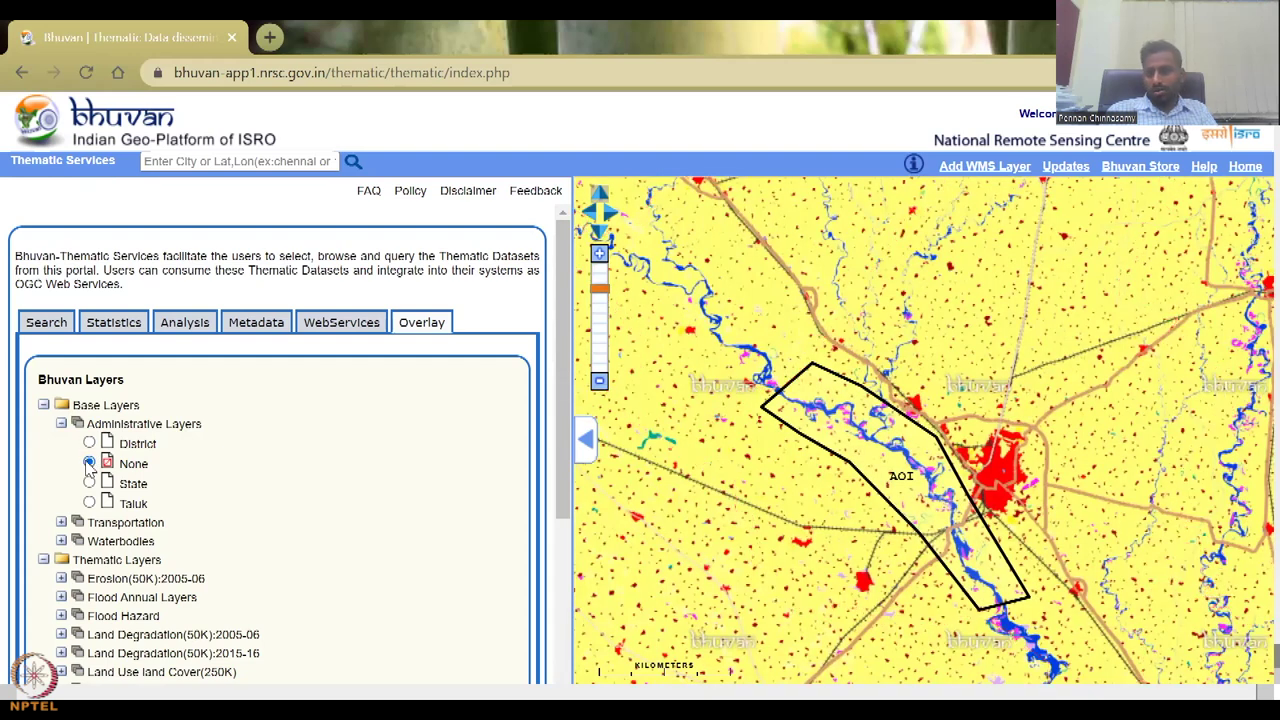
click(90, 483)
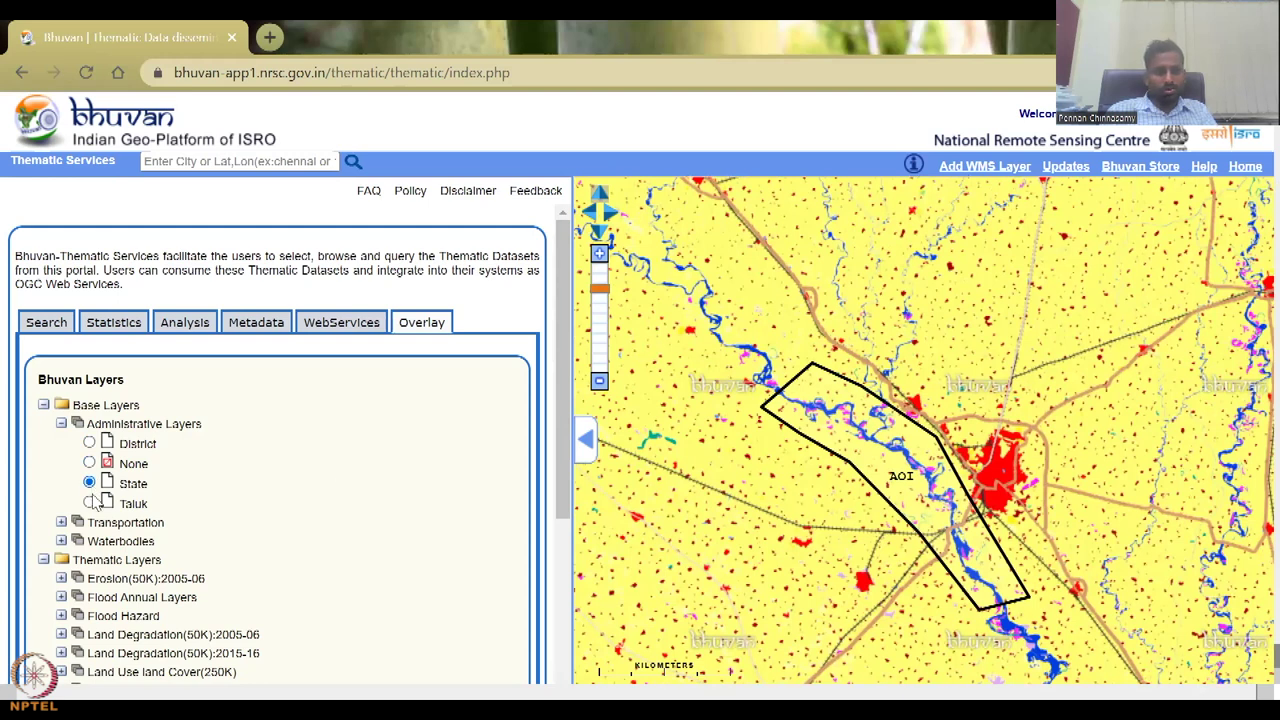
click(90, 503)
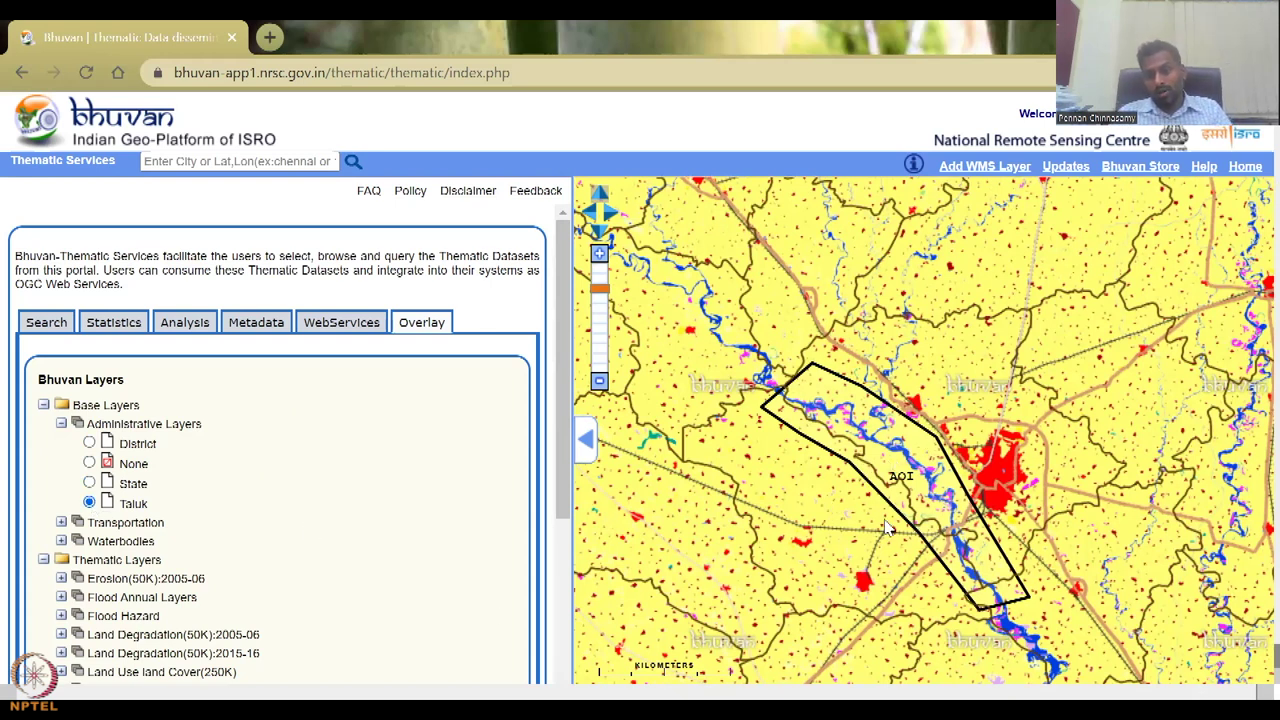
drag(853, 517, 895, 489)
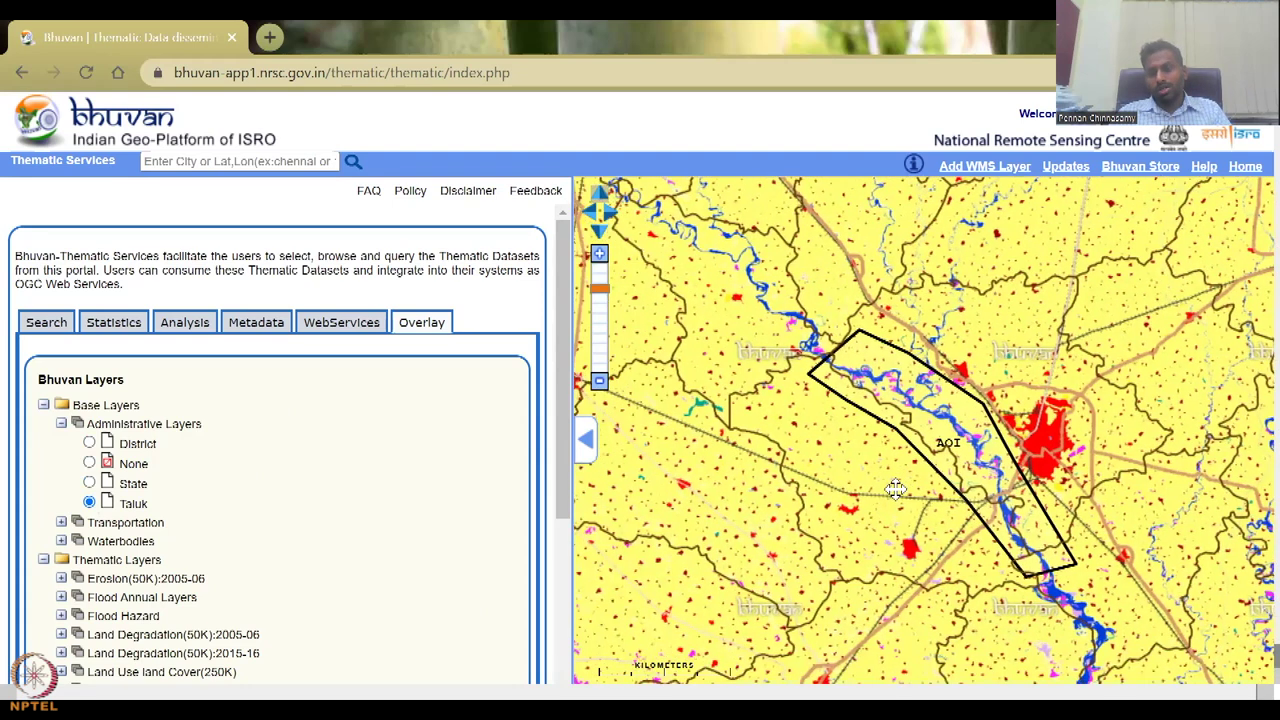
double_click(895, 489)
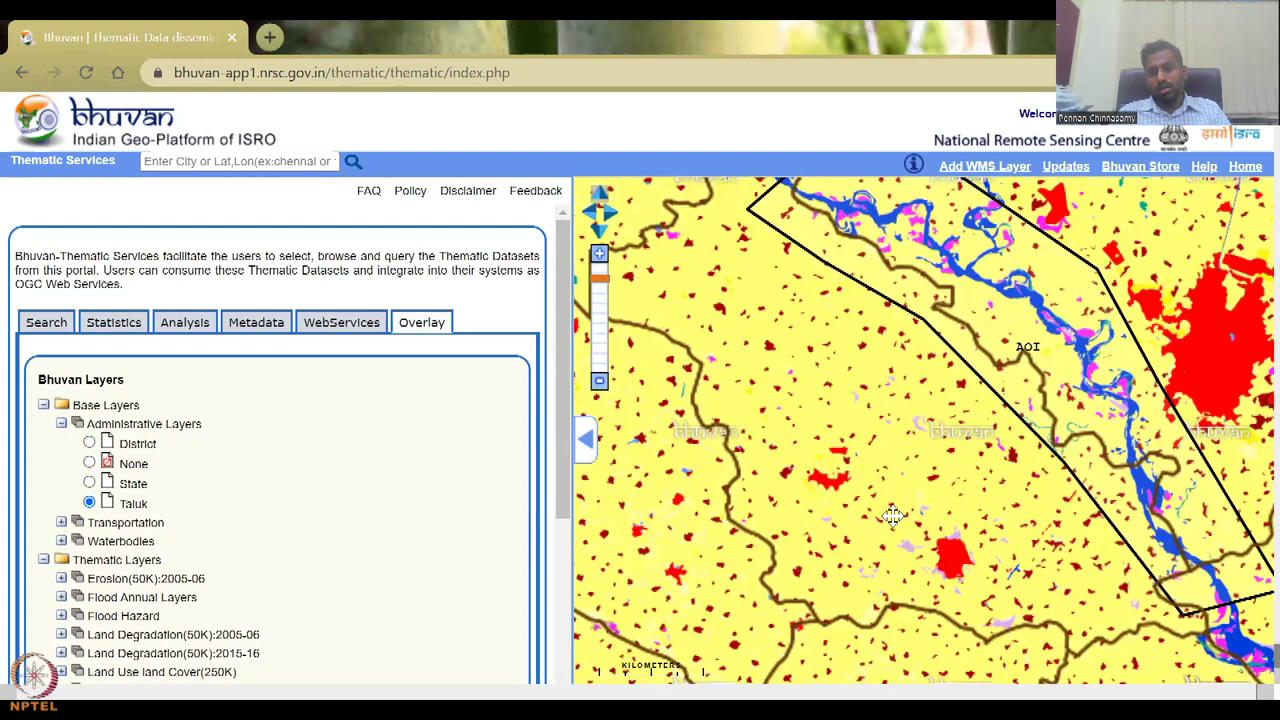
drag(893, 516, 905, 558)
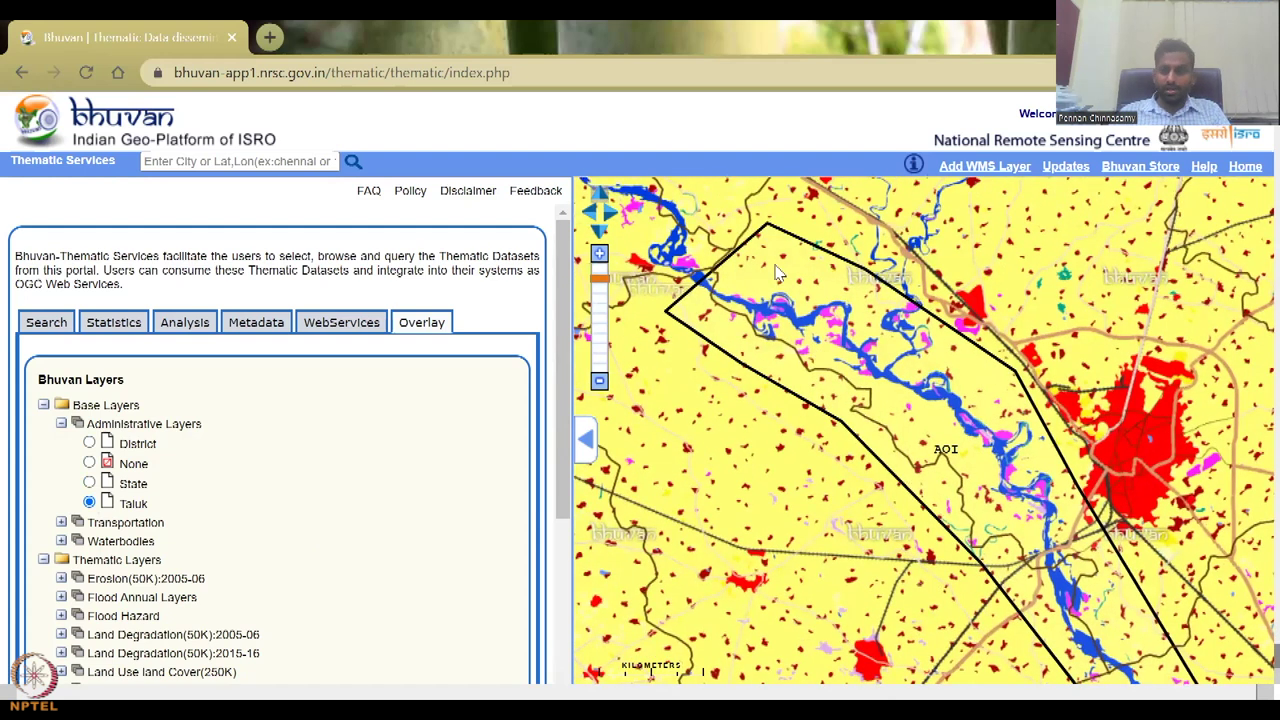
drag(1049, 610, 1003, 572)
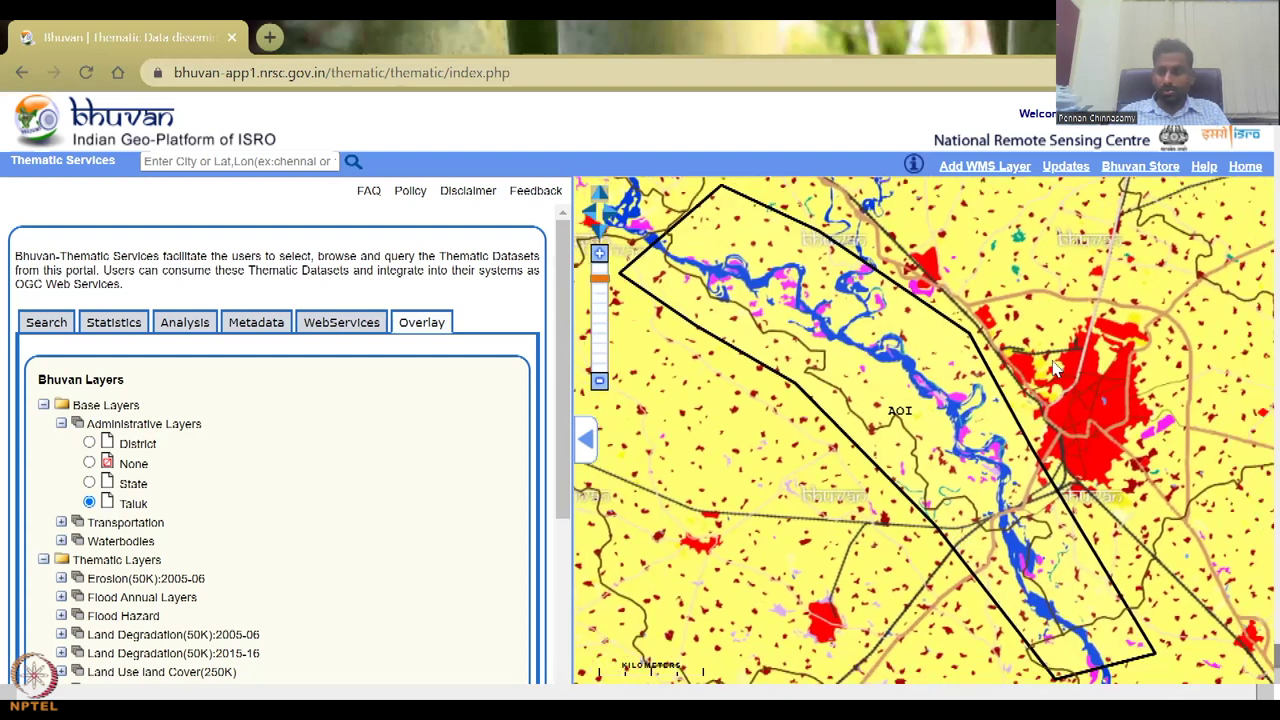
- Show District boundaries again, then set boundaries to None and collapse the Administrative node
click(89, 443)
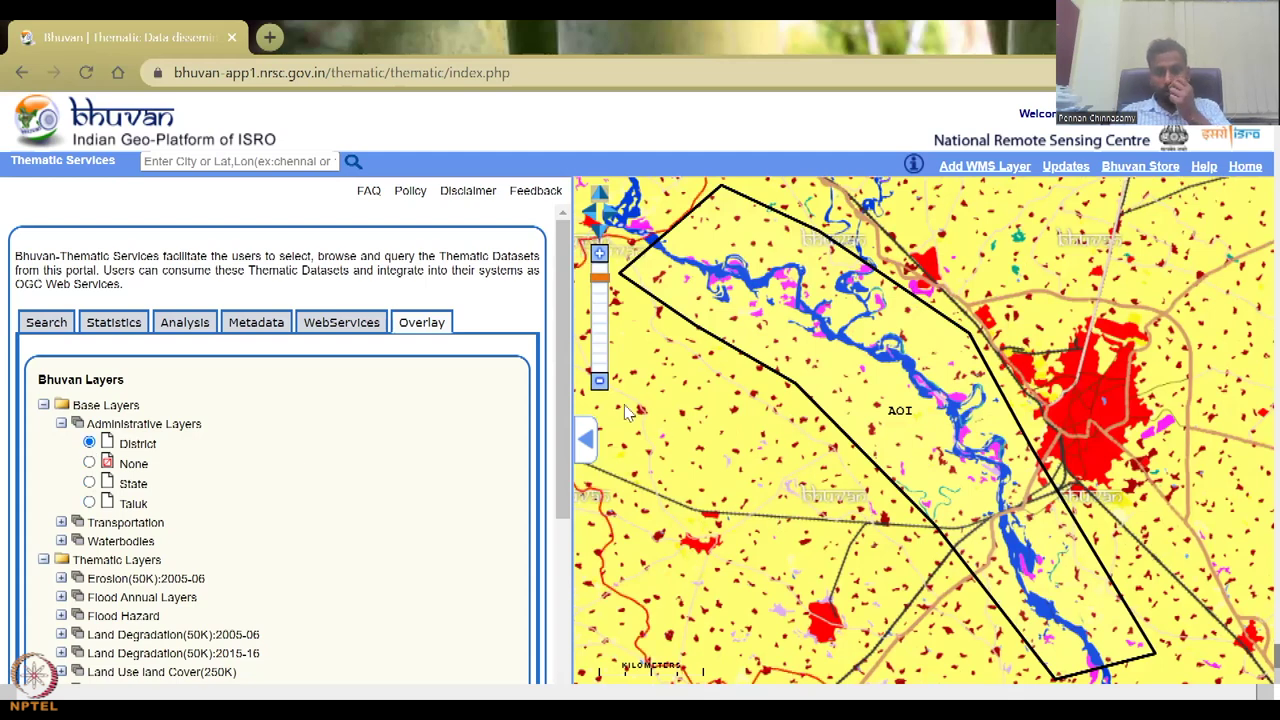
click(599, 381)
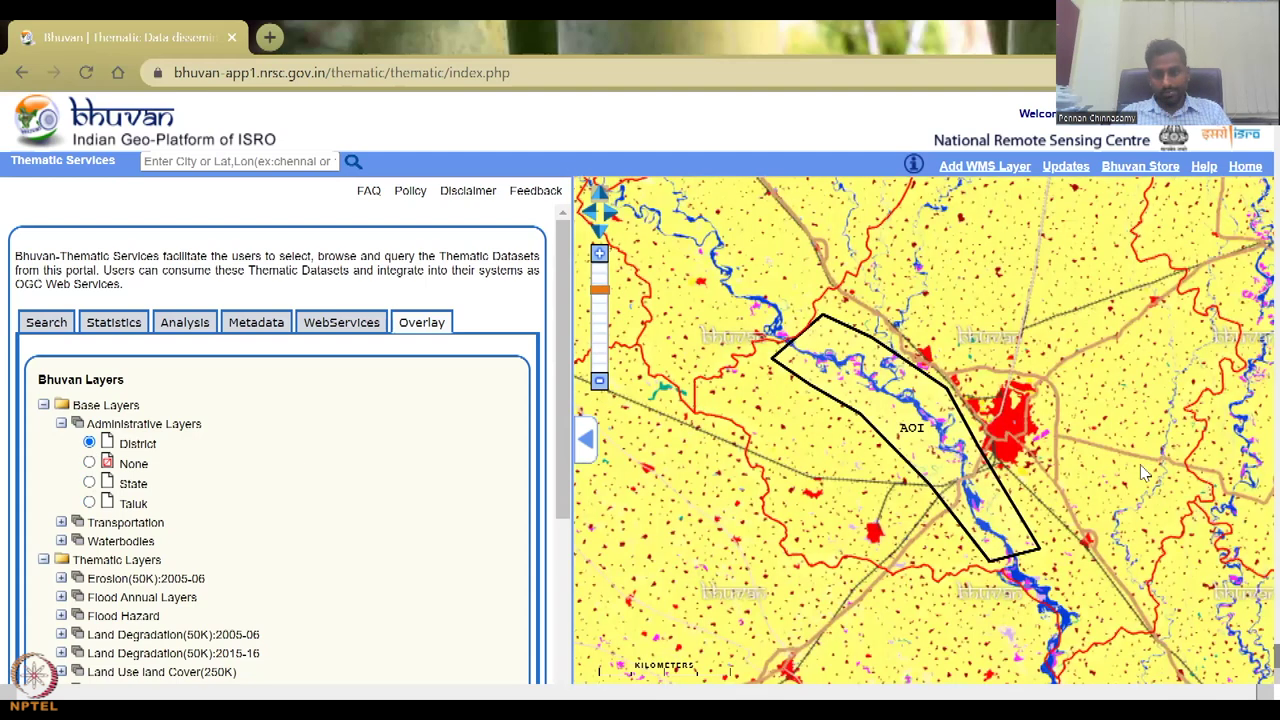
click(89, 464)
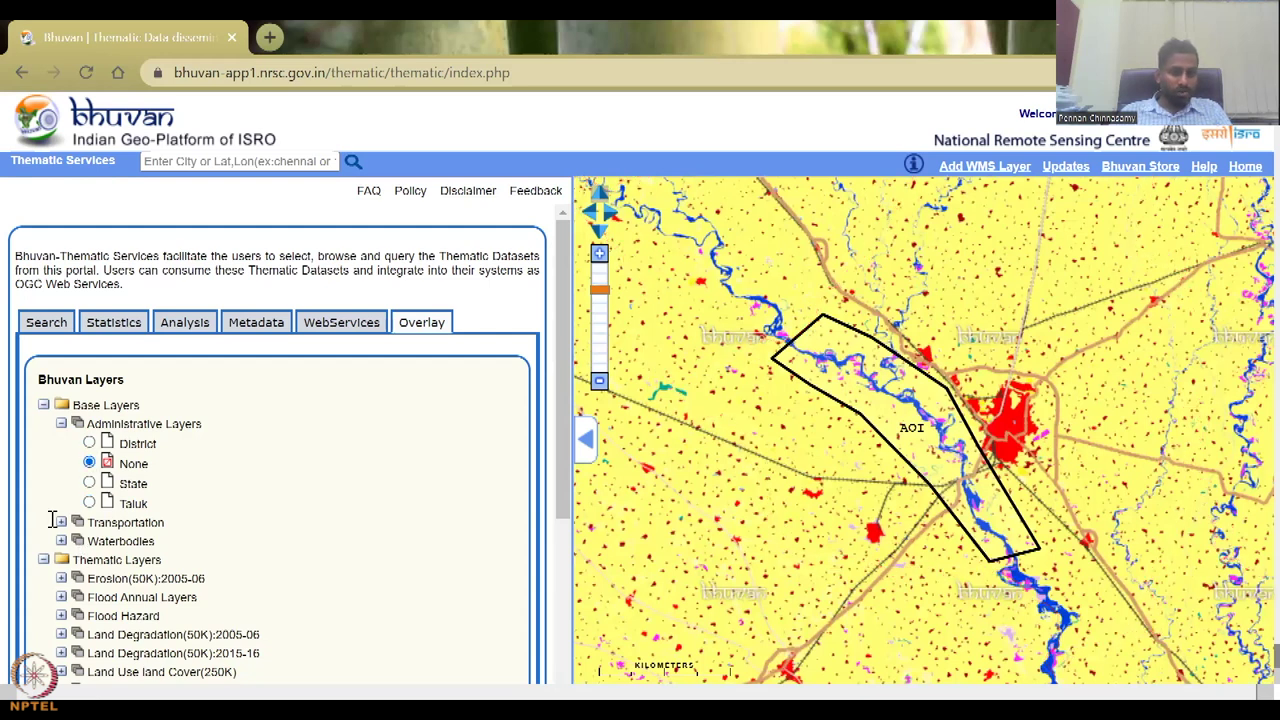
click(61, 424)
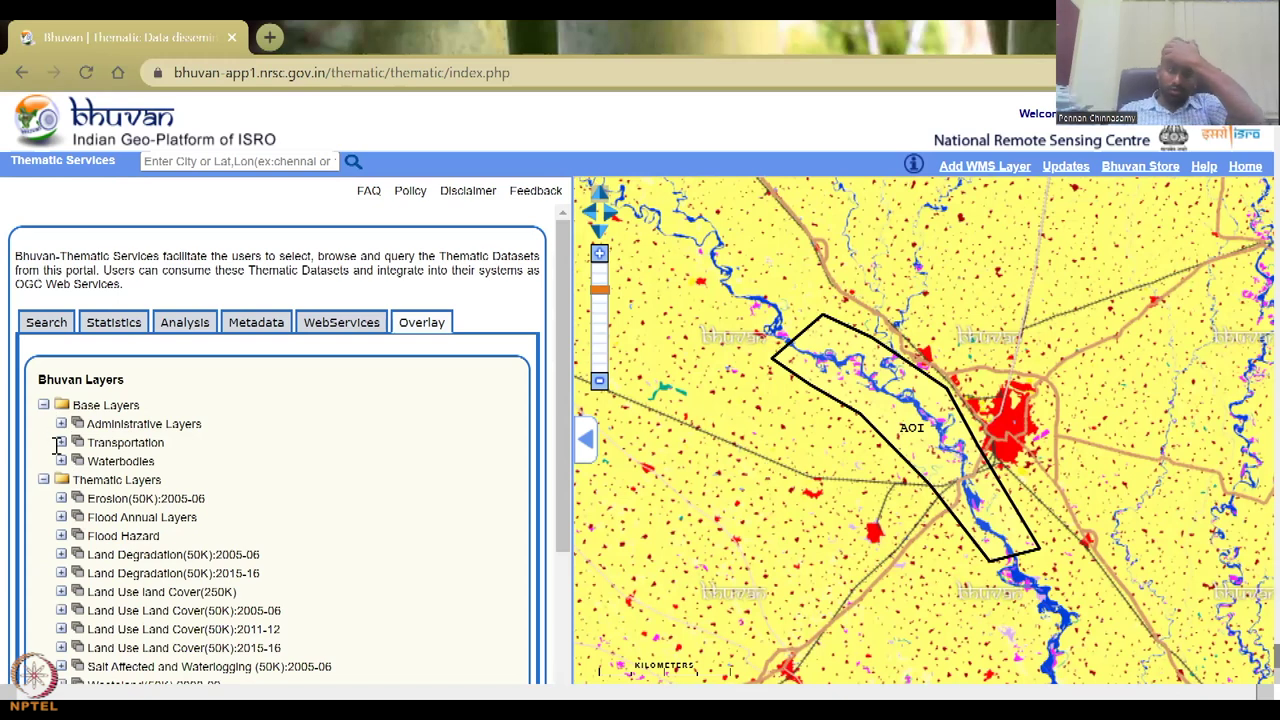
- Expand Transportation > Roads and toggle the National Highway layer off, on, then off again
click(61, 443)
click(79, 461)
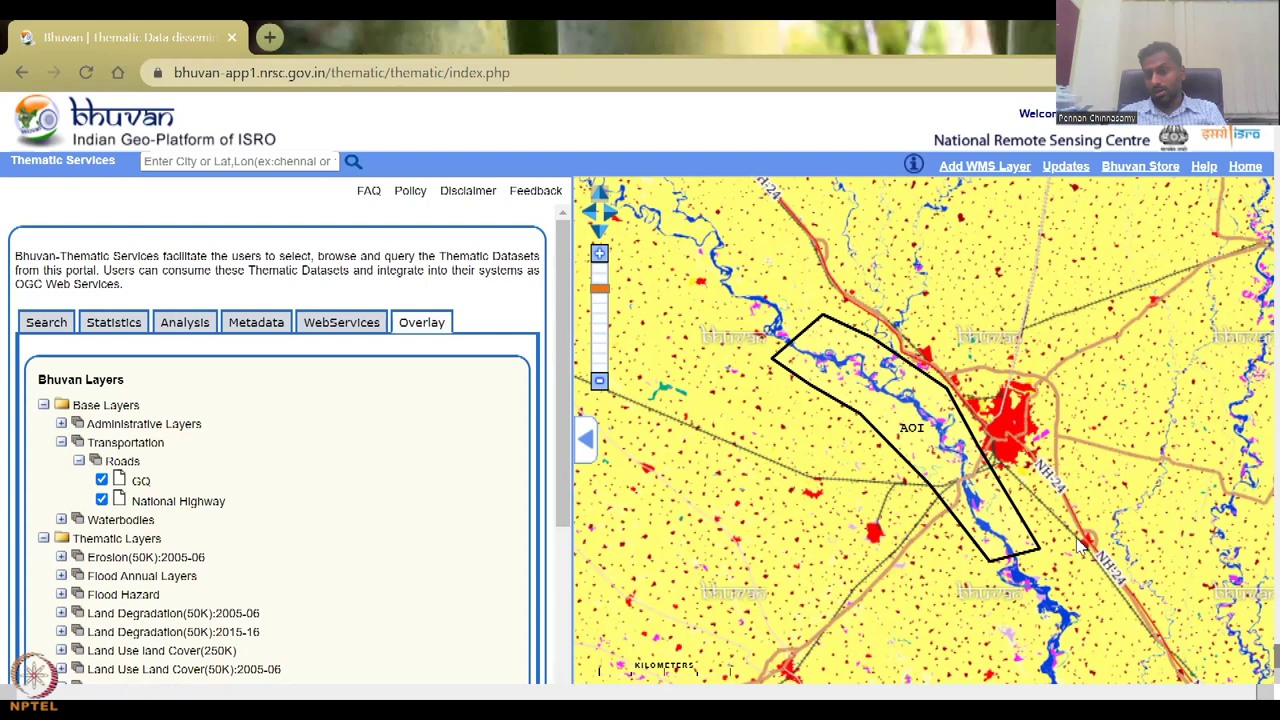
scroll(950, 475, up, 3)
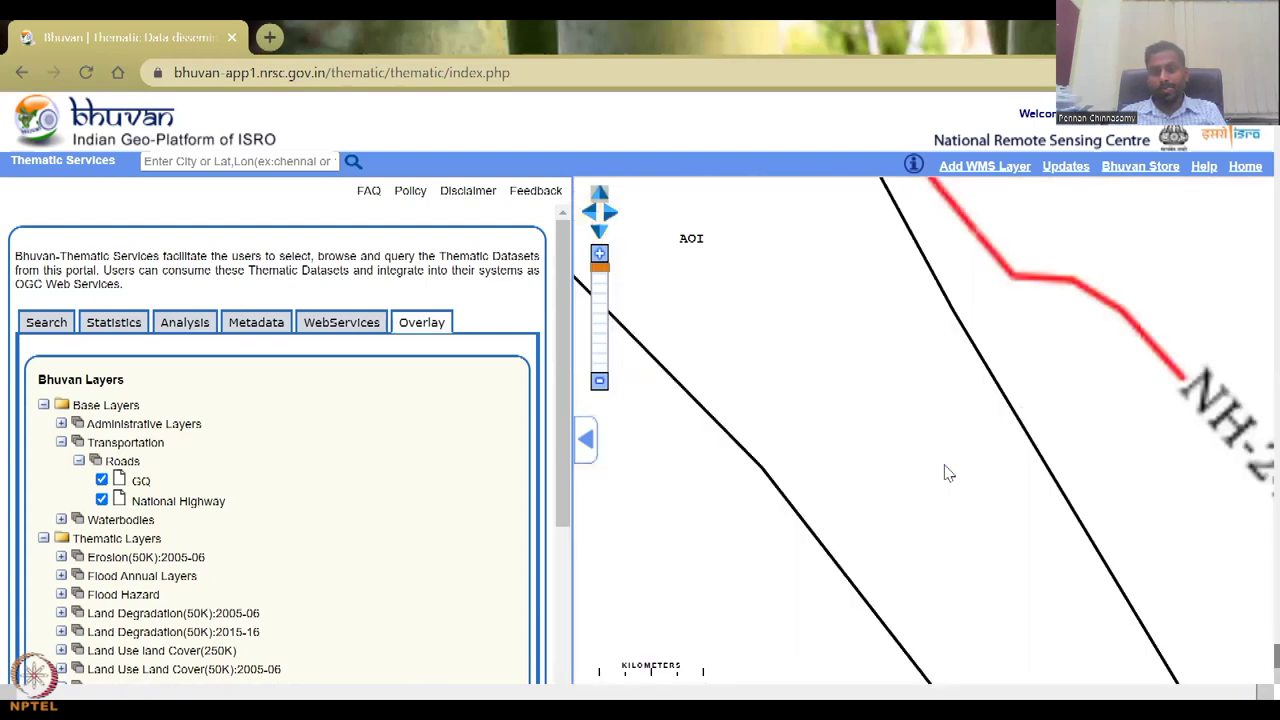
scroll(948, 475, down, 3)
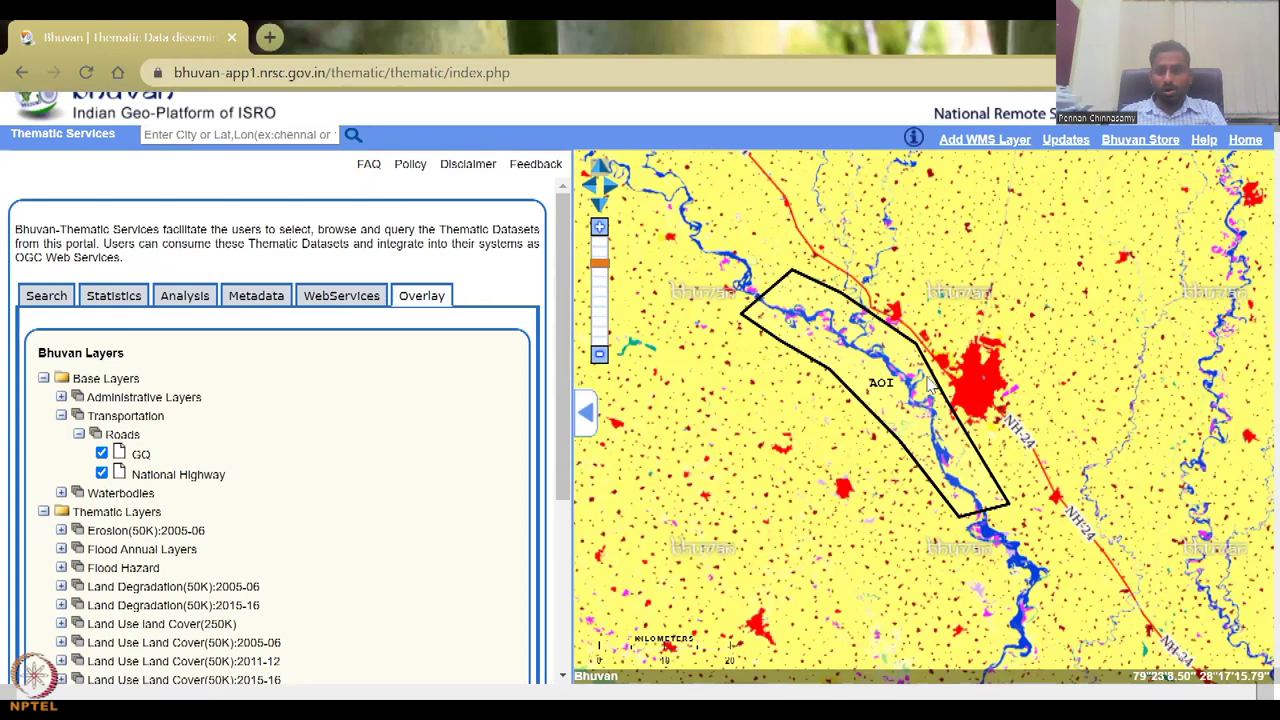
click(102, 474)
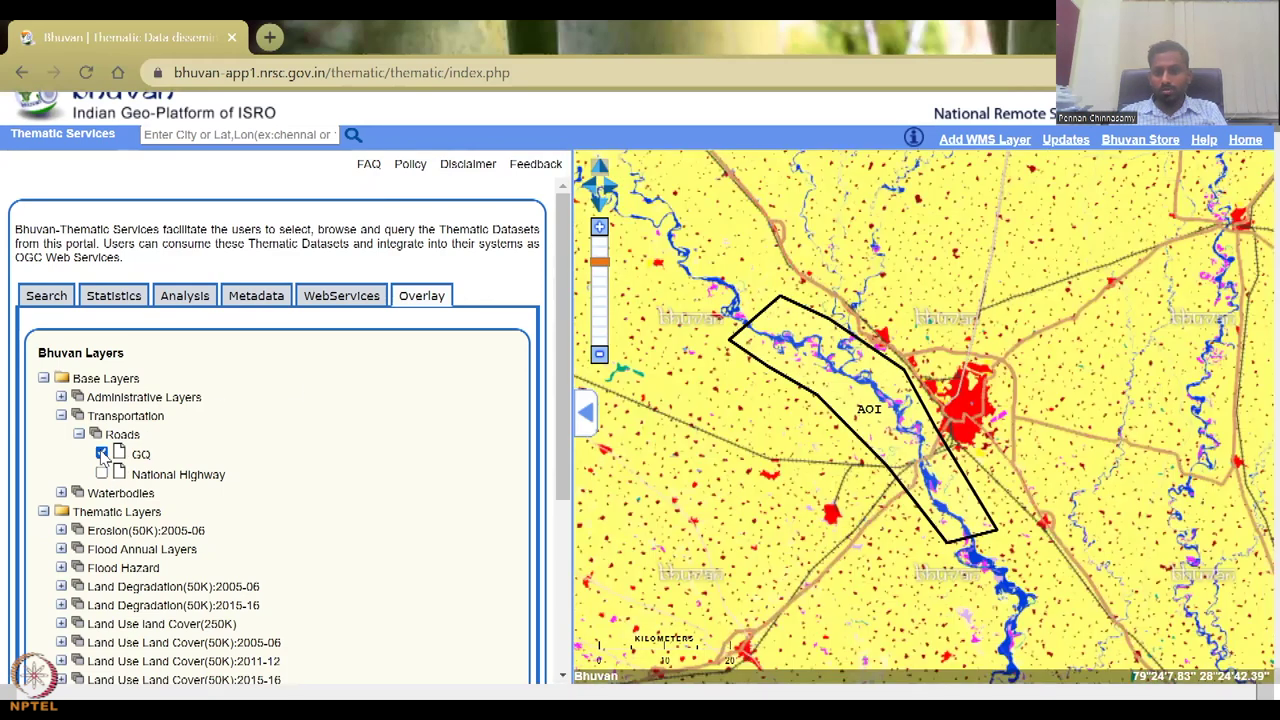
click(102, 474)
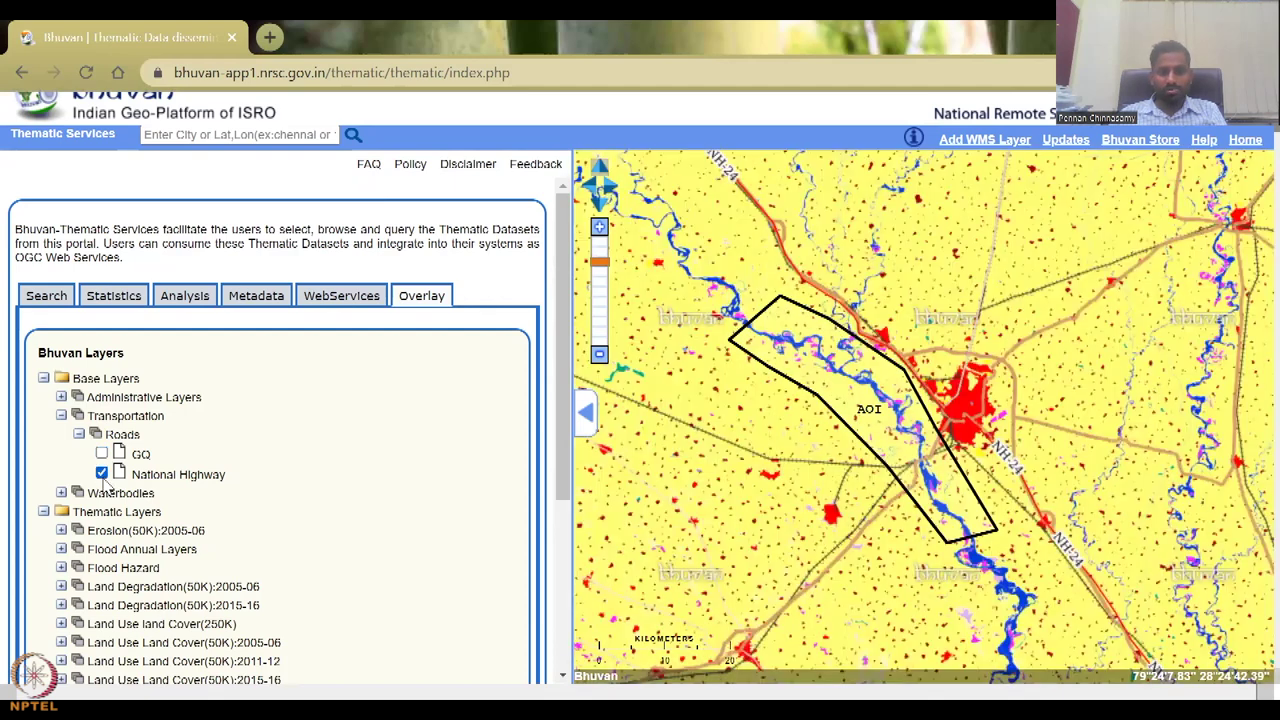
click(102, 474)
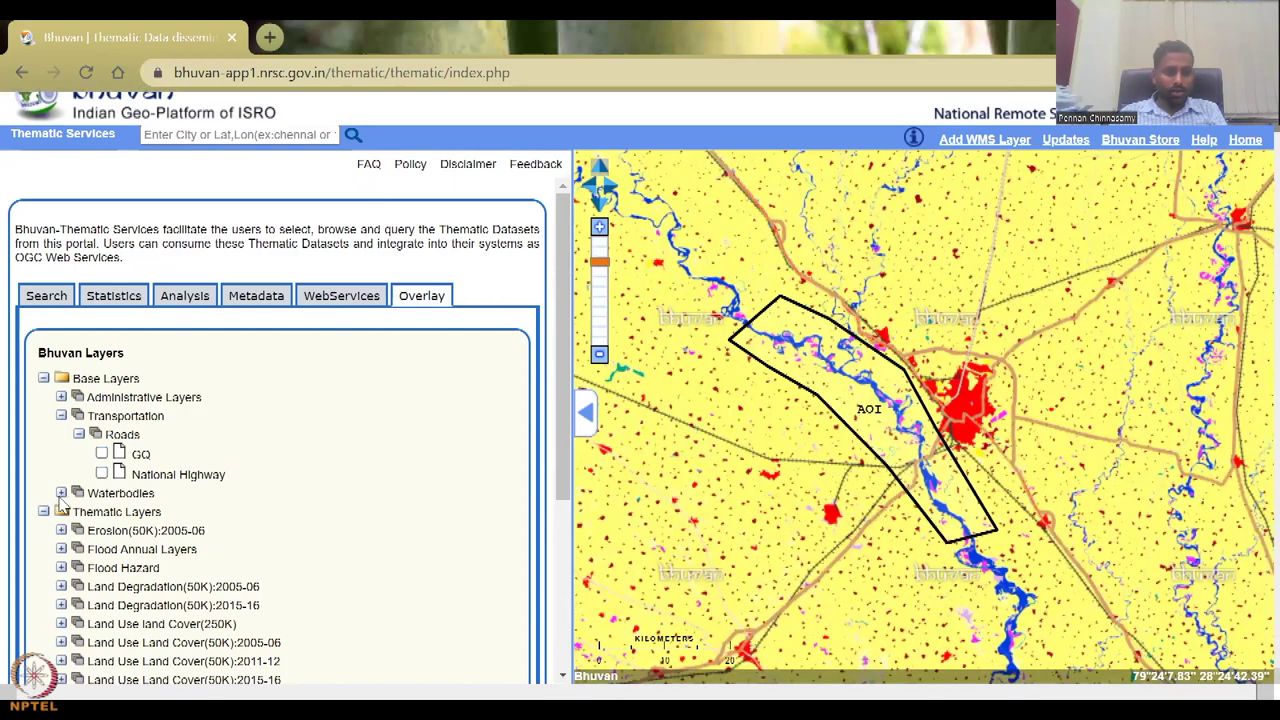
- Turn on the River layer under Waterbodies and zoom out to see the regional rivers
click(61, 493)
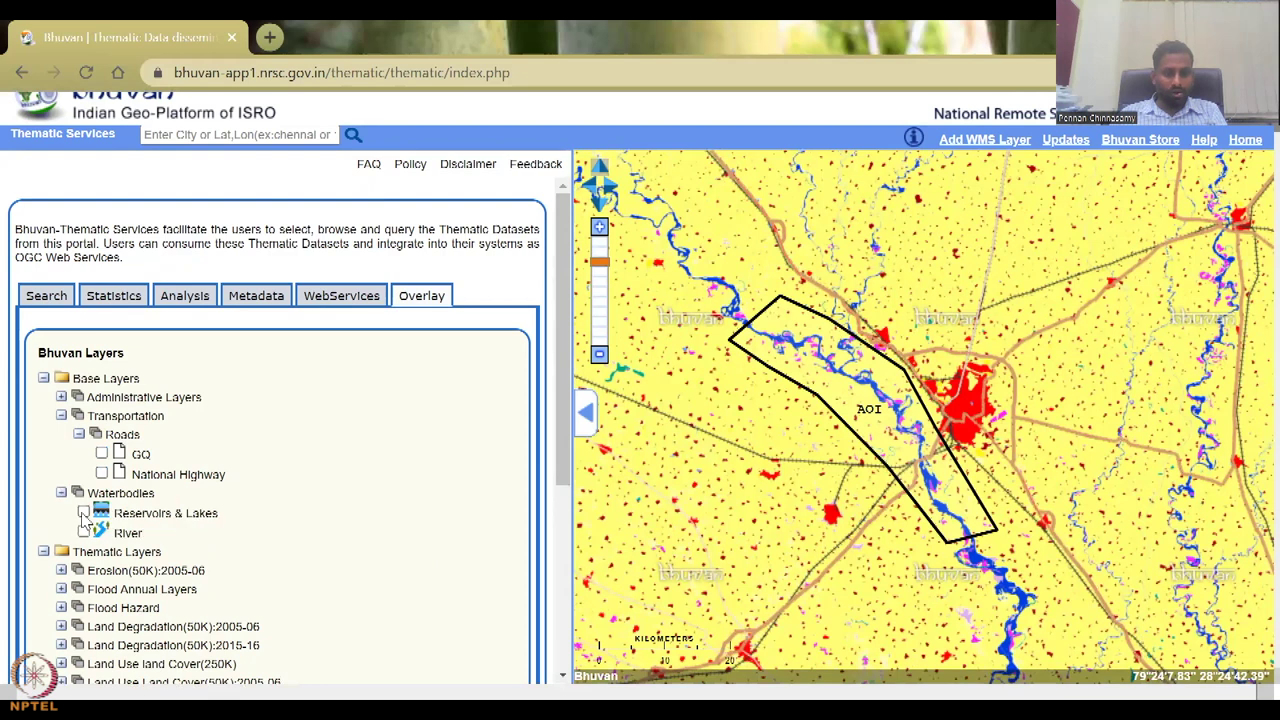
click(84, 533)
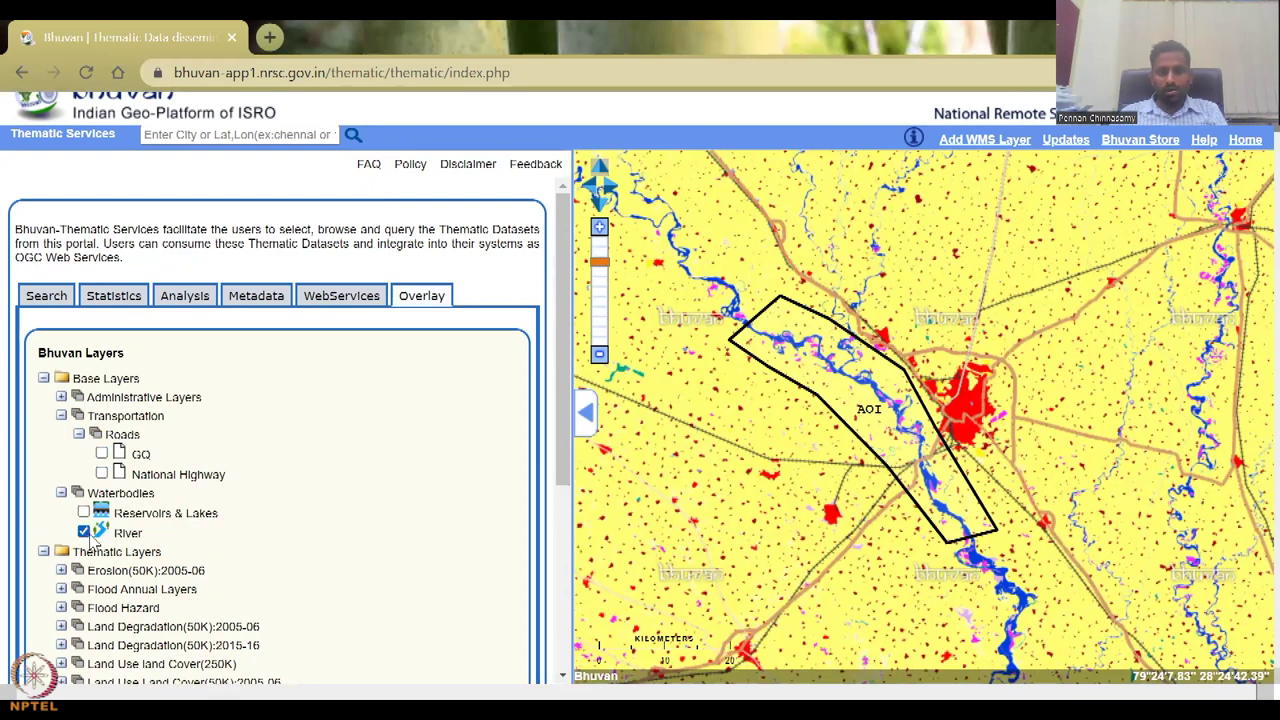
click(599, 356)
click(599, 356)
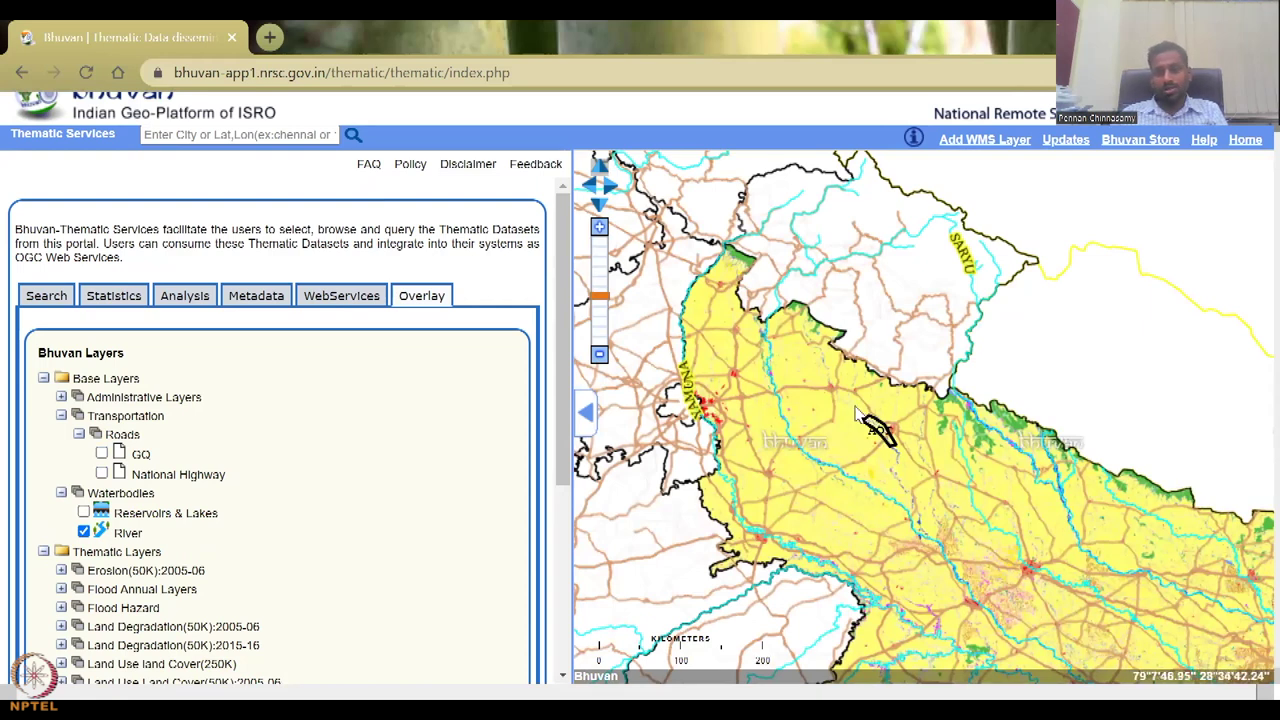
scroll(878, 430, up, 3)
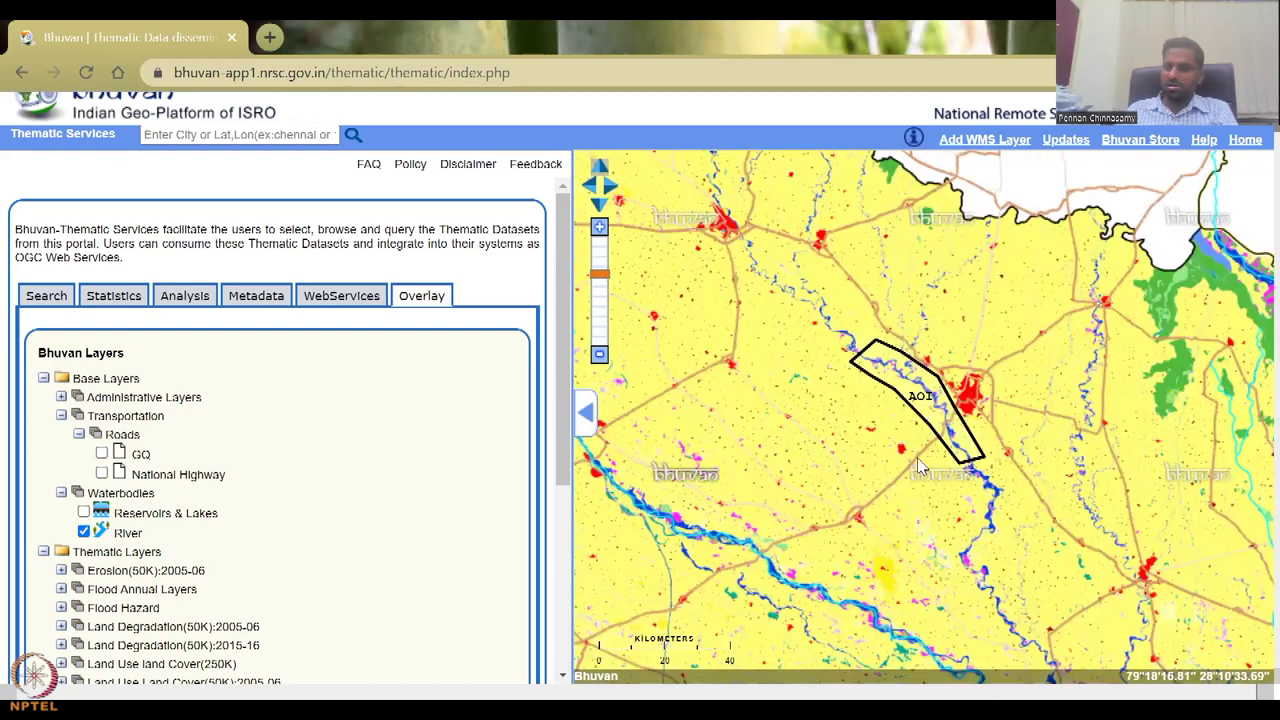
- Swap River for Reservoirs & Lakes, check it around the AOI, then turn it off
click(83, 532)
click(83, 512)
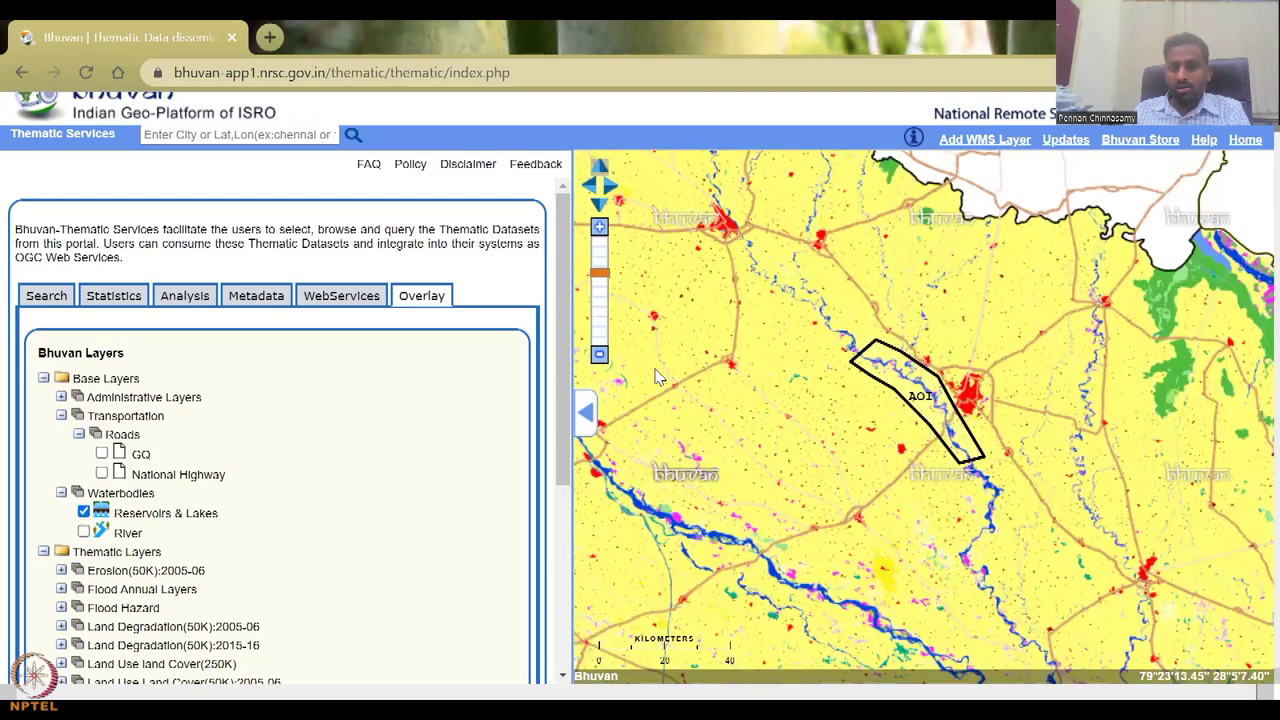
click(599, 356)
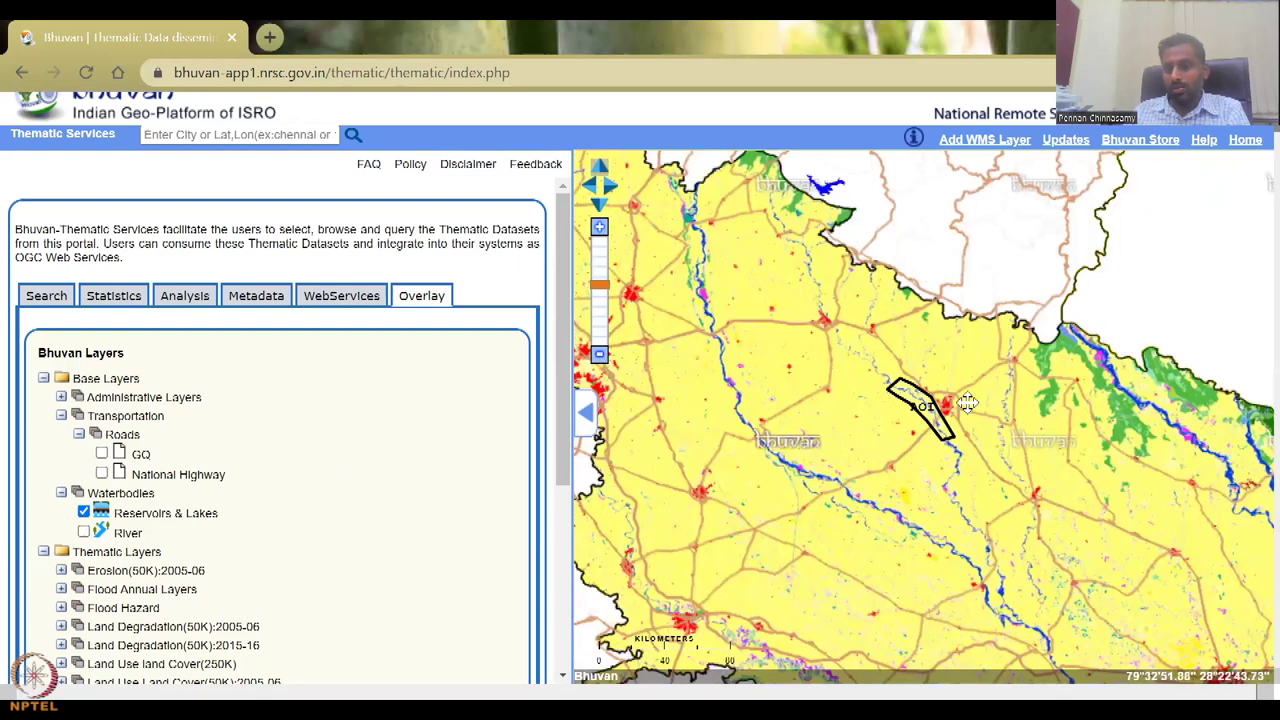
double_click(962, 411)
click(84, 512)
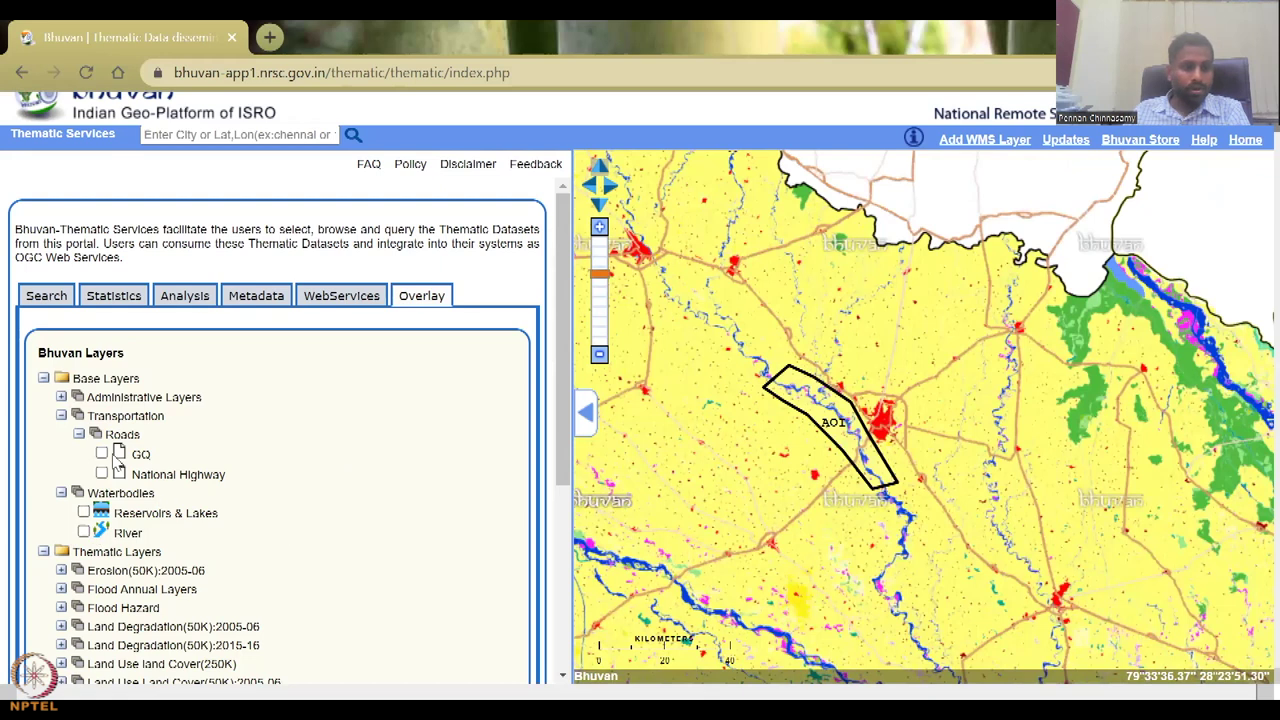
- Collapse the Transportation and base layer groups, leaving the Thematic Layers list showing
click(61, 415)
click(43, 378)
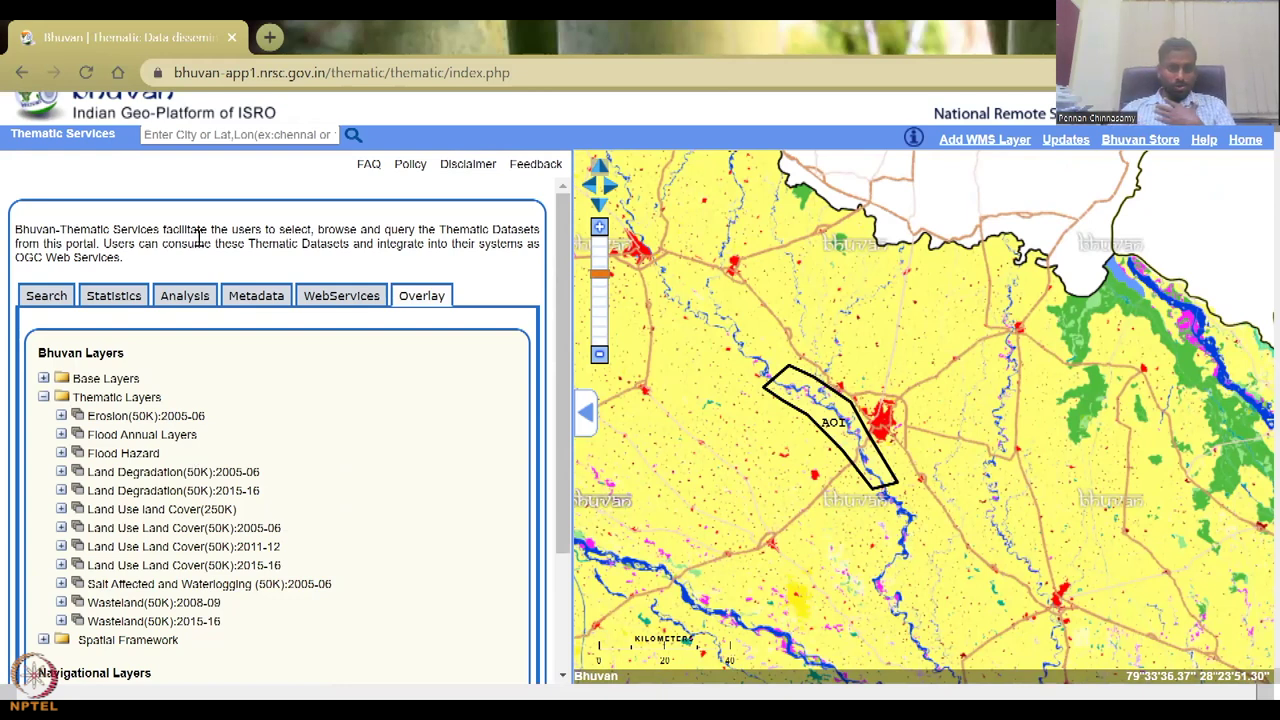
click(178, 302)
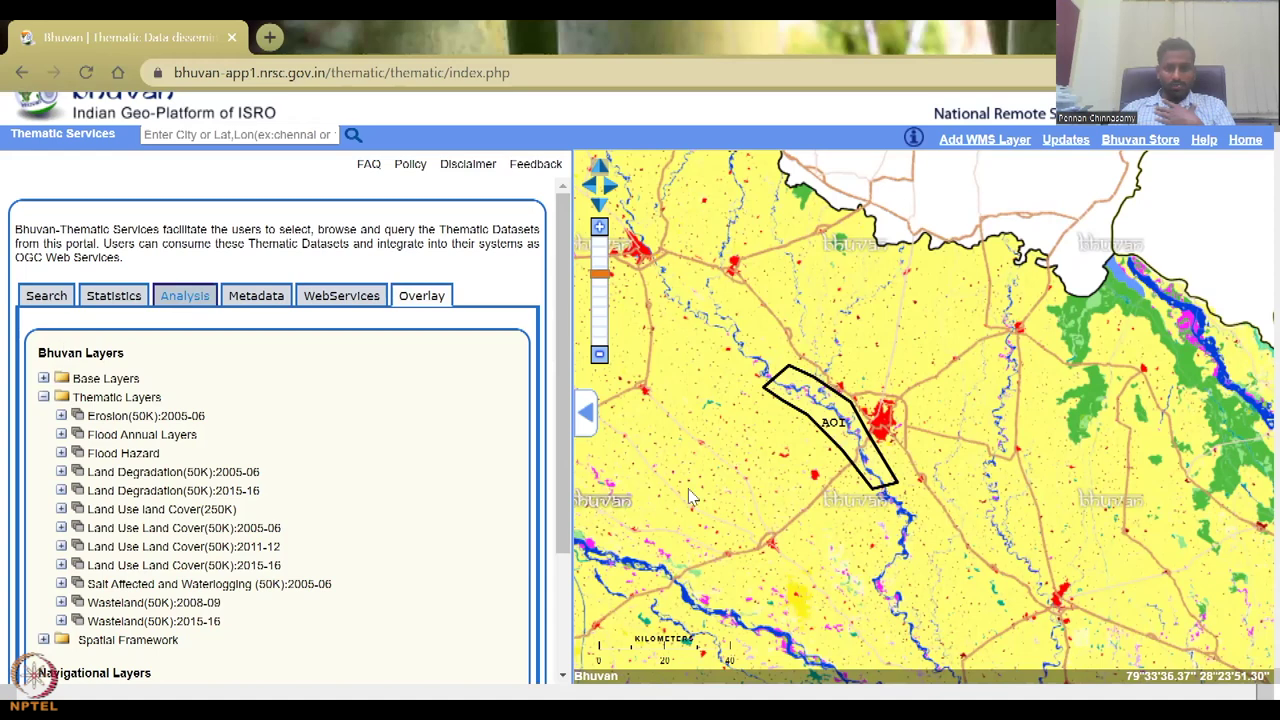
- Generate the LULC analysis report for the currently drawn AOI
click(120, 339)
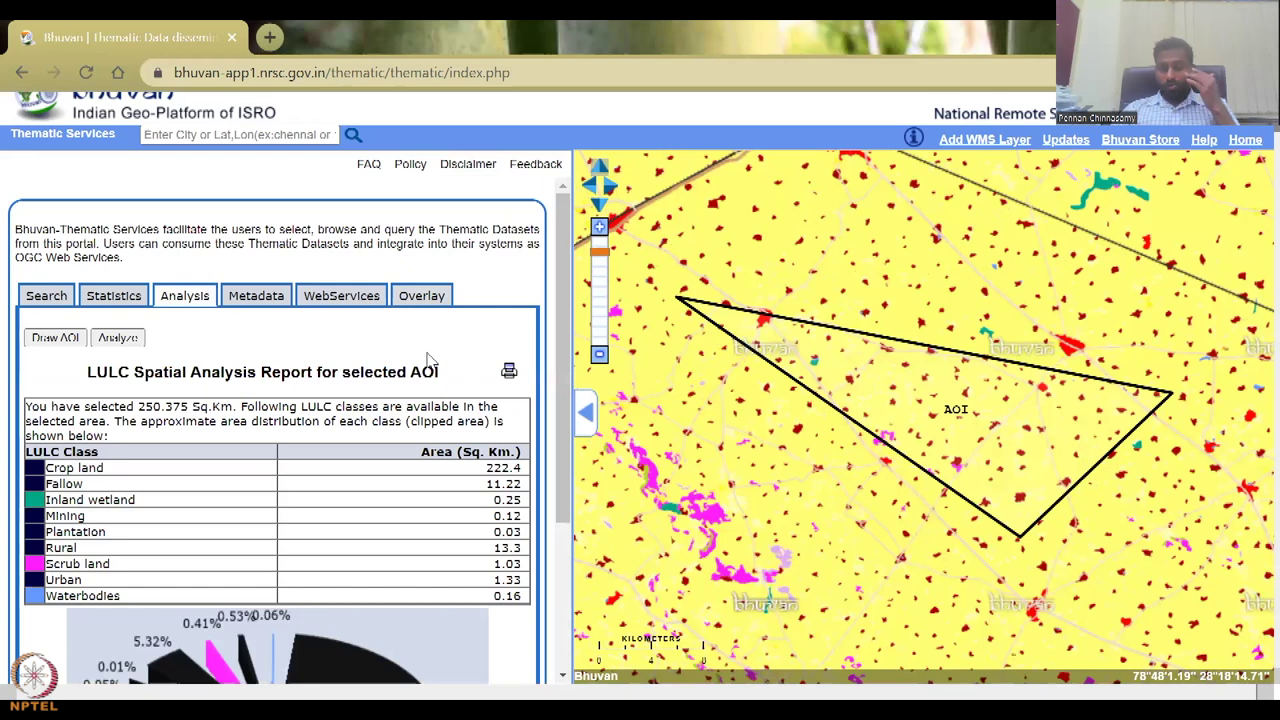
scroll(280, 350, down, 2)
scroll(280, 350, up, 2)
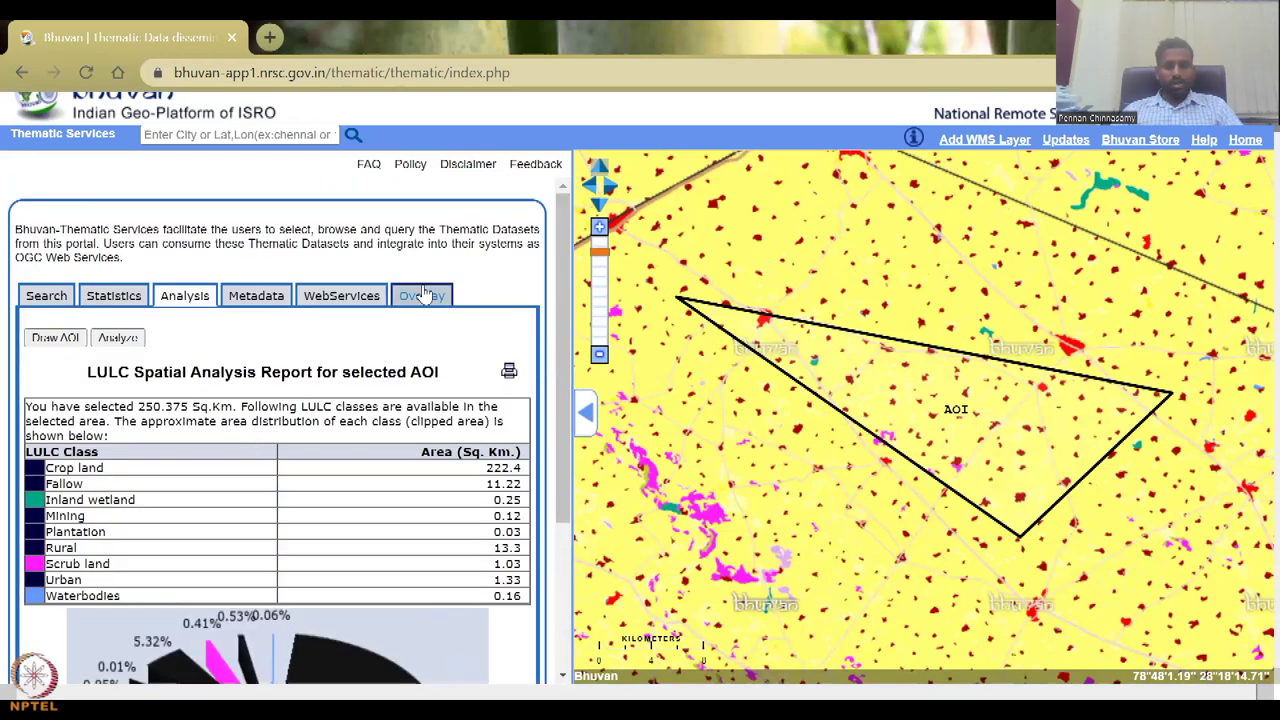
- Draw a triangular AOI further west and analyze it, getting the outside-thematic-region message
drag(683, 405, 980, 405)
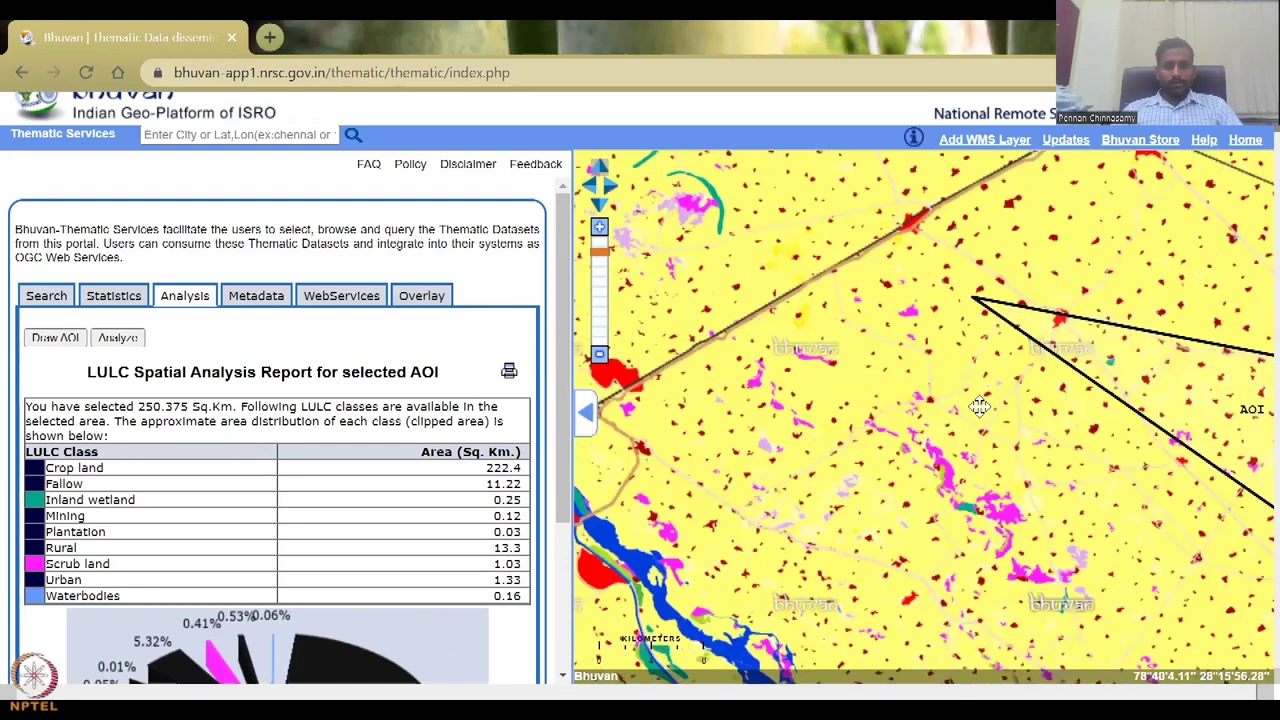
click(600, 358)
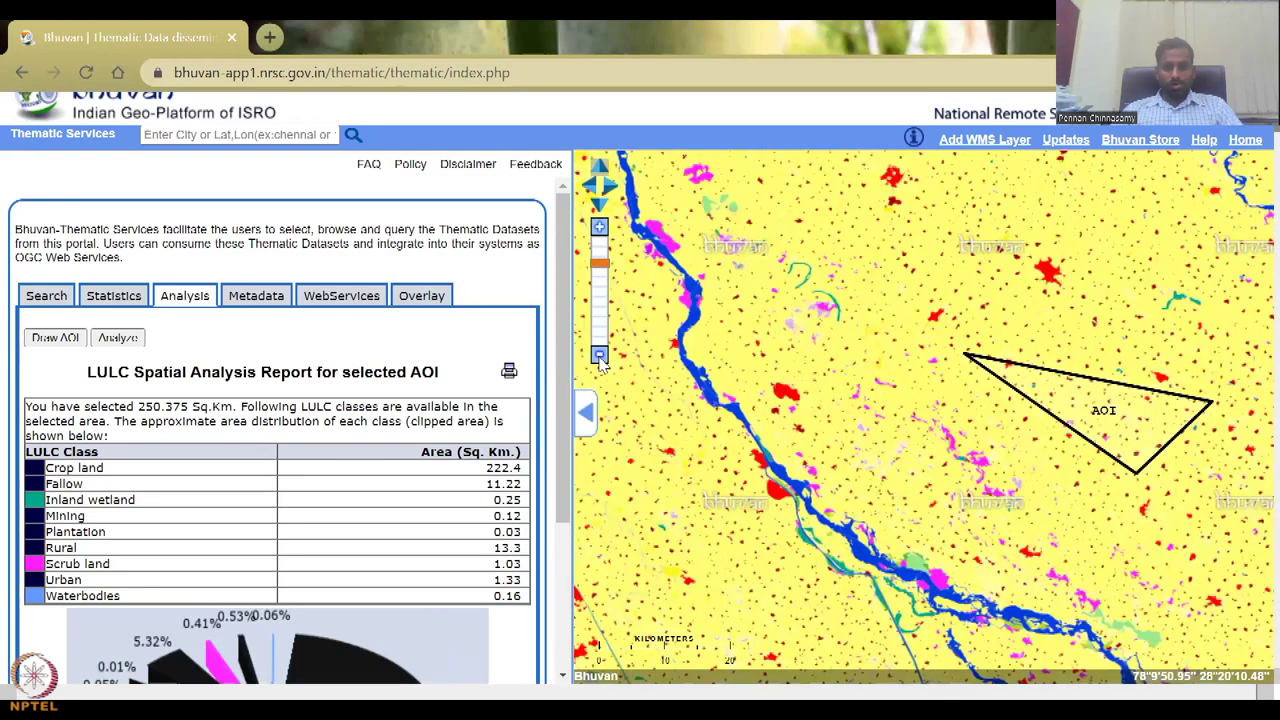
double_click(600, 357)
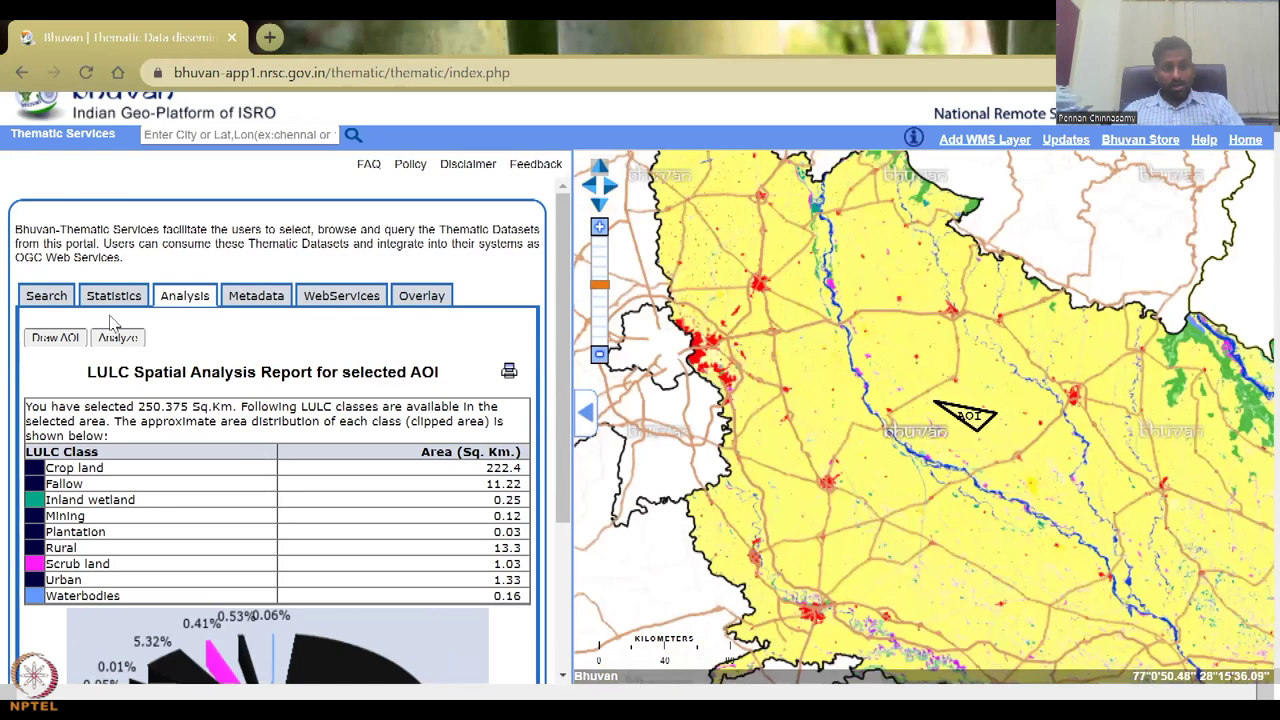
click(620, 420)
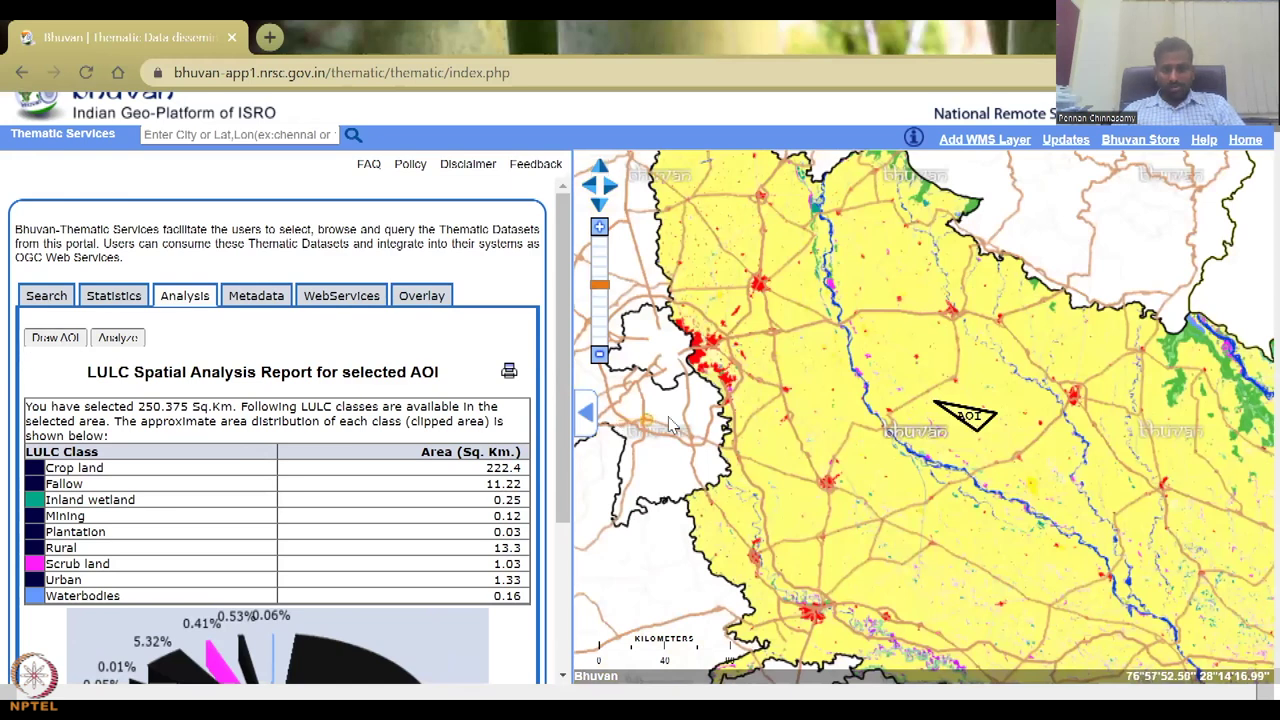
click(673, 424)
double_click(660, 461)
click(128, 345)
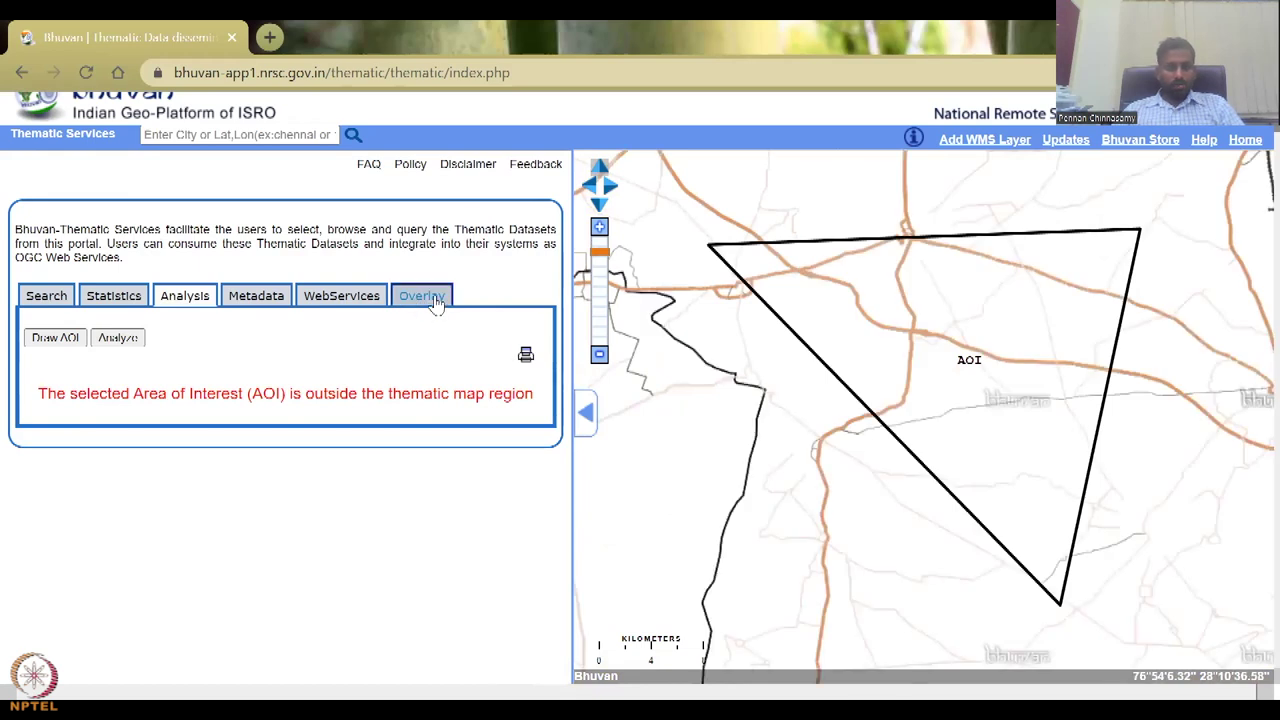
- Zoom out, pan east, then zoom in close on Bareilly's red built-up area on the LULC 2015-16 layer
click(436, 303)
click(599, 354)
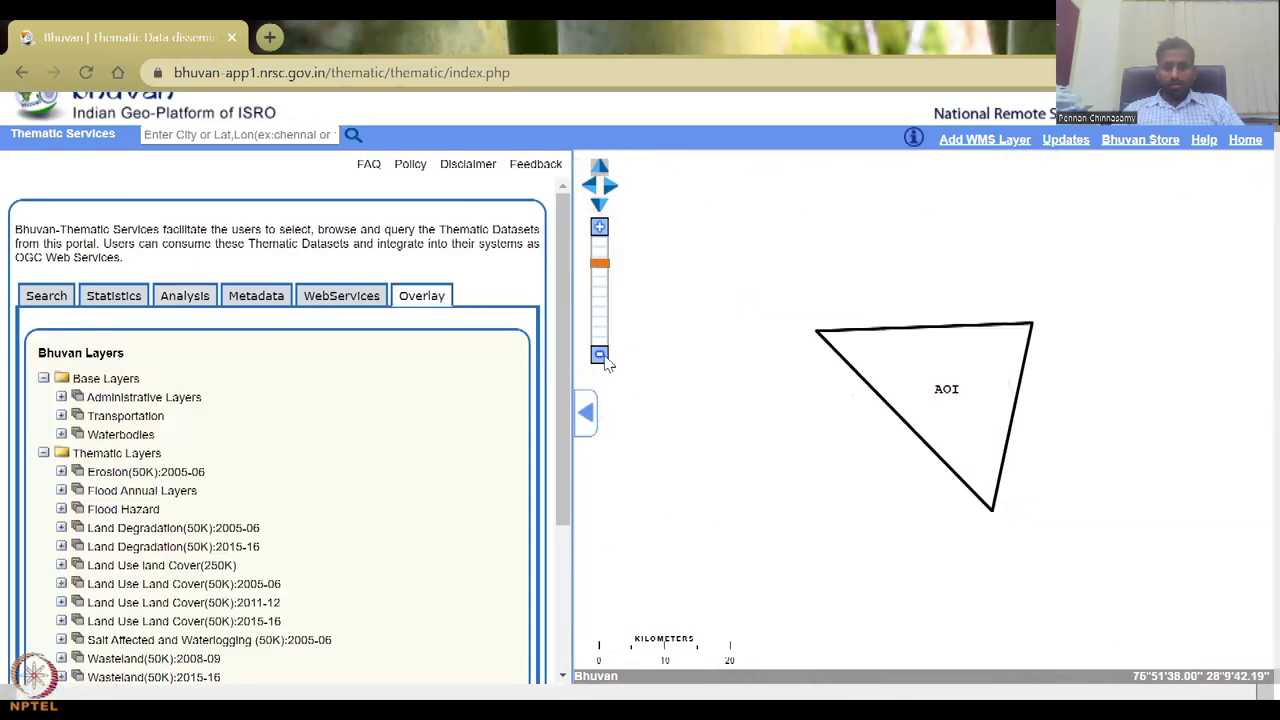
click(600, 355)
drag(845, 360, 453, 380)
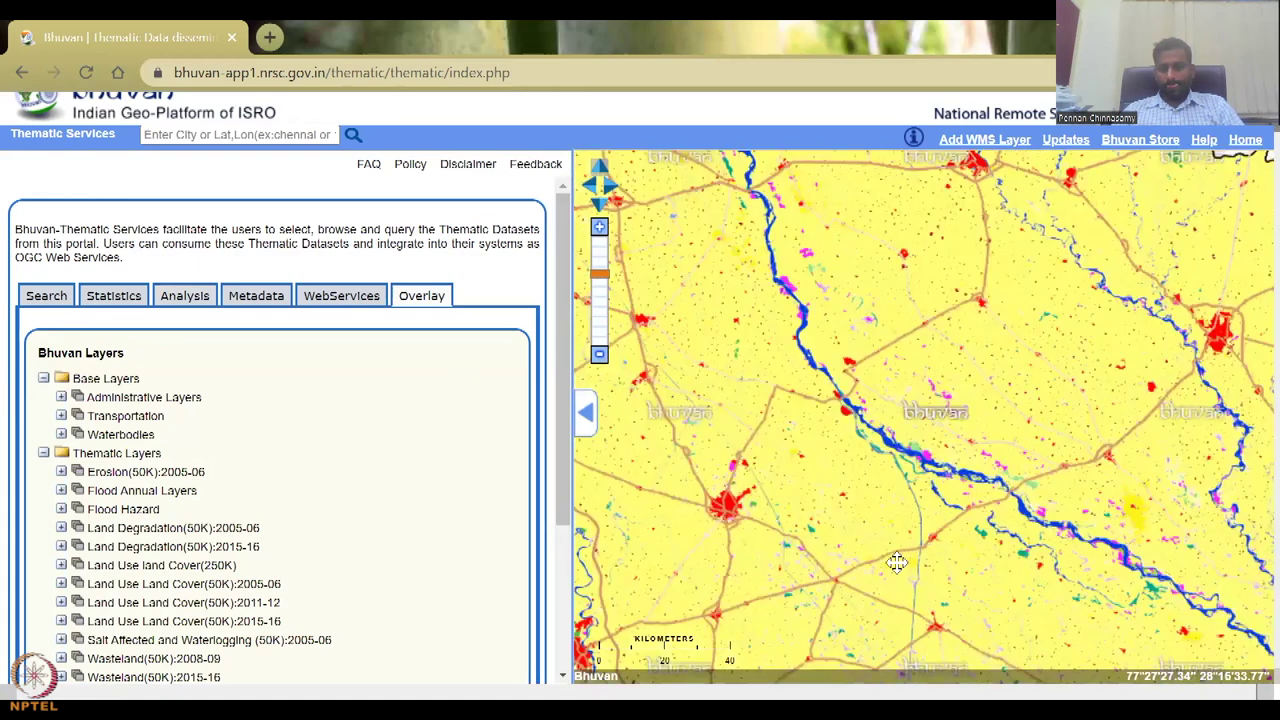
double_click(958, 411)
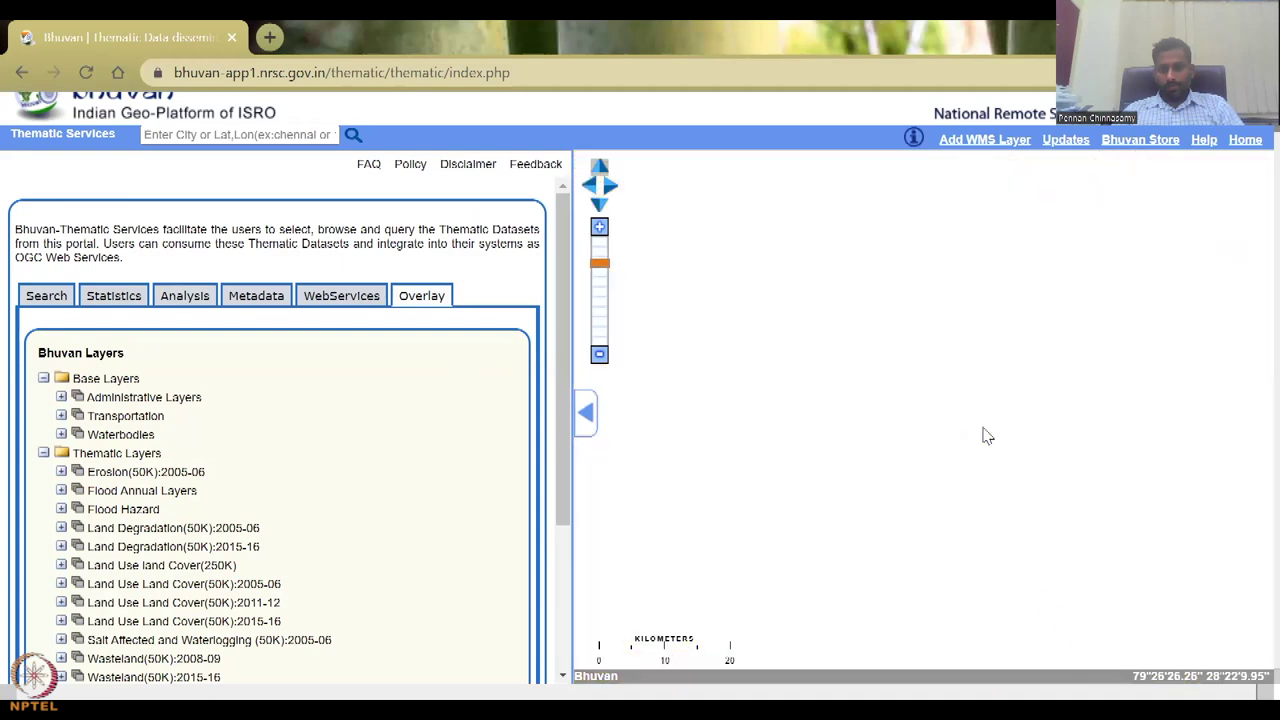
scroll(936, 422, up, 1)
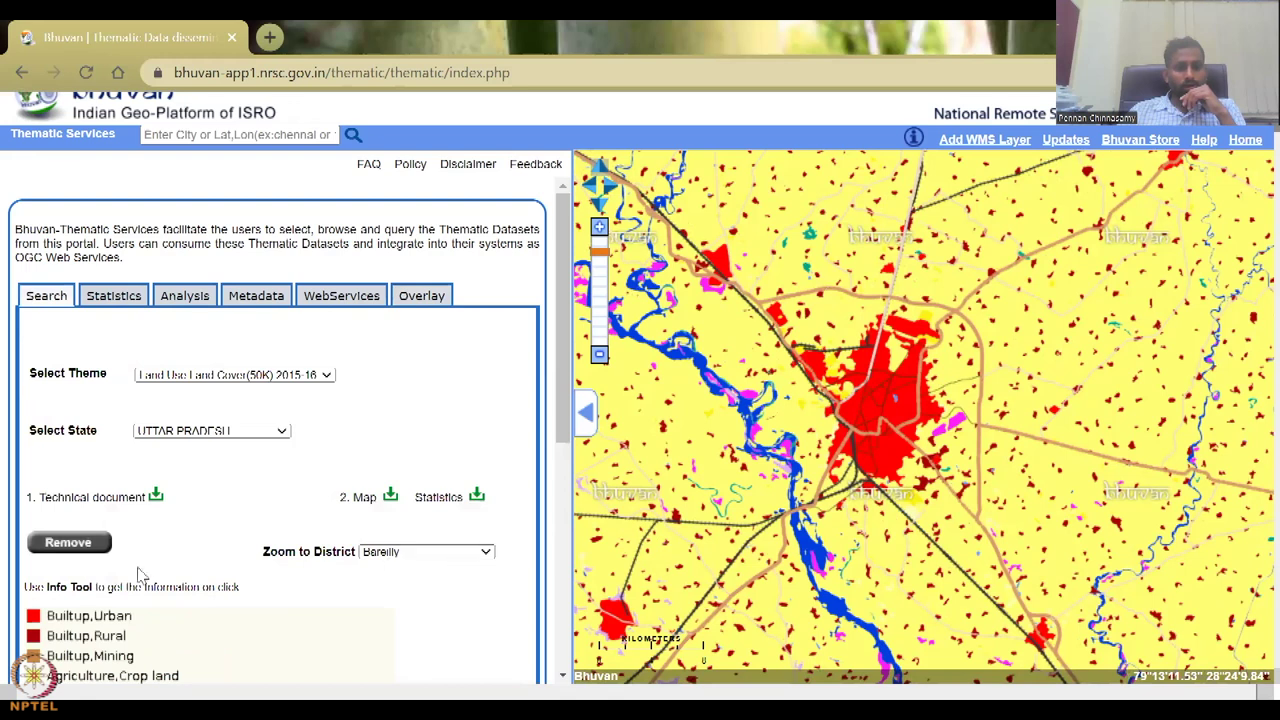
- Reload the Uttar Pradesh land-use overlay and zoom the map to Bareilly district
click(73, 547)
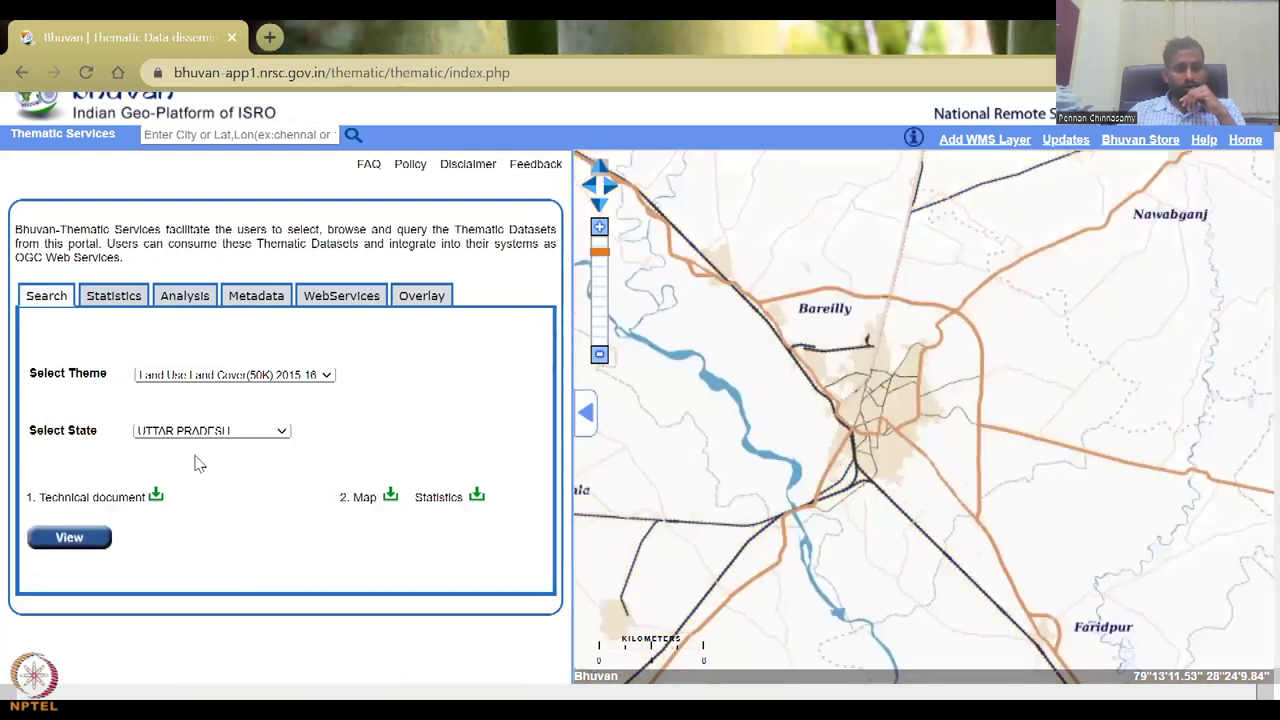
click(215, 437)
click(69, 537)
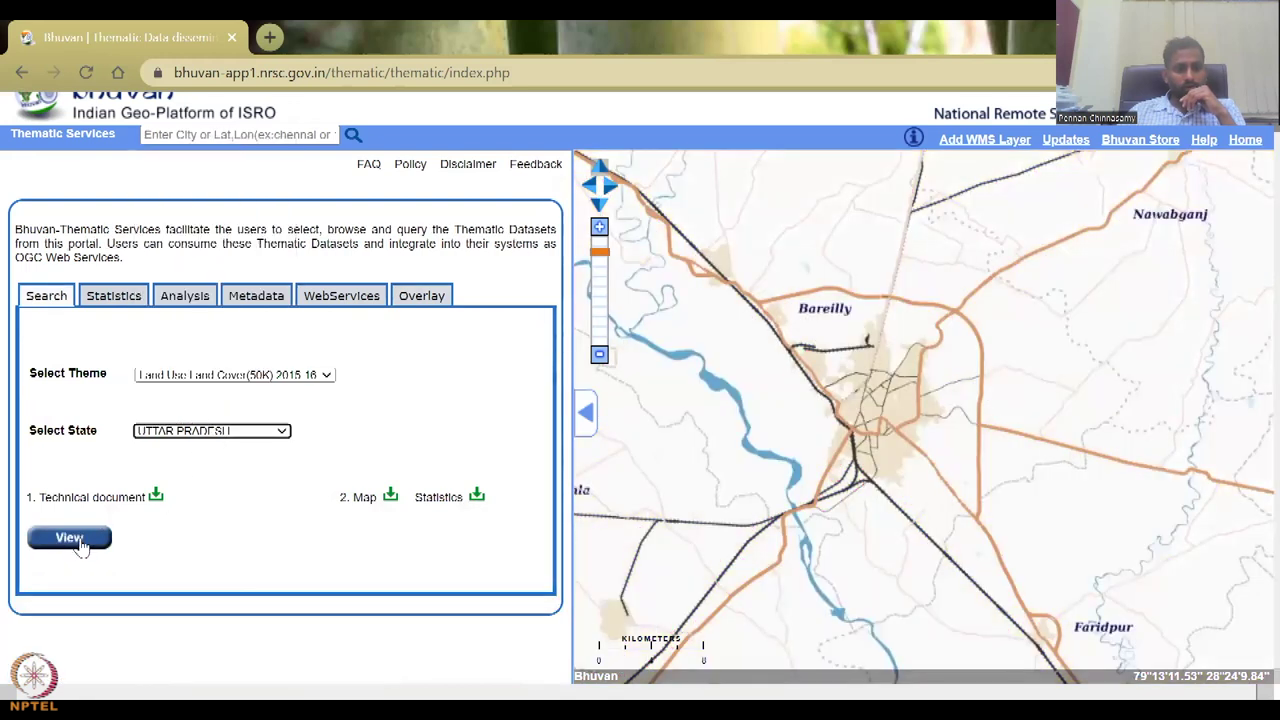
click(420, 551)
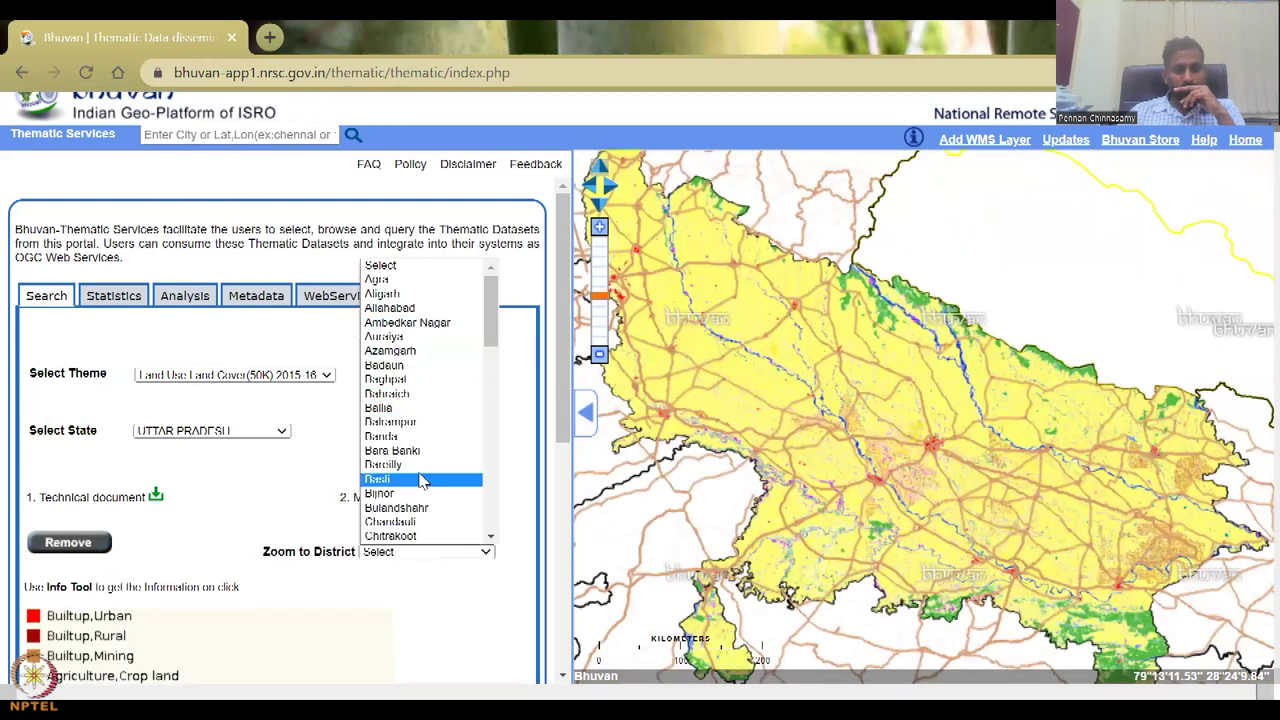
click(400, 464)
scroll(252, 619, down, 2)
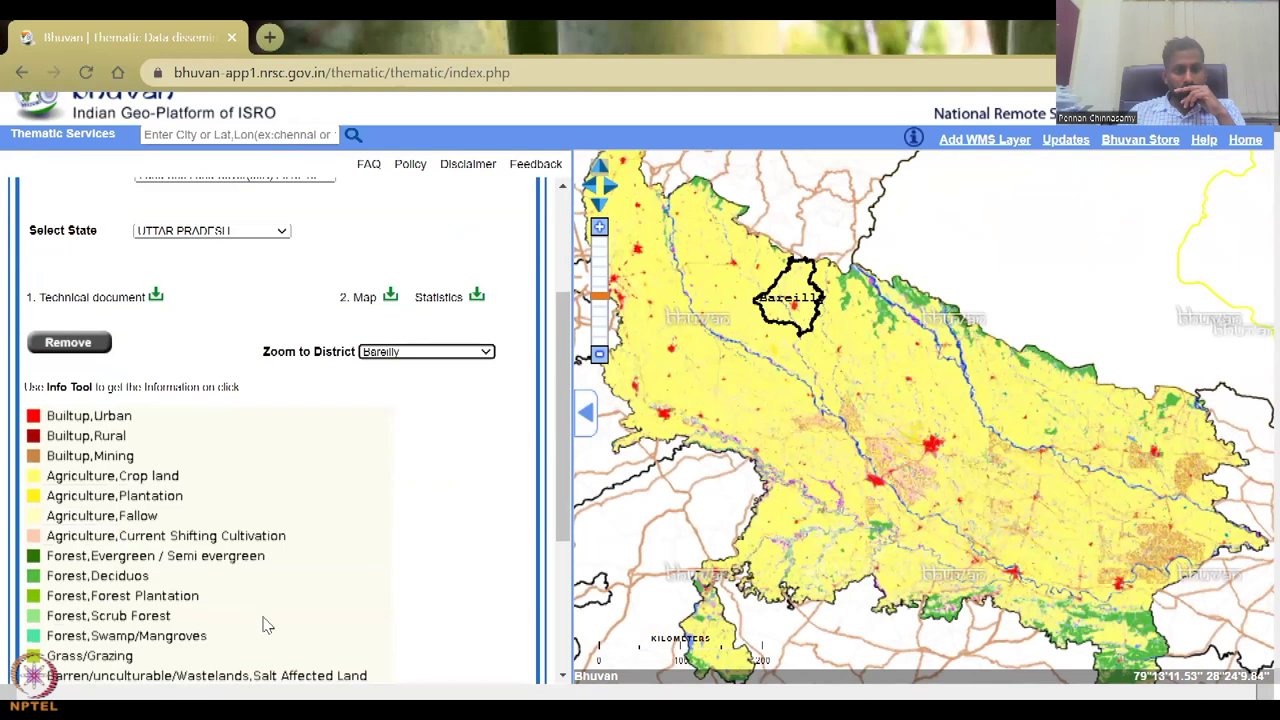
scroll(413, 511, down, 3)
scroll(414, 571, up, 6)
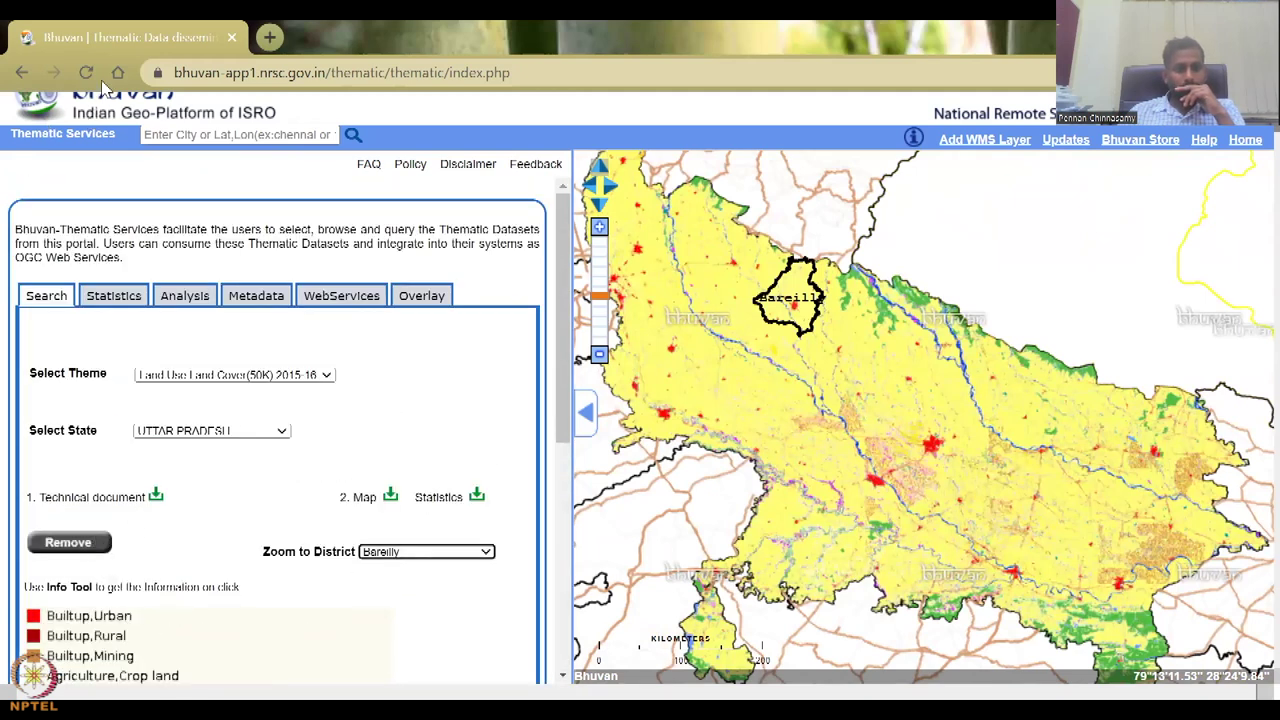
- After refreshing the page, reload Uttar Pradesh LULC, zoom to Bareilly, and zoom closer on the city
key(F5)
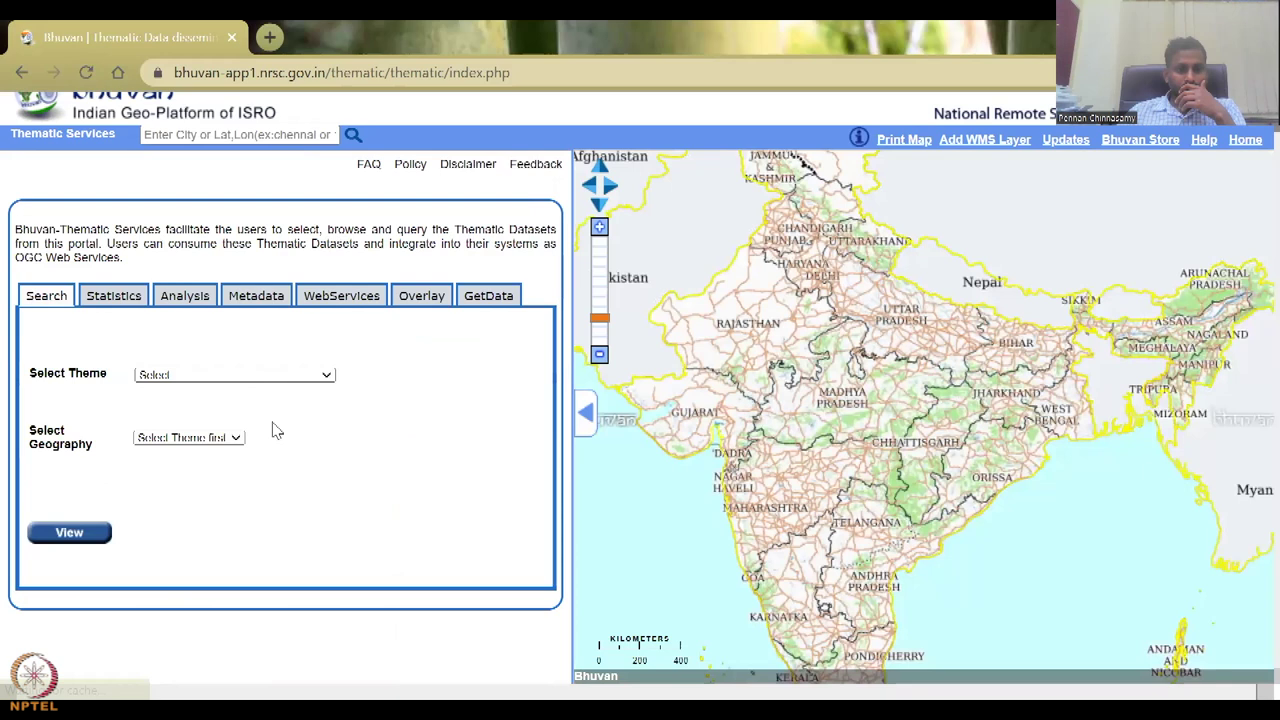
click(182, 437)
key(u)
key(u)
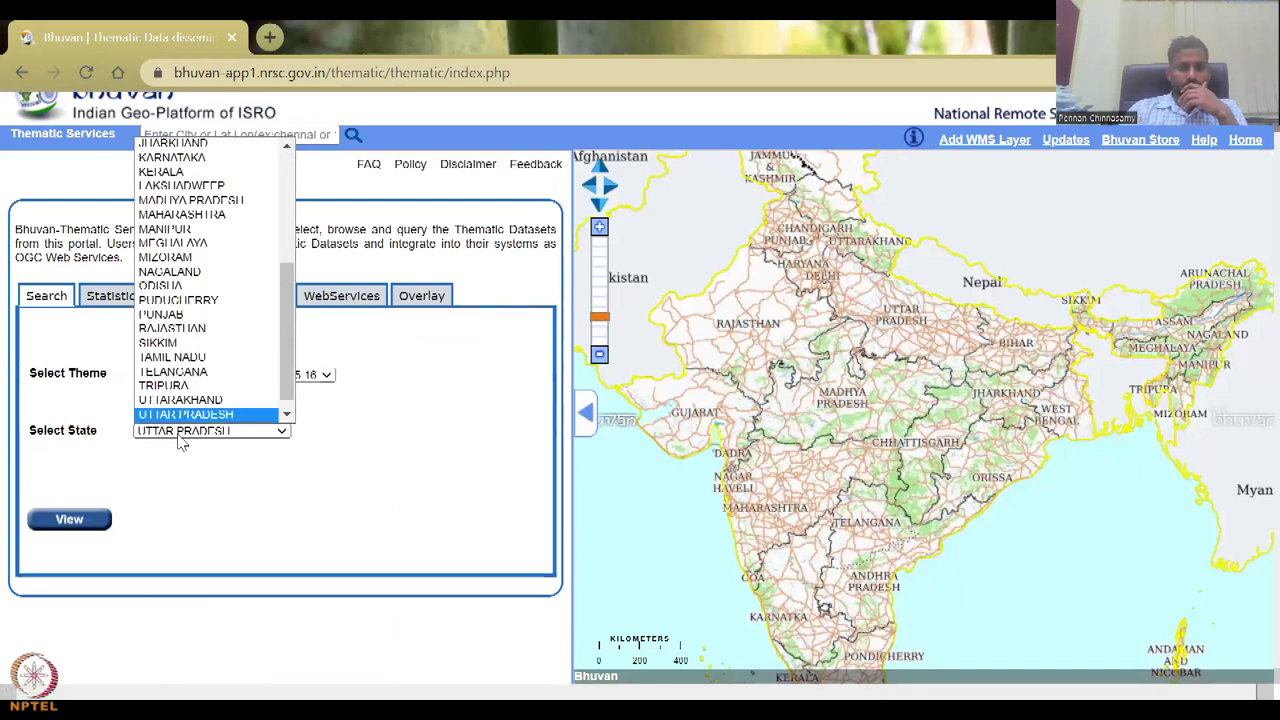
key(Return)
click(94, 536)
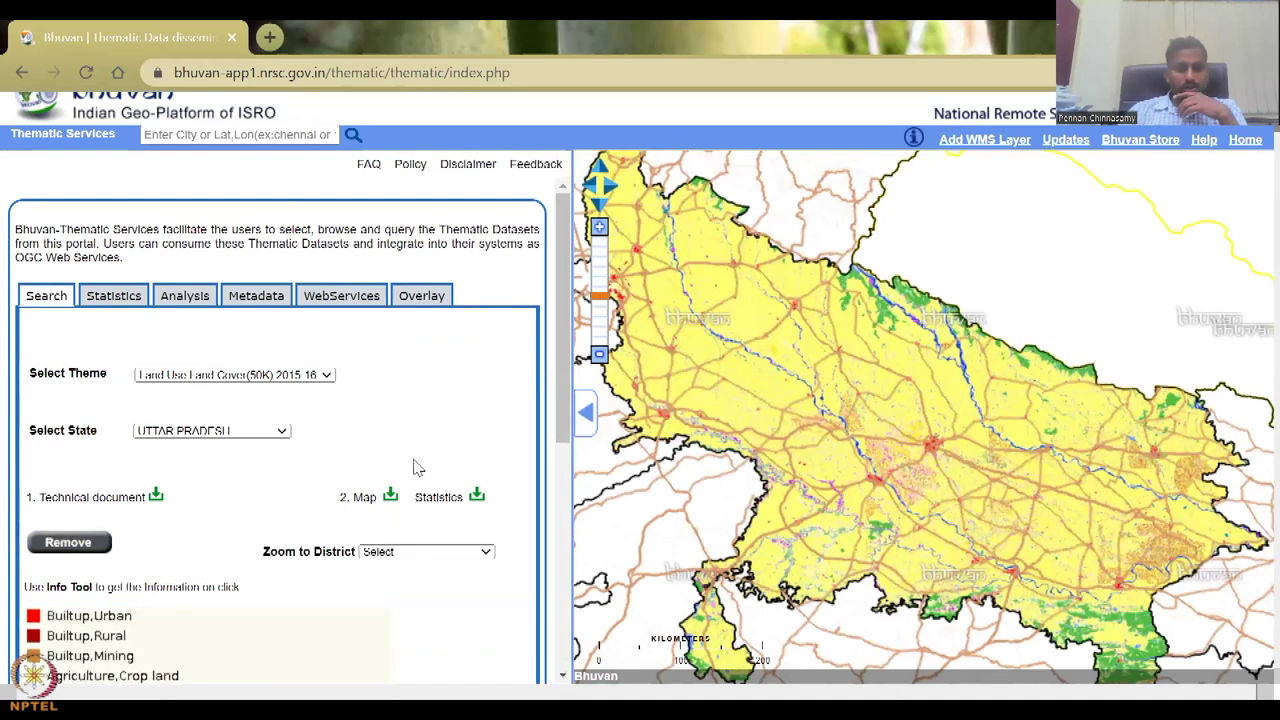
click(425, 551)
click(415, 466)
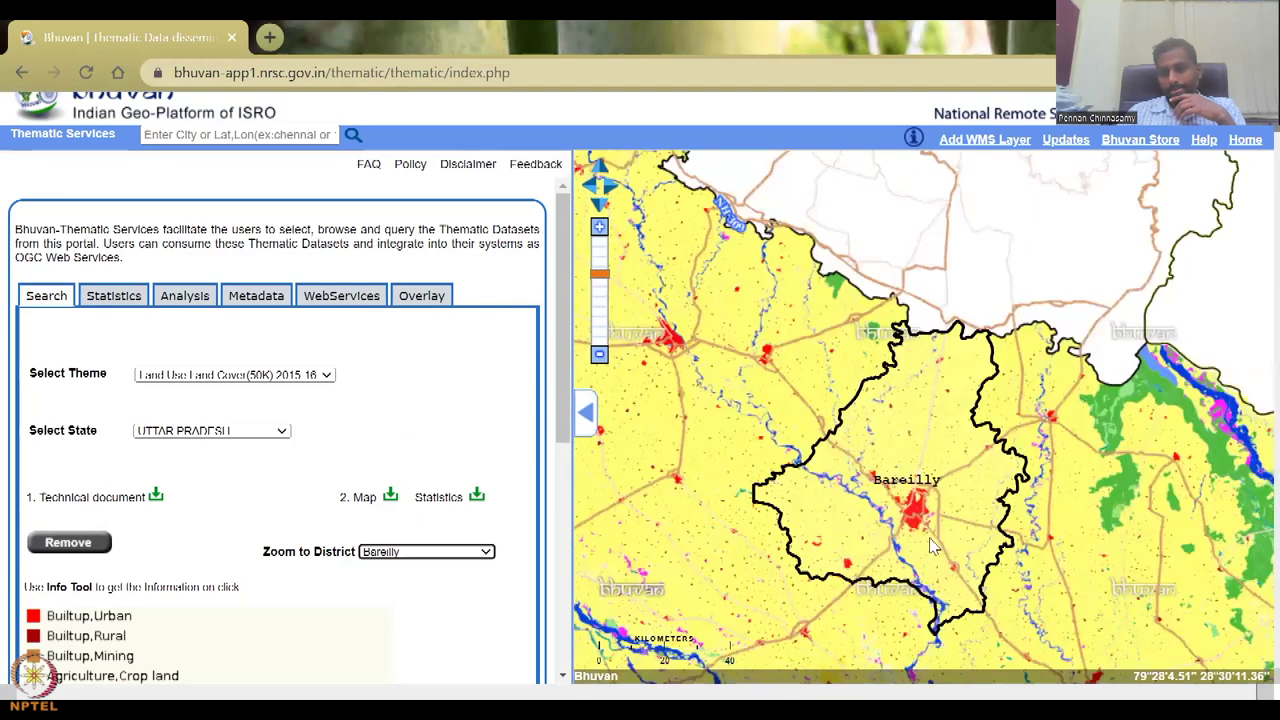
double_click(930, 545)
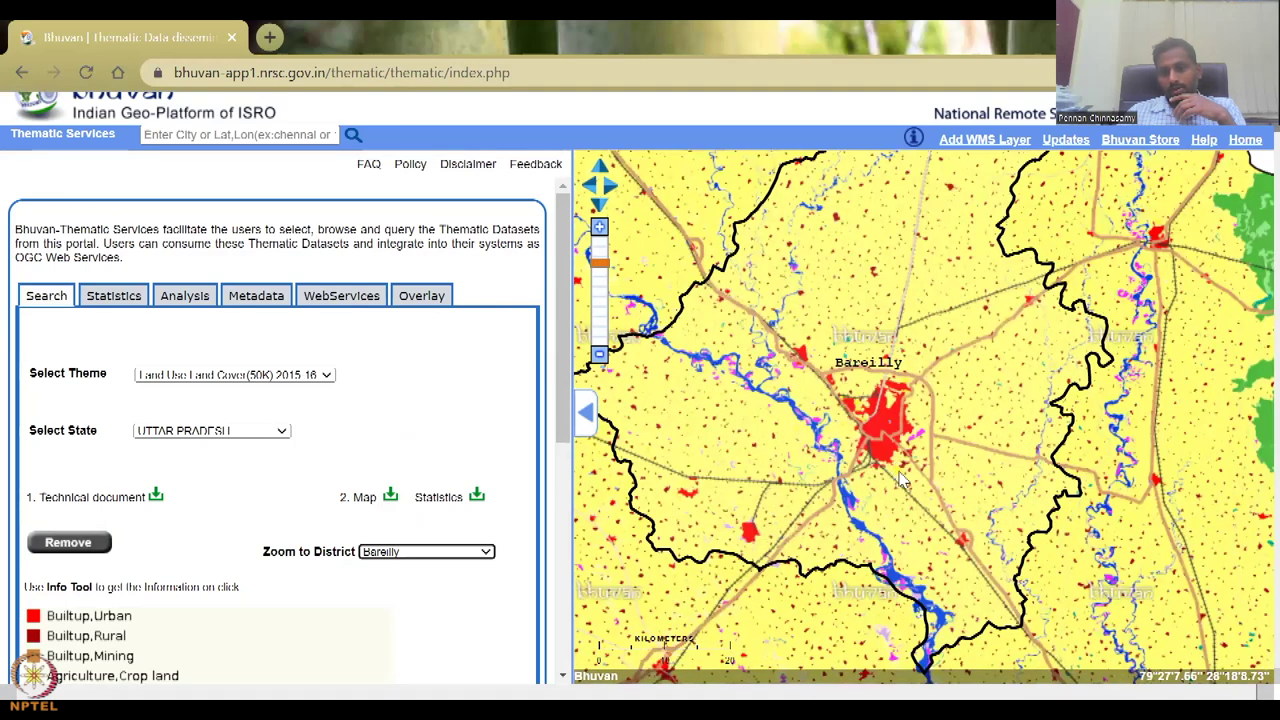
double_click(930, 450)
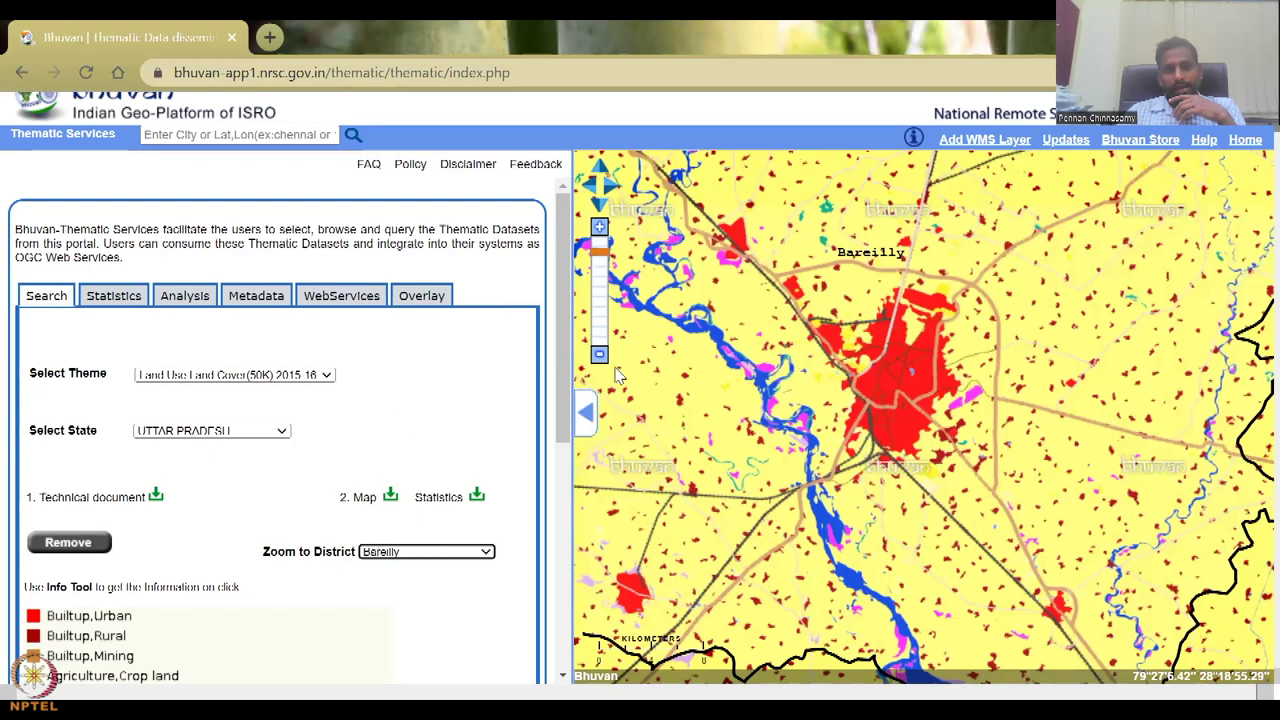
- Turn on the Uttar Pradesh layer under Erosion(50K):2005-06 in the overlay list
click(425, 298)
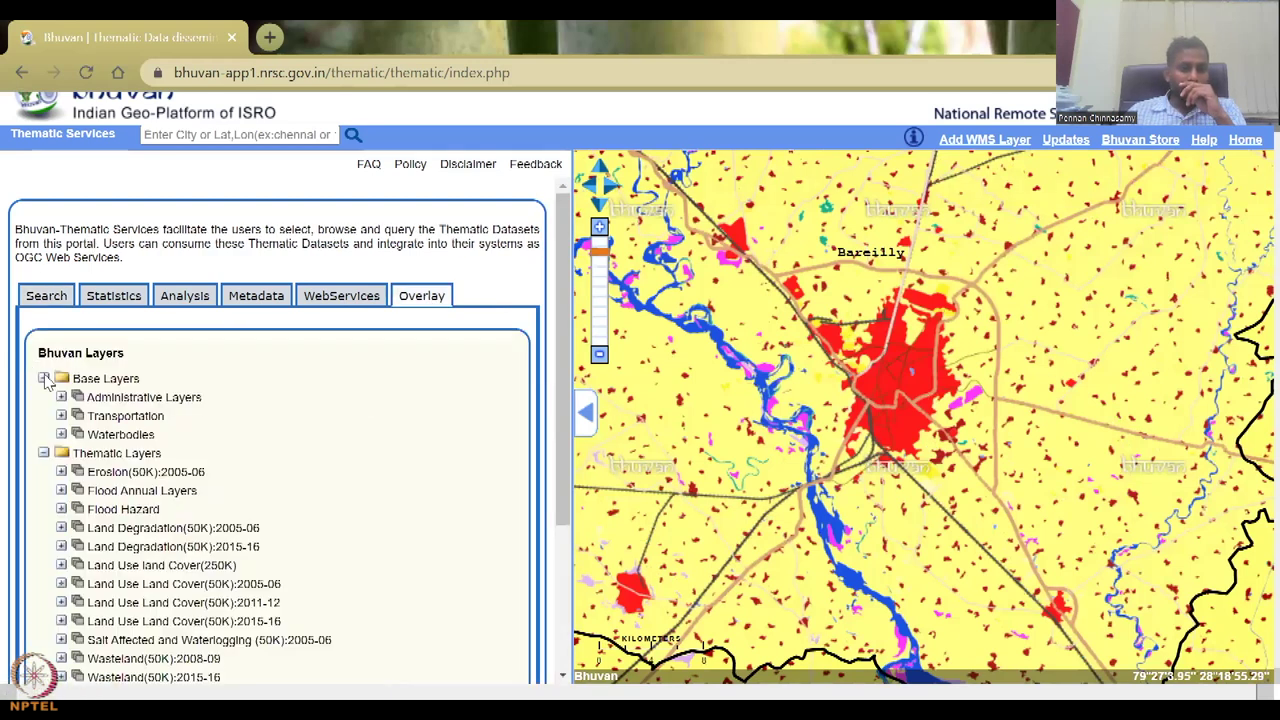
click(61, 472)
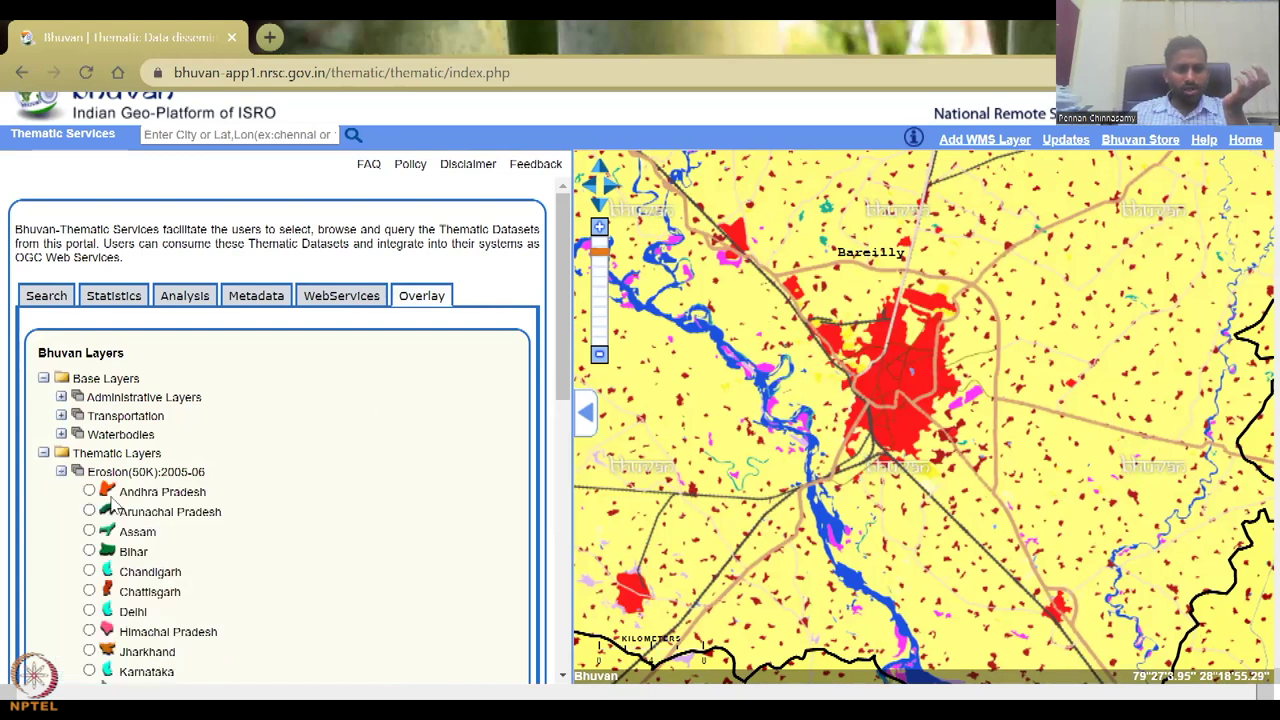
scroll(197, 622, down, 3)
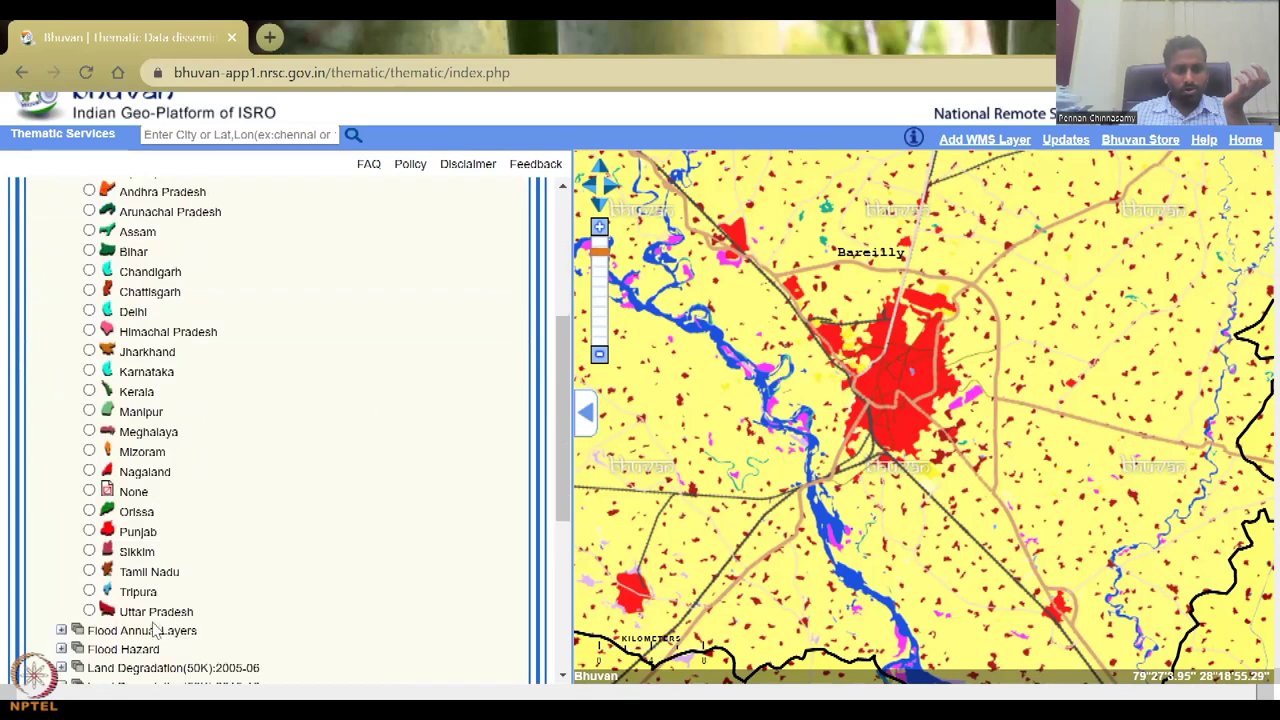
click(89, 611)
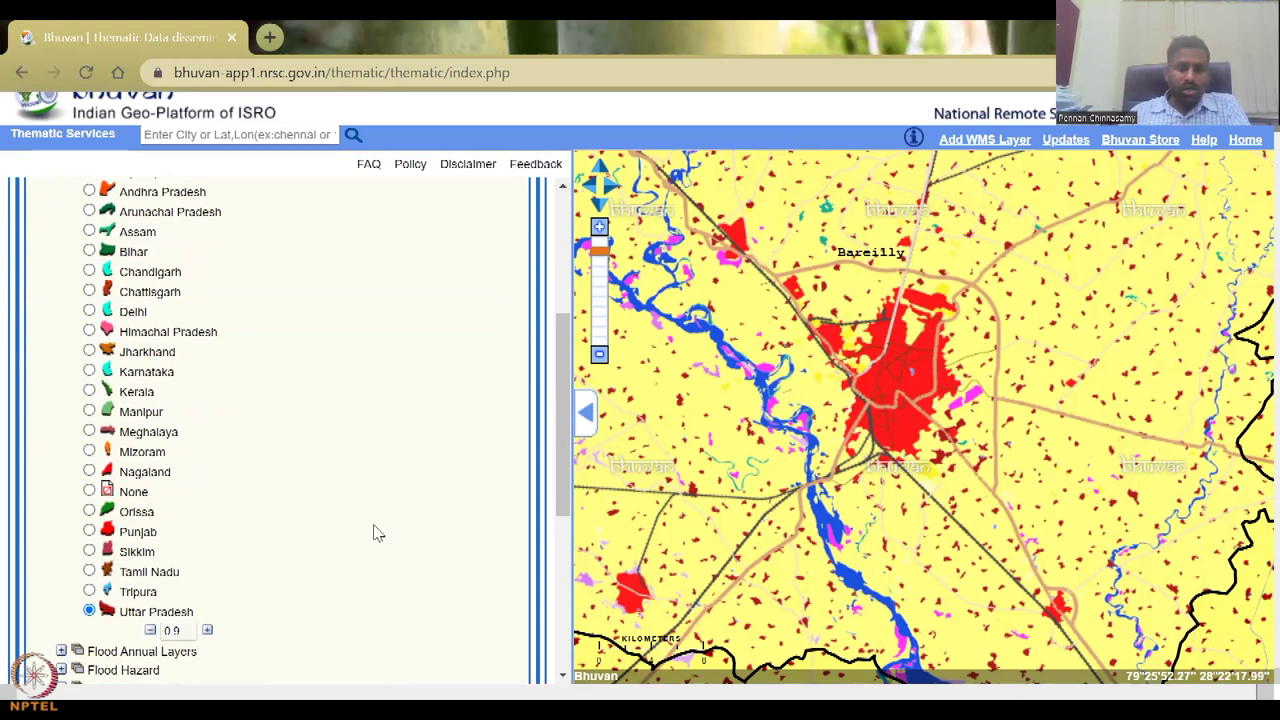
- Set the erosion overlay's opacity to 0.9
click(150, 631)
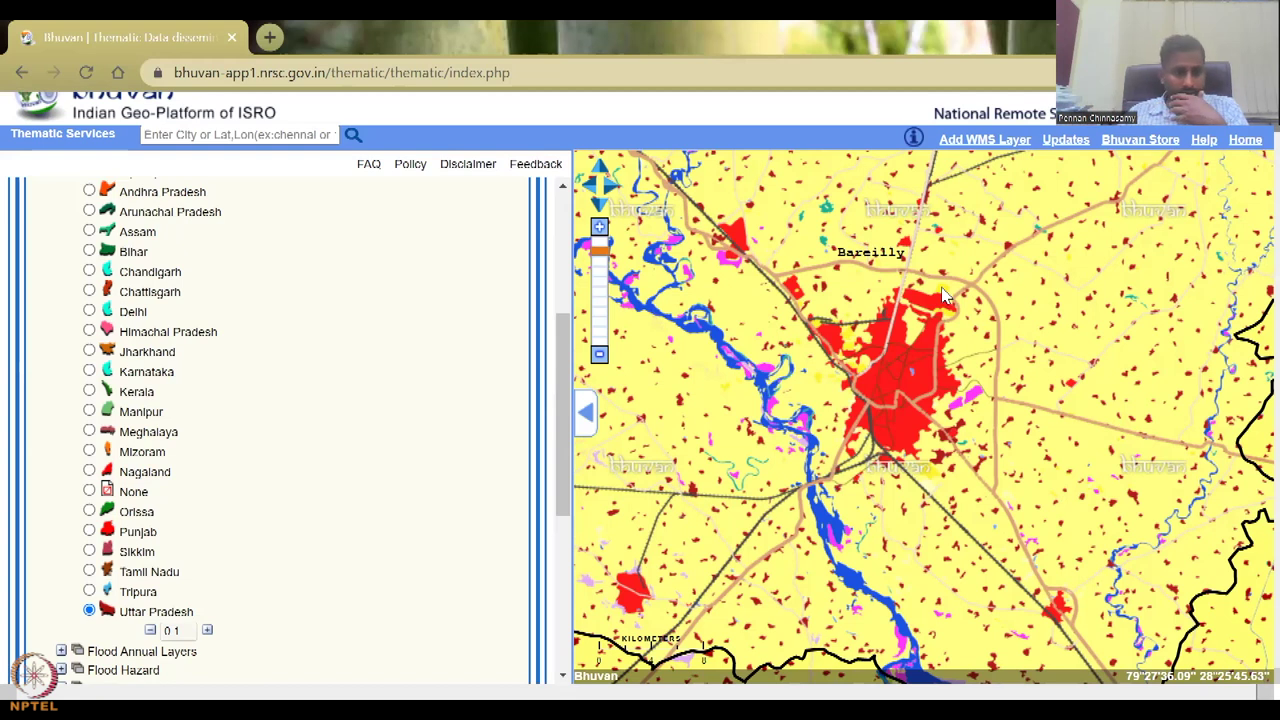
click(207, 632)
click(207, 632)
click(207, 632)
click(207, 632)
click(208, 632)
click(208, 632)
click(208, 632)
click(208, 632)
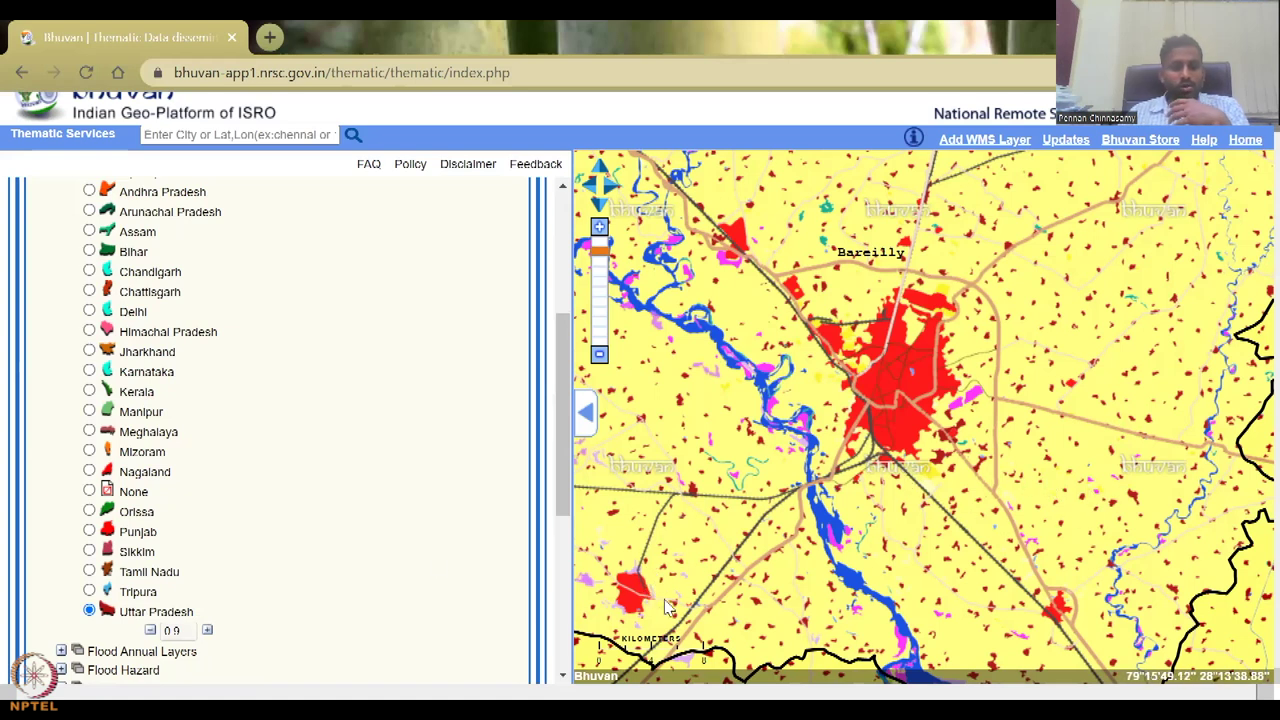
- Zoom and pan the map to the river west of Bareilly
scroll(284, 450, down, 2)
scroll(288, 463, up, 4)
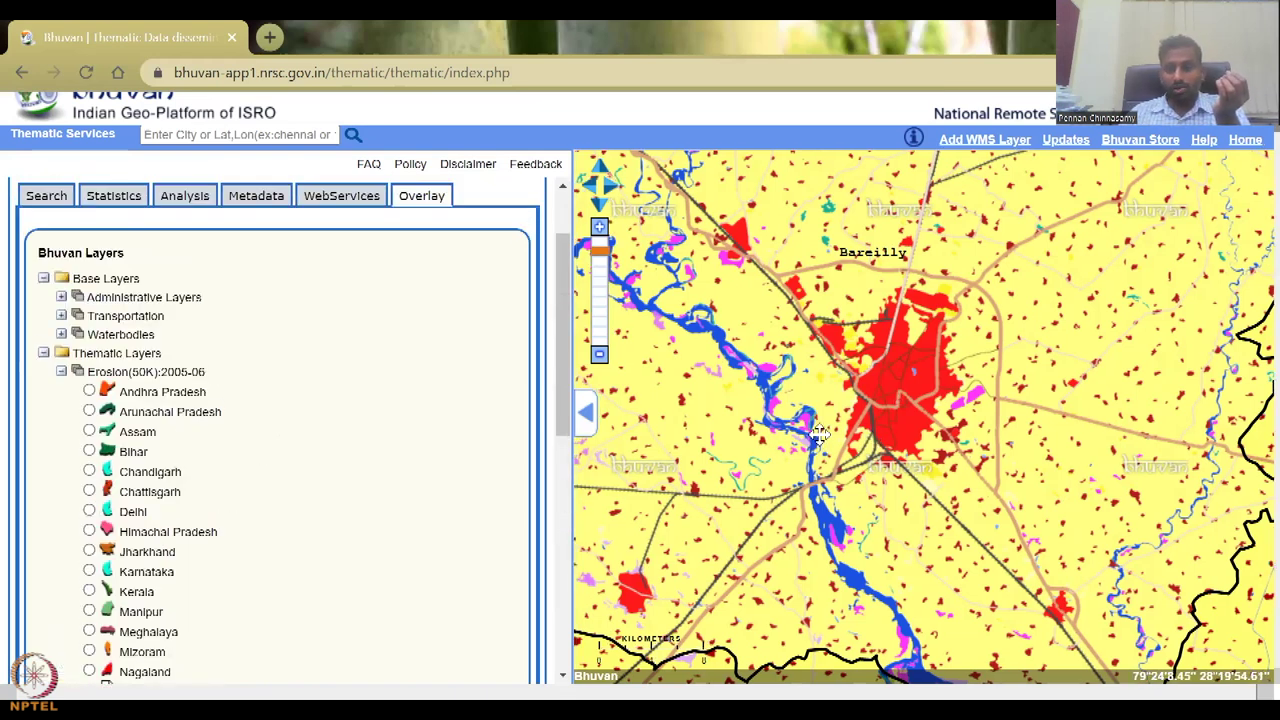
scroll(778, 405, up, 1)
drag(771, 406, 885, 413)
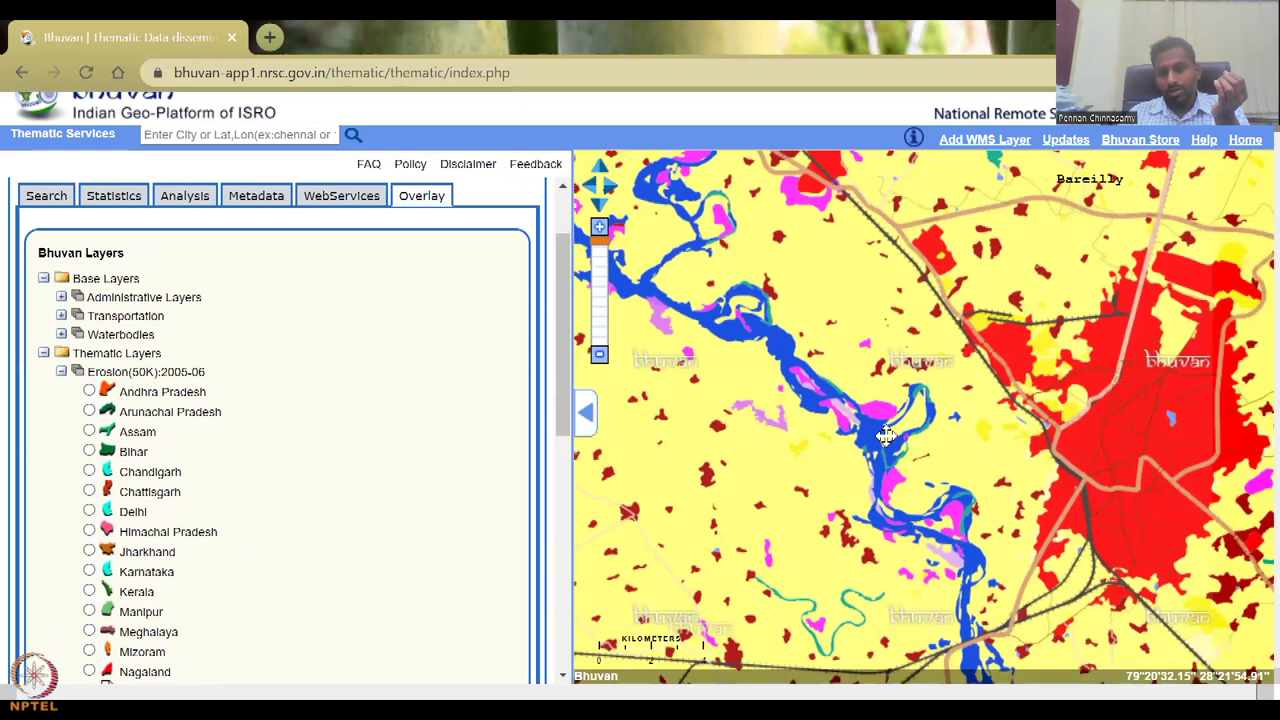
scroll(97, 606, down, 2)
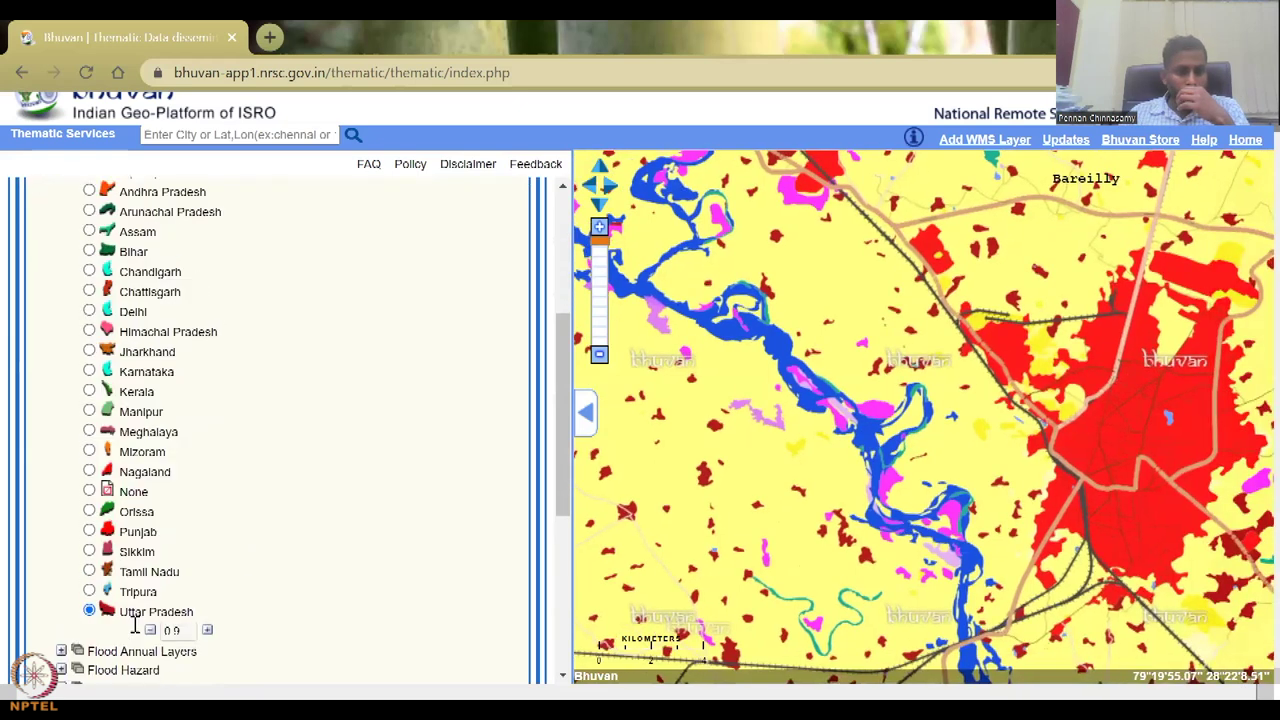
click(150, 630)
click(150, 630)
click(150, 630)
click(150, 630)
click(150, 630)
click(150, 630)
click(150, 630)
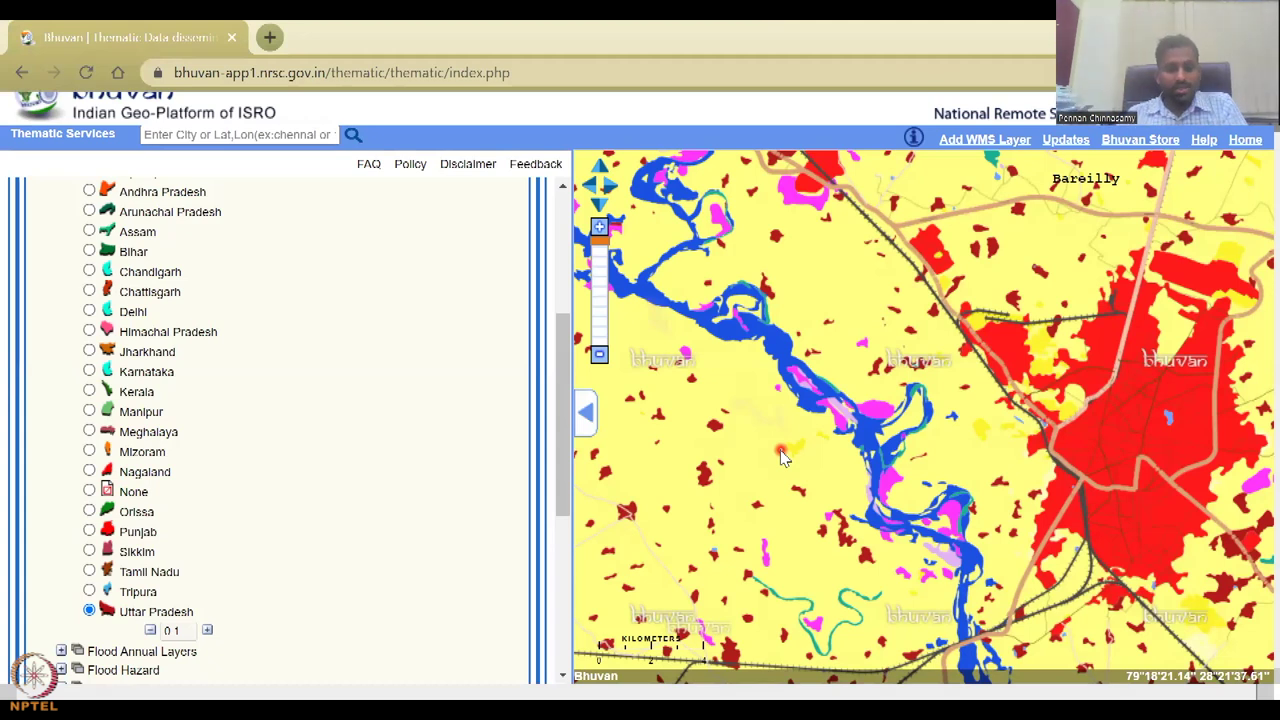
click(210, 630)
click(210, 630)
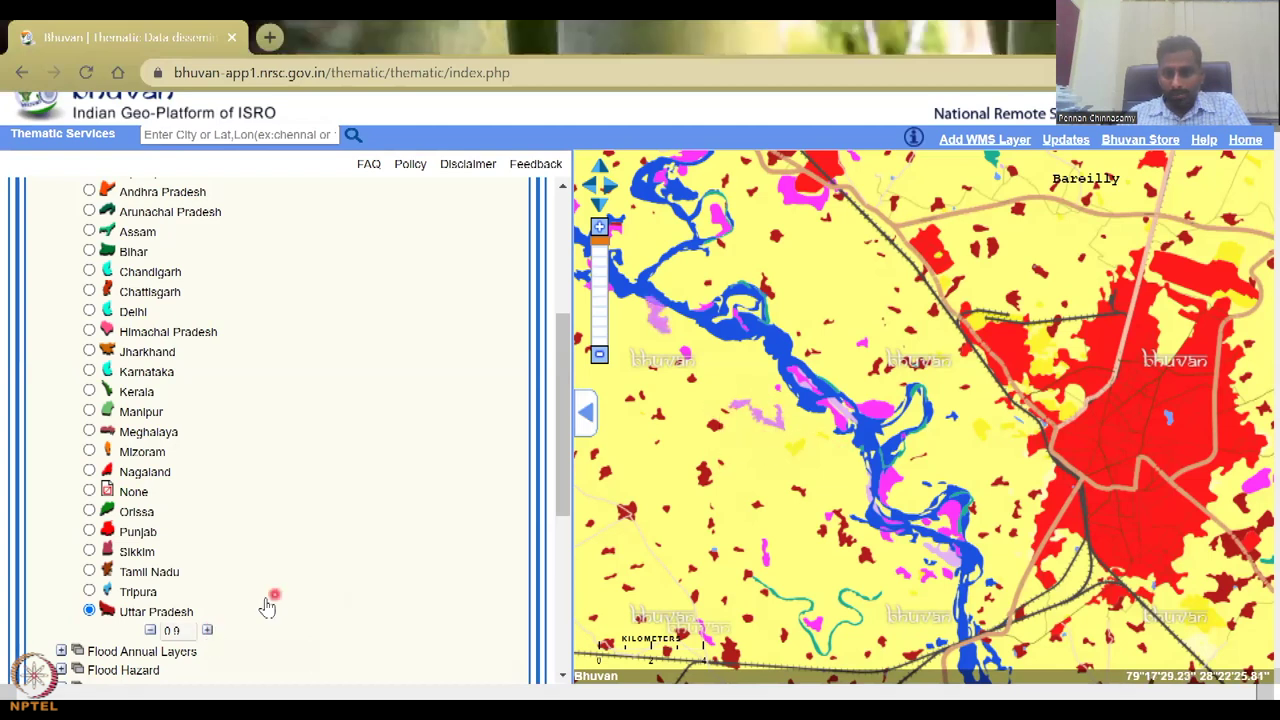
triple_click(150, 630)
triple_click(150, 630)
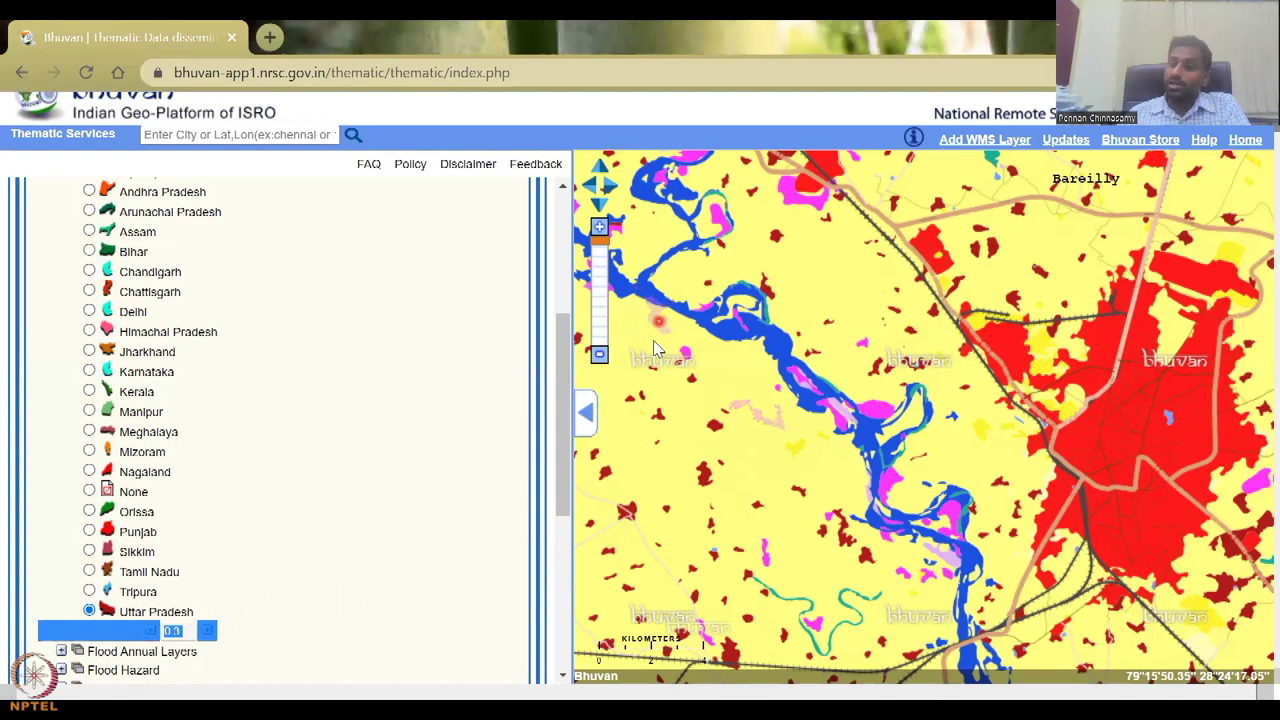
double_click(209, 632)
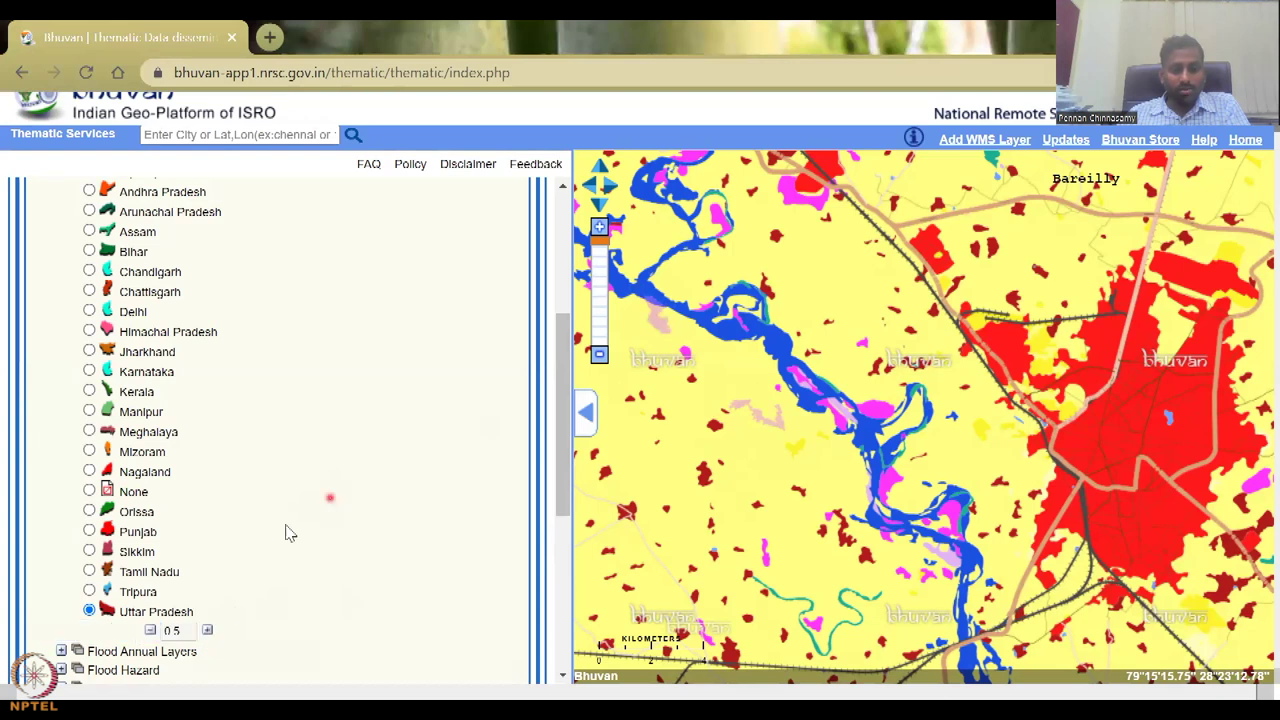
double_click(209, 632)
double_click(209, 631)
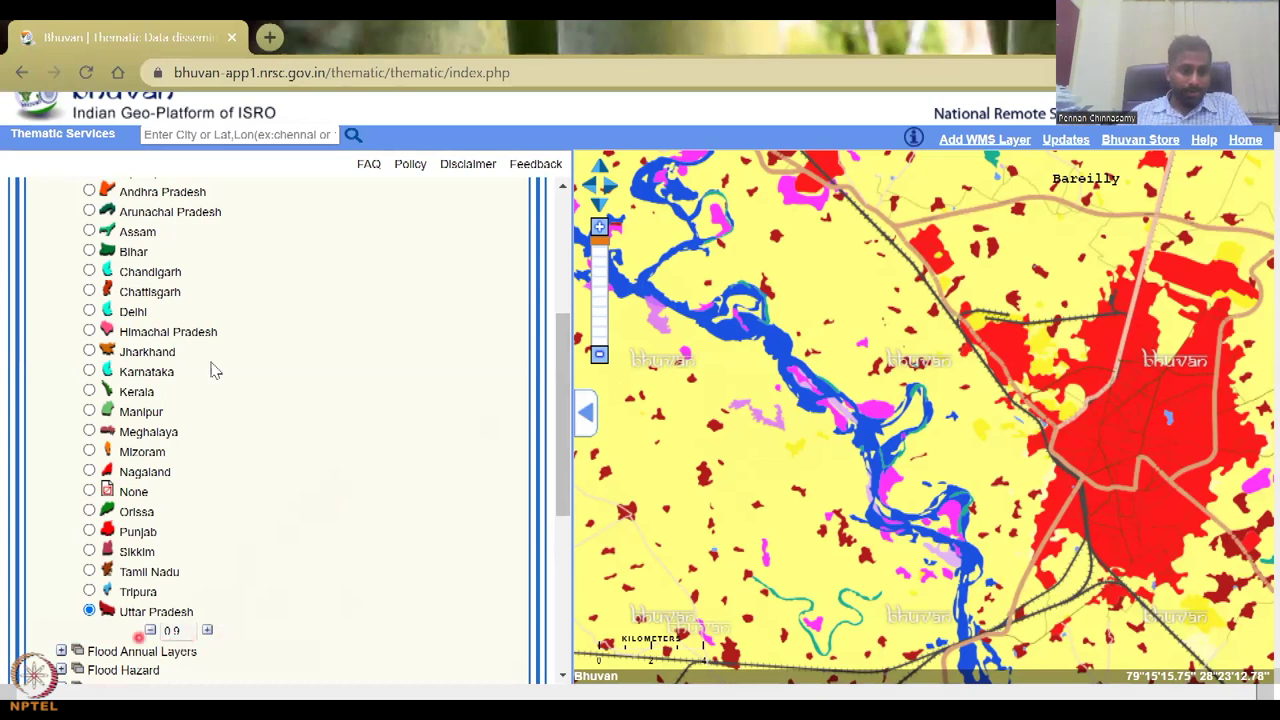
scroll(234, 394, up, 3)
scroll(110, 545, down, 3)
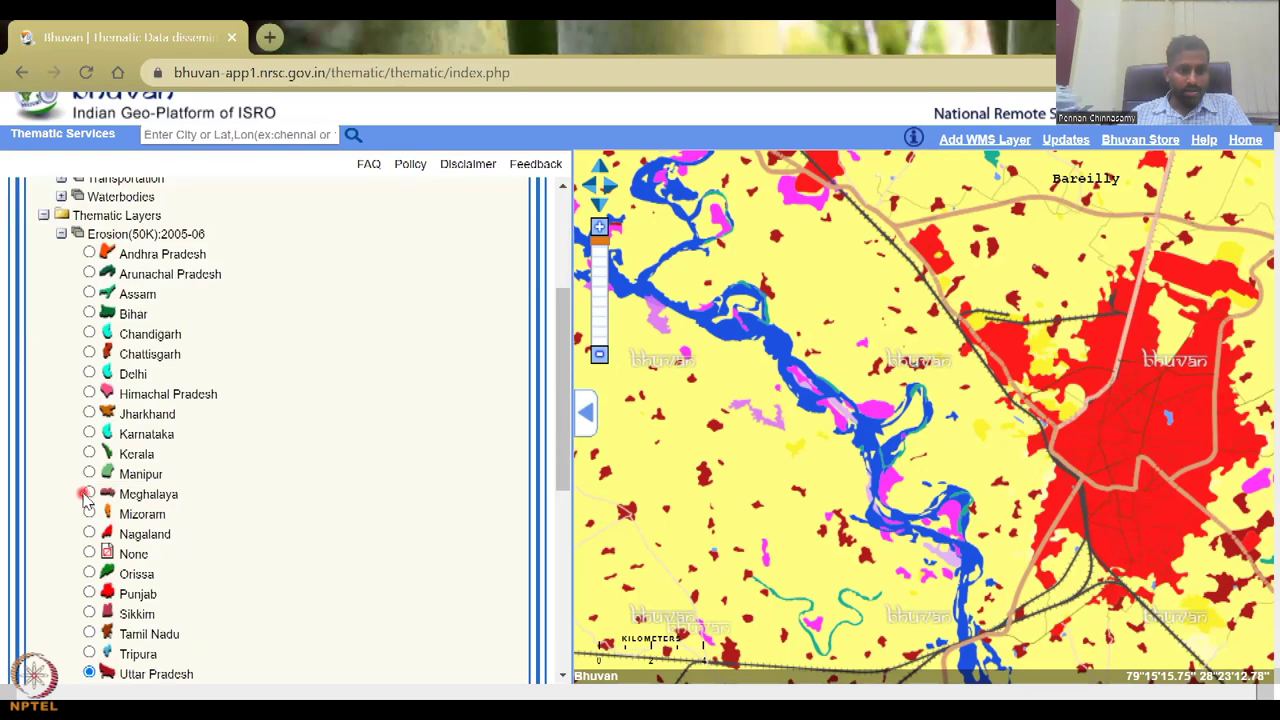
- Turn off the Uttar Pradesh erosion layer and collapse the Erosion, Flood Annual and Flood Hazard lists
click(90, 491)
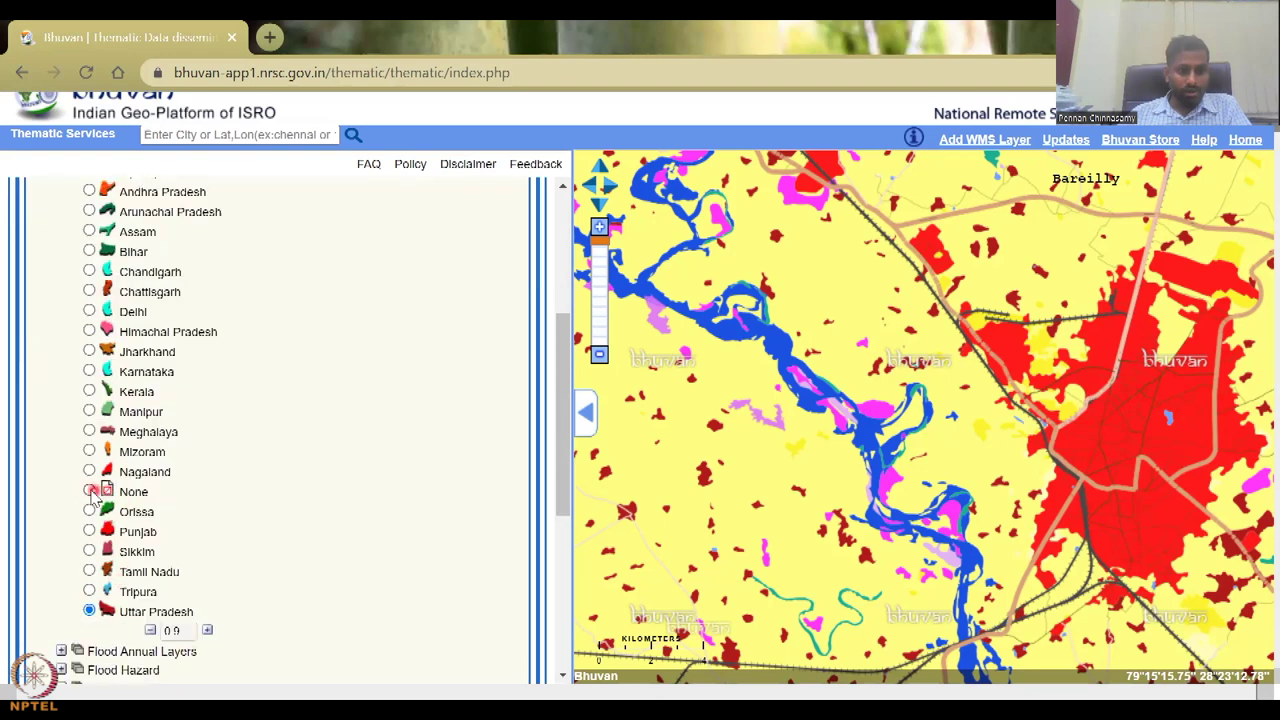
scroll(223, 528, up, 2)
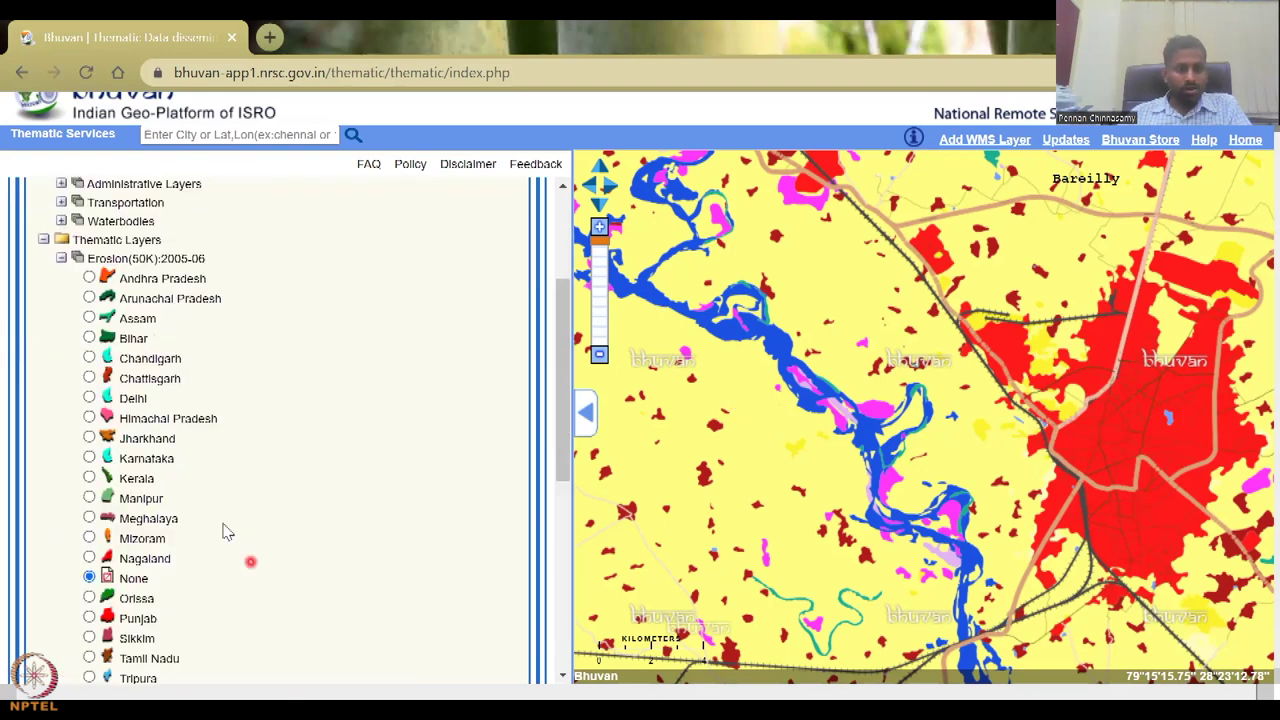
click(62, 272)
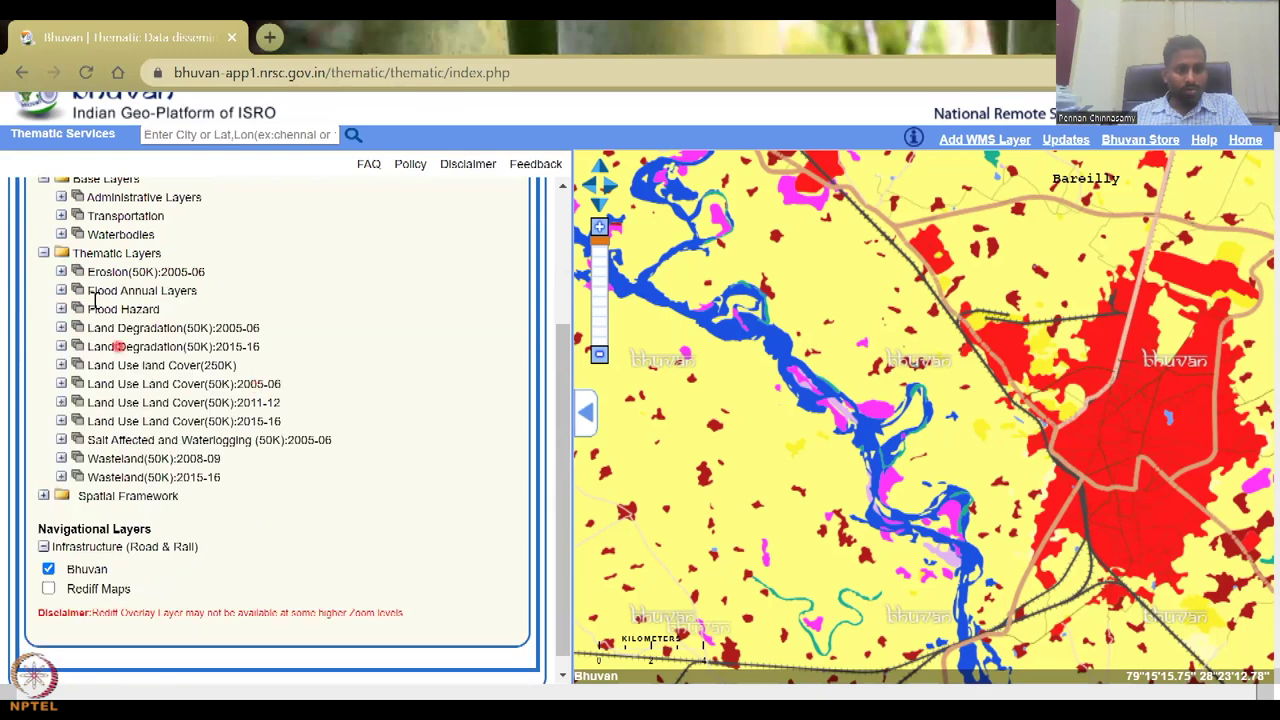
click(62, 291)
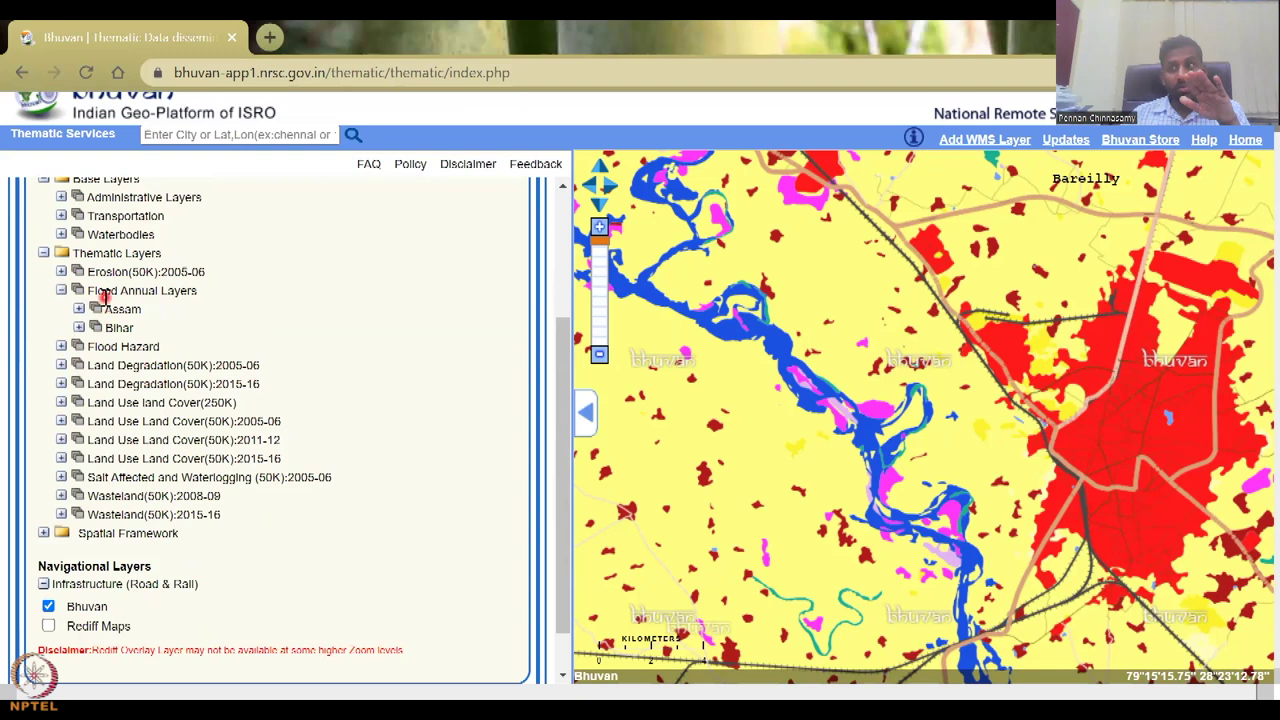
click(61, 290)
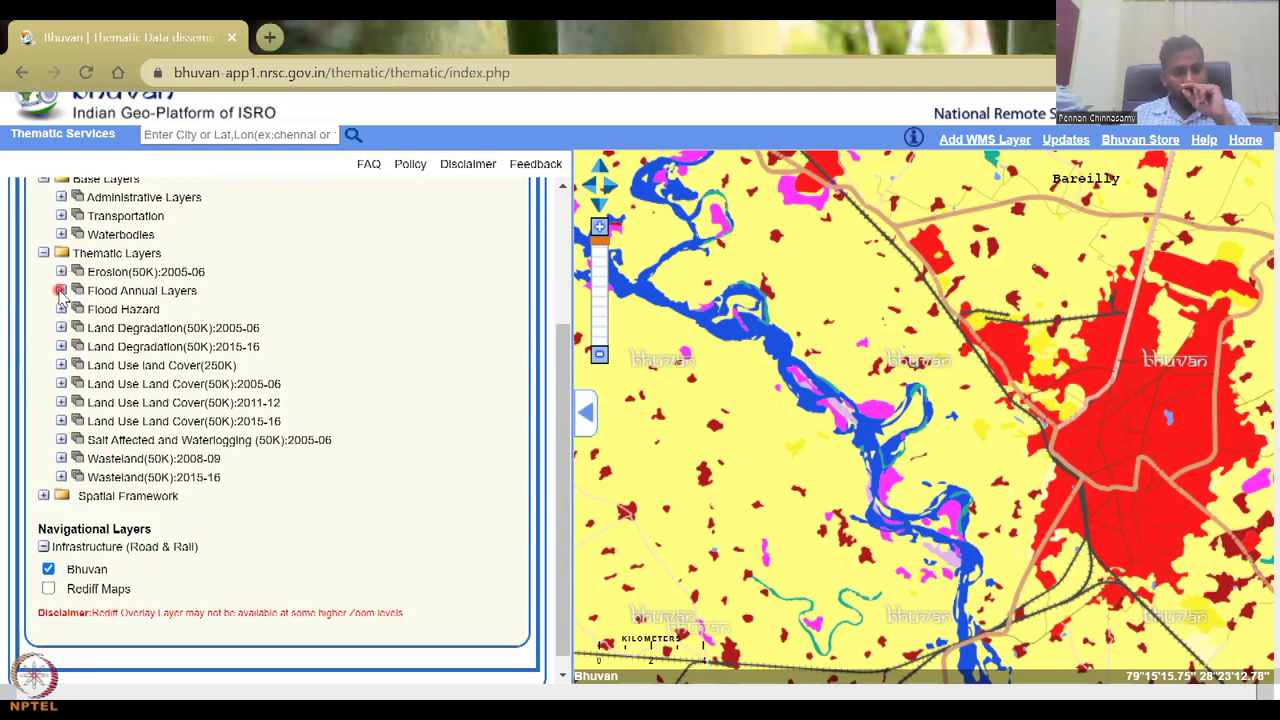
click(61, 309)
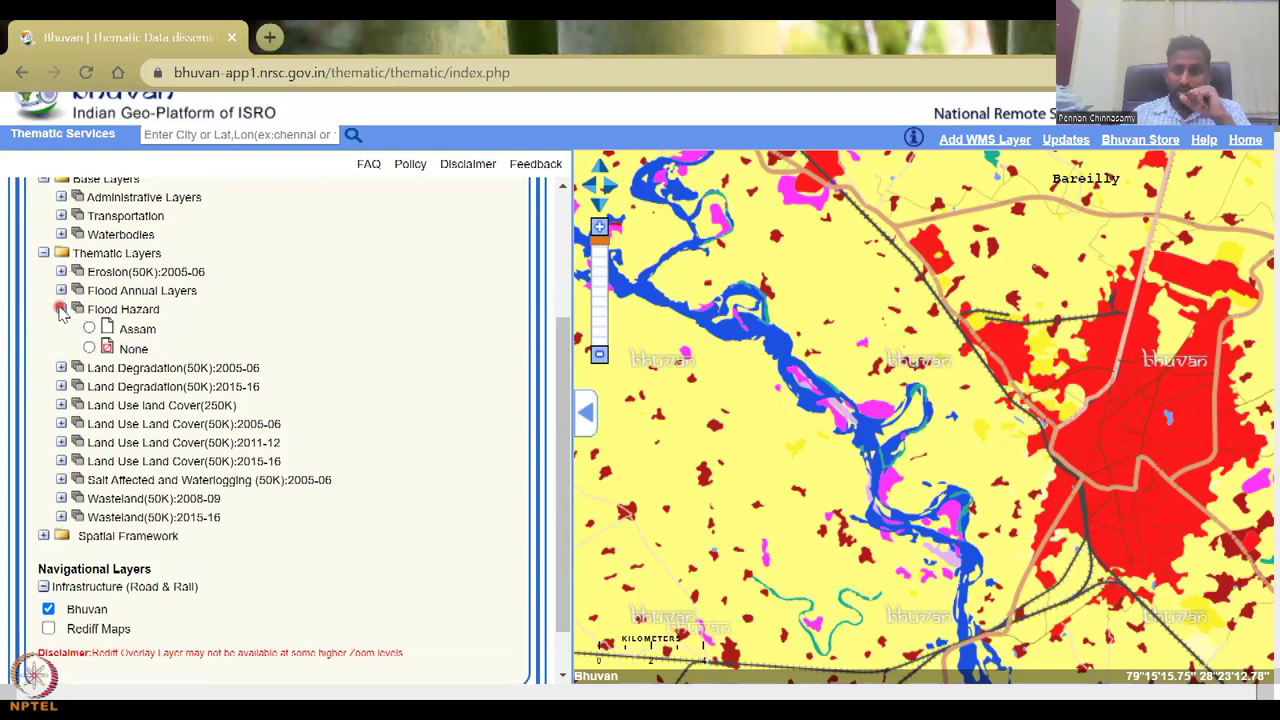
click(61, 310)
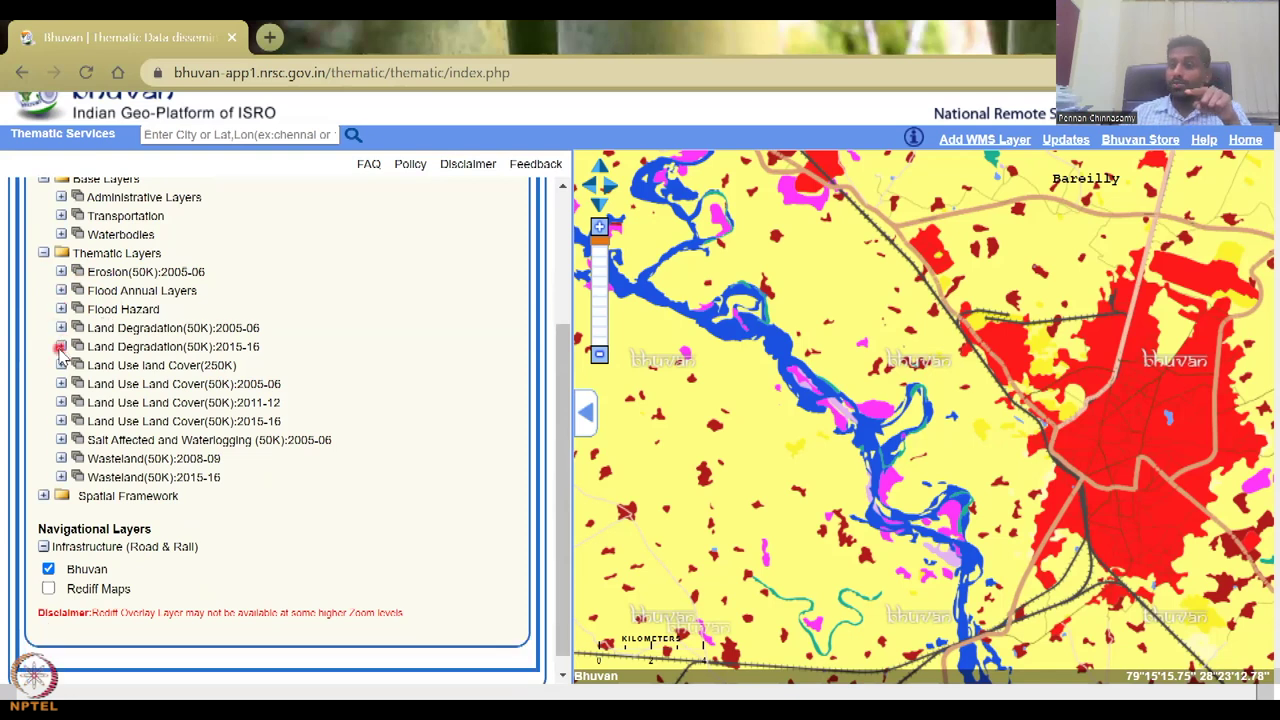
- Turn on Uttar Pradesh under Land Degradation(50K):2015-16 and set its opacity to 0.6
click(61, 346)
scroll(134, 600, down, 3)
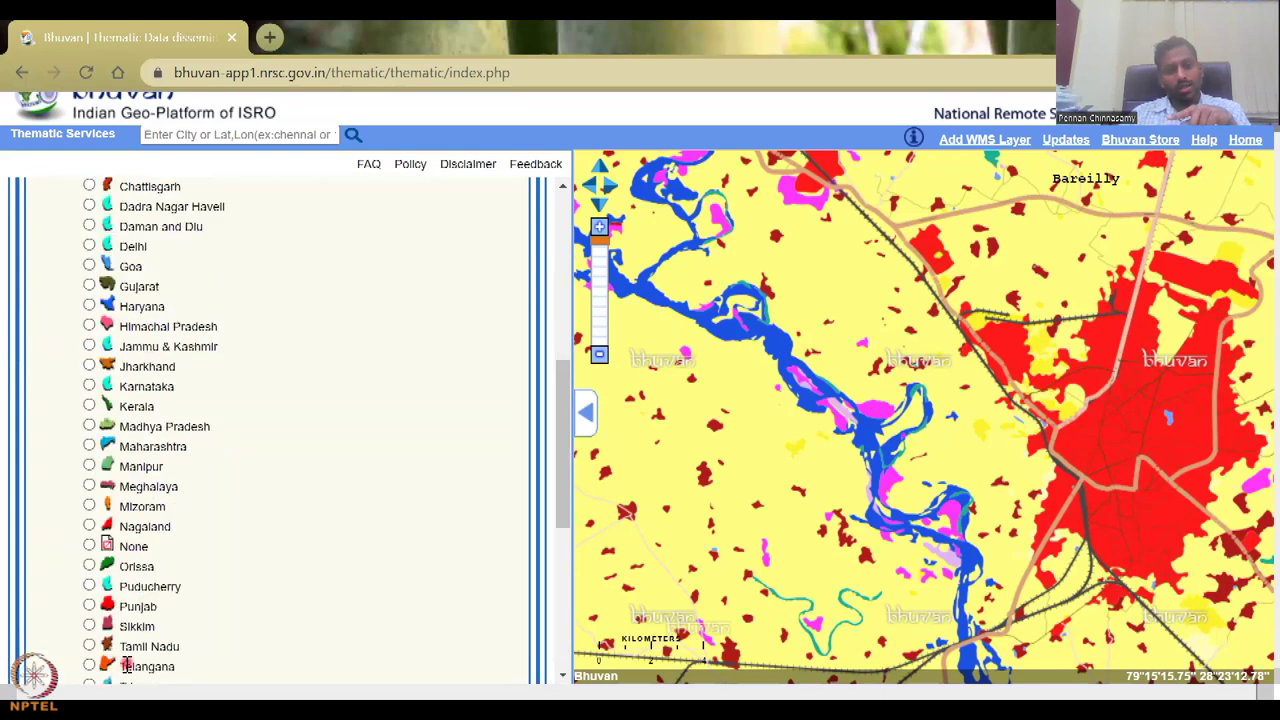
scroll(127, 660, down, 4)
click(88, 526)
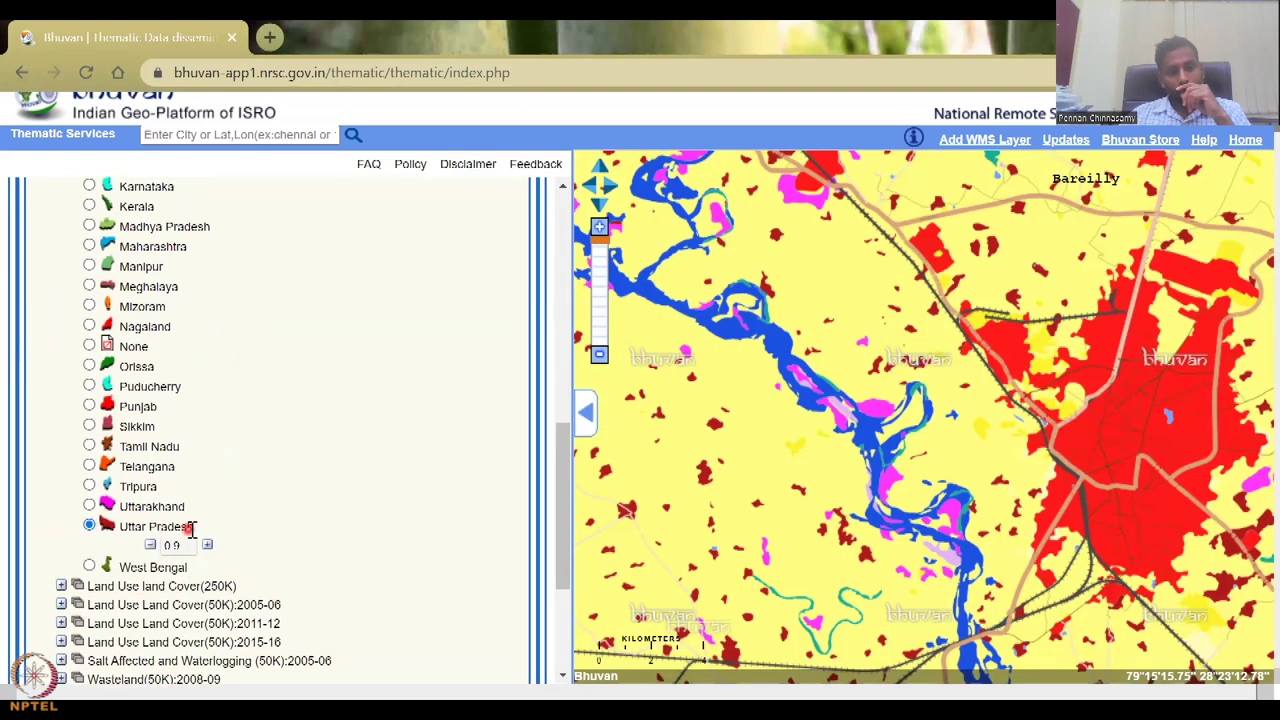
click(845, 483)
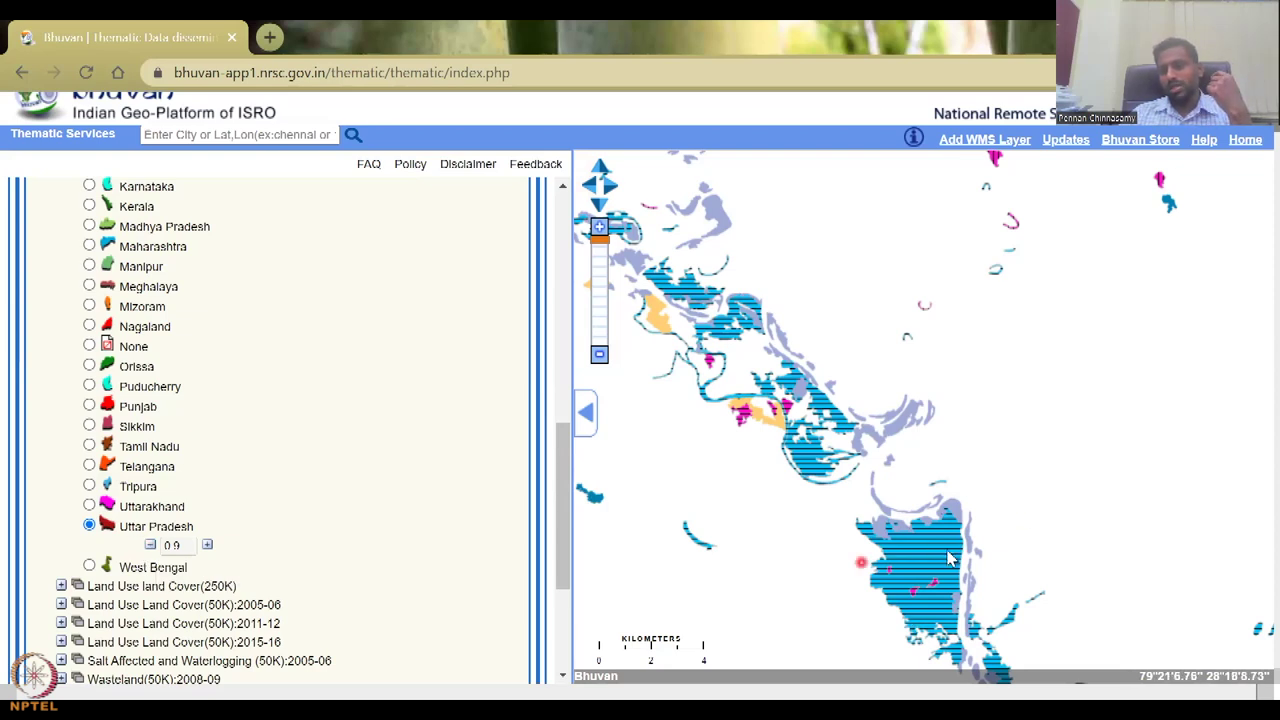
click(151, 545)
click(151, 545)
click(151, 545)
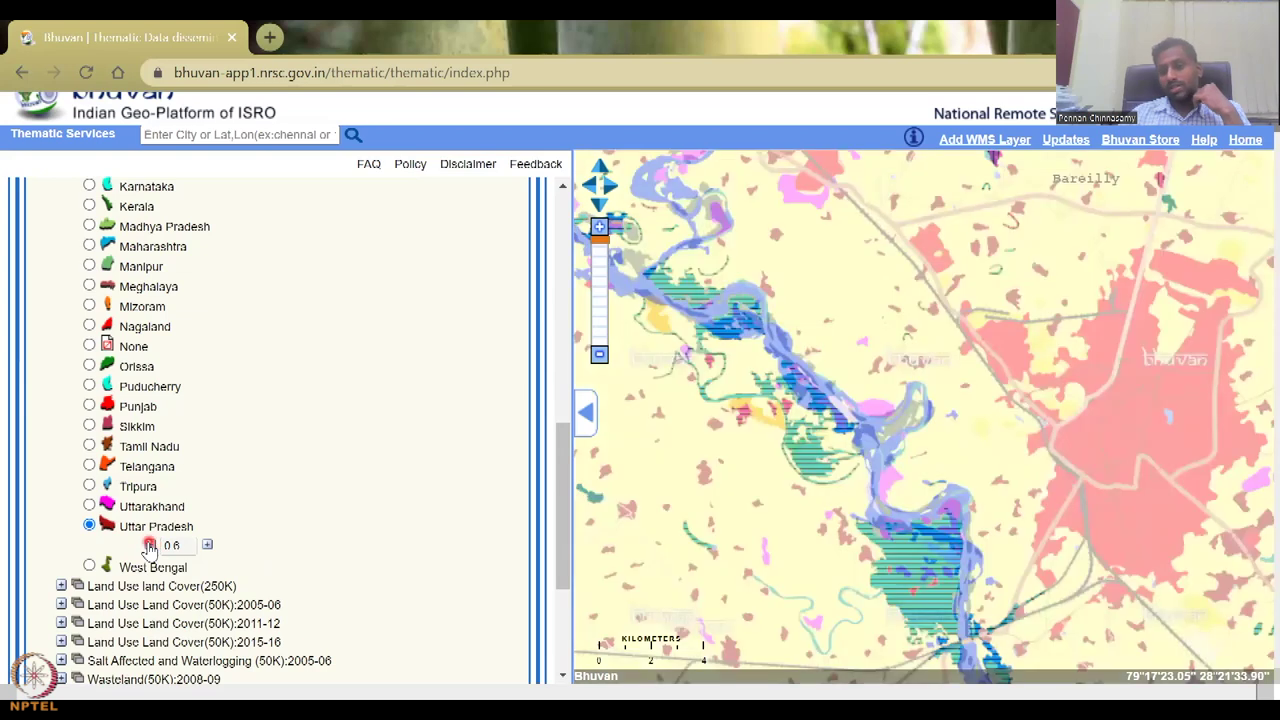
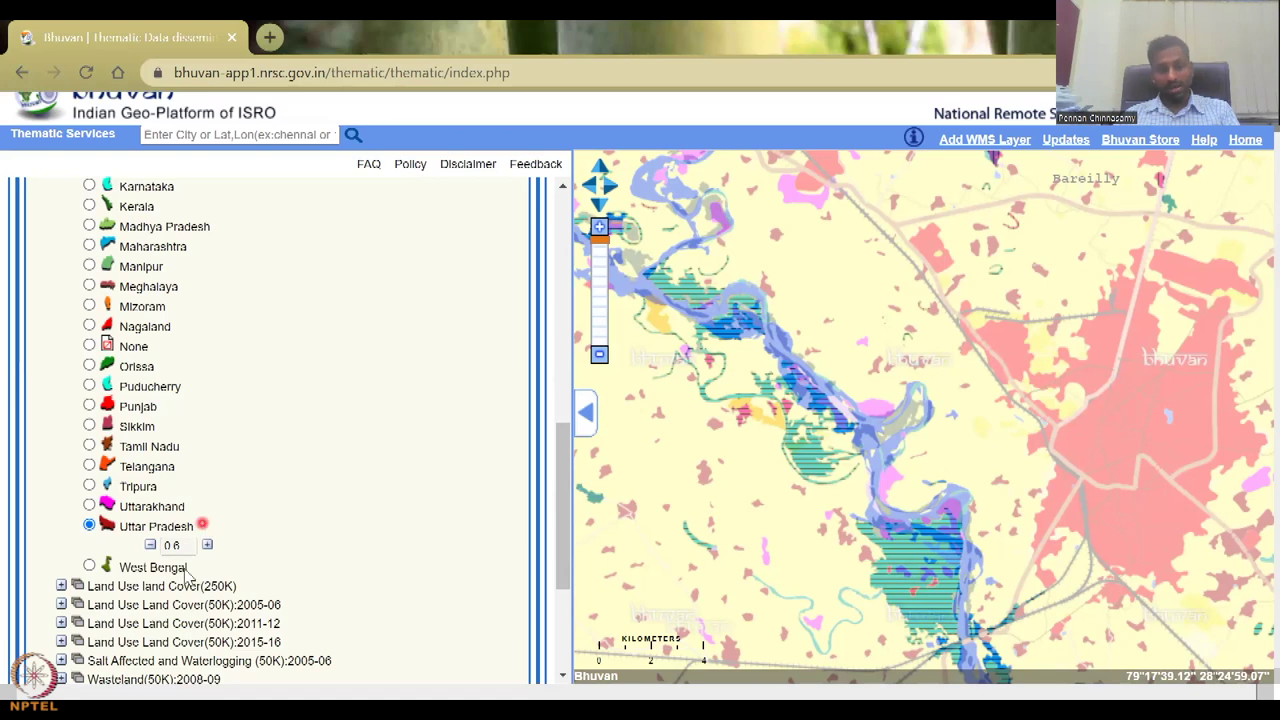
- Set the Land Use Land Cover (250K) selection to None, removing the Uttar Pradesh overlay
scroll(165, 505, down, 2)
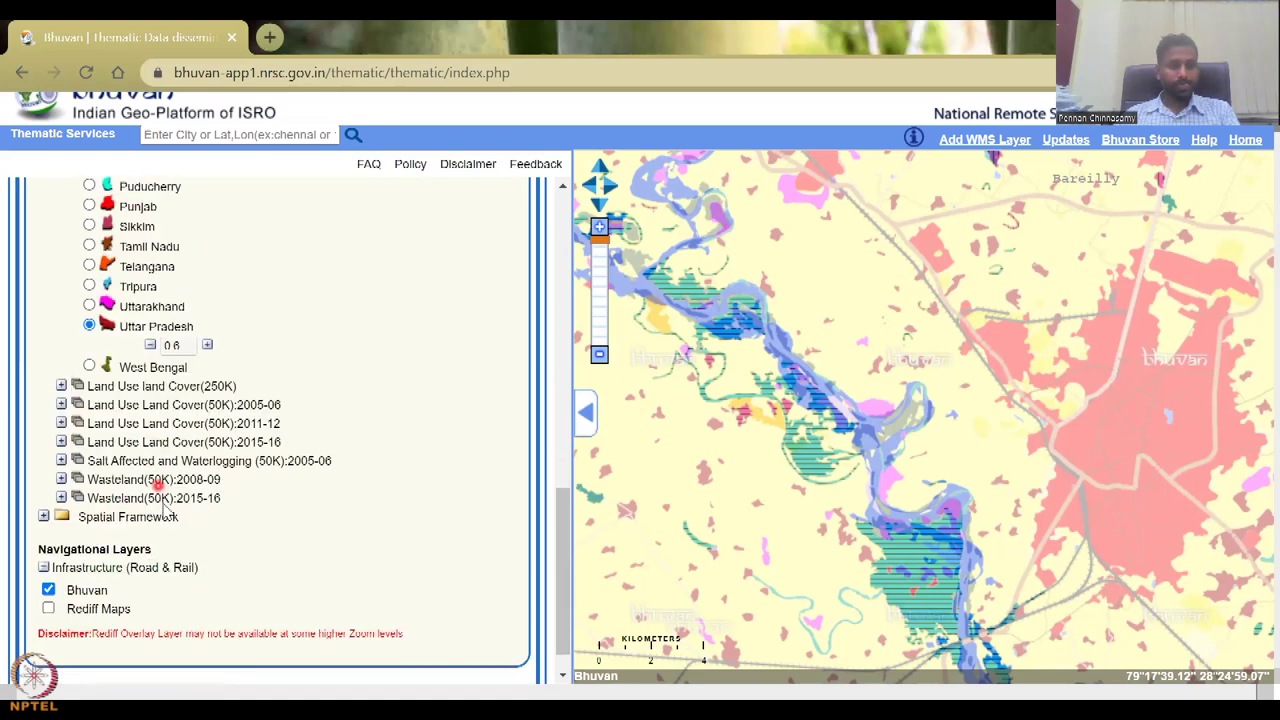
scroll(130, 435, up, 3)
scroll(119, 392, up, 2)
scroll(115, 400, down, 2)
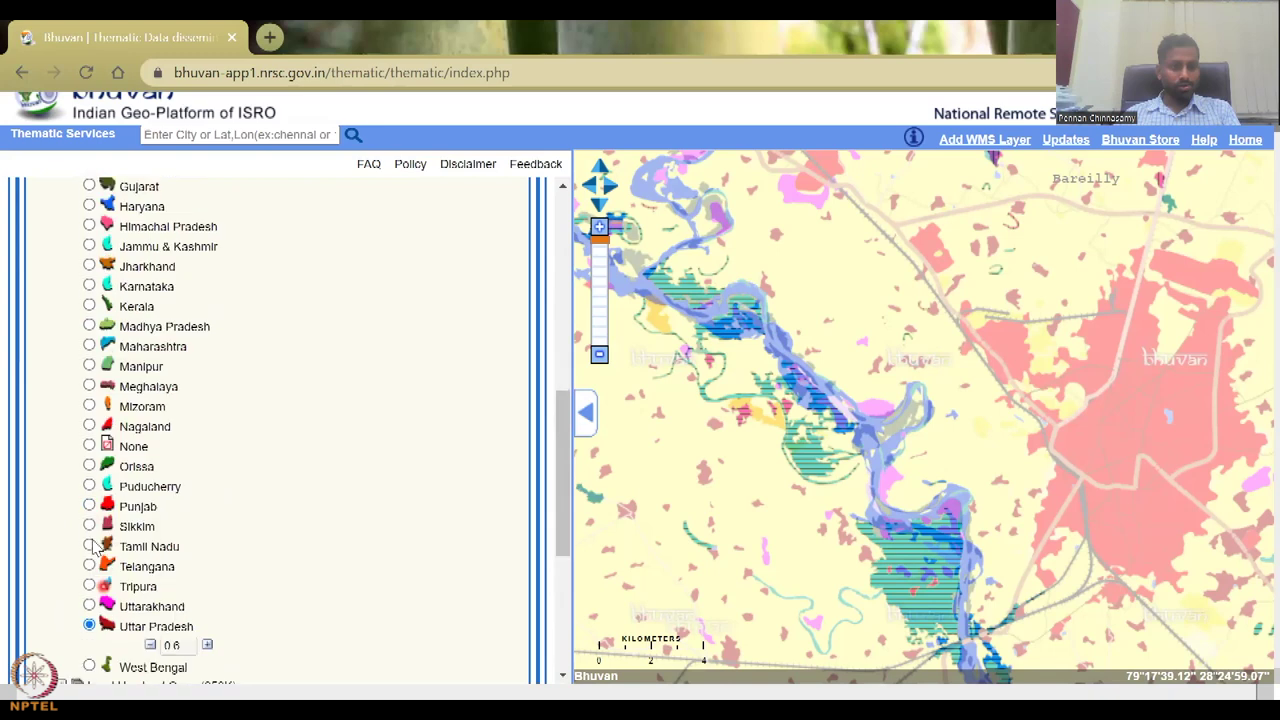
click(90, 446)
scroll(133, 385, down, 3)
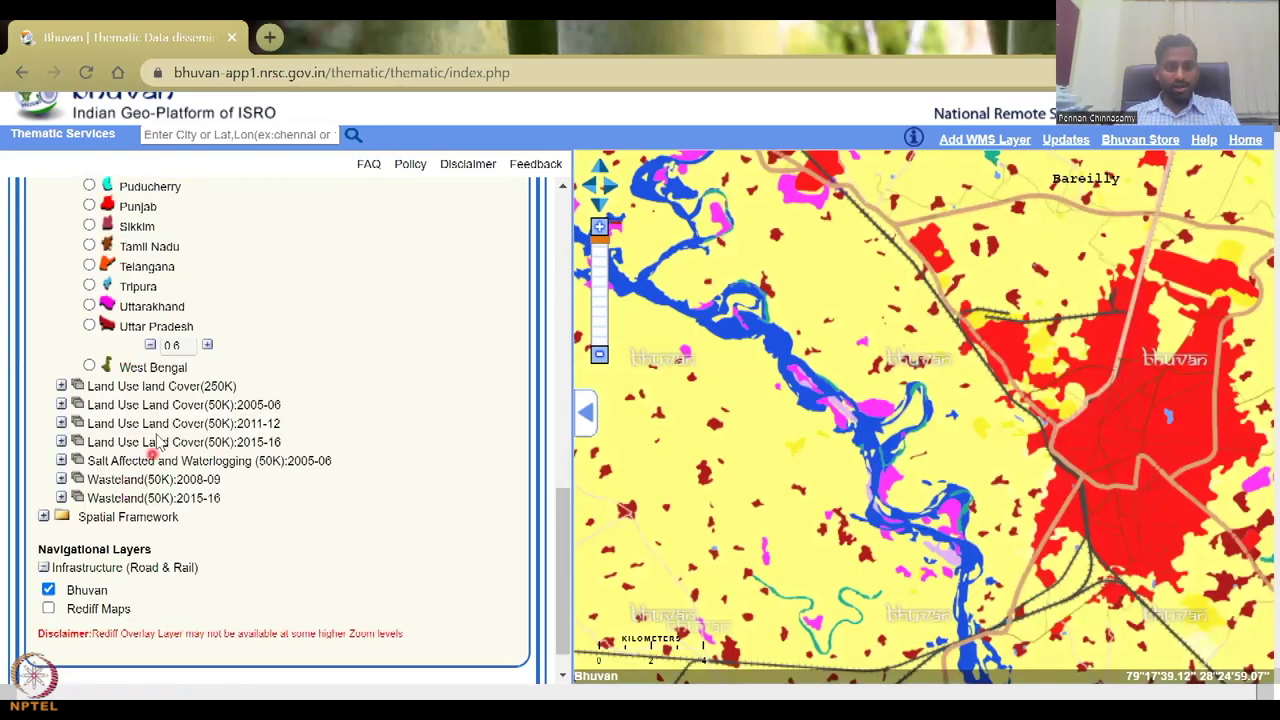
- Expand Land Use Land Cover (50K):2005-06 and display its Uttar Pradesh layer
click(60, 404)
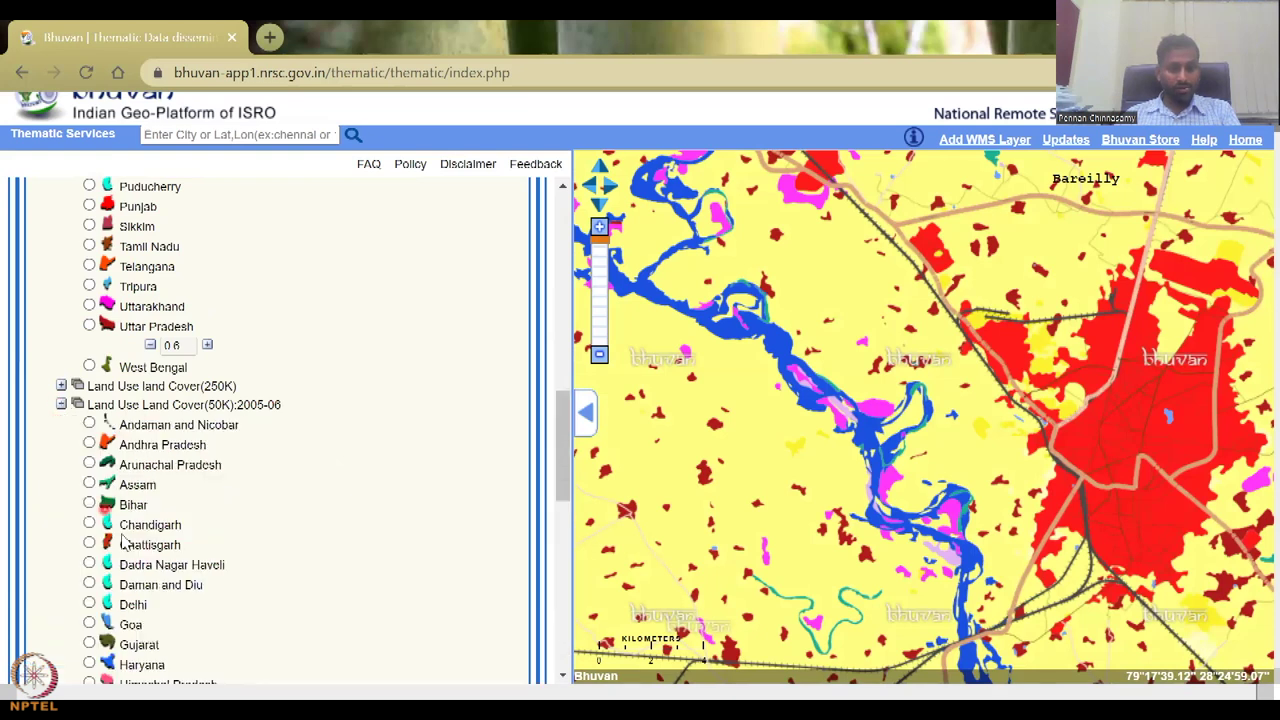
scroll(122, 537, down, 3)
scroll(122, 540, down, 3)
click(89, 346)
click(385, 460)
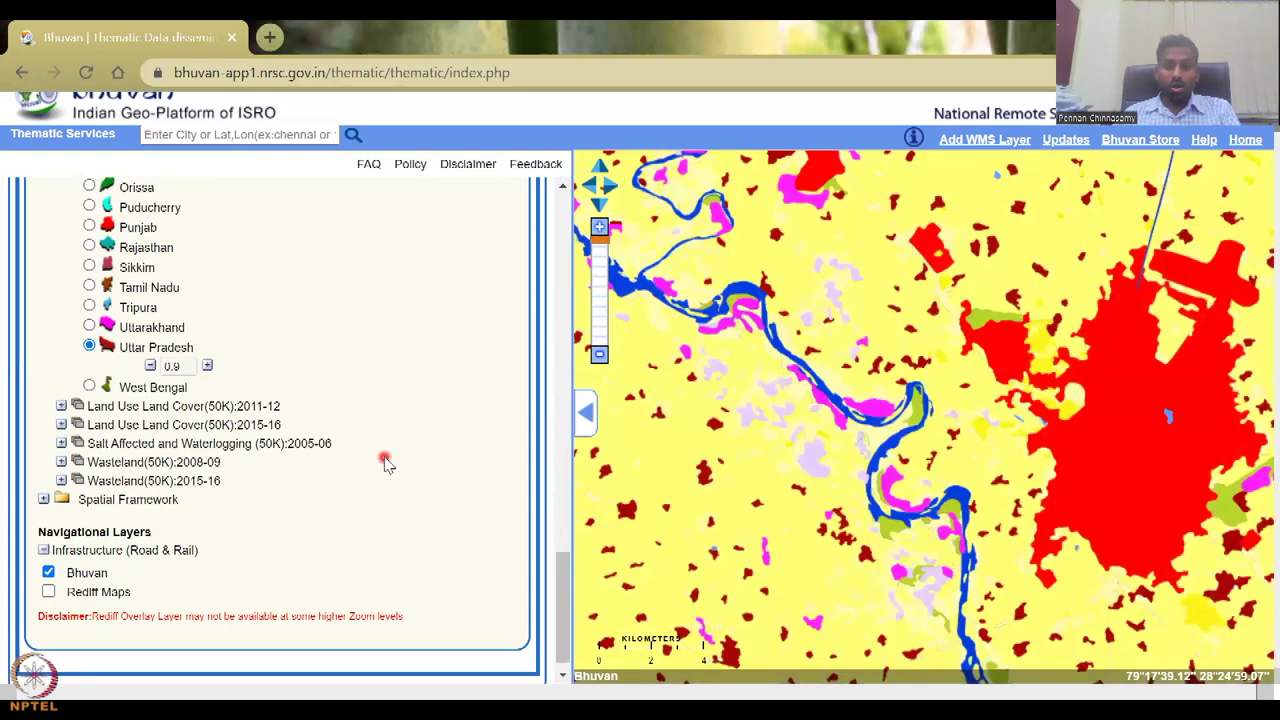
- Adjust the Uttar Pradesh layer opacity through 0.4 and 0.9, settling at 0.2
click(150, 366)
click(150, 366)
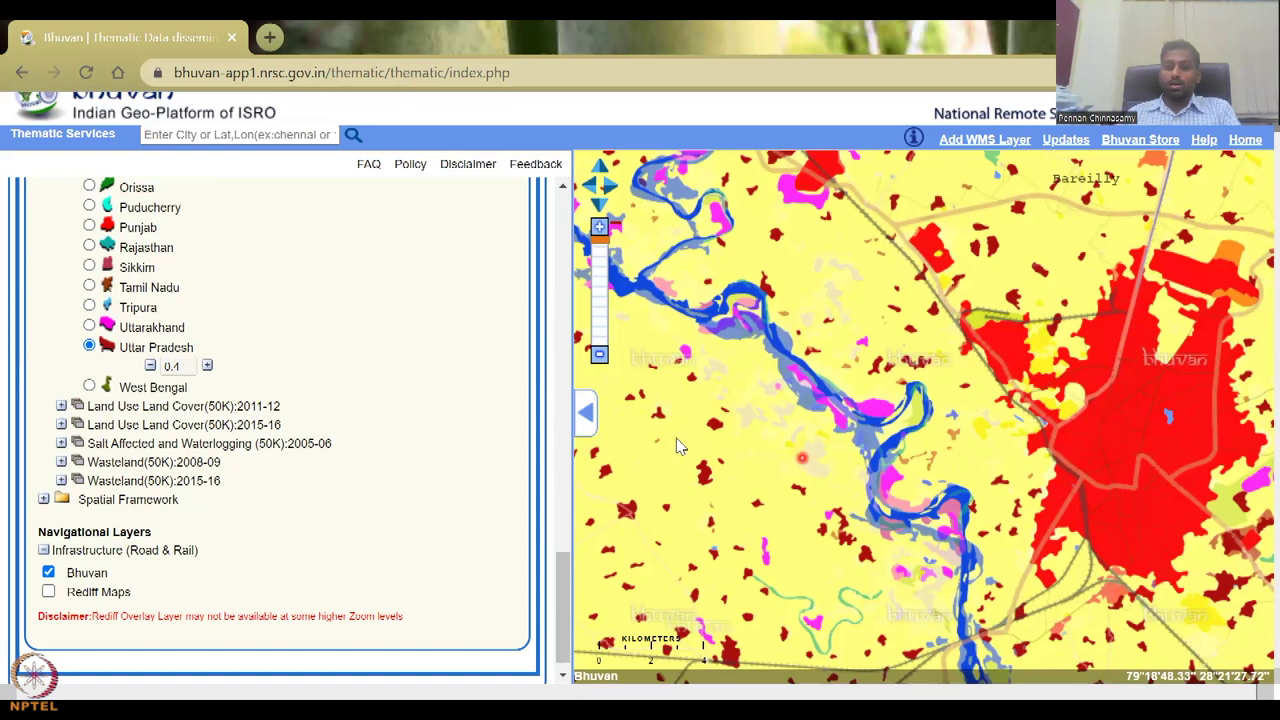
click(207, 367)
click(207, 367)
click(207, 367)
click(207, 367)
click(207, 367)
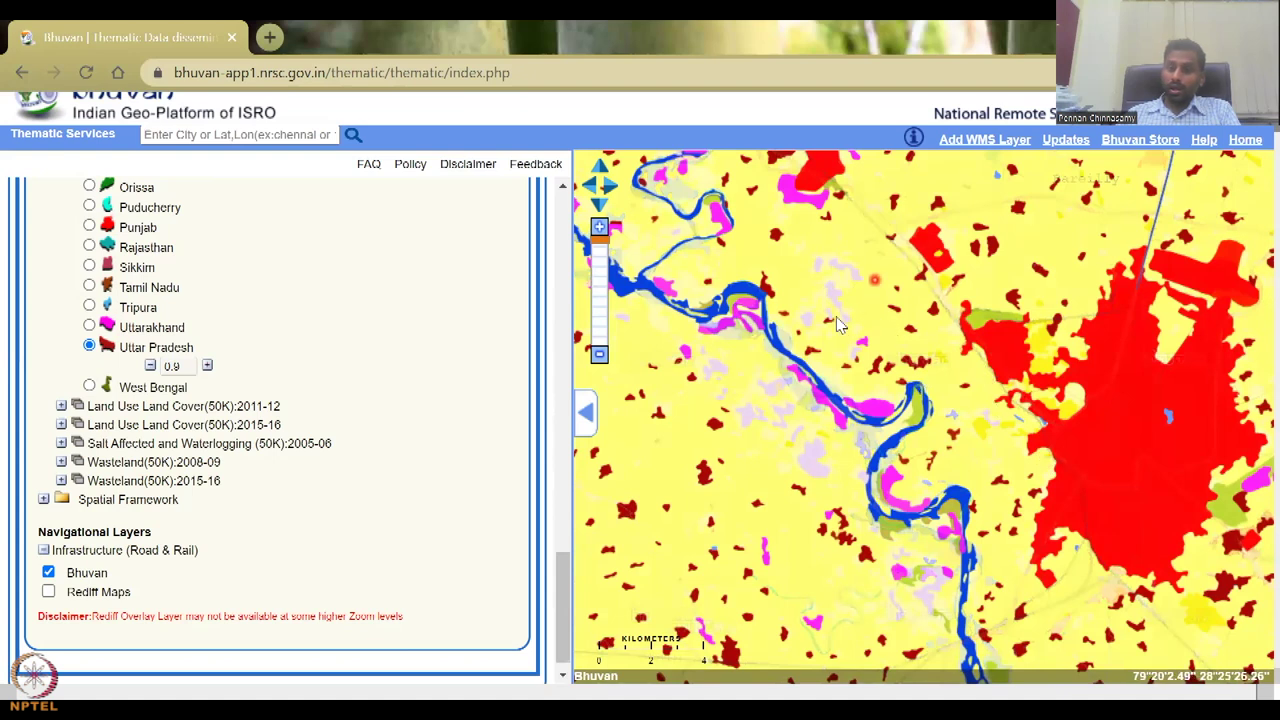
click(162, 365)
click(152, 366)
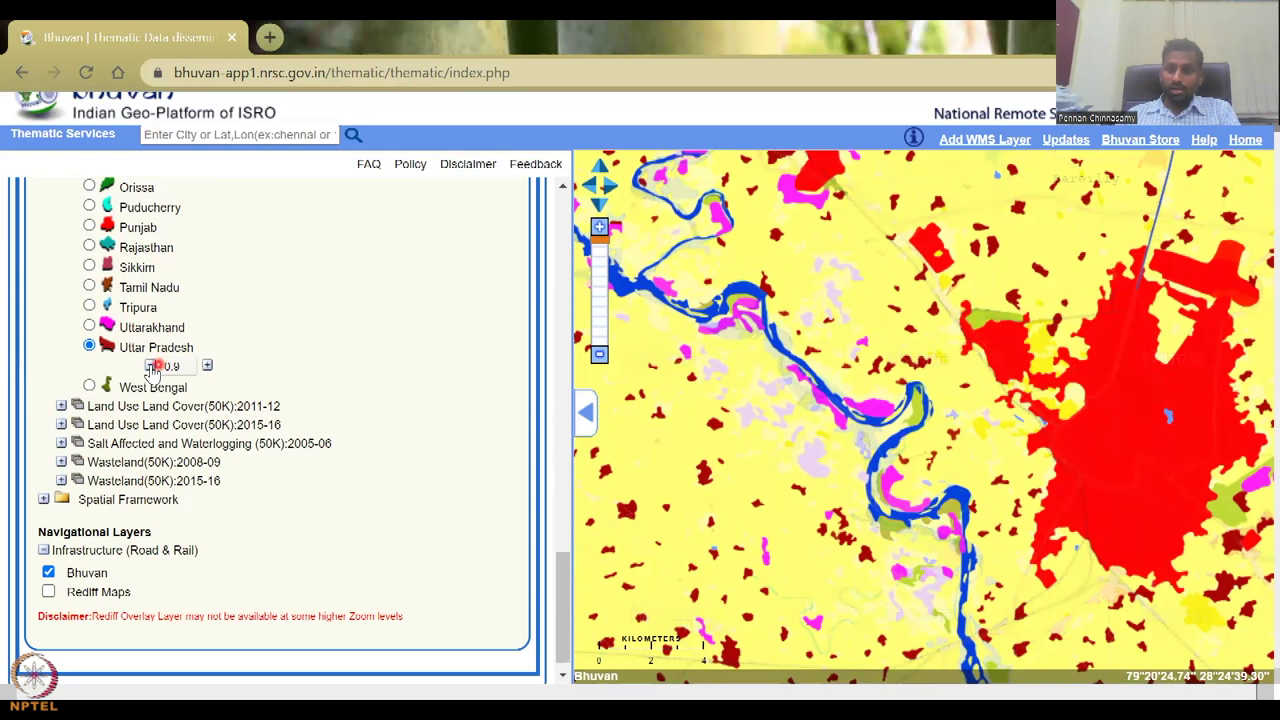
click(152, 366)
click(152, 366)
click(152, 366)
click(152, 366)
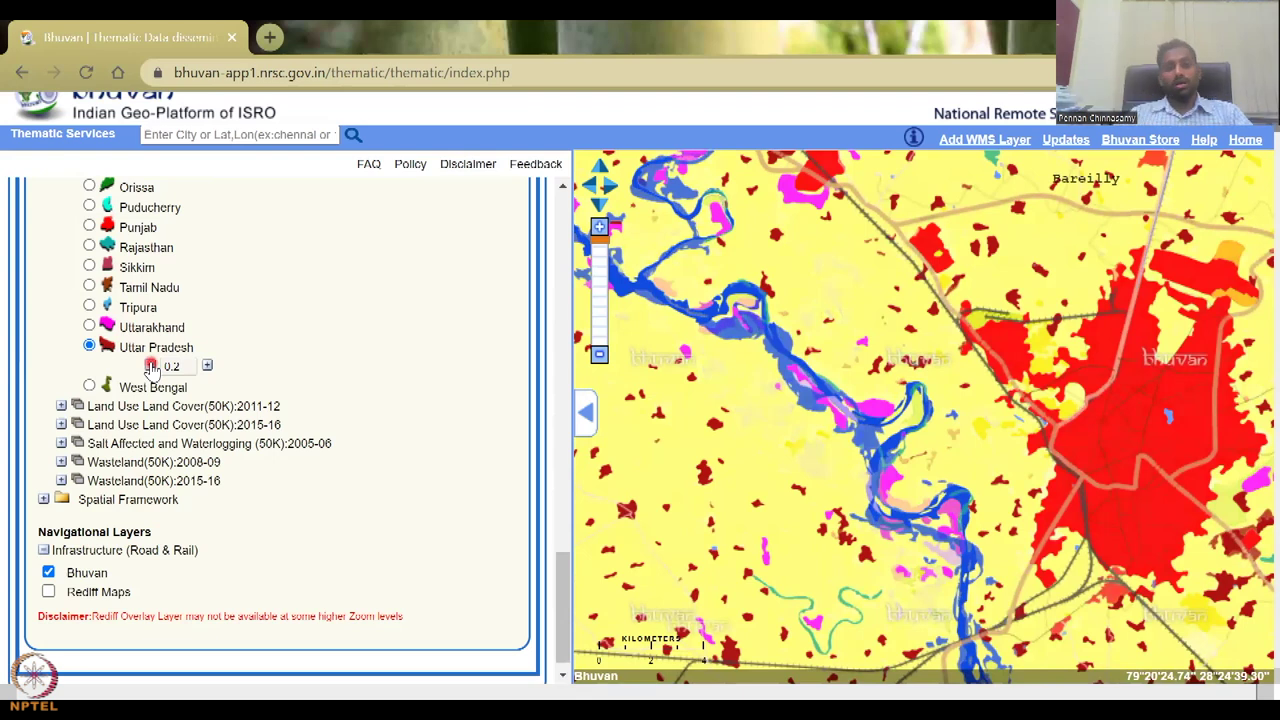
scroll(223, 386, up, 7)
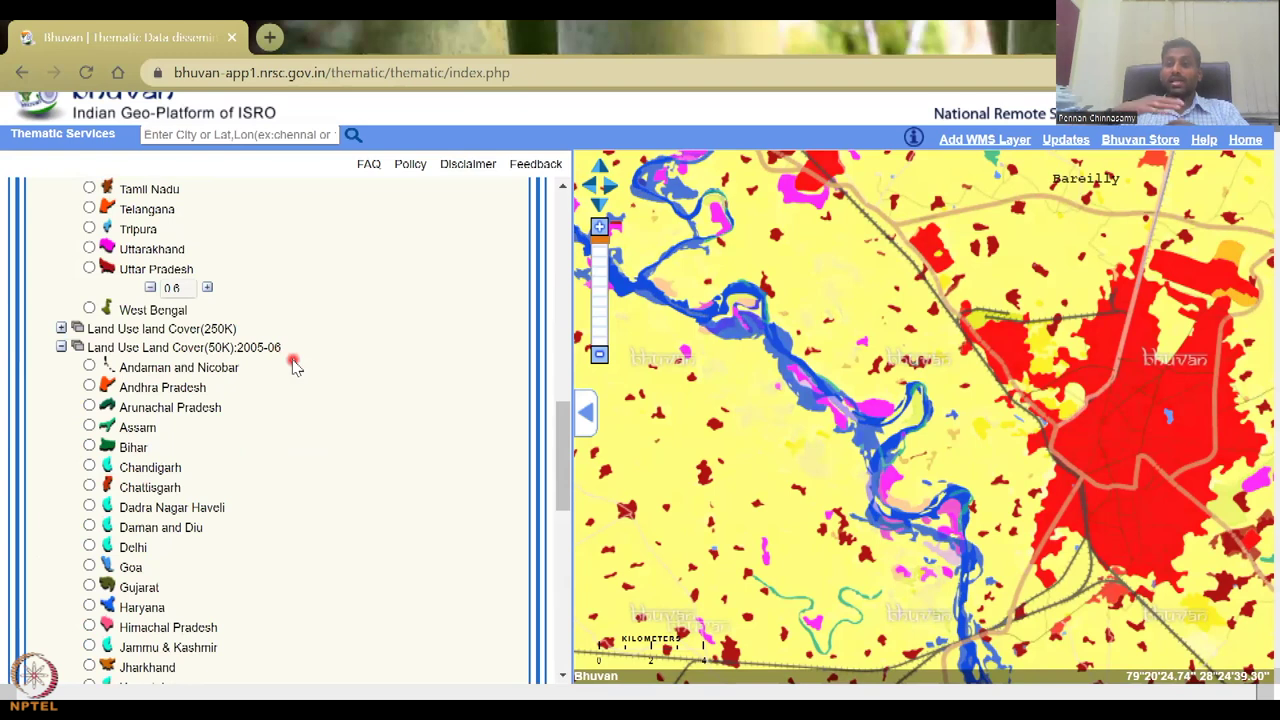
- Raise the Uttar Pradesh layer opacity to 0.9, drop it to 0.1, and centre Bareilly
scroll(250, 386, down, 7)
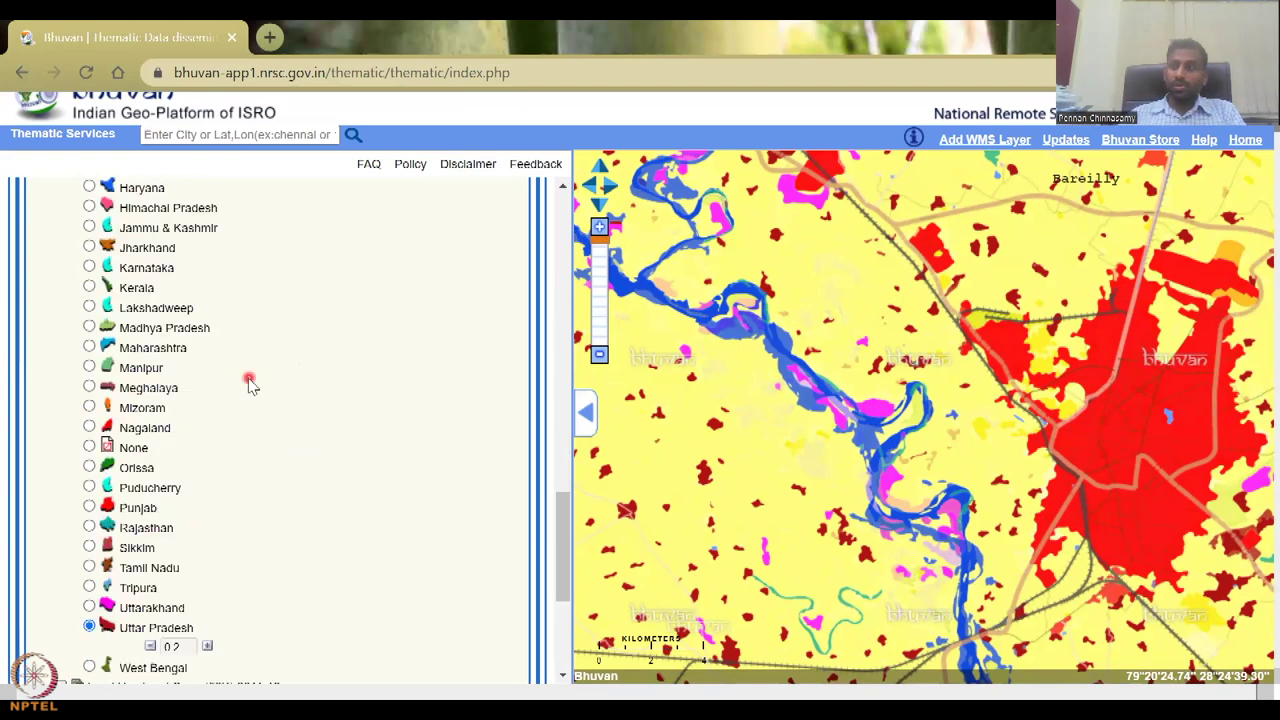
scroll(250, 386, down, 2)
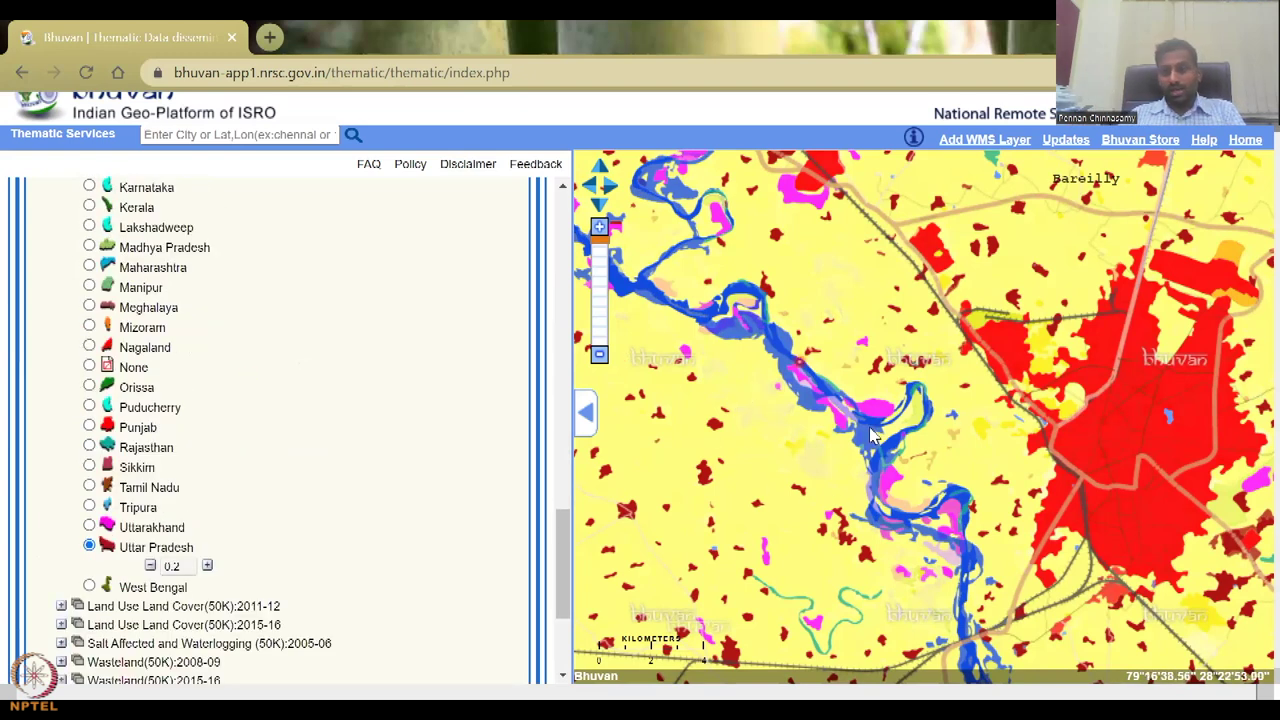
click(206, 566)
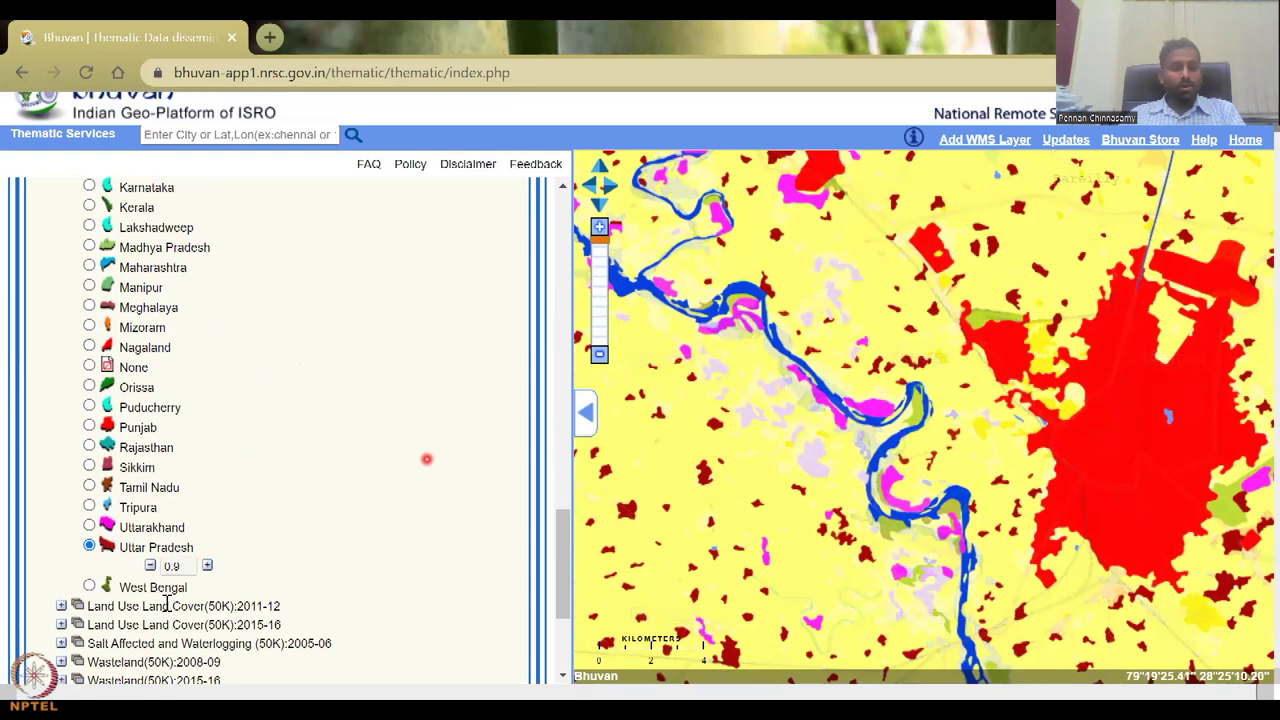
click(150, 566)
click(150, 566)
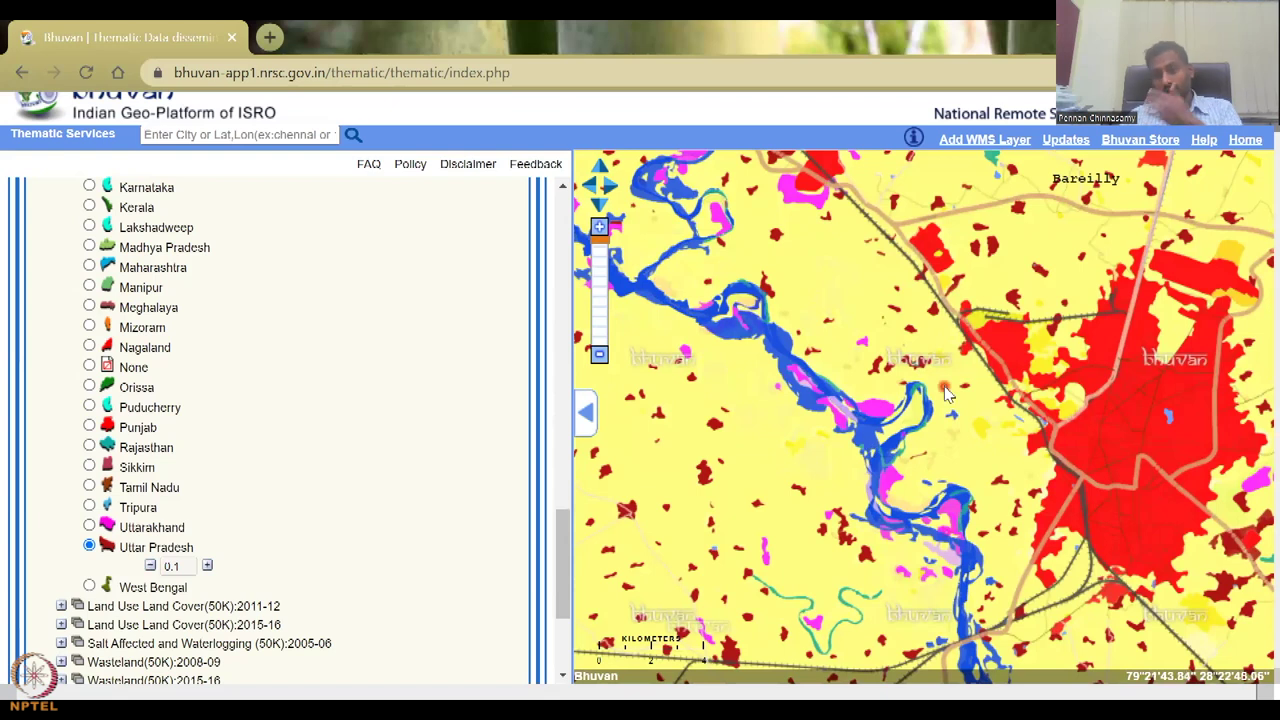
drag(1052, 388, 822, 378)
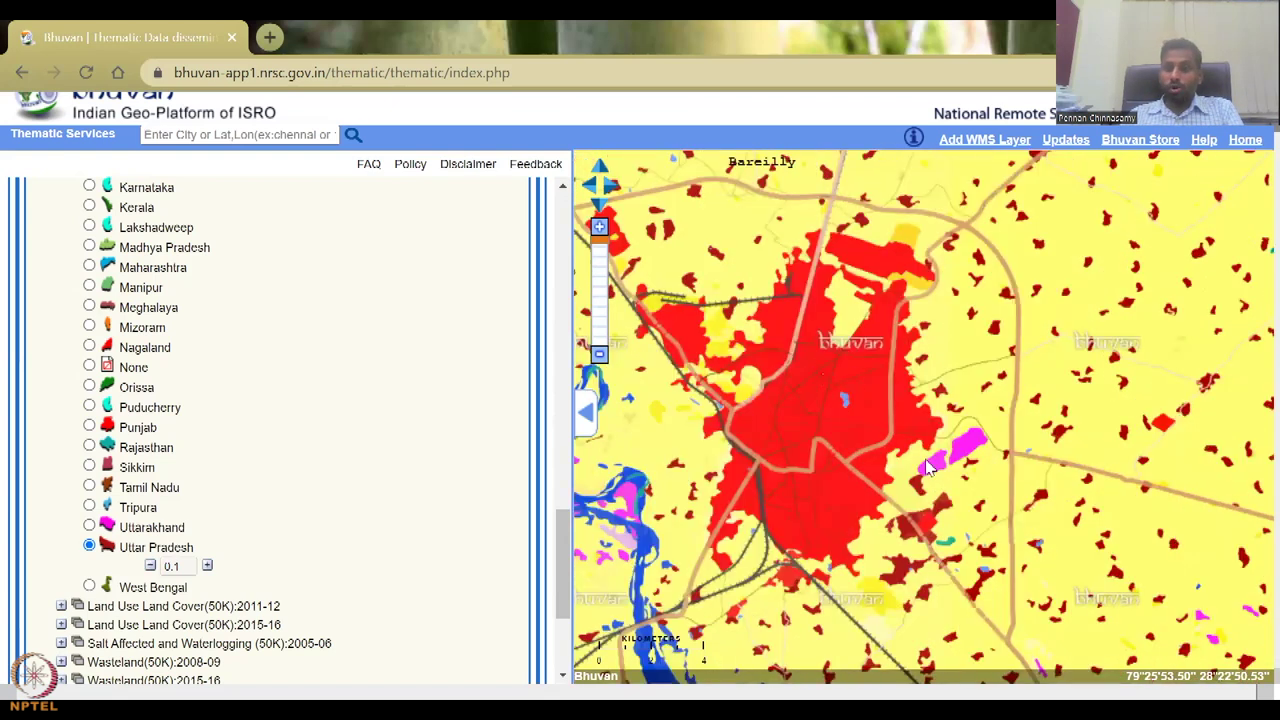
click(206, 565)
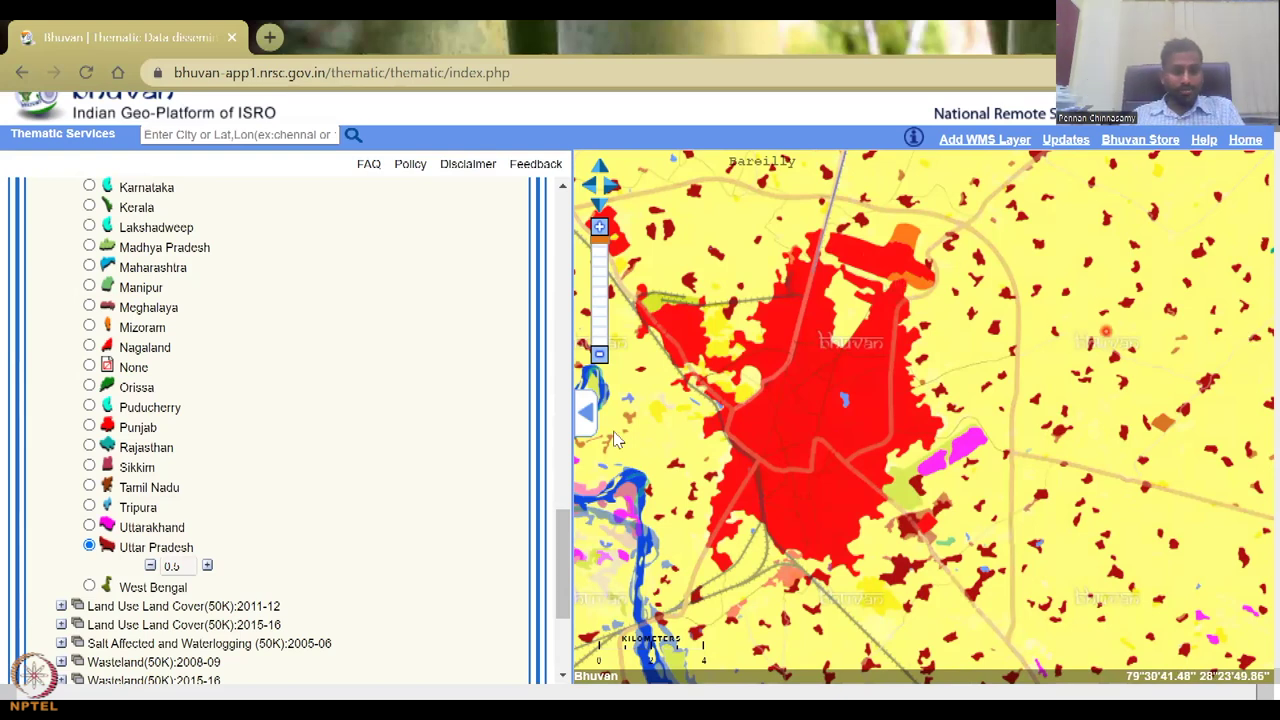
click(207, 567)
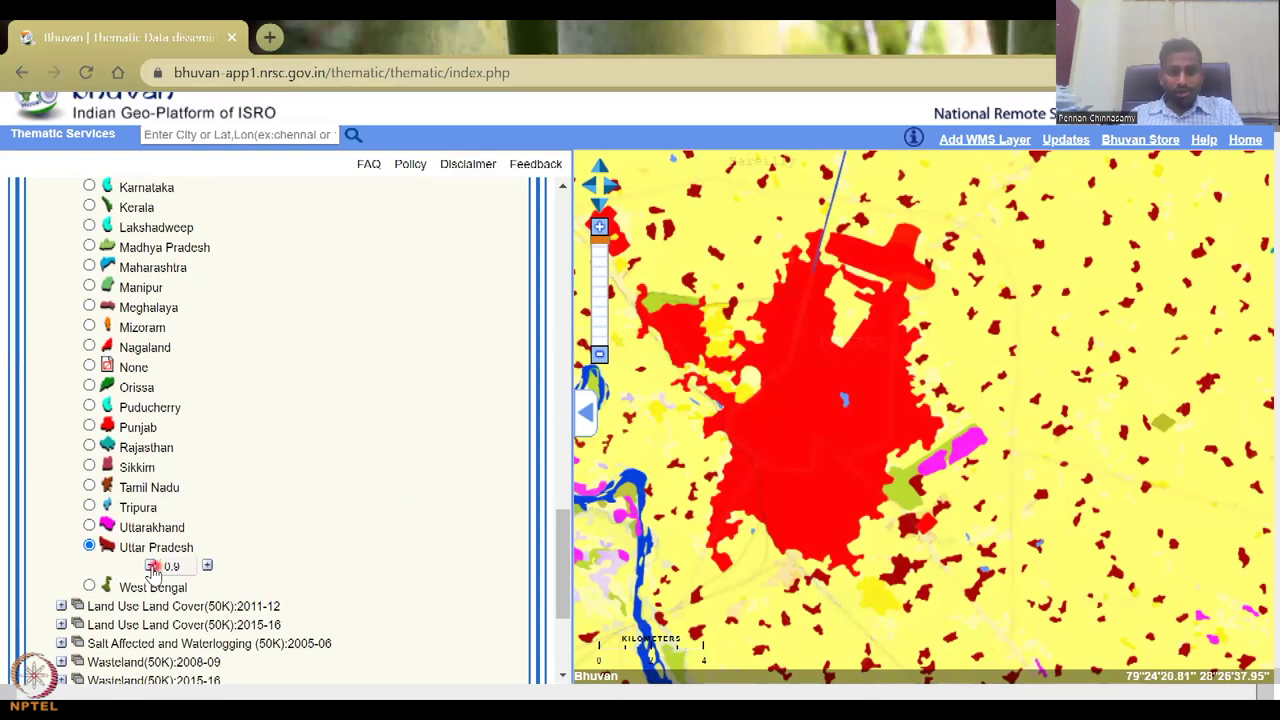
click(151, 566)
click(151, 566)
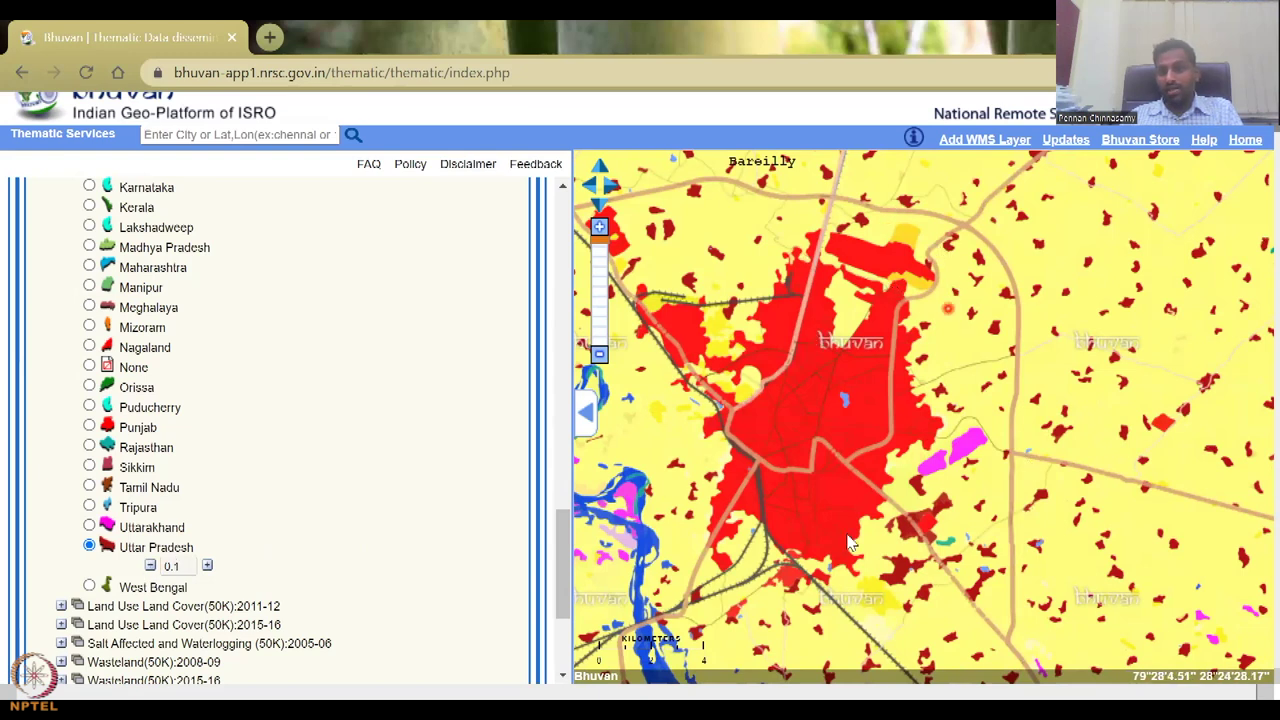
scroll(460, 465, down, 4)
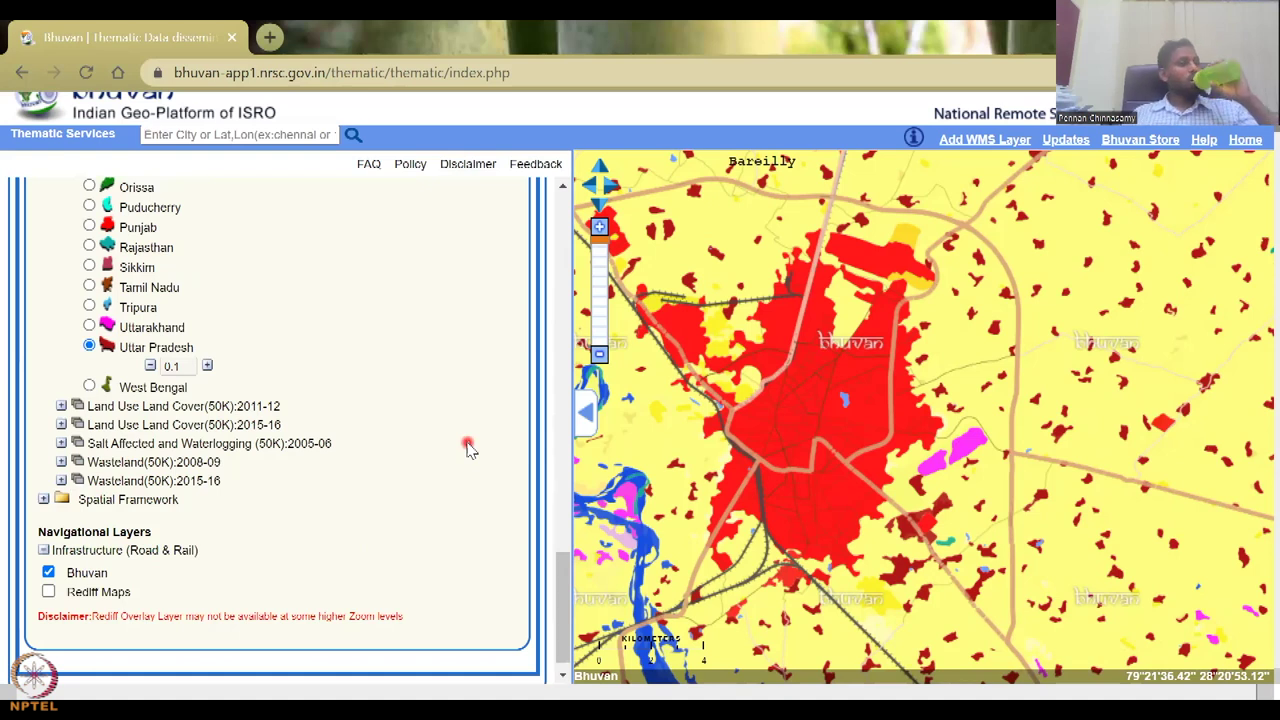
- Turn on the Uttar Pradesh layer, lowering opacity to 0.1, then raising it to 0.9
scroll(44, 289, up, 6)
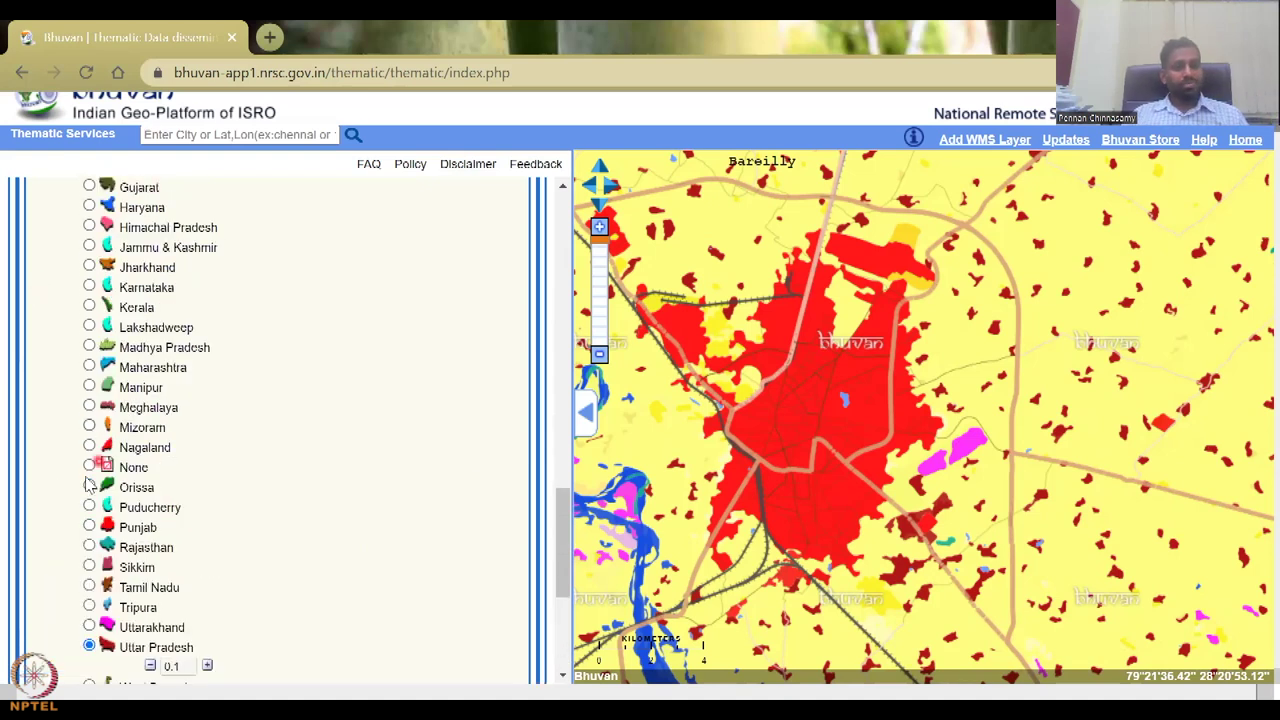
scroll(268, 508, down, 5)
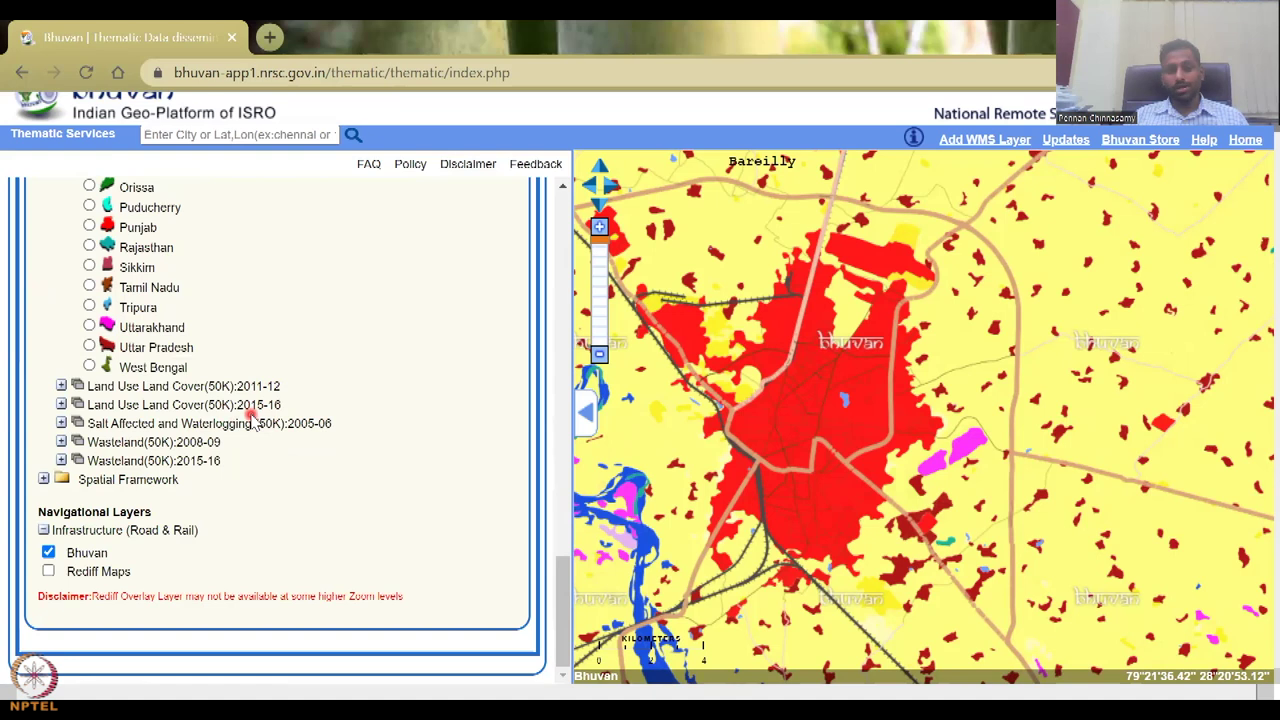
click(61, 424)
scroll(204, 514, down, 5)
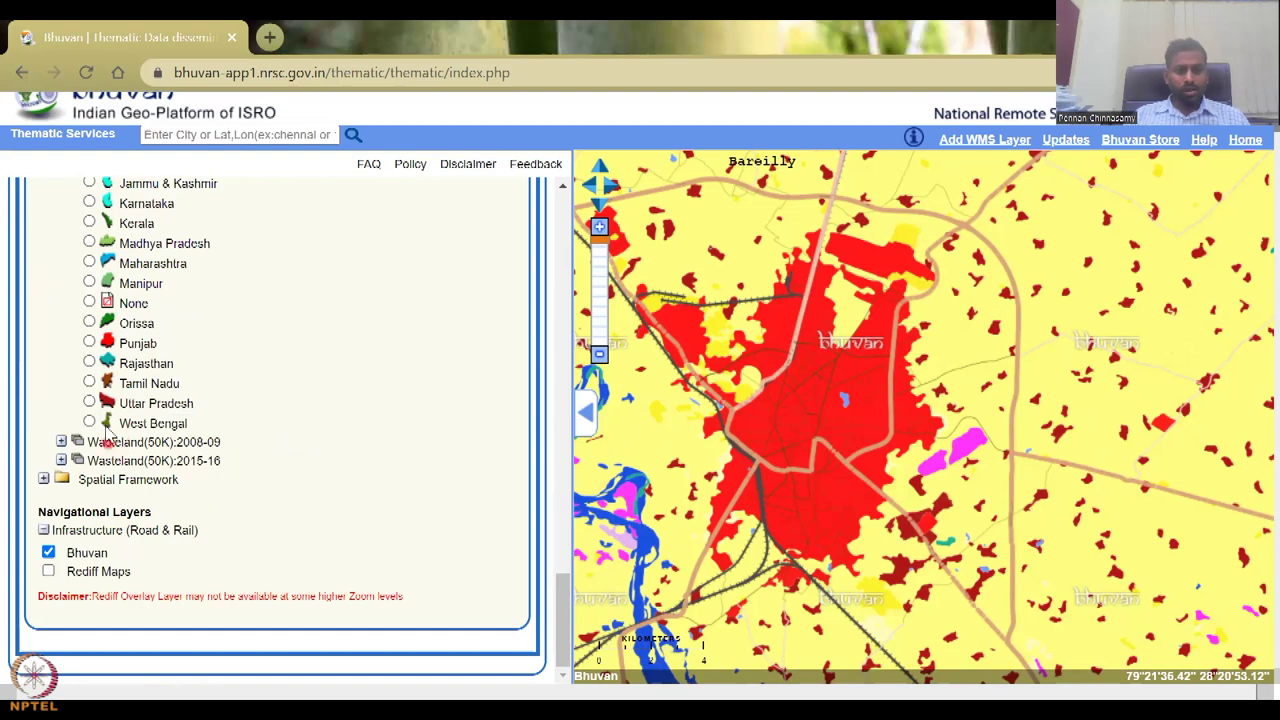
click(89, 403)
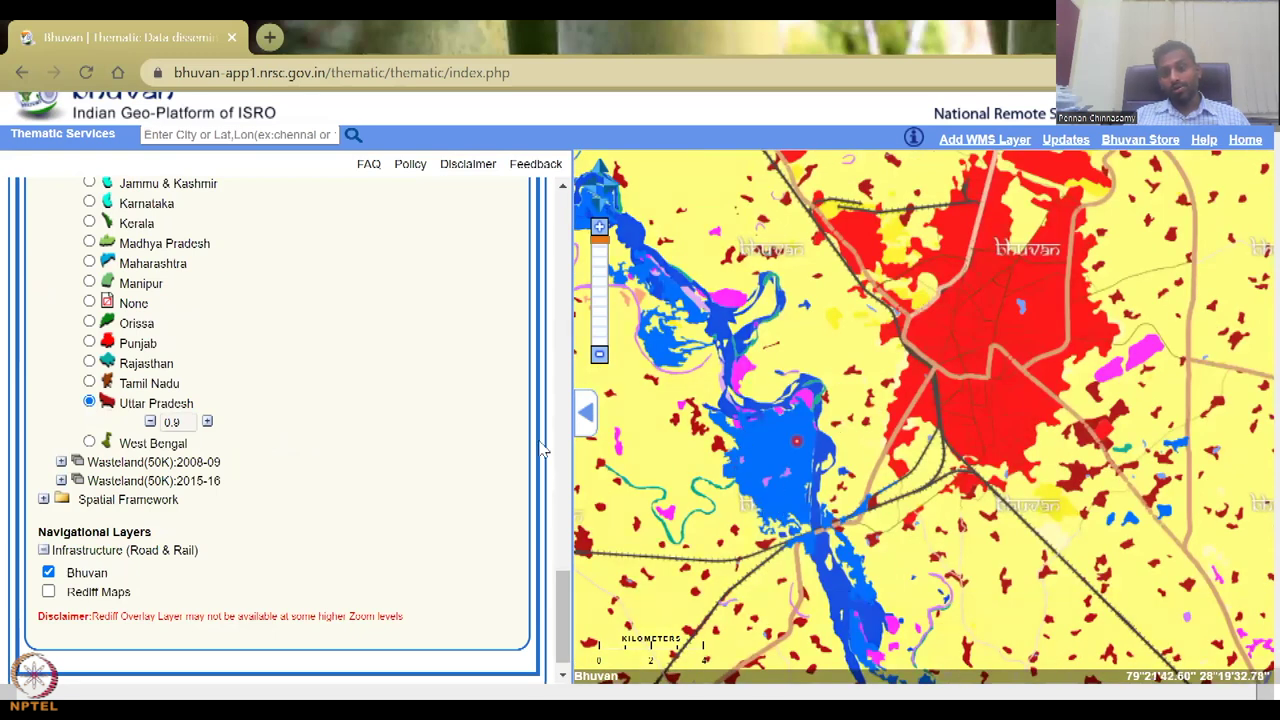
click(150, 423)
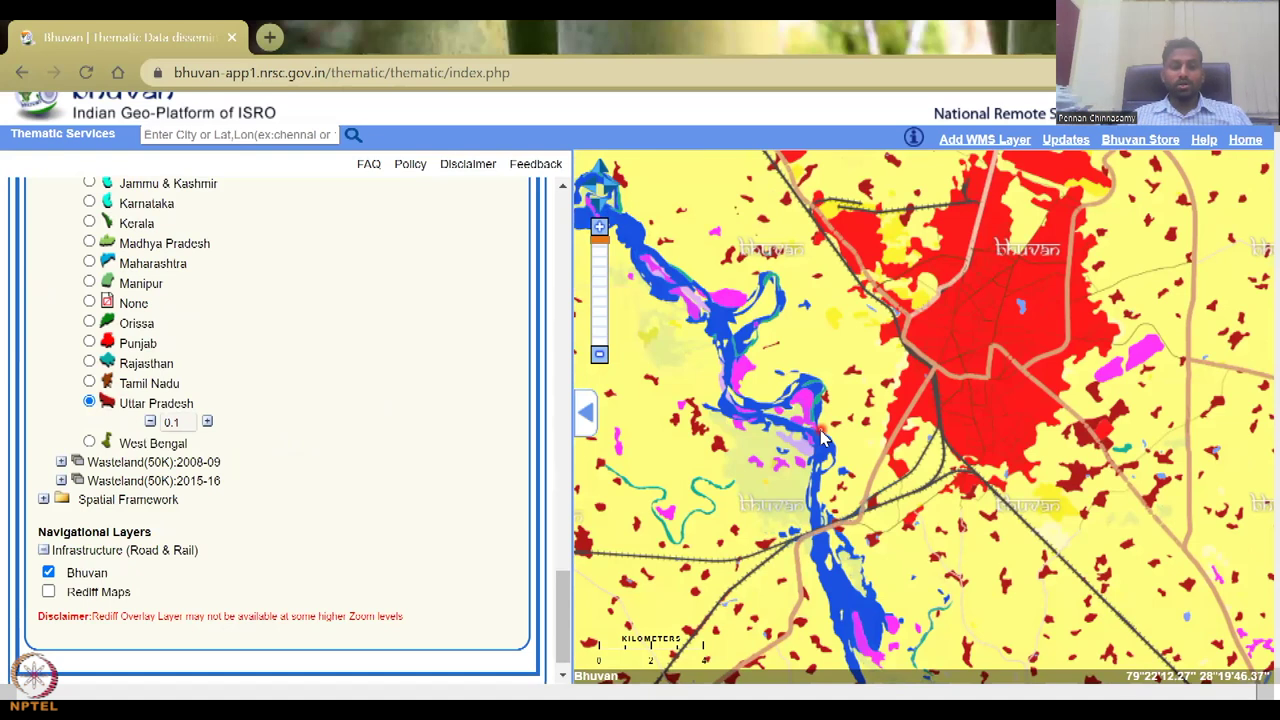
click(207, 422)
click(207, 422)
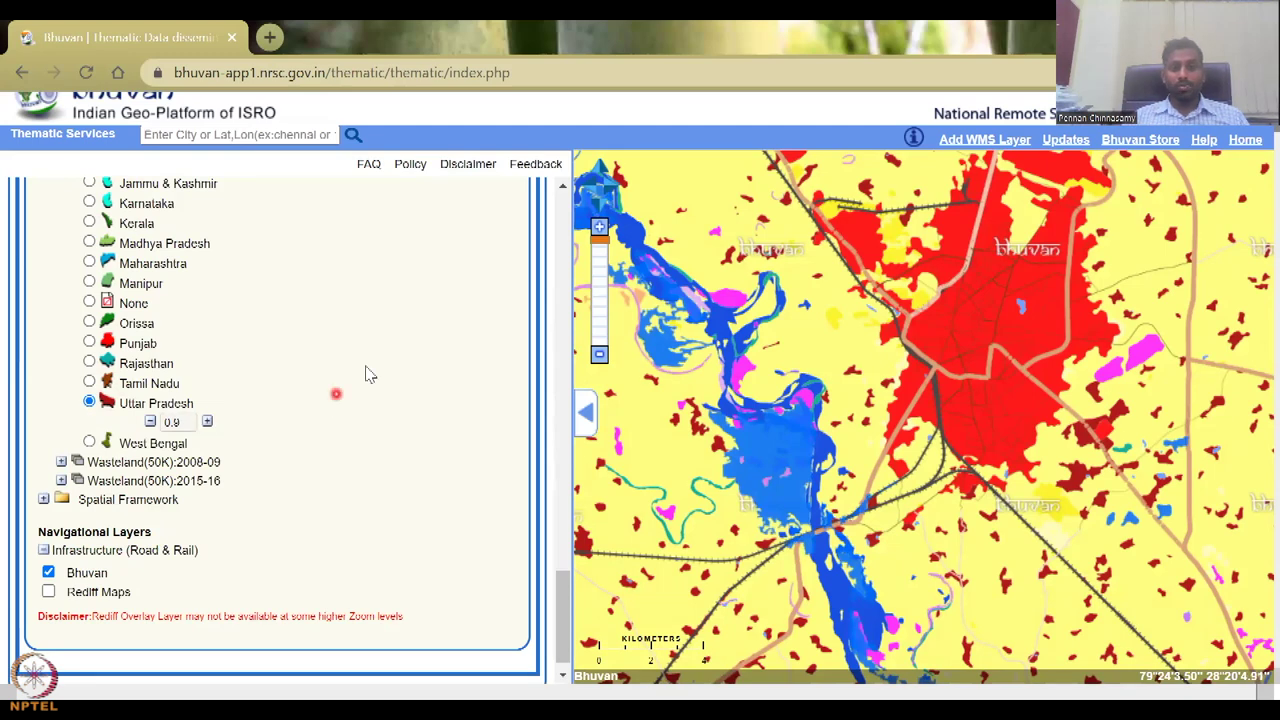
scroll(366, 391, up, 10)
- Set the Uttar Pradesh land use layer's state selection to None
scroll(366, 394, up, 3)
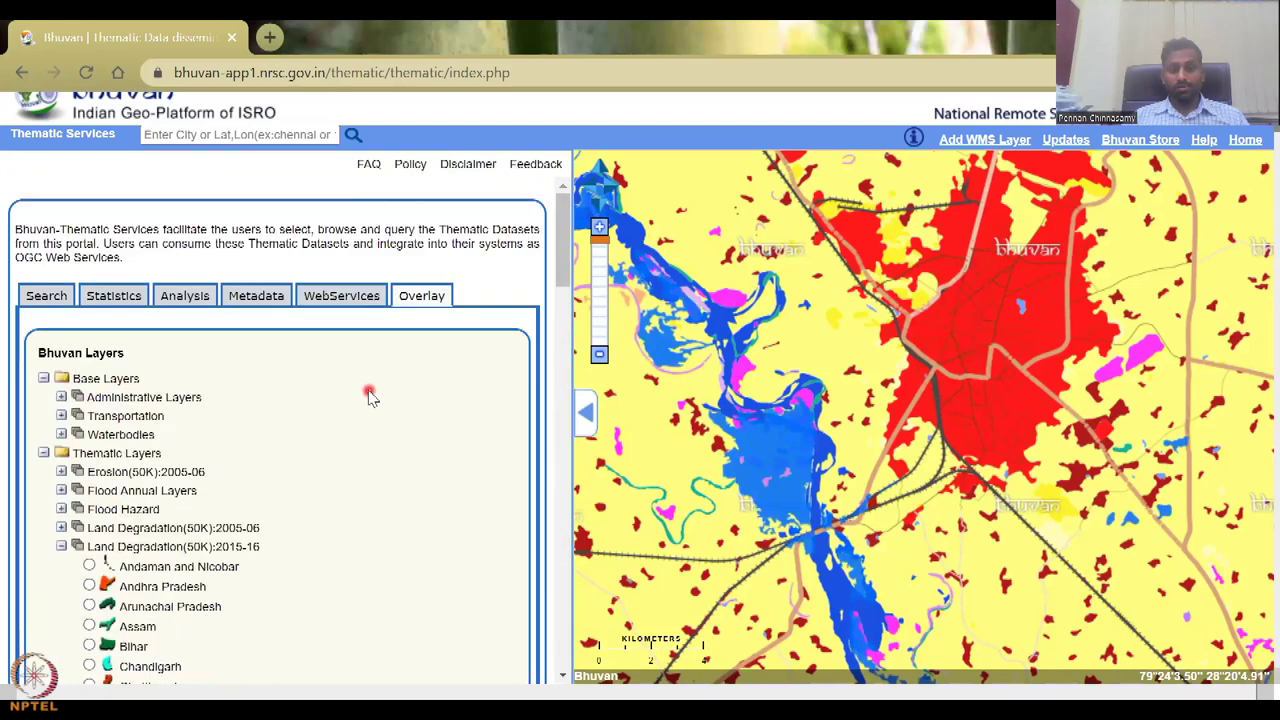
scroll(354, 440, down, 10)
scroll(354, 440, up, 4)
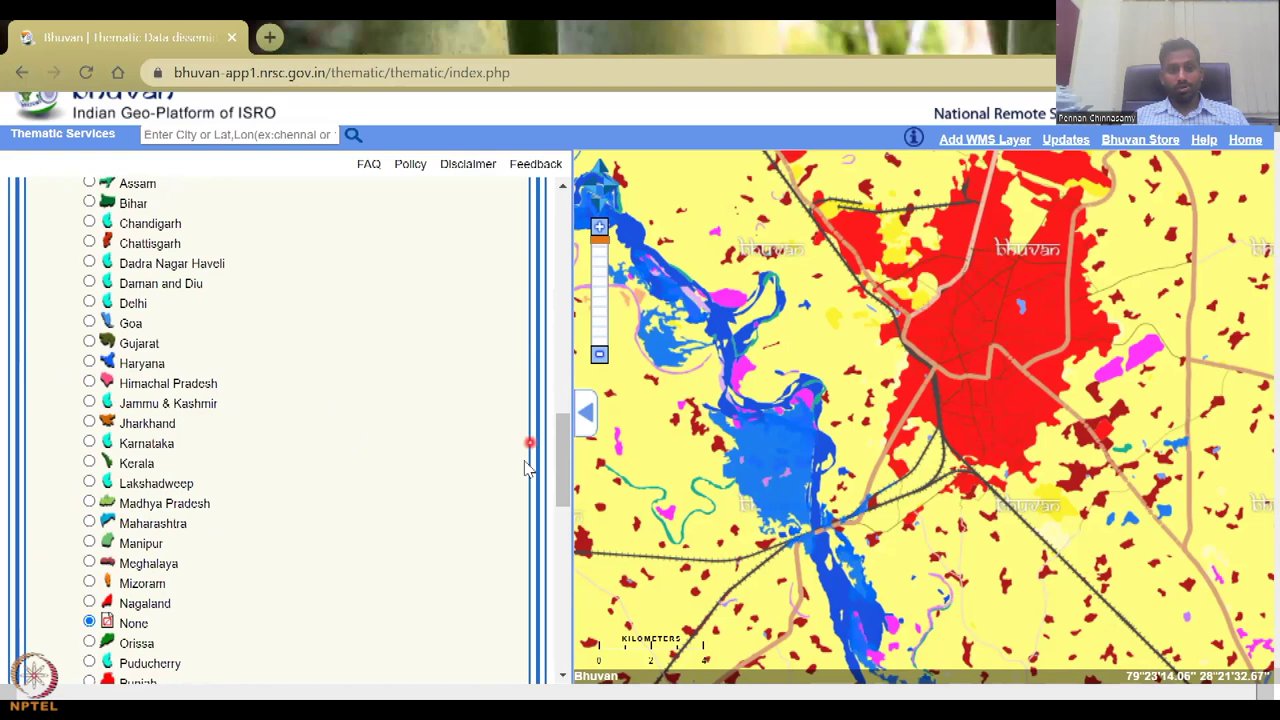
scroll(511, 470, down, 5)
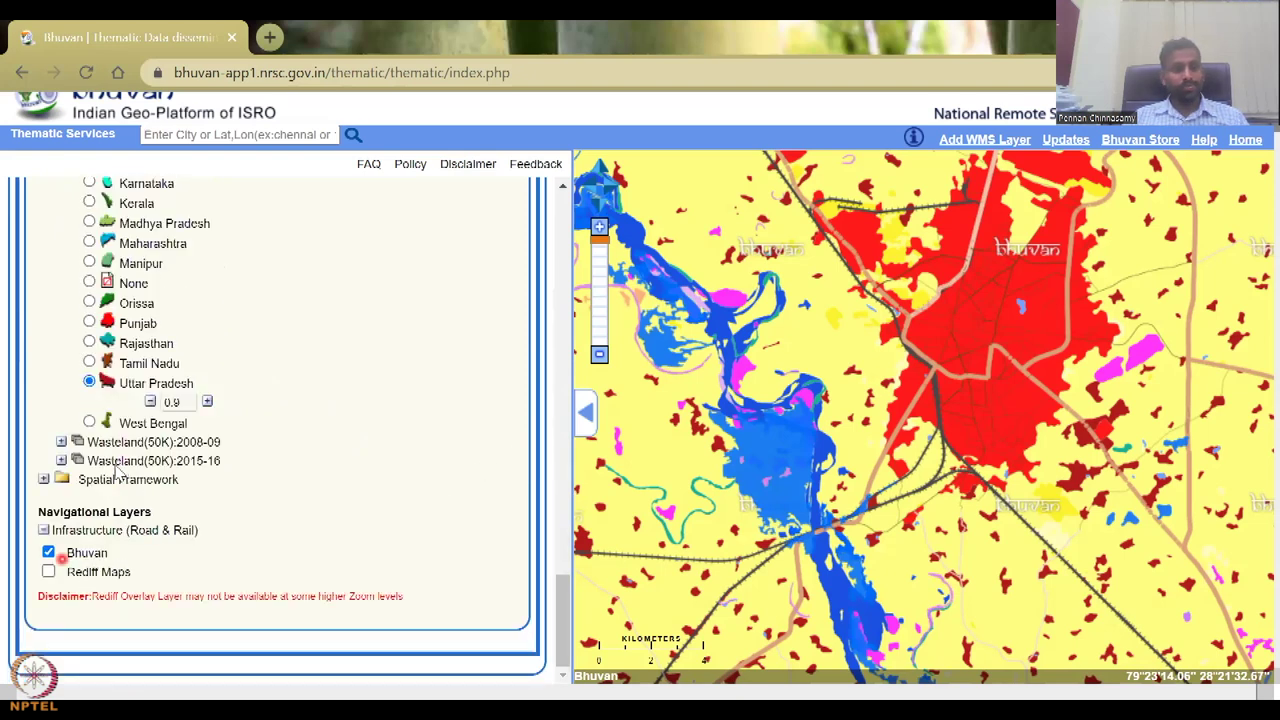
click(89, 284)
click(62, 443)
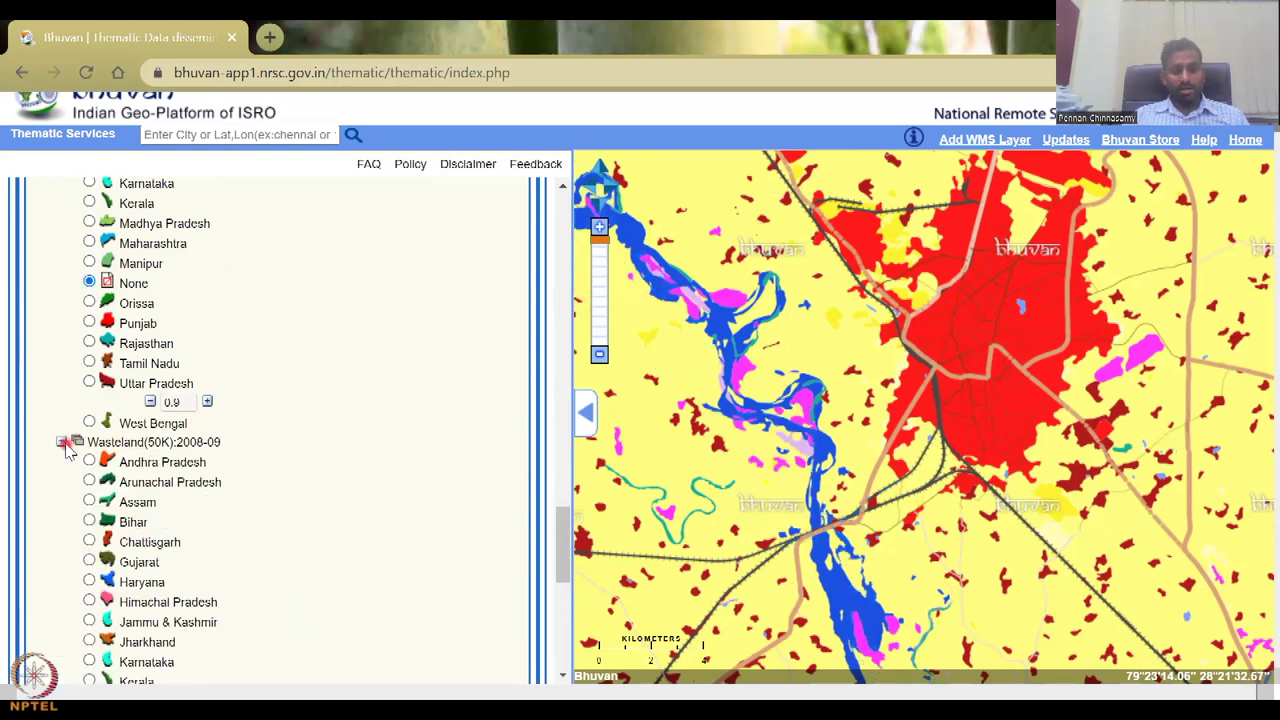
click(63, 443)
- Show the Uttar Pradesh Wasteland(50K):2015-16 layer at 0.2 opacity
click(62, 461)
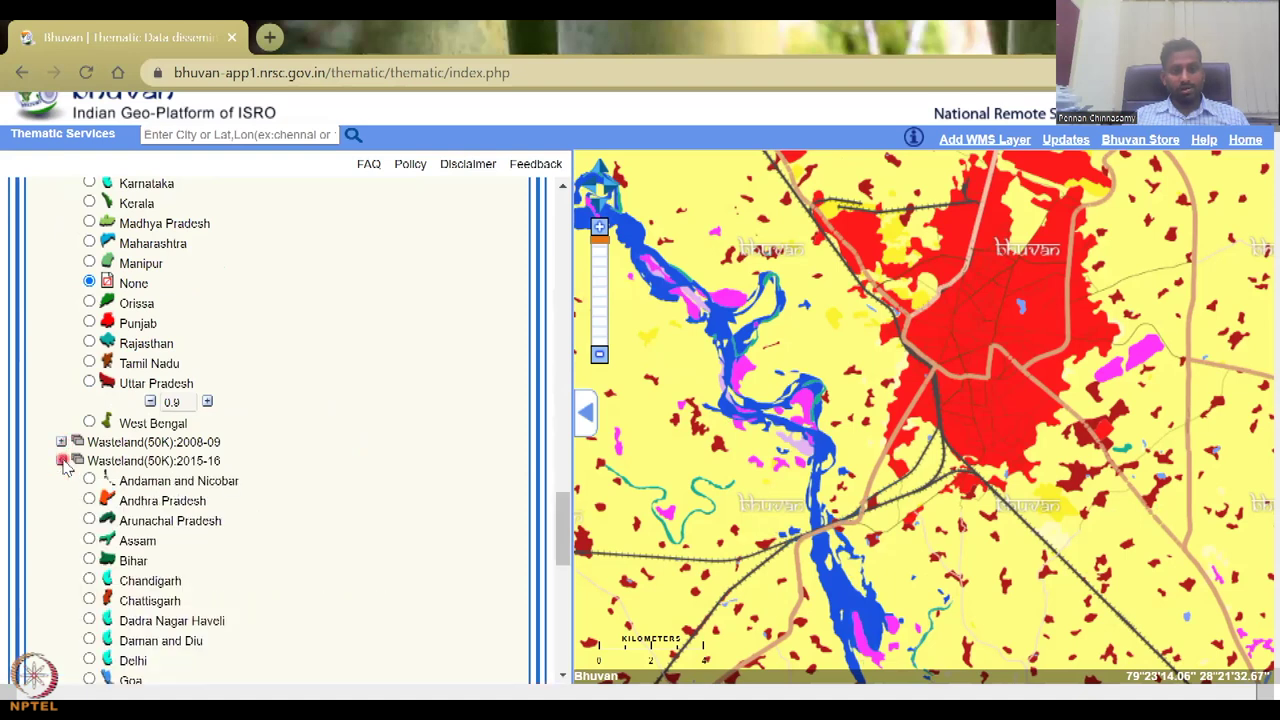
scroll(116, 527, down, 6)
click(89, 520)
click(89, 540)
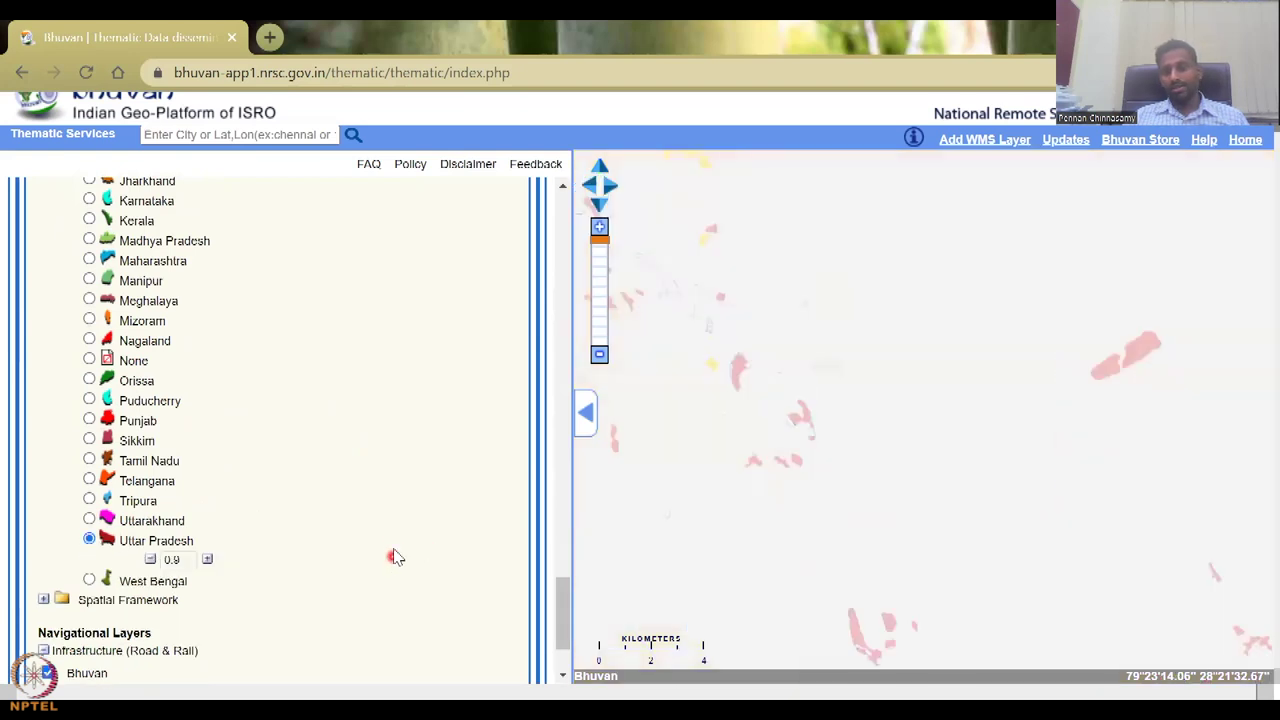
click(149, 560)
click(149, 560)
click(149, 560)
click(149, 560)
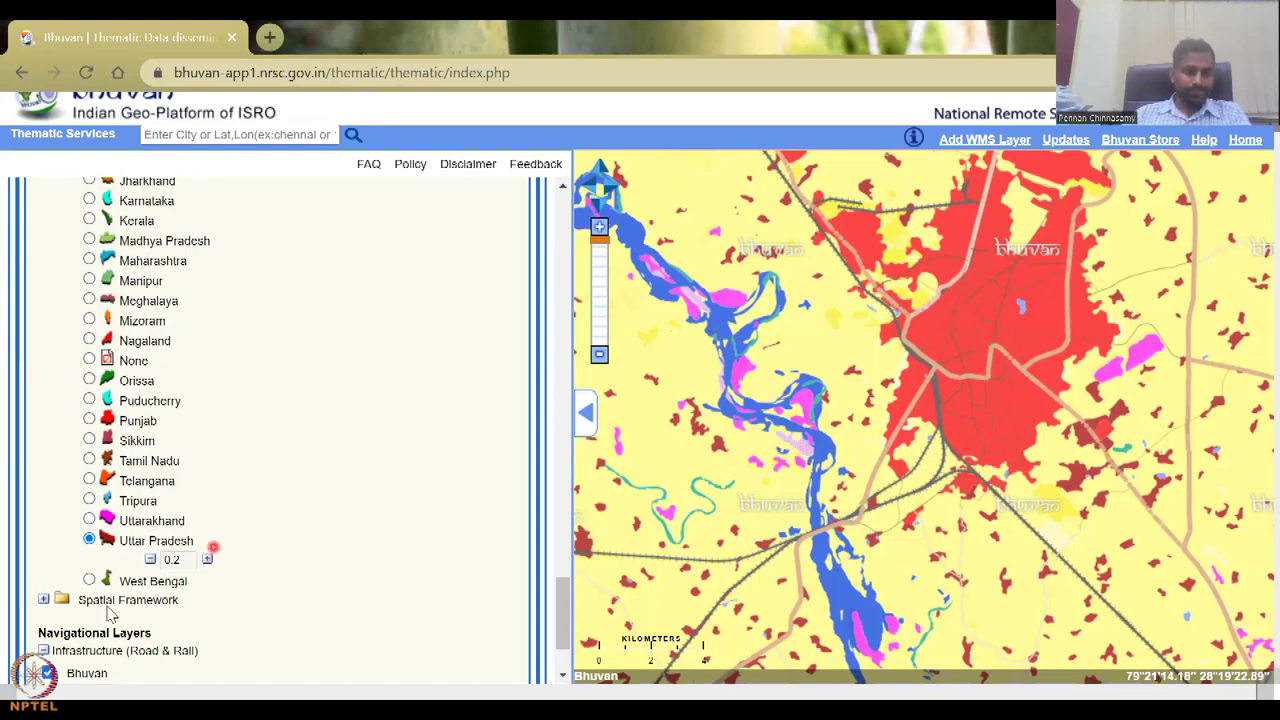
- Turn off the Uttar Pradesh wasteland layer and briefly preview the 1Deg*1Deg OSM grid
click(89, 359)
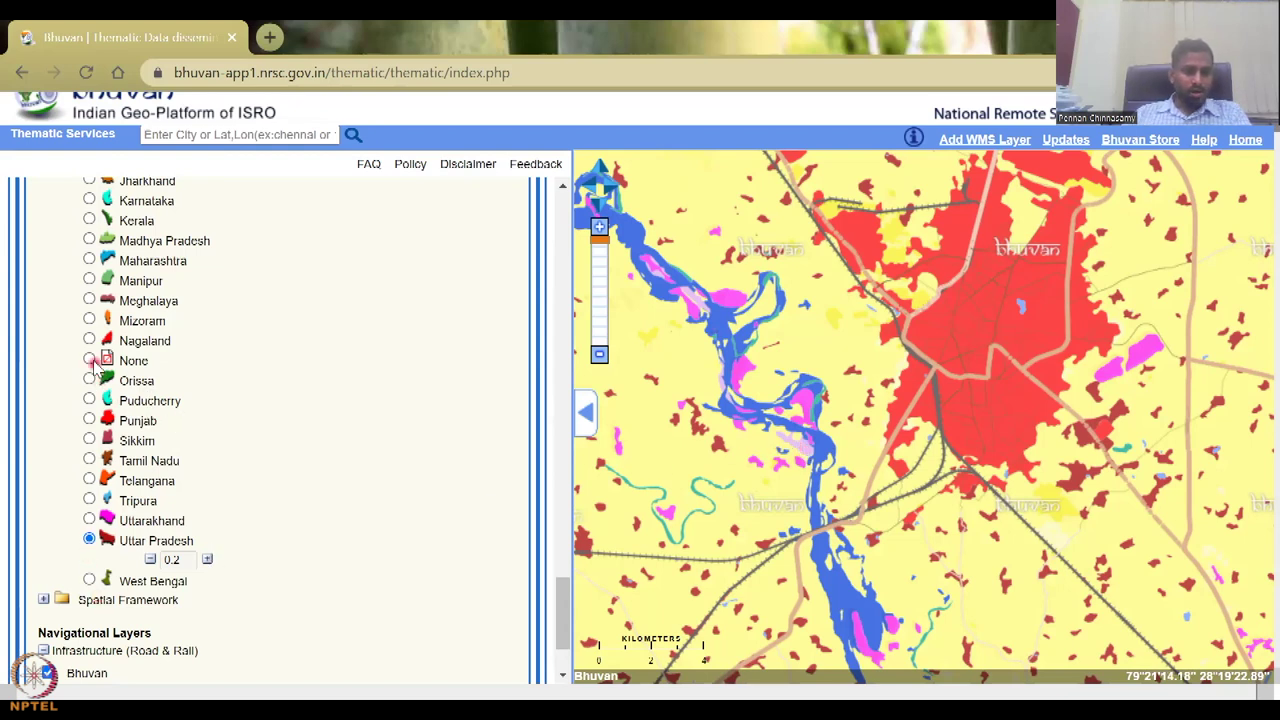
click(43, 599)
scroll(270, 556, down, 2)
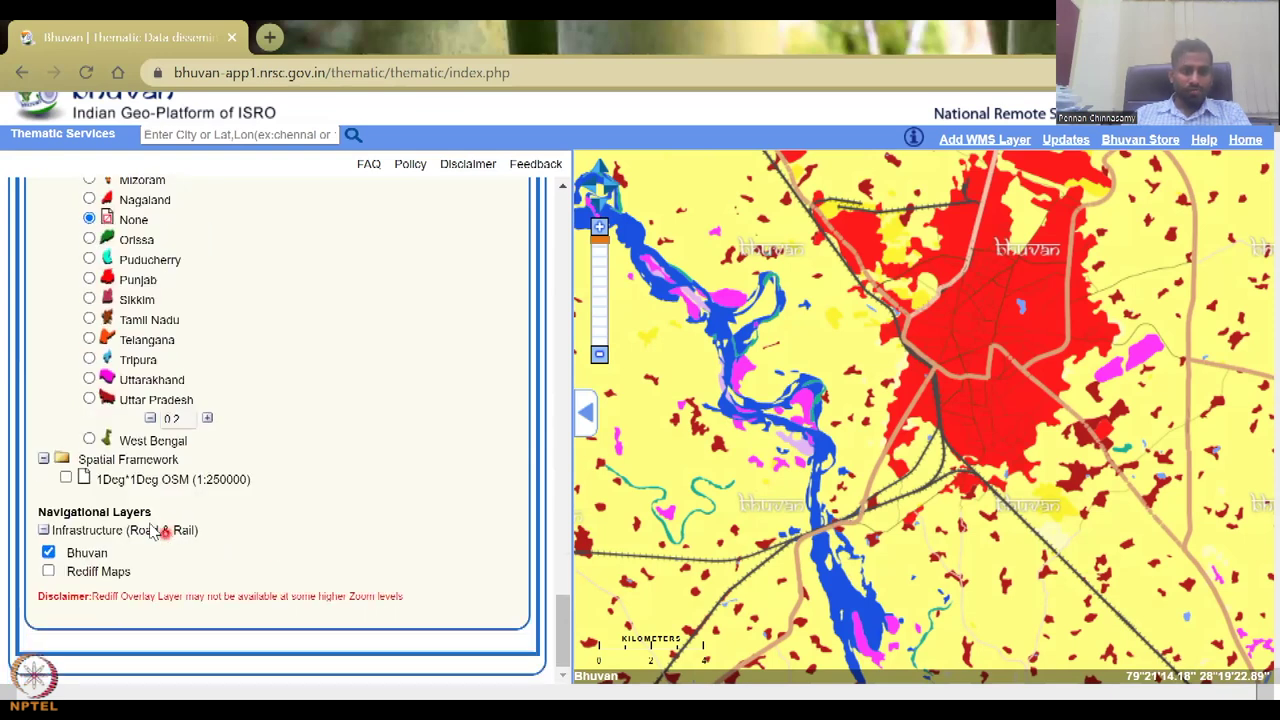
click(65, 478)
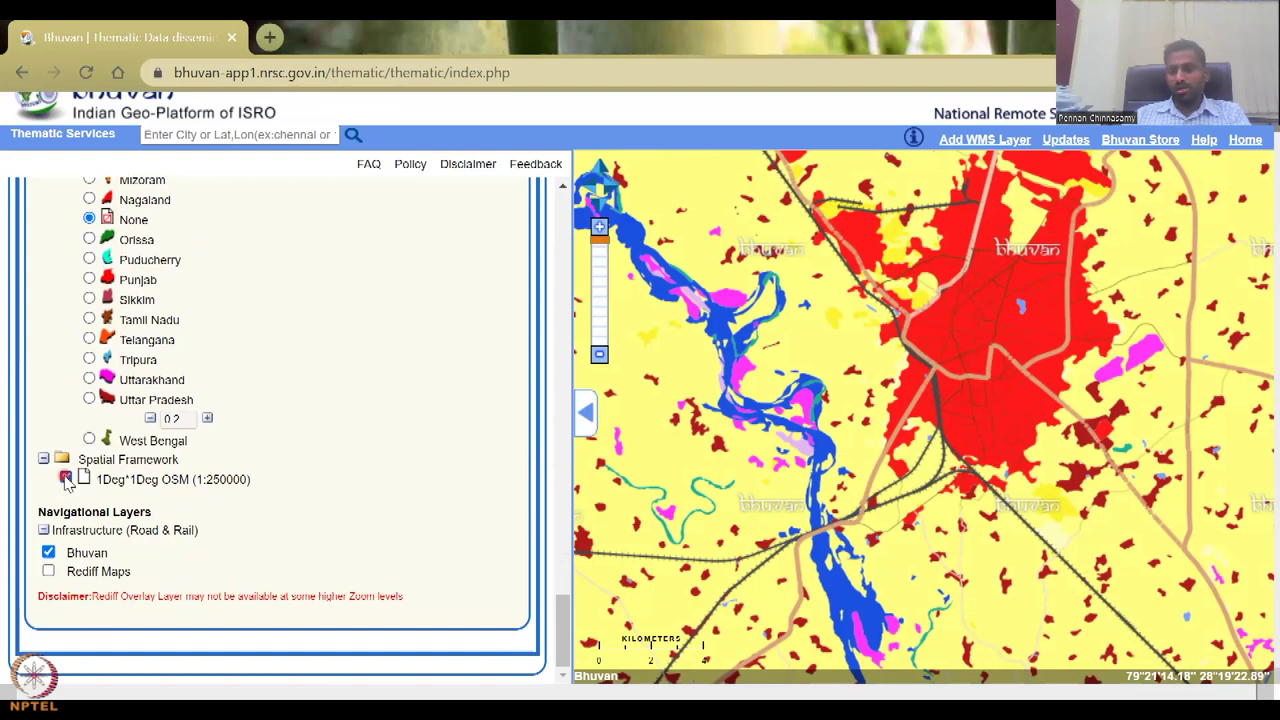
click(65, 478)
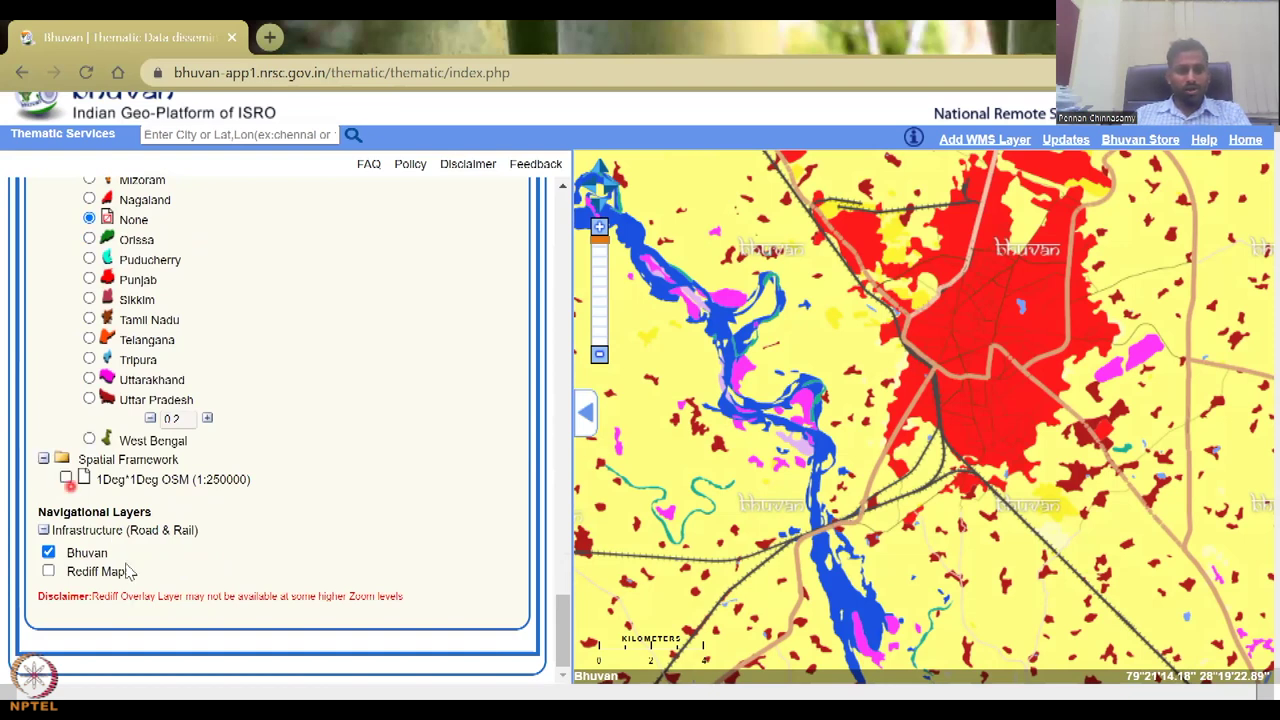
- Swap the Bhuvan road and rail layer for Rediff Maps, then restore Bhuvan
click(48, 552)
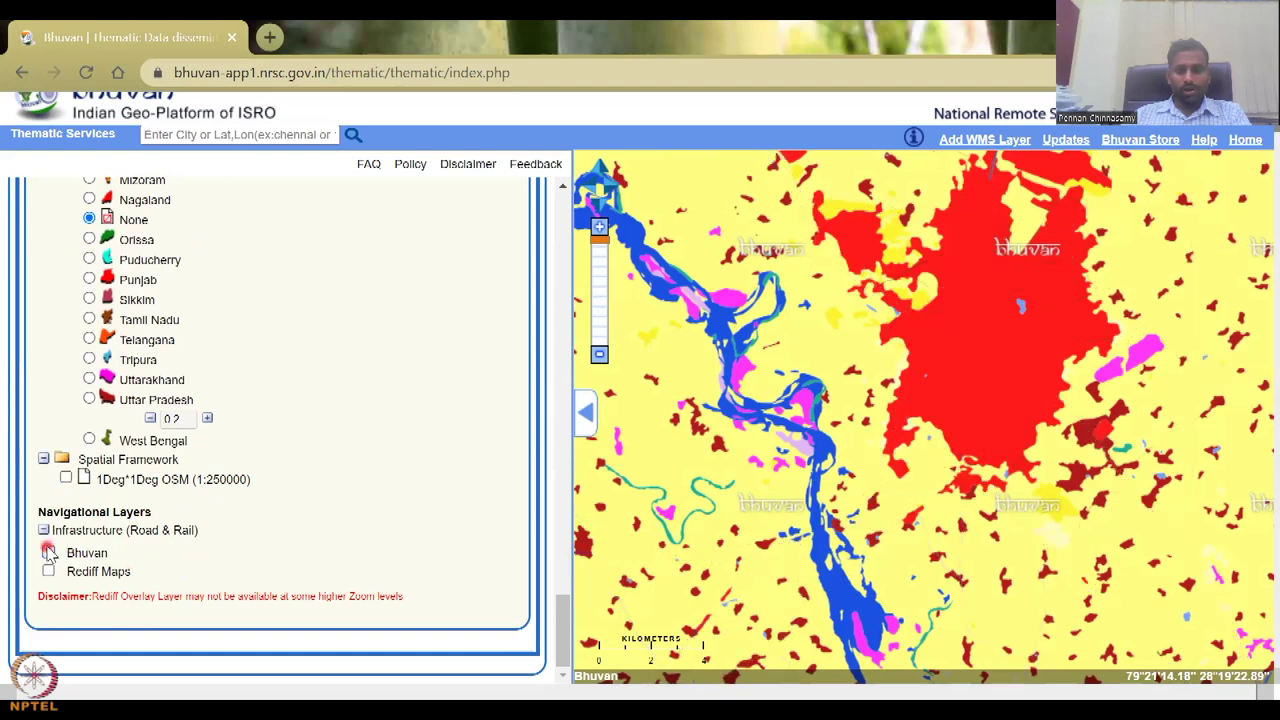
click(48, 571)
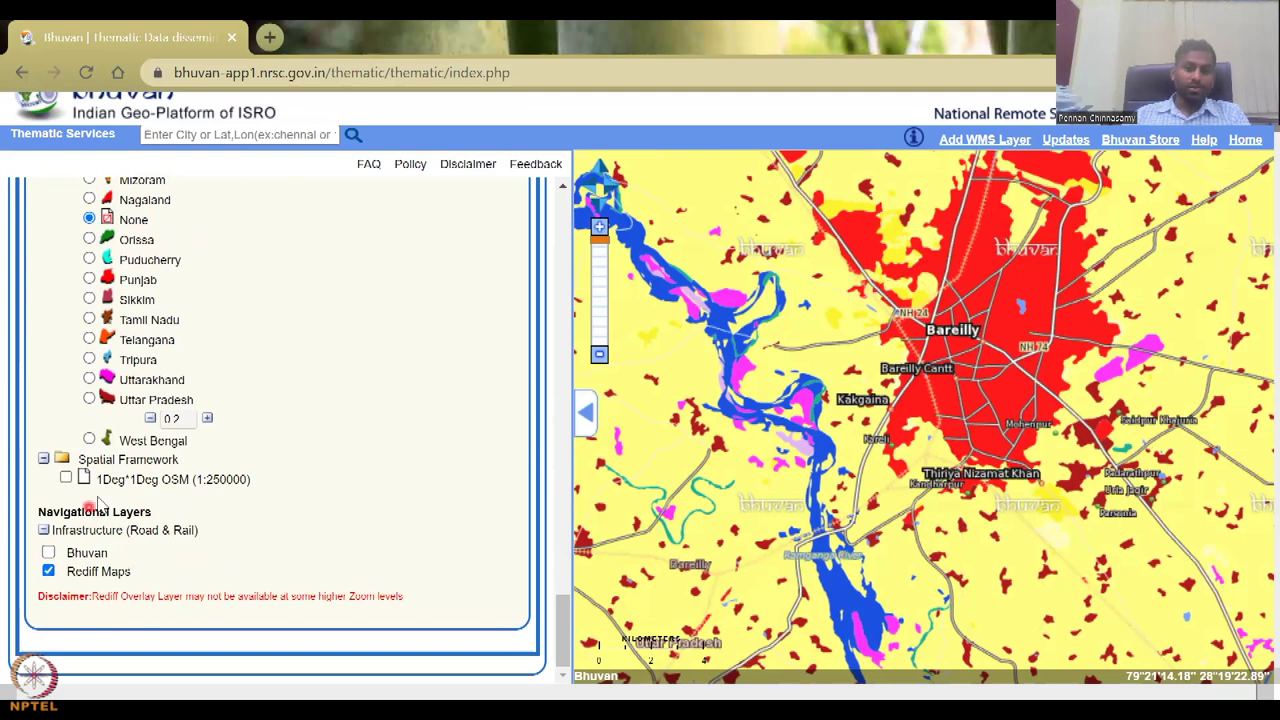
click(48, 552)
click(48, 571)
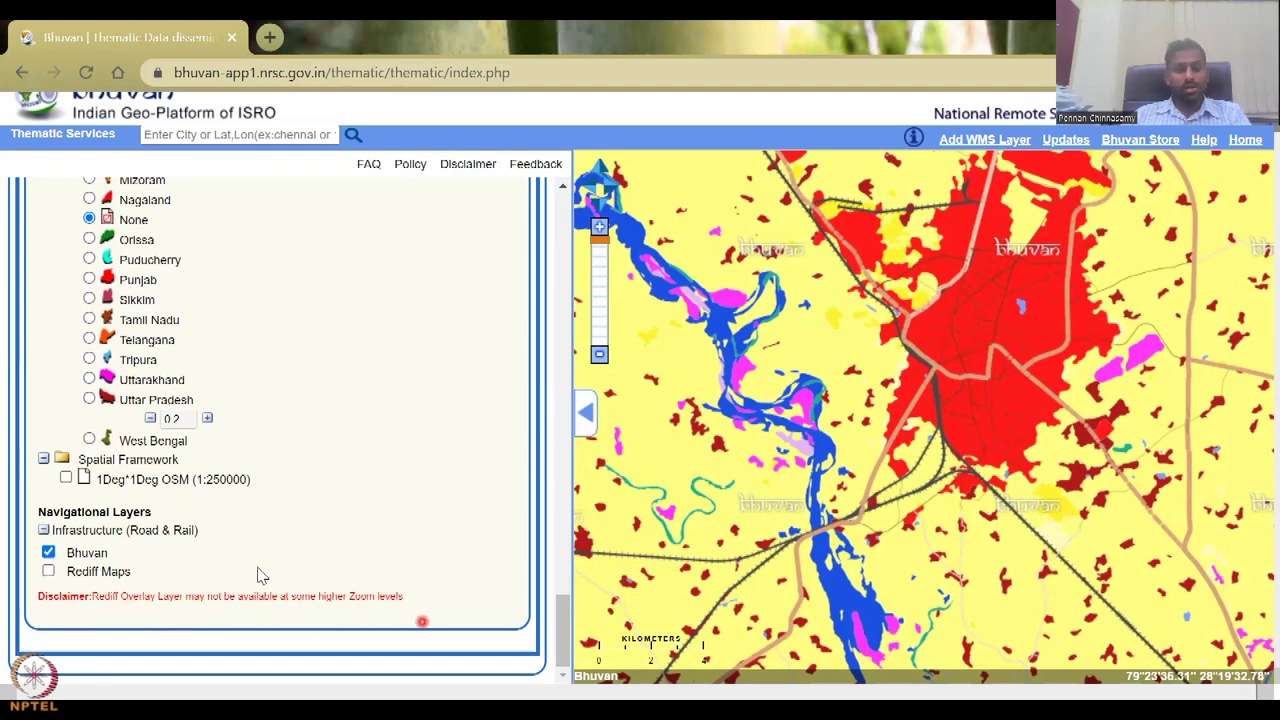
scroll(398, 574, up, 3)
scroll(398, 574, up, 15)
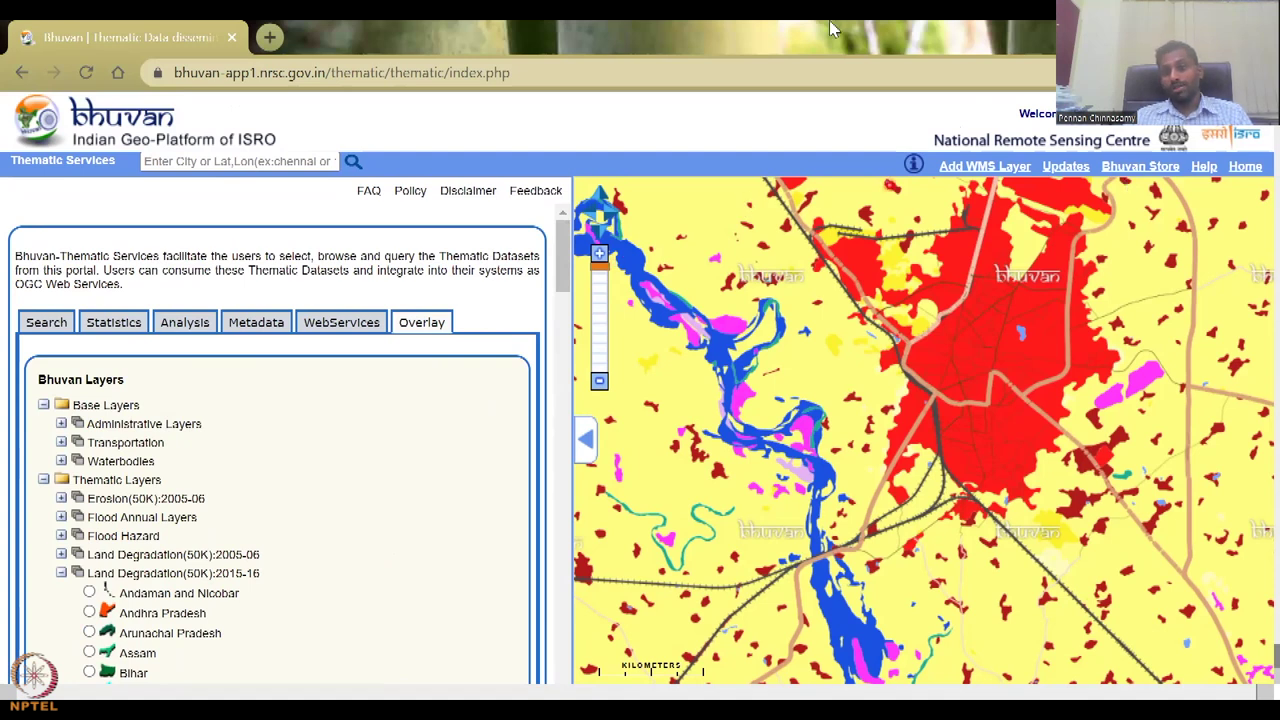
- Dismiss the map context menu and advance the slideshow to the Conclude slide
right_click(927, 278)
key(Escape)
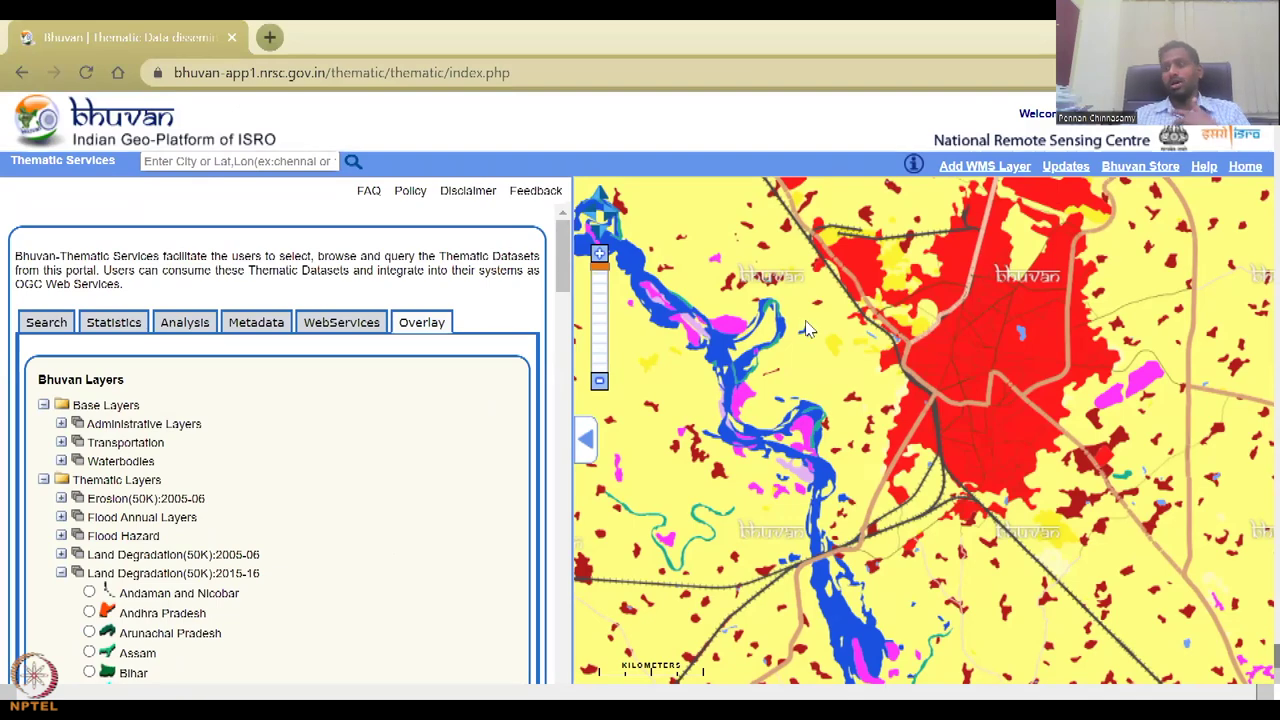
key(alt+Tab)
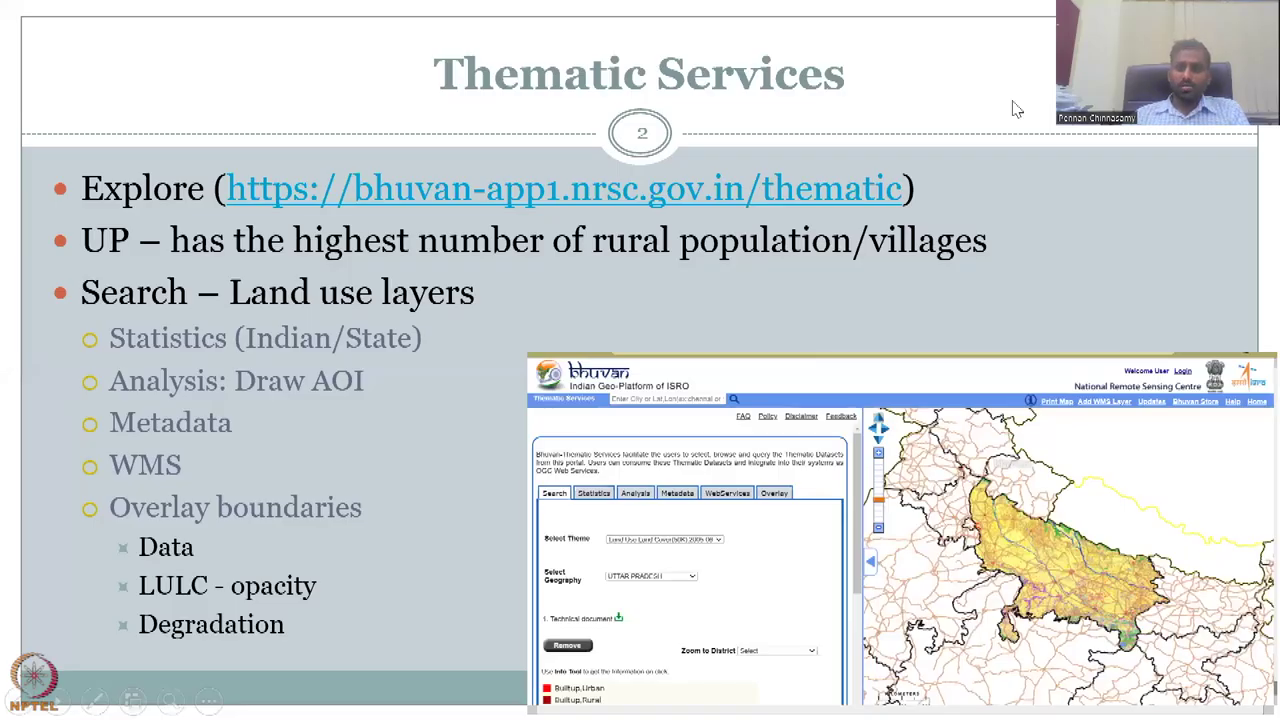
click(688, 319)
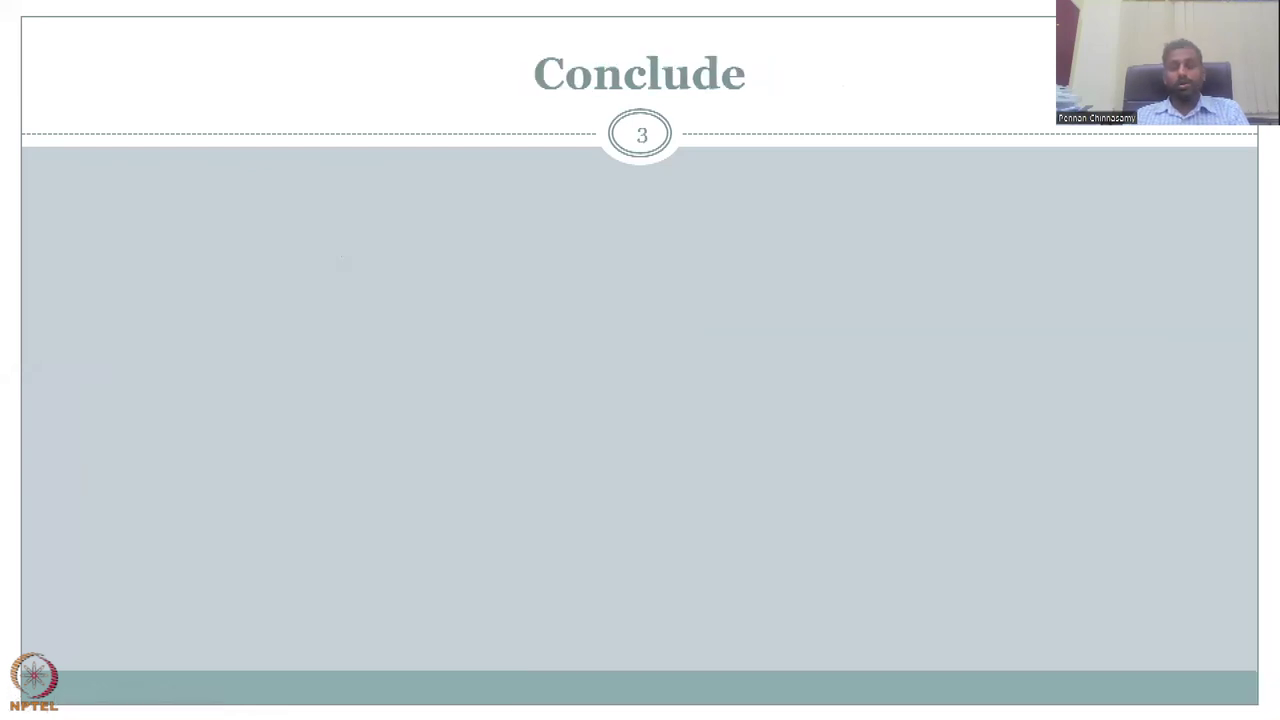